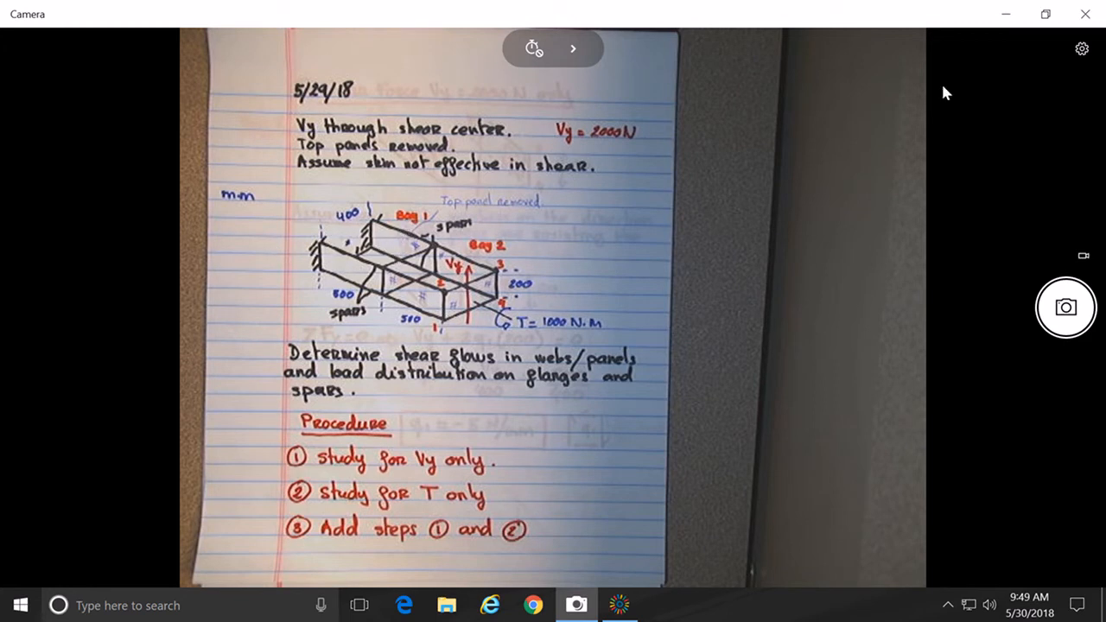
Step: Minimize the camera view and create a desktop folder named Example_5
left_click(1006, 19)
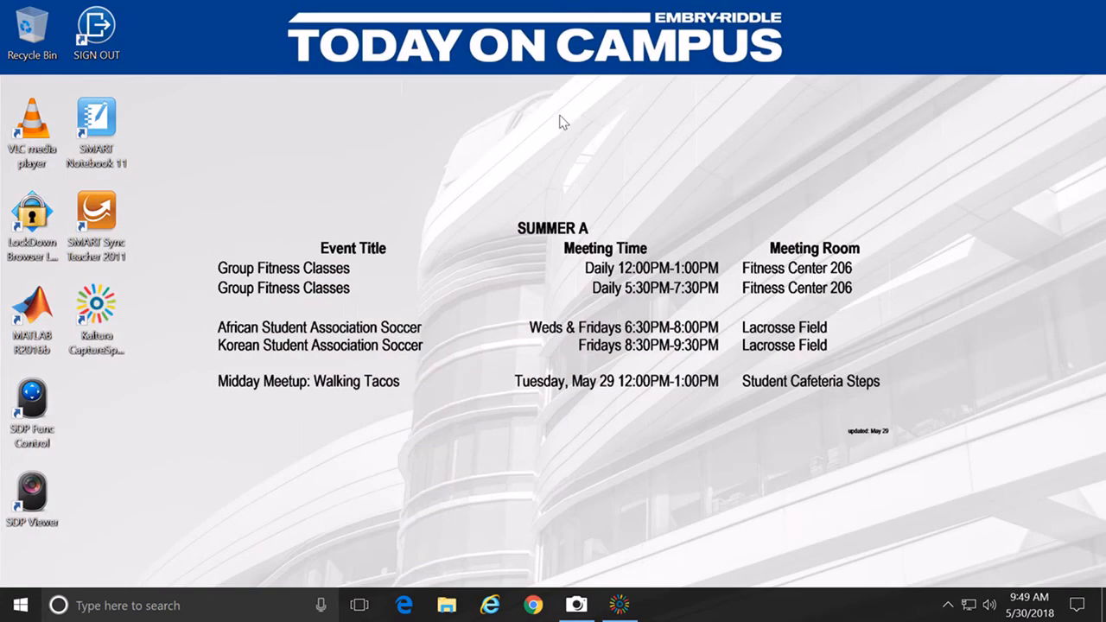
right_click(325, 141)
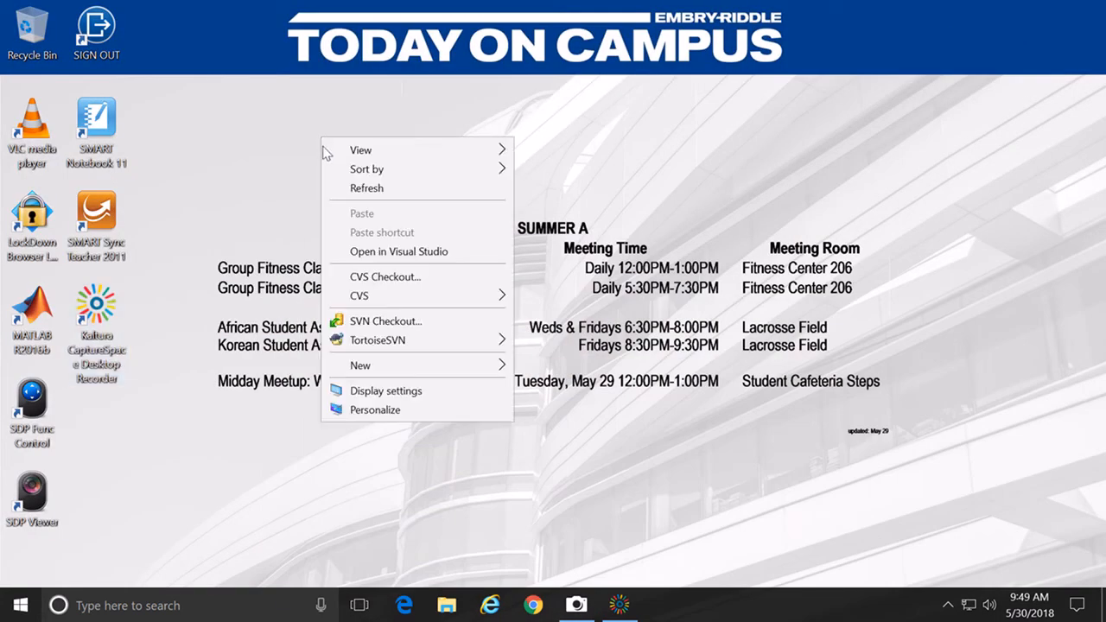
mouse_move(400, 362)
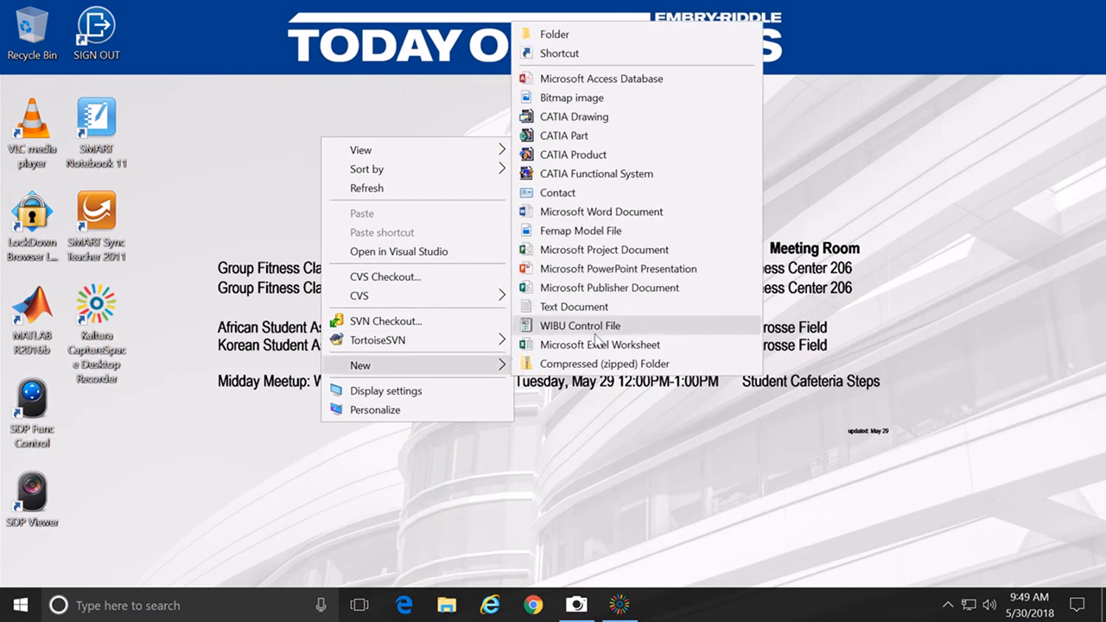
left_click(554, 35)
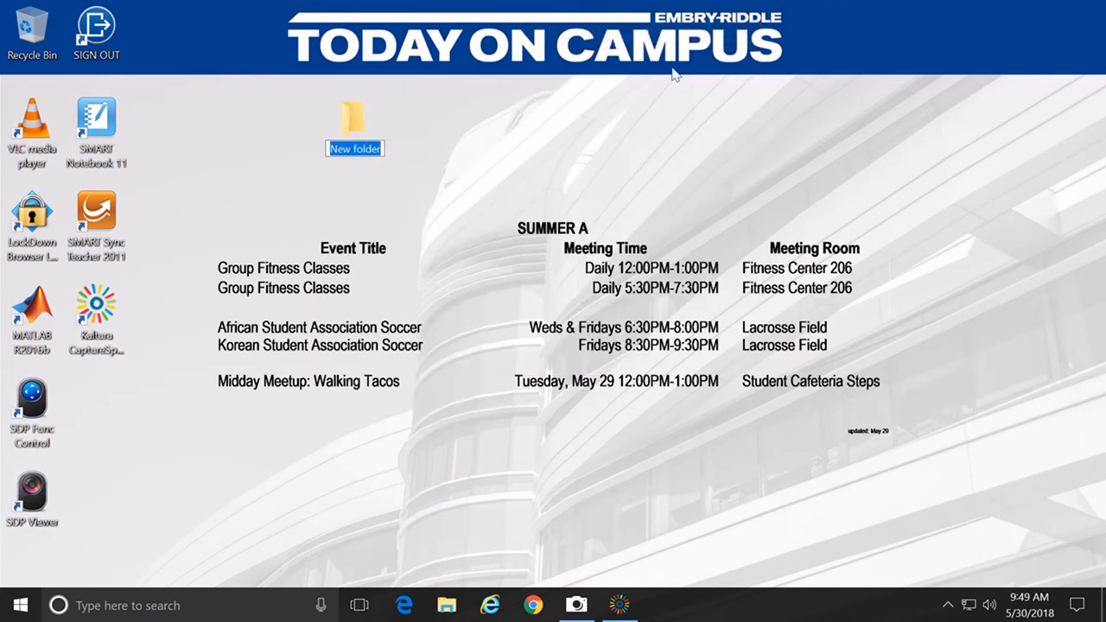
type("Exa")
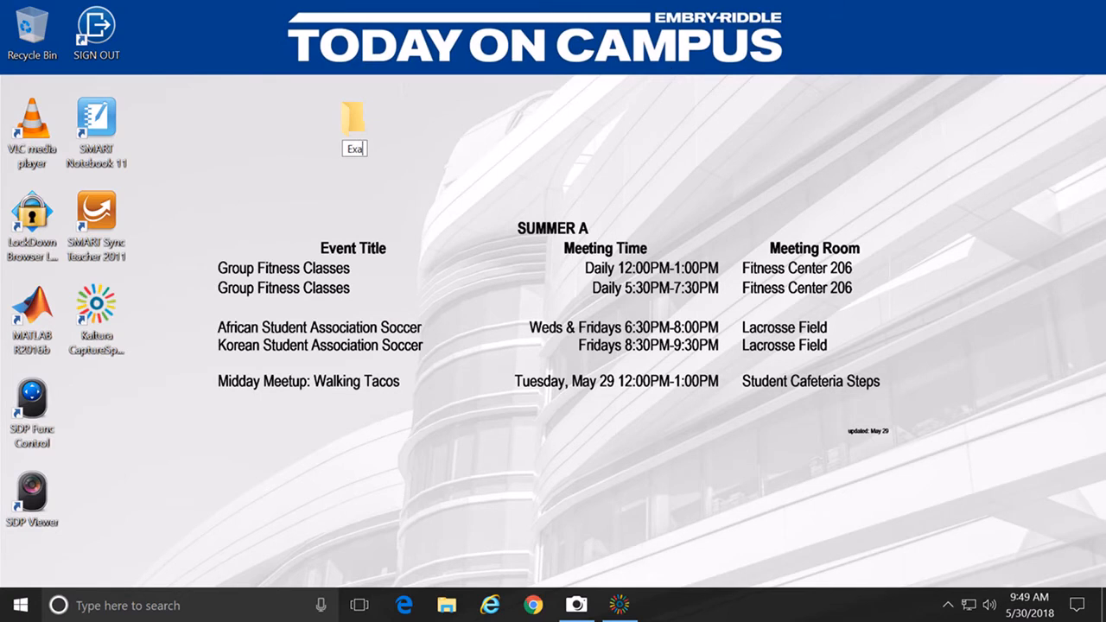
type("mple_4")
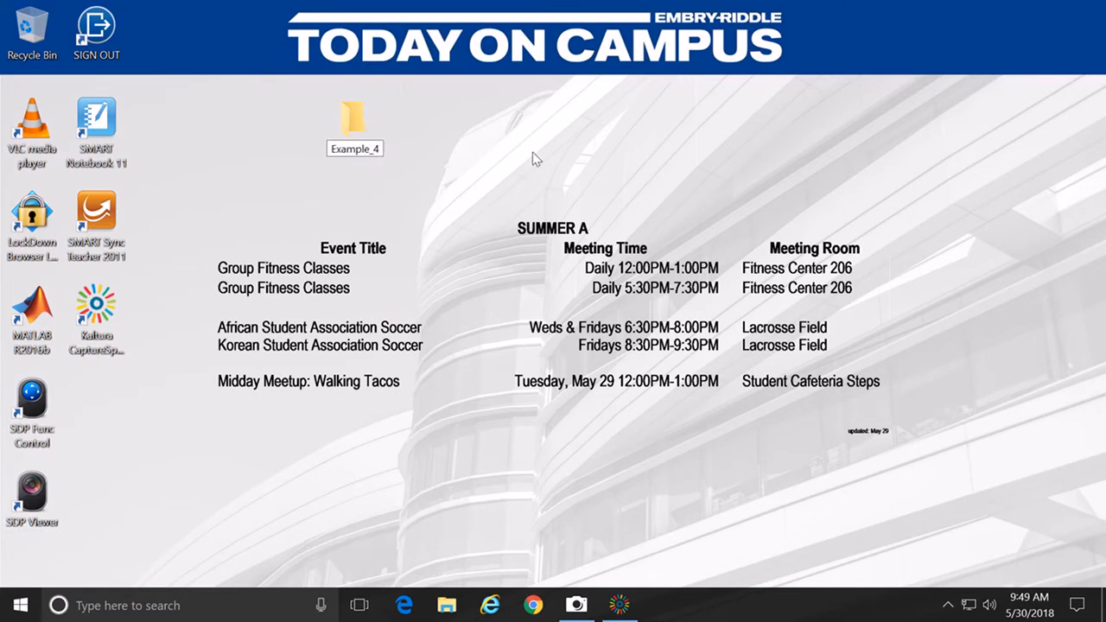
key("BackSpace")
type("5")
key("Return")
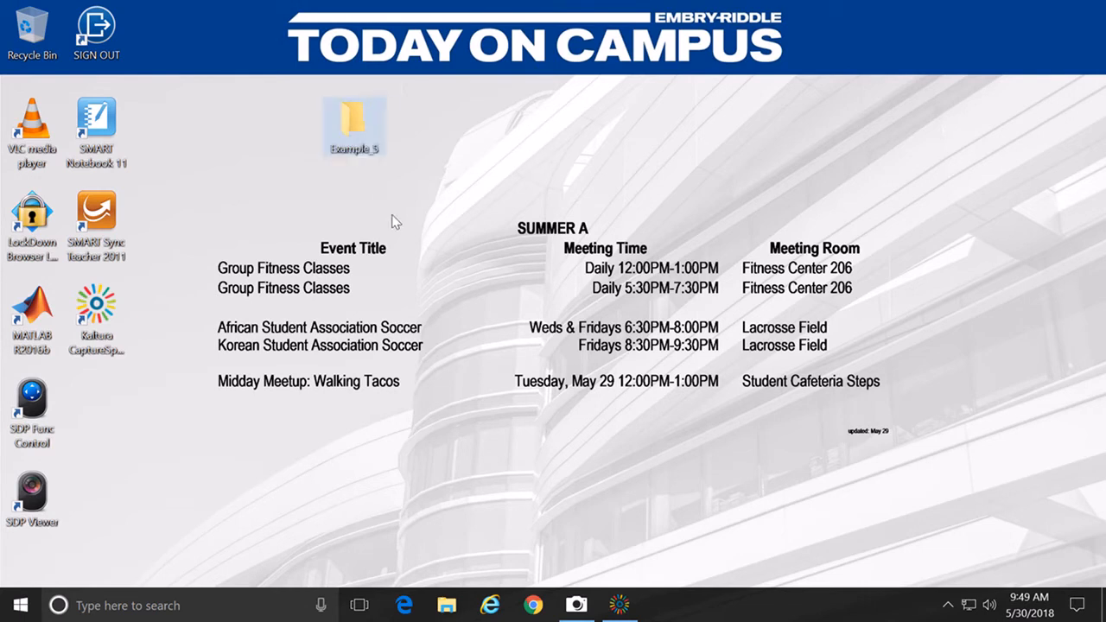
Step: Search the computer for femap and launch FEMAP v11.3
left_click(232, 608)
type("femap")
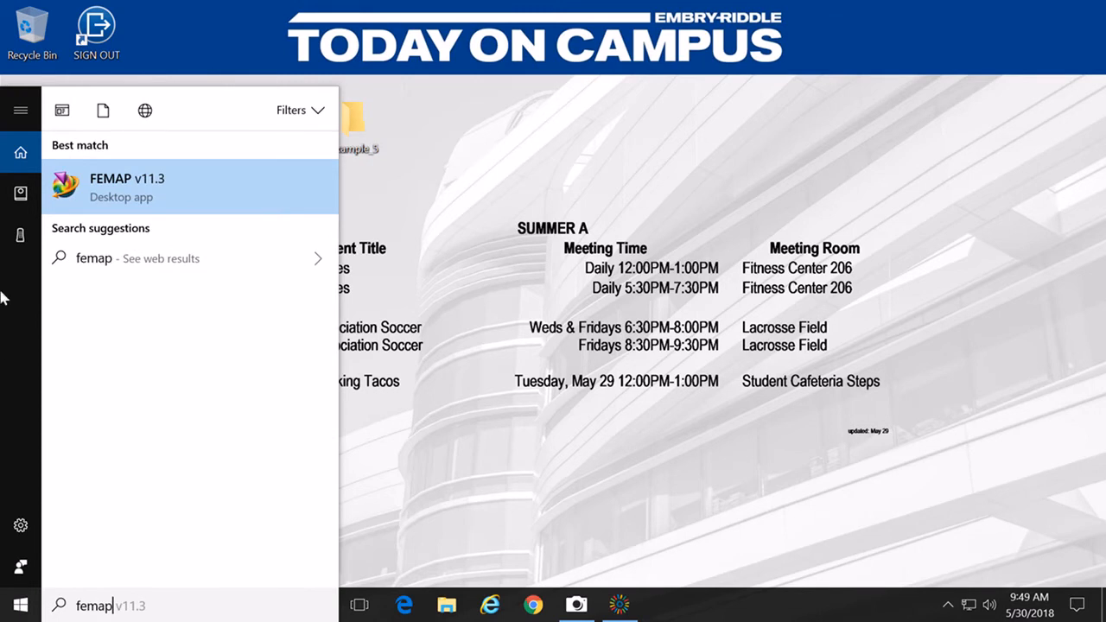
left_click(90, 190)
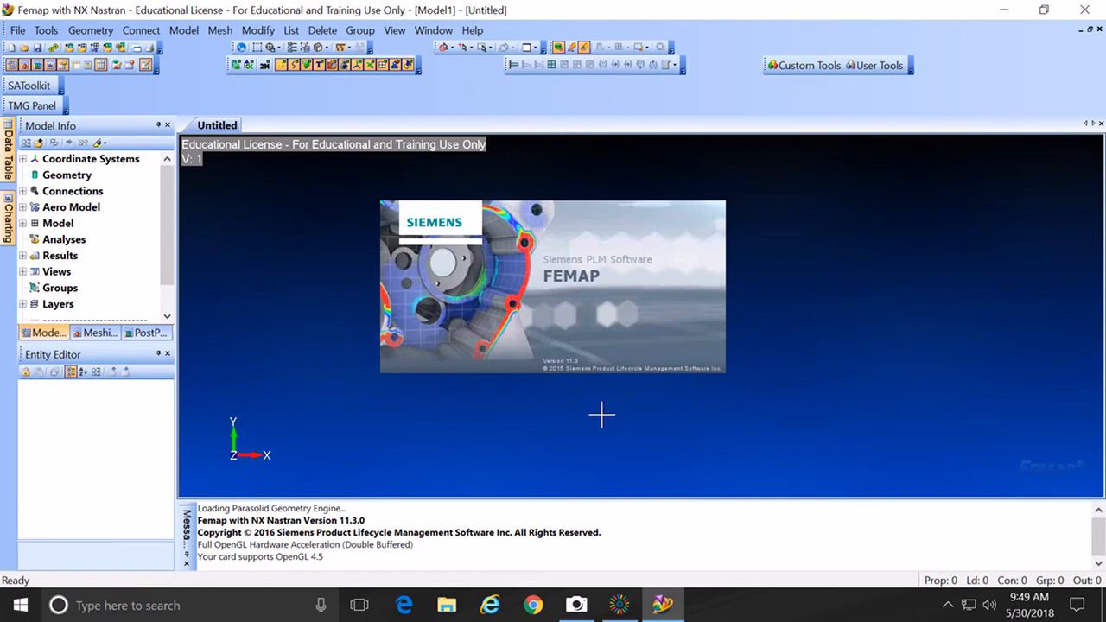
left_click(619, 605)
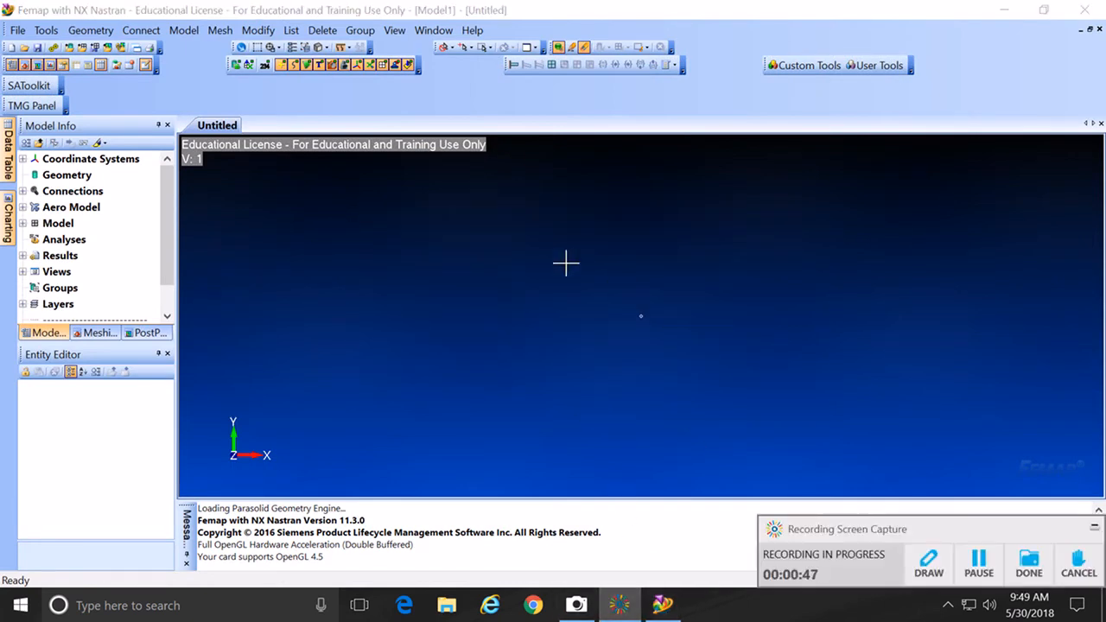
left_click(645, 14)
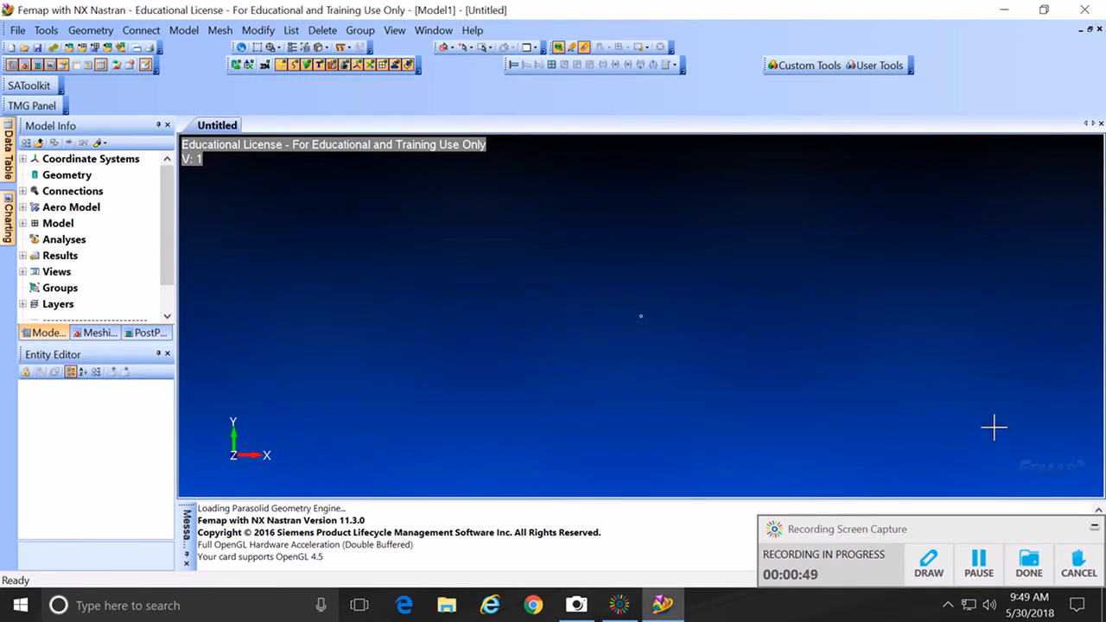
left_click(1094, 527)
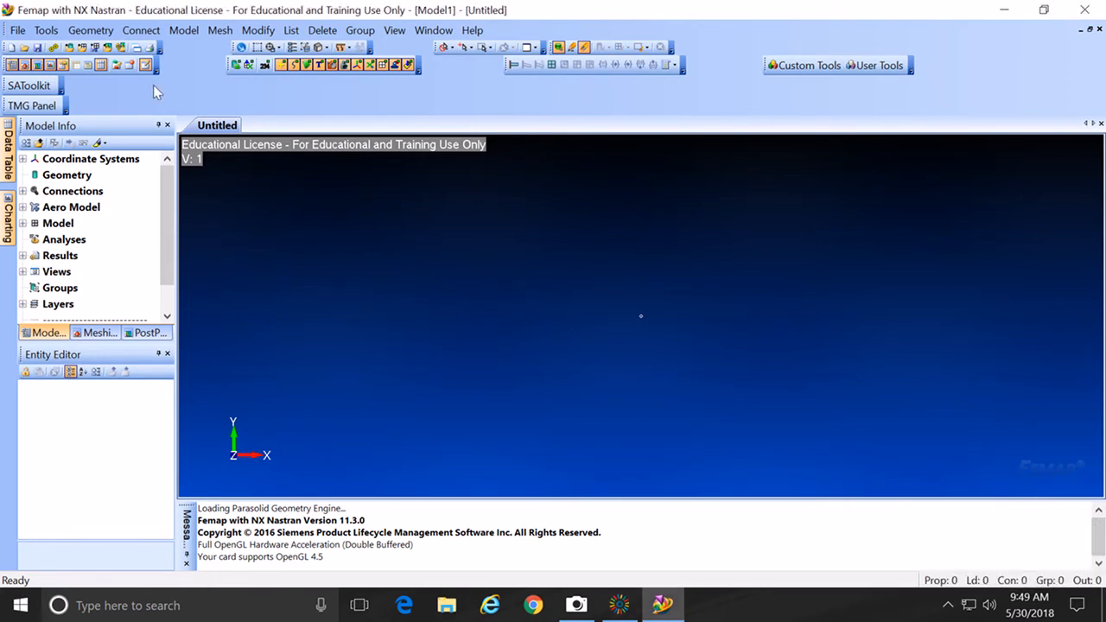
Step: Create a geometry point at X 0, Y -100, Z -200 in the Basic Rectangular coordinate system
left_click(92, 31)
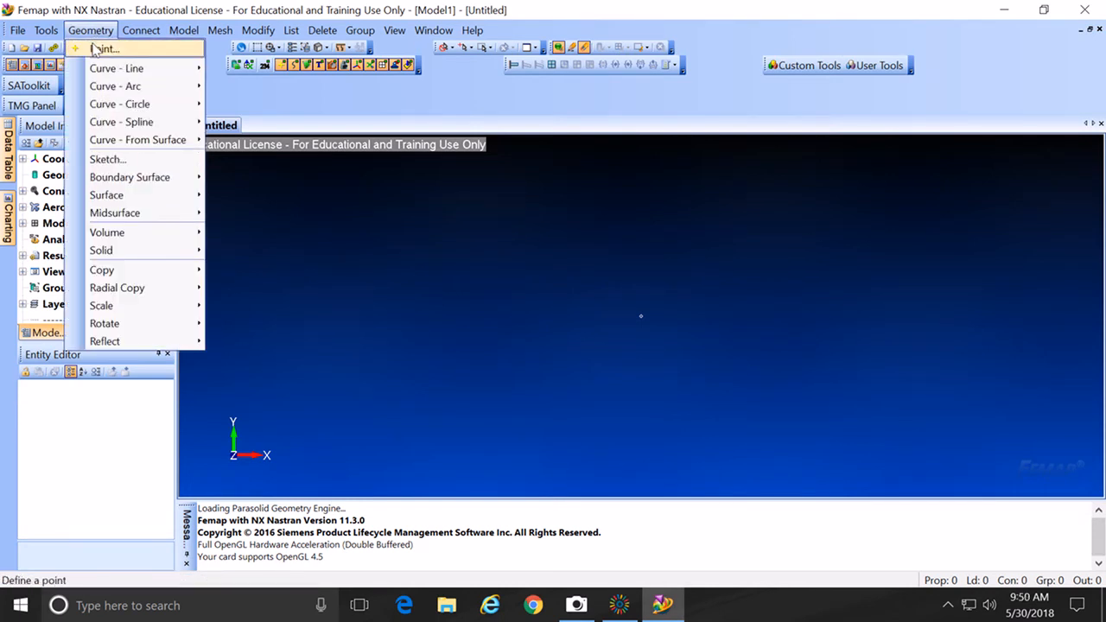
left_click(95, 49)
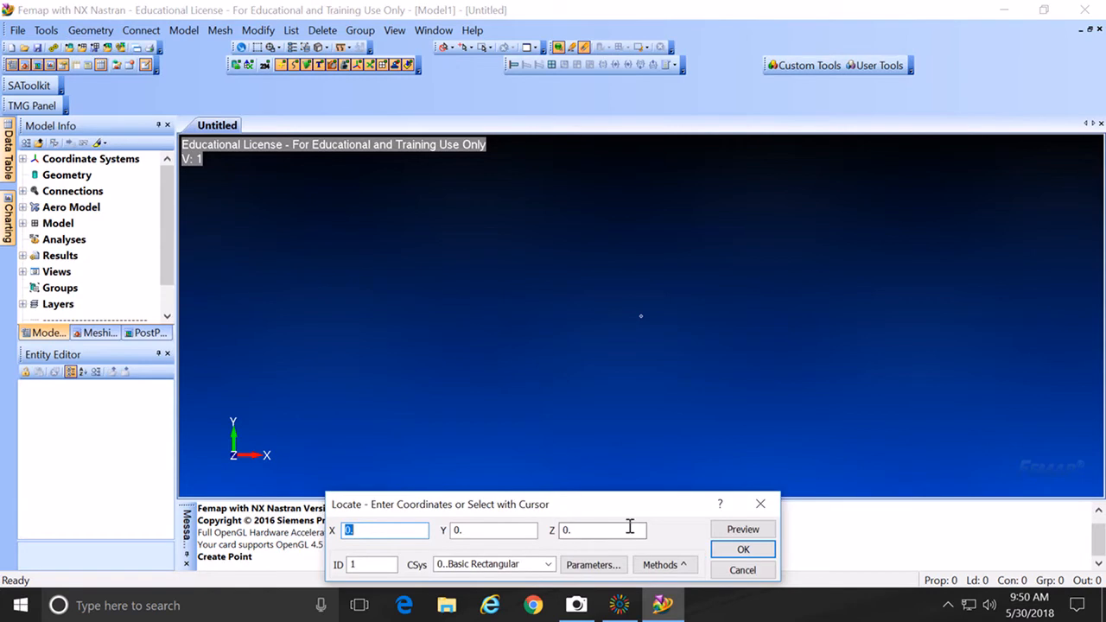
left_click_drag(628, 509, 689, 420)
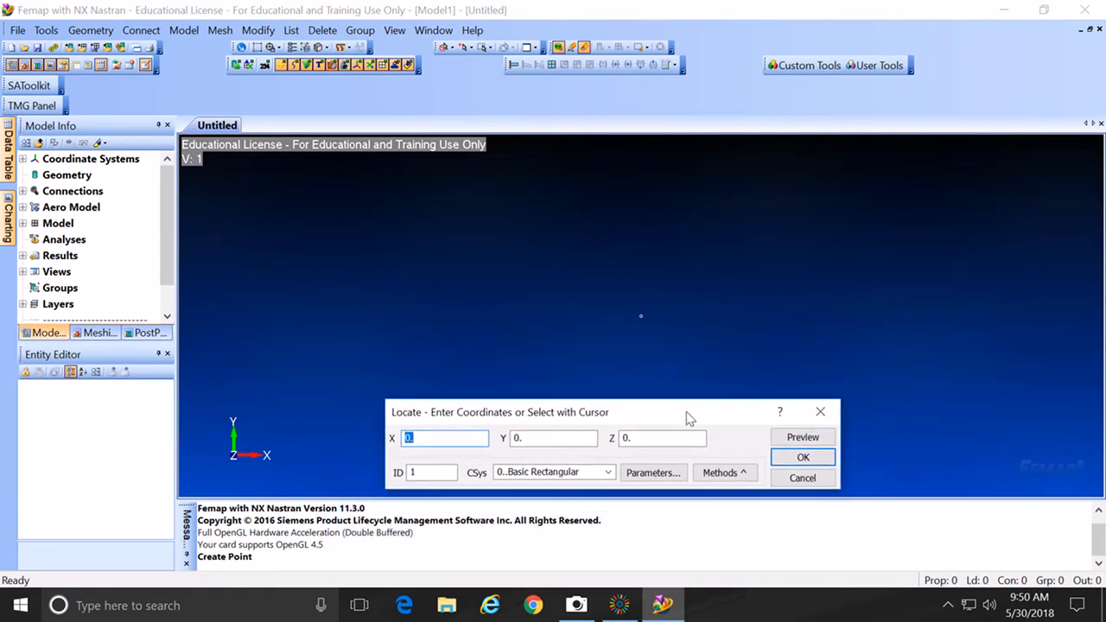
left_click(518, 437)
type("-100")
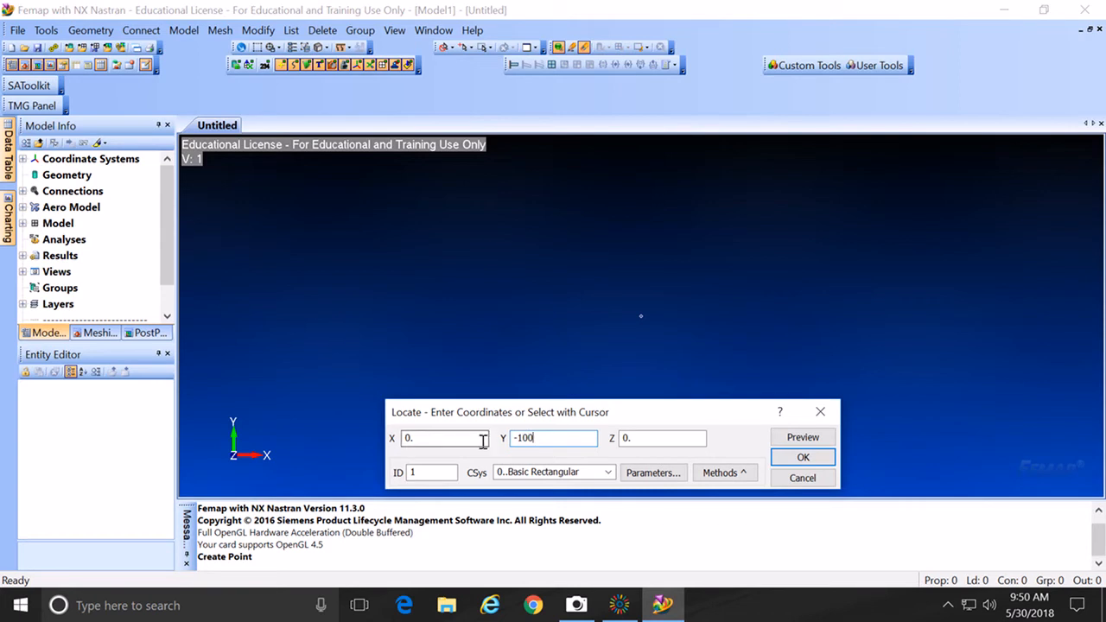
left_click_drag(641, 439, 619, 441)
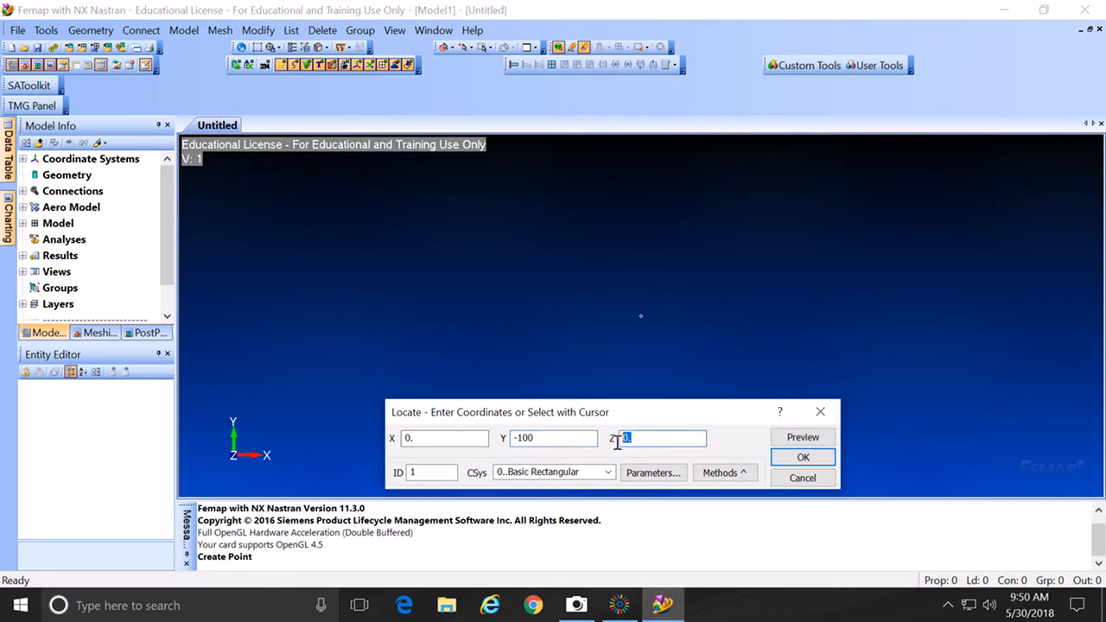
type("-200")
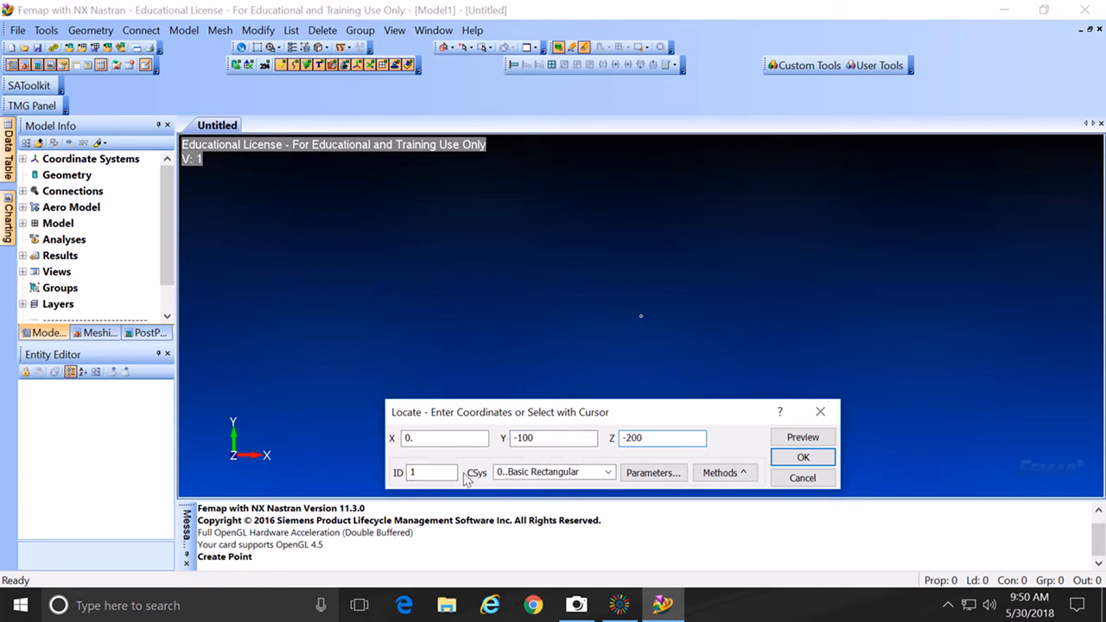
left_click(802, 458)
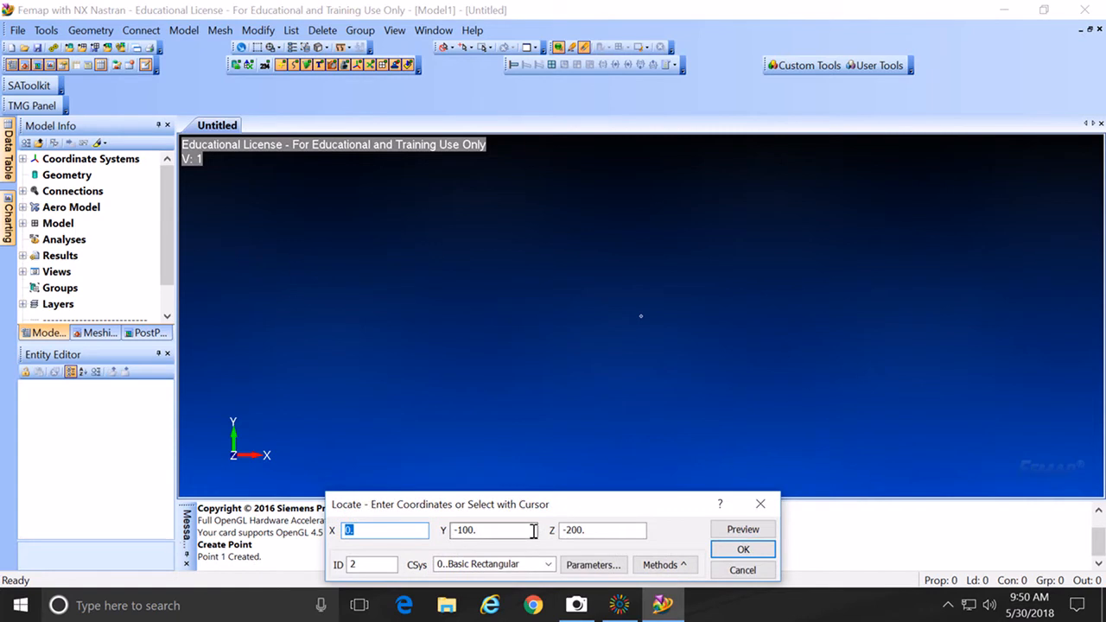
Step: Create two more points at Y -100, Z -200, one at X 500 and one at X 1000
left_click_drag(587, 510, 622, 382)
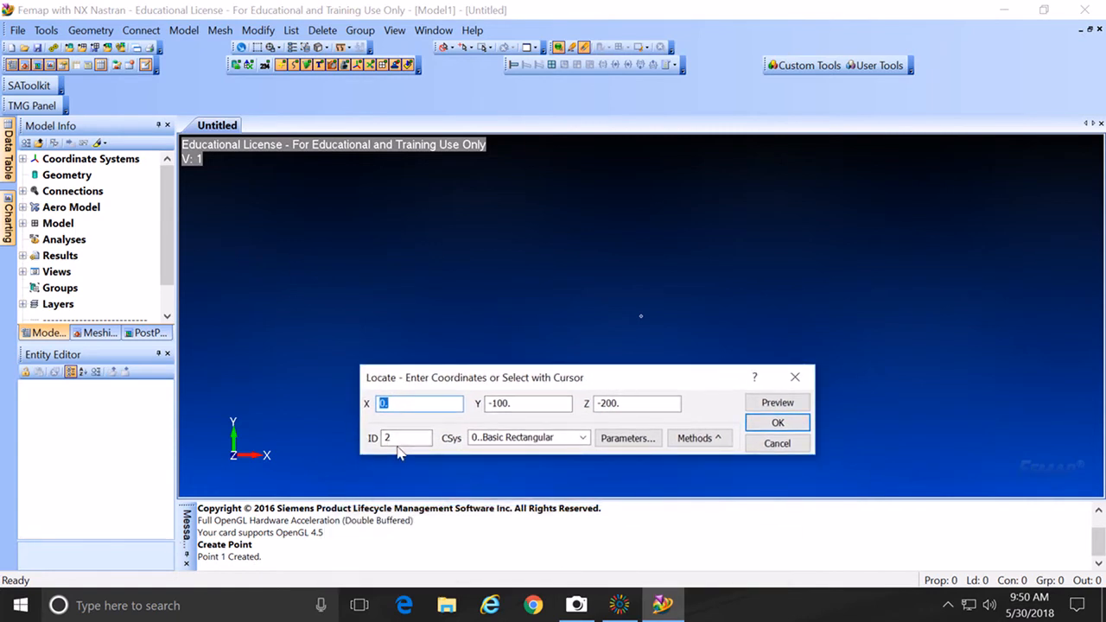
type("500")
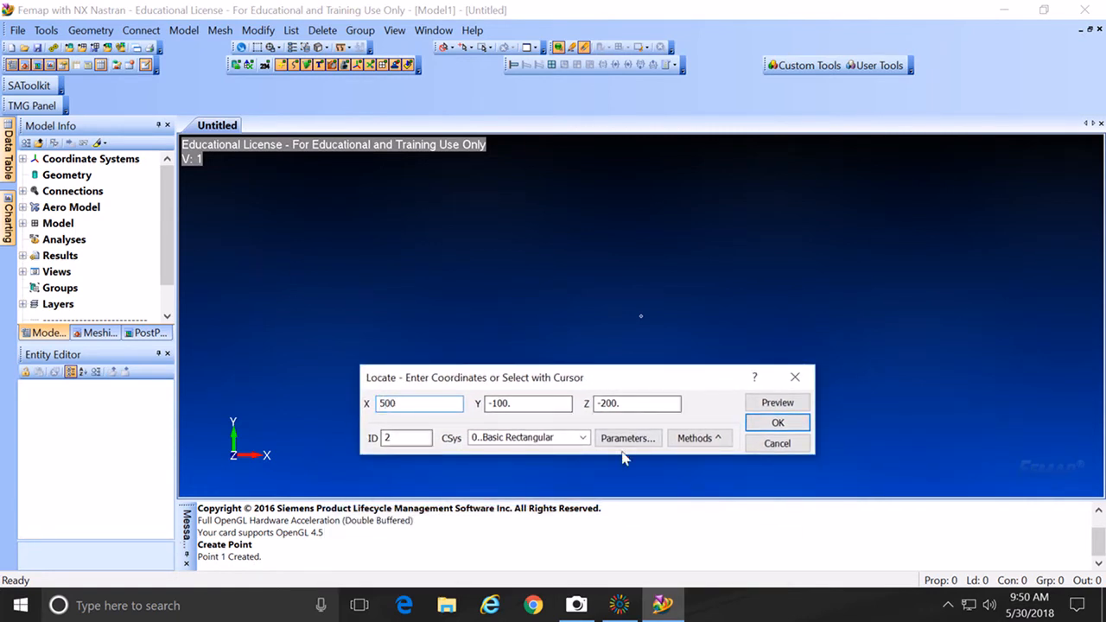
left_click(777, 422)
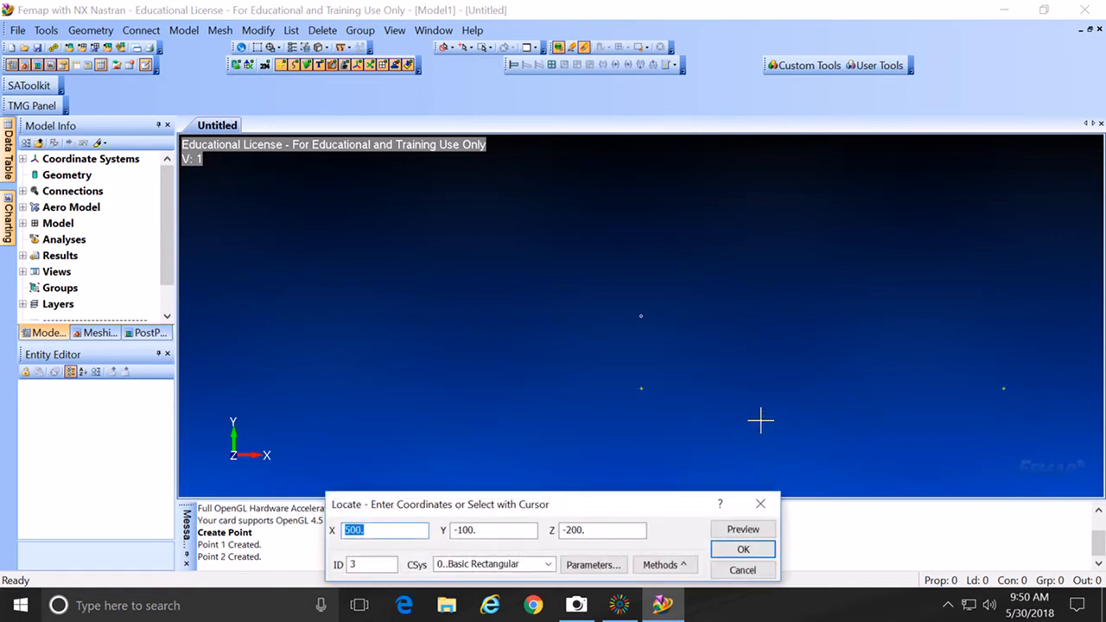
left_click_drag(621, 510, 641, 438)
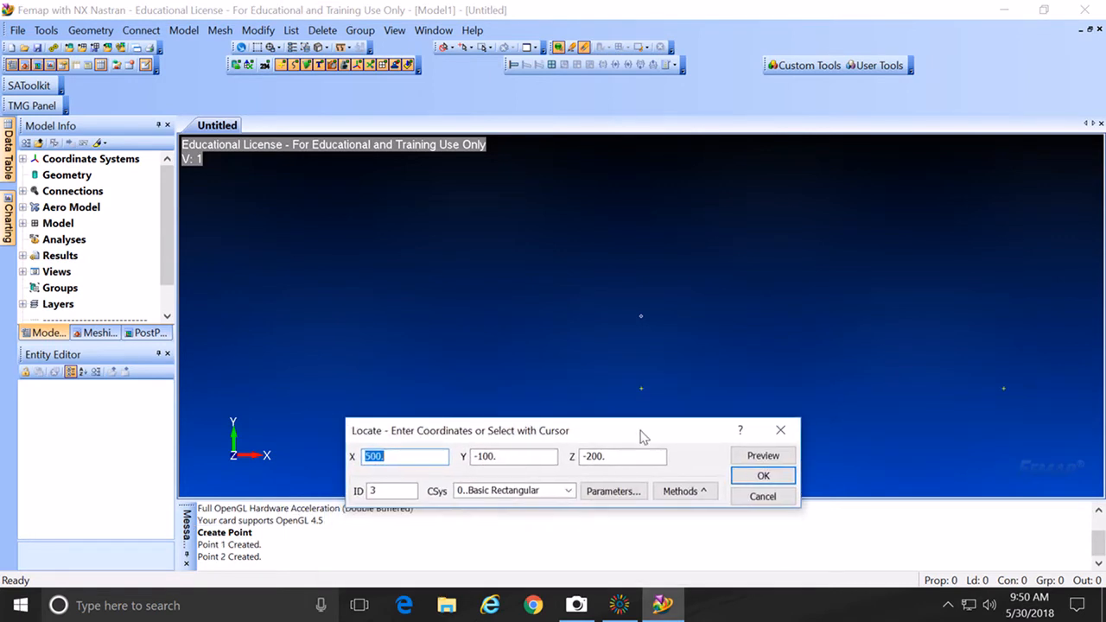
left_click_drag(386, 456, 361, 467)
type("1000")
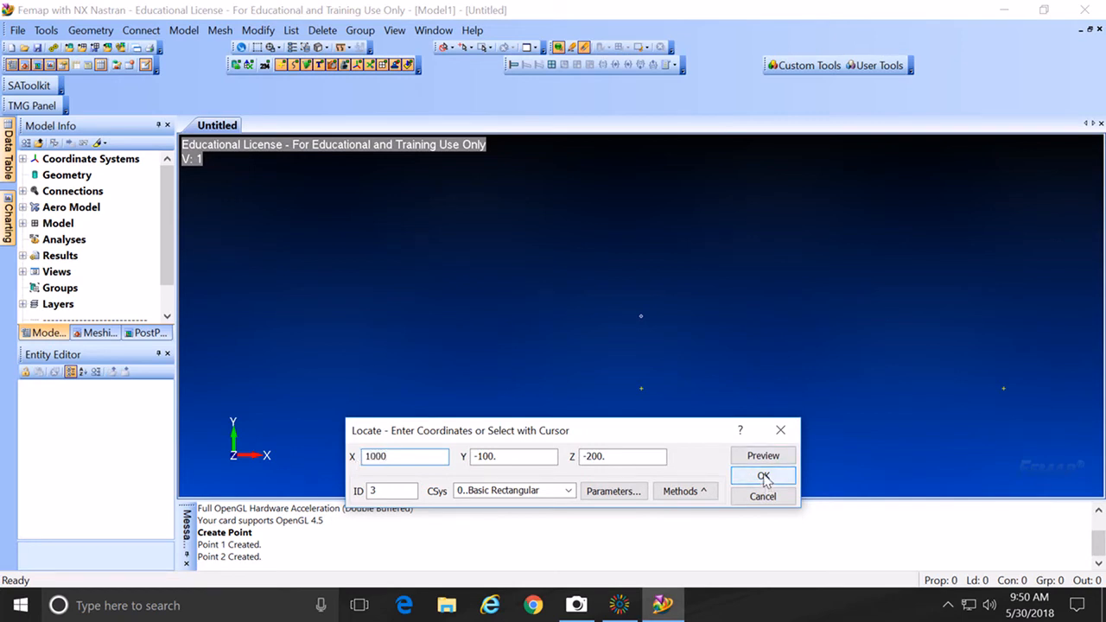
left_click(763, 477)
Step: Create a point at X 1000, Y 100, Z -200
left_click_drag(631, 503, 643, 404)
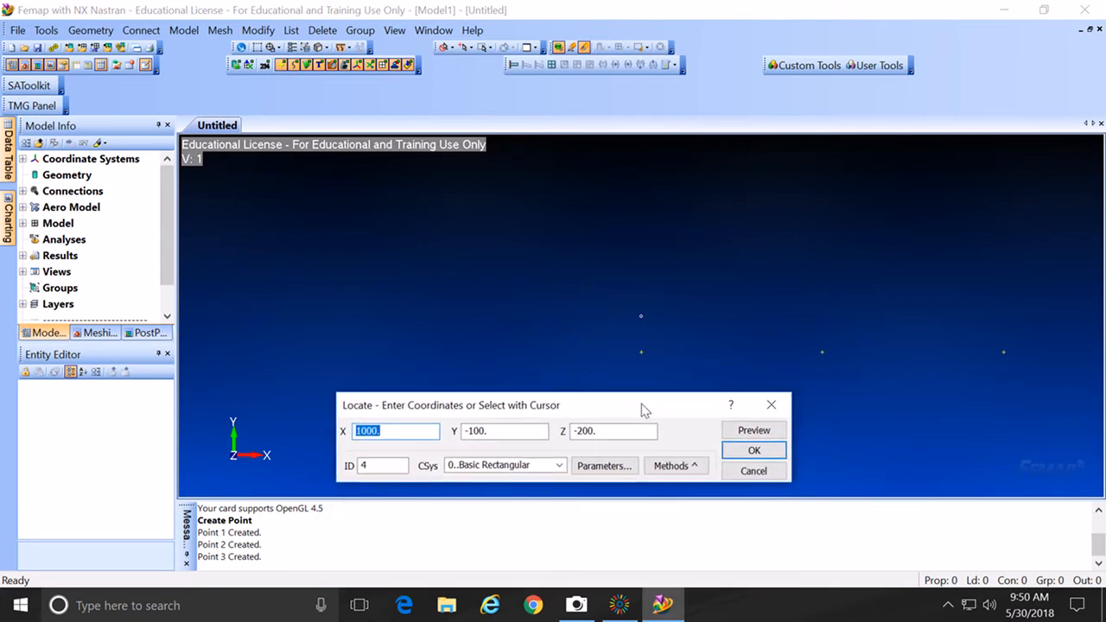
left_click(488, 431)
left_click_drag(487, 431, 461, 431)
type("1")
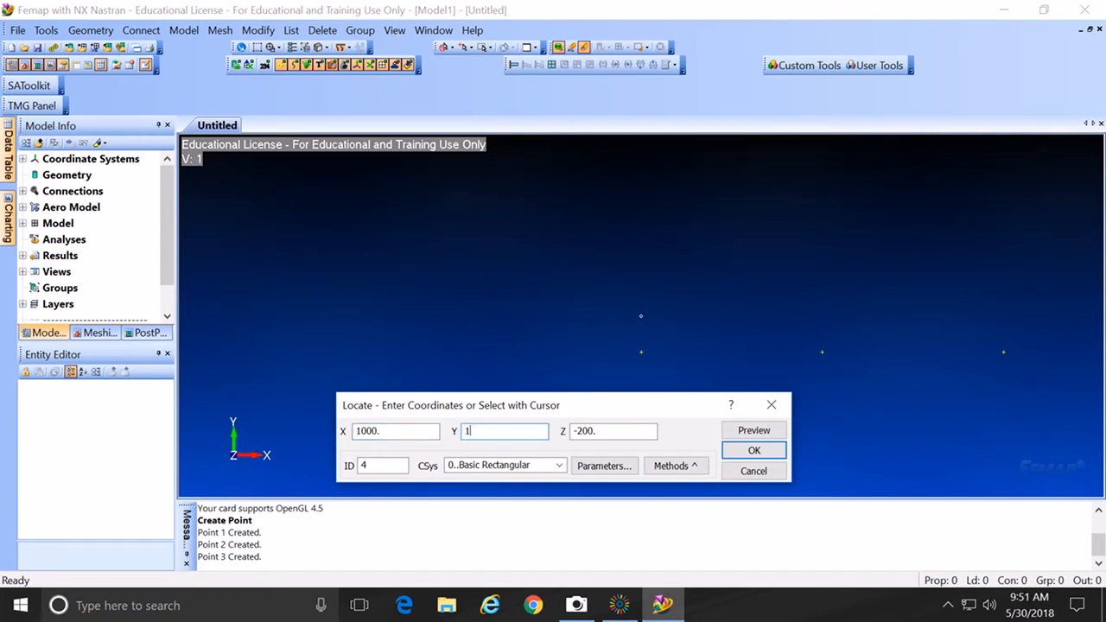
type("00")
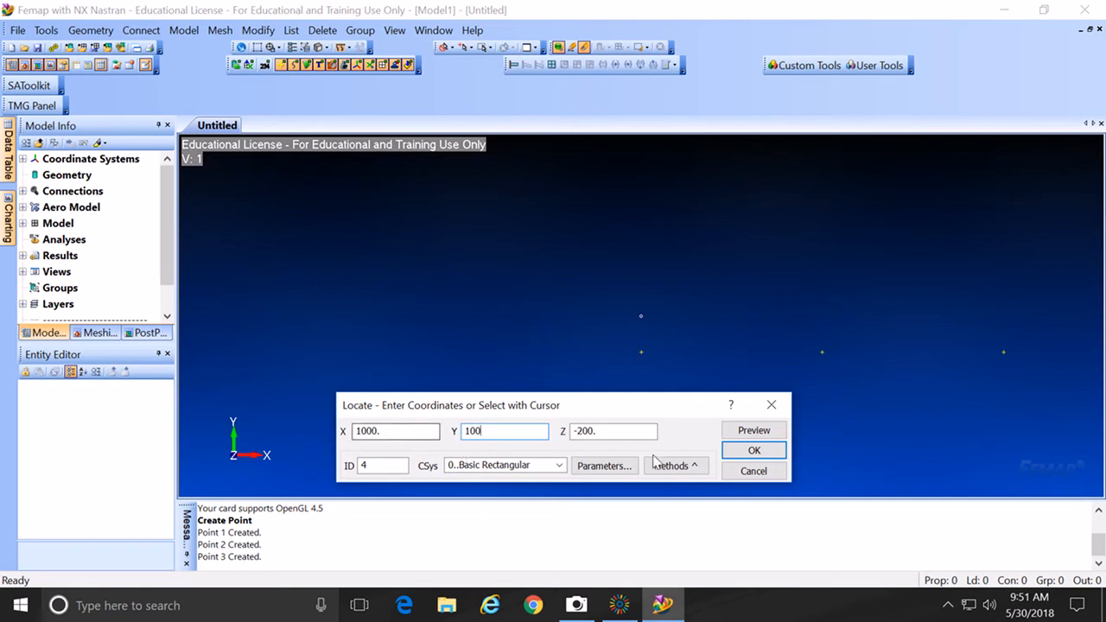
left_click(754, 450)
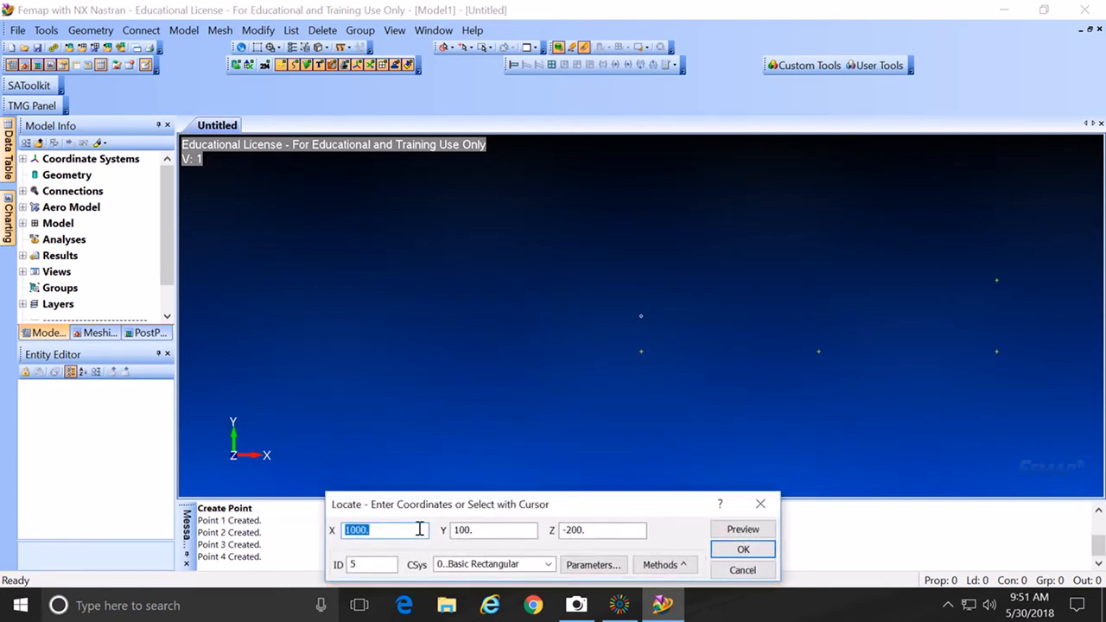
Step: Create two points at Y 100, Z -200, the first at X 500 and the second at X 0
left_click_drag(589, 500, 595, 389)
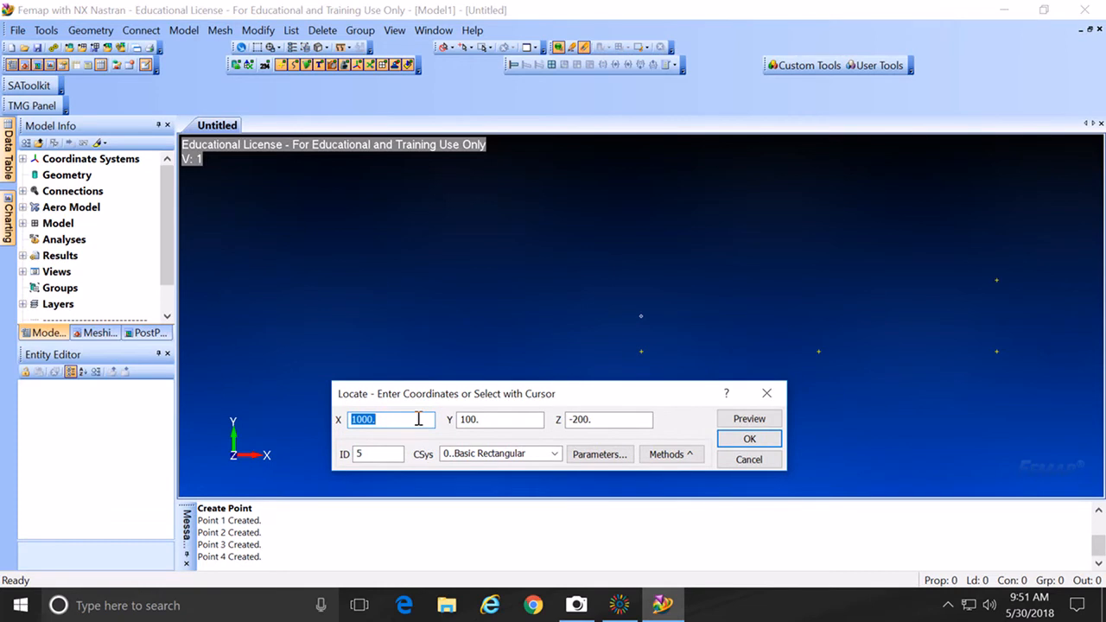
type("500")
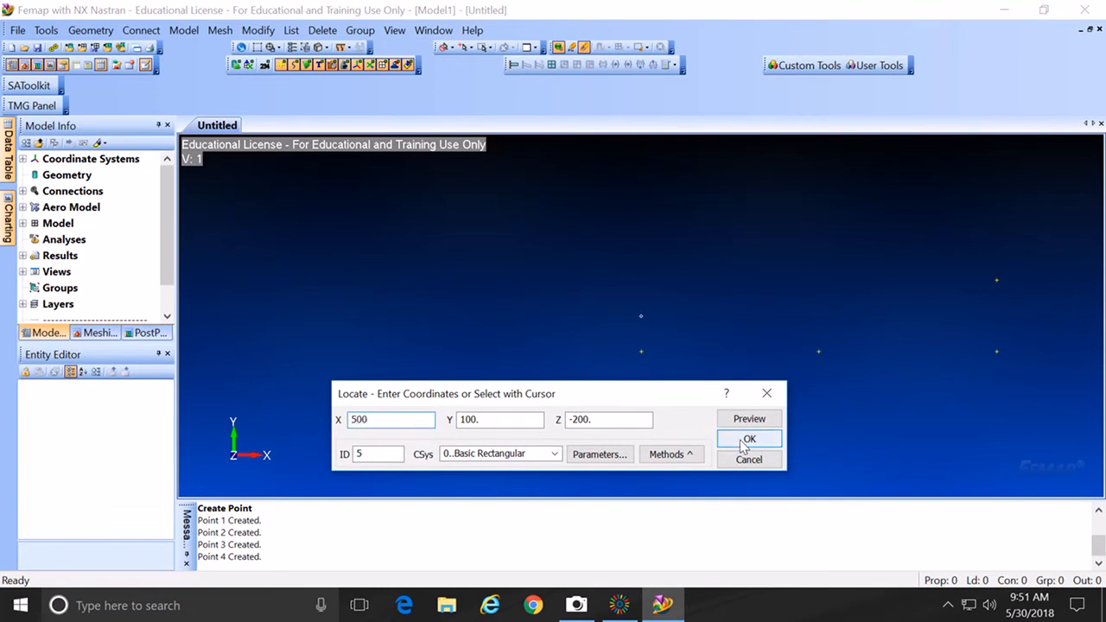
left_click(749, 439)
type("0")
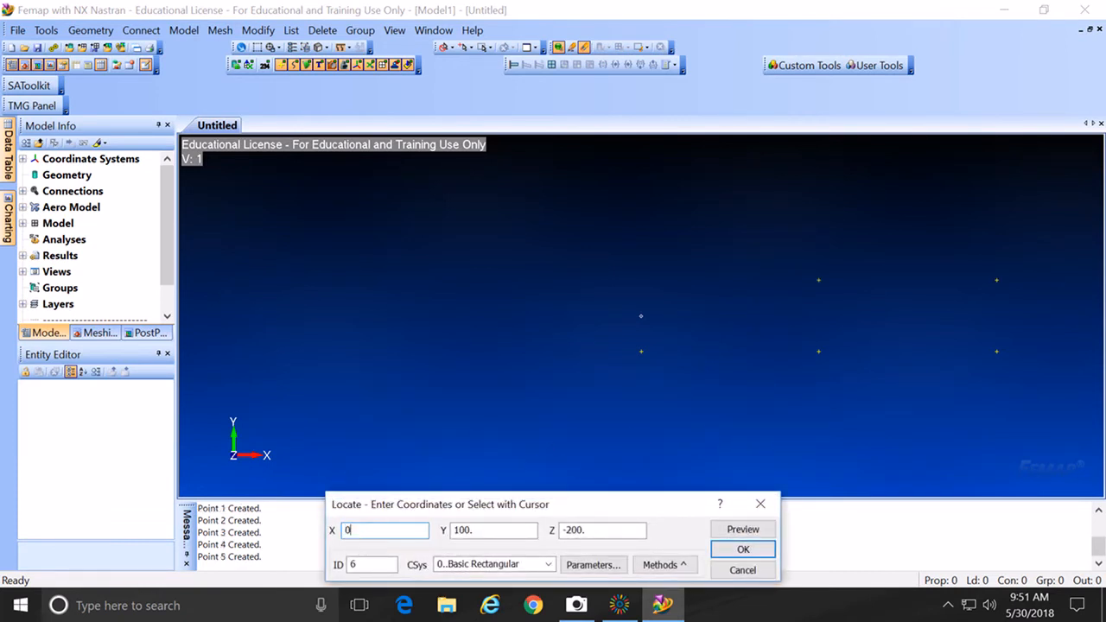
left_click(751, 551)
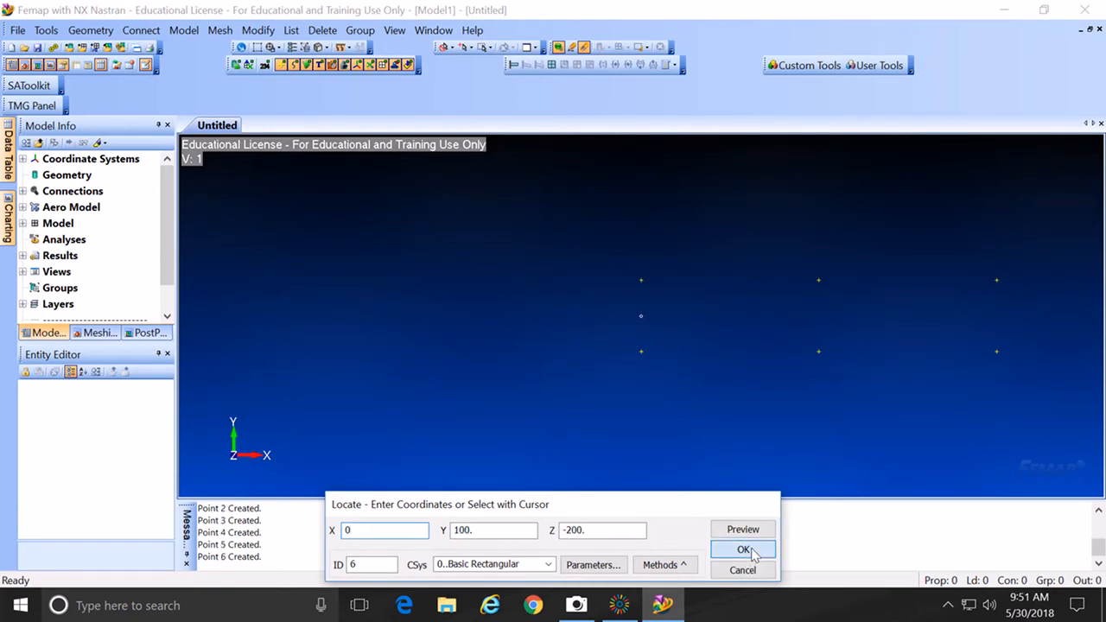
Step: Create a point at X 0, Y 100, Z 200
left_click_drag(662, 504, 664, 398)
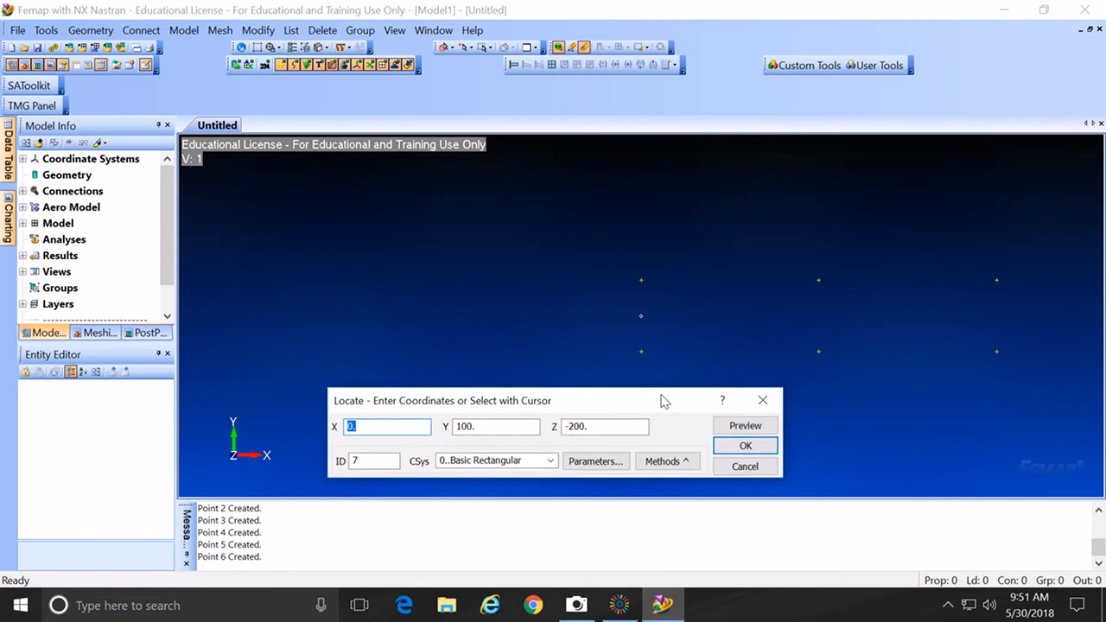
left_click(570, 427)
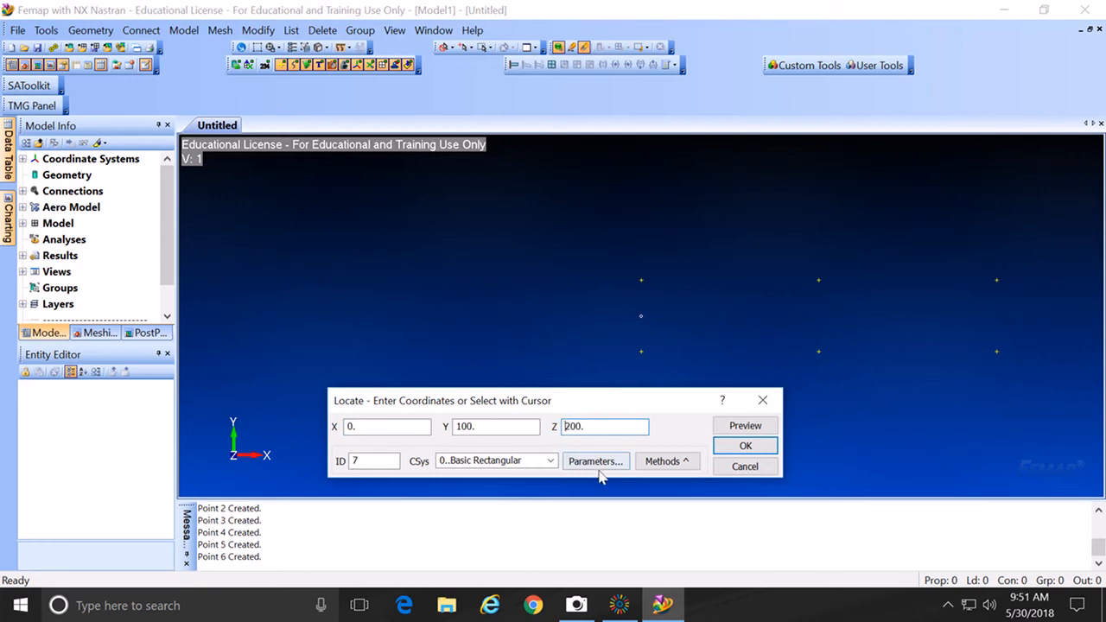
left_click(745, 446)
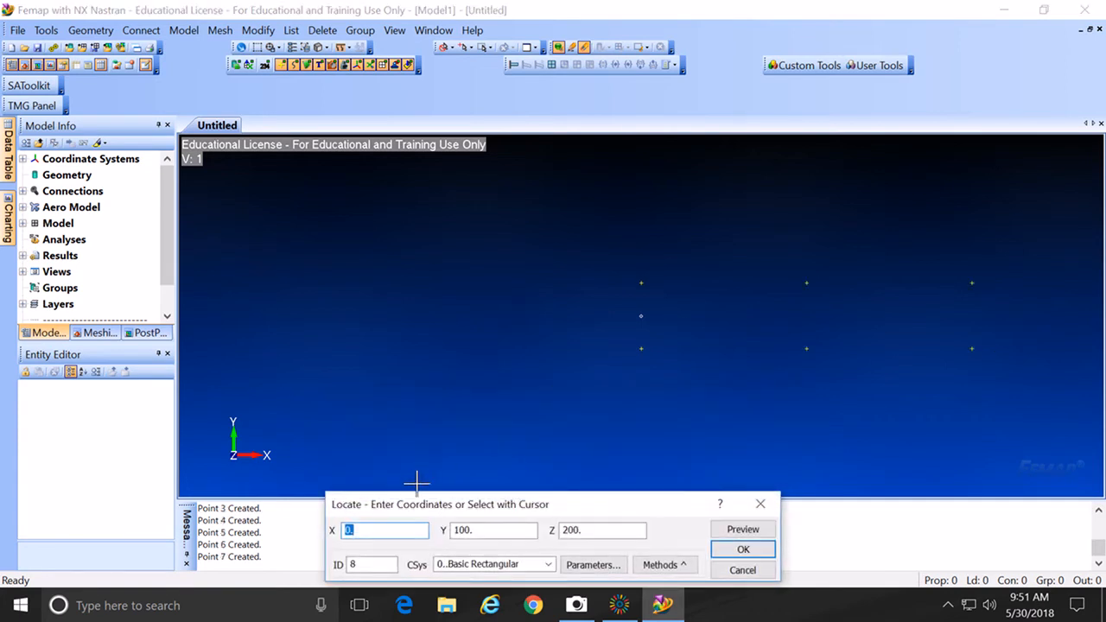
Step: Create two points at Y 100, Z 200, the first at X 500 and the second at X 1000
left_click_drag(607, 507, 614, 405)
type("5")
left_click(752, 449)
type("1000")
left_click(757, 551)
Step: Create a point at X 1000, Y -100, Z 200
left_click_drag(605, 503, 632, 403)
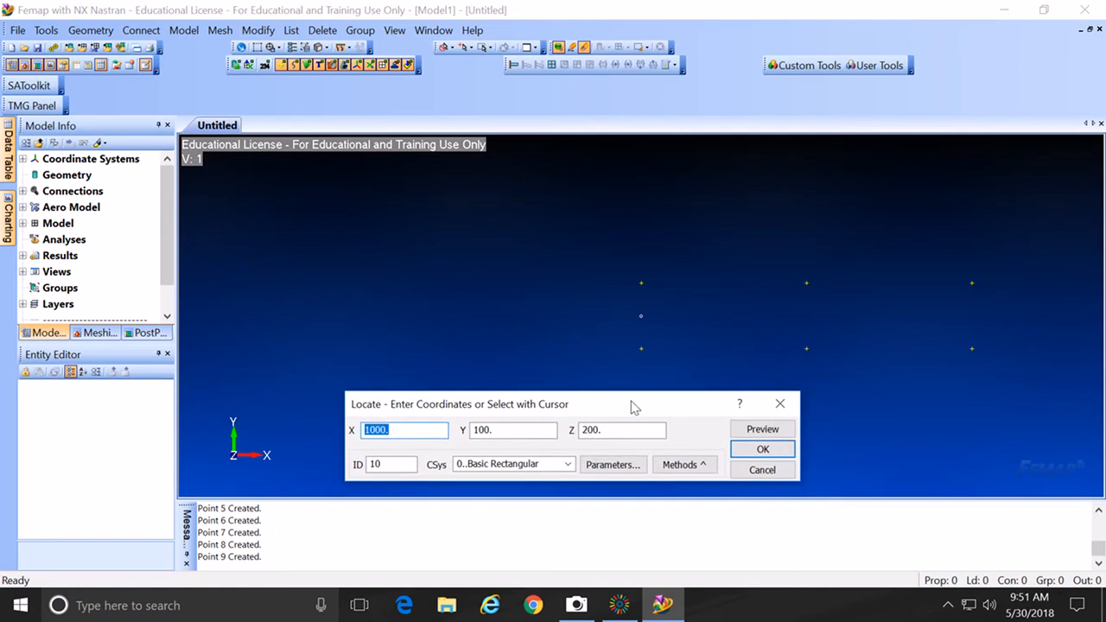
left_click(474, 430)
type("-")
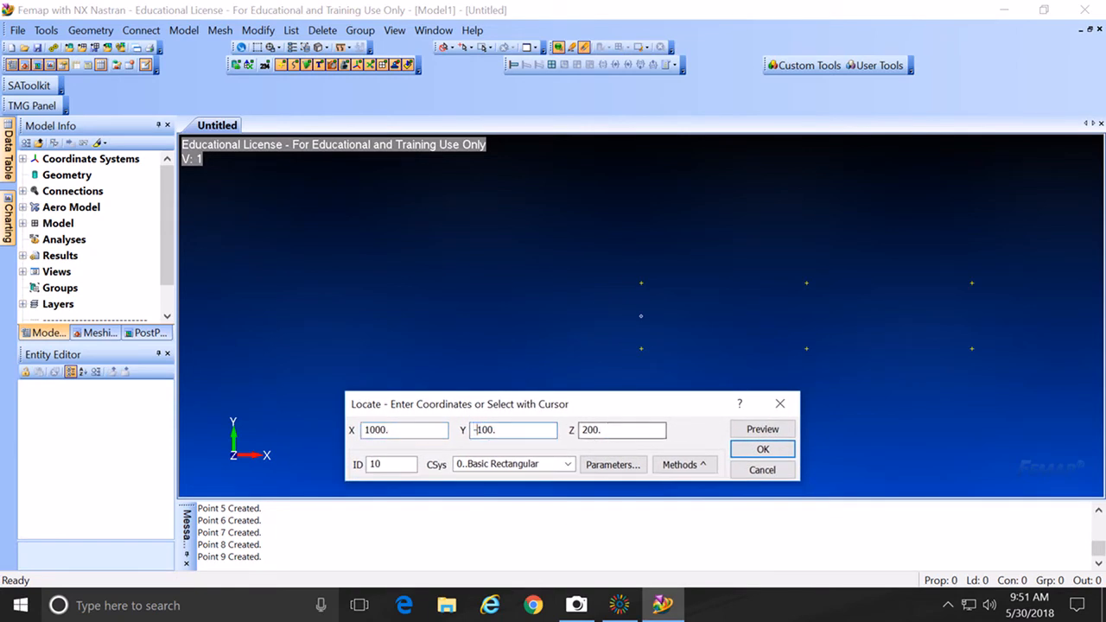
left_click(761, 451)
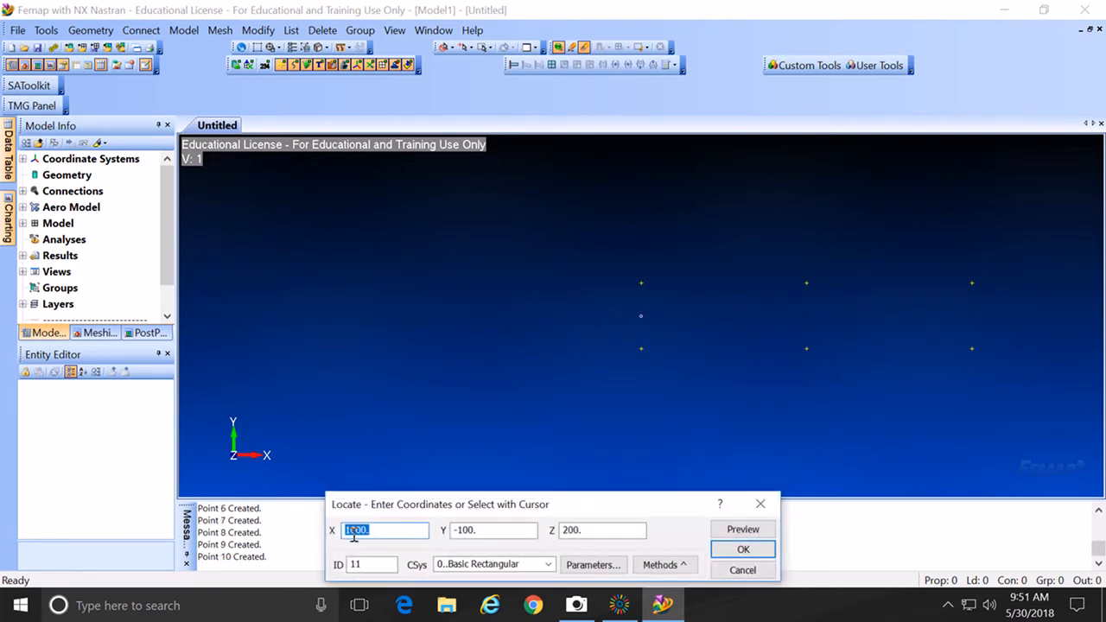
Step: Create two points at Y -100, Z 200, one at X 500 and one at X 0, and finish creating points
type("500")
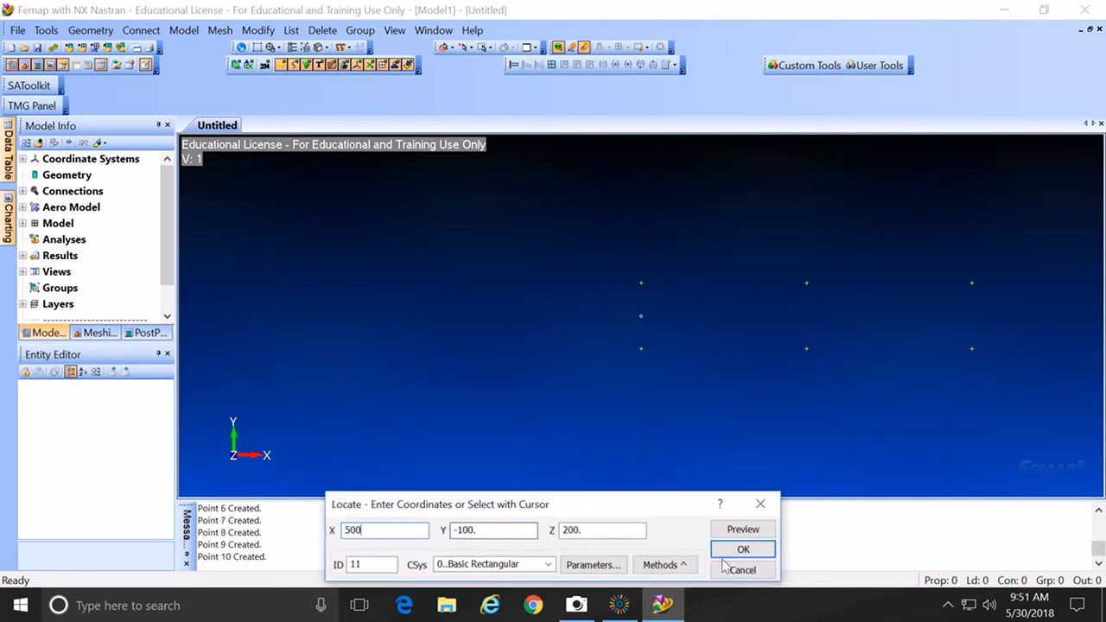
left_click(754, 550)
type("0")
left_click(736, 551)
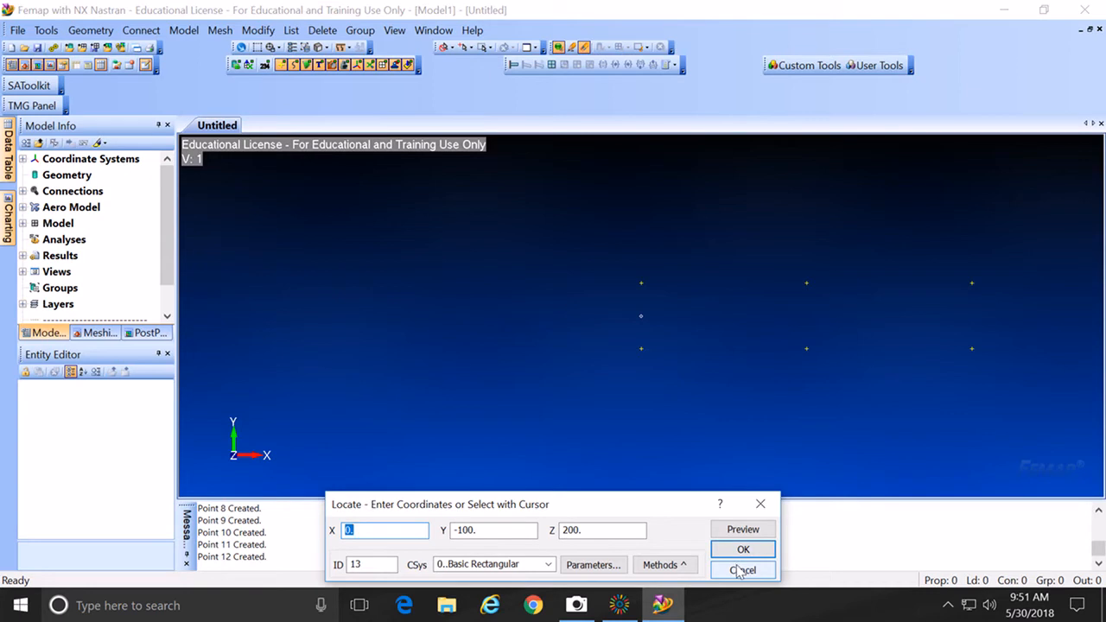
left_click(741, 571)
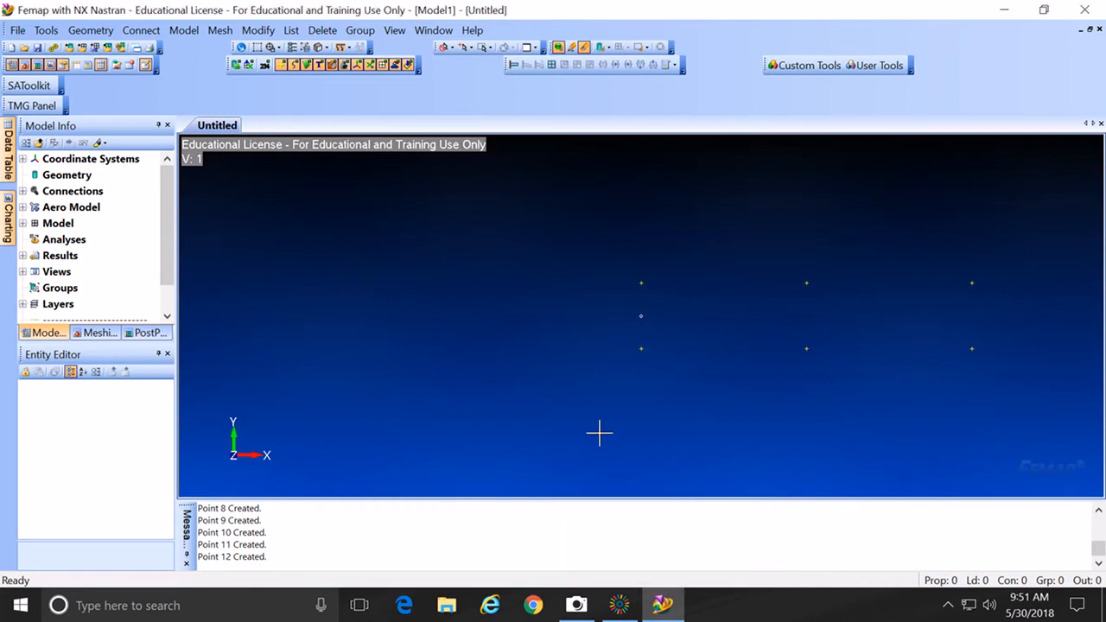
Step: Create a Corners surface with the On Point method through the four Z 200 points between X 0 and X 500
key("ctrl+a")
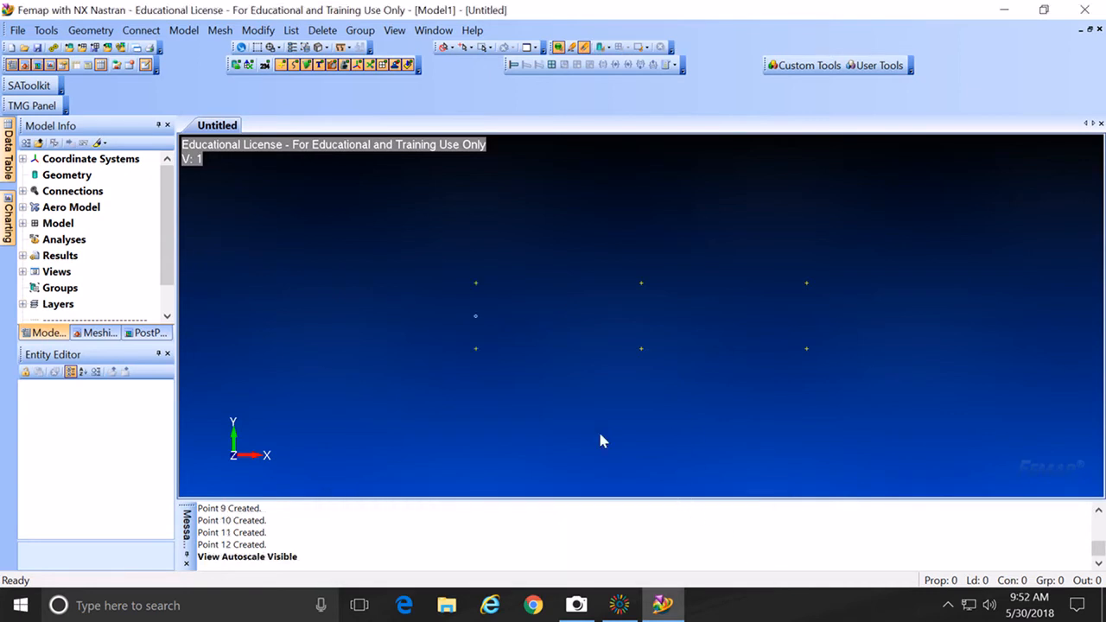
middle_click_drag(508, 346, 488, 369)
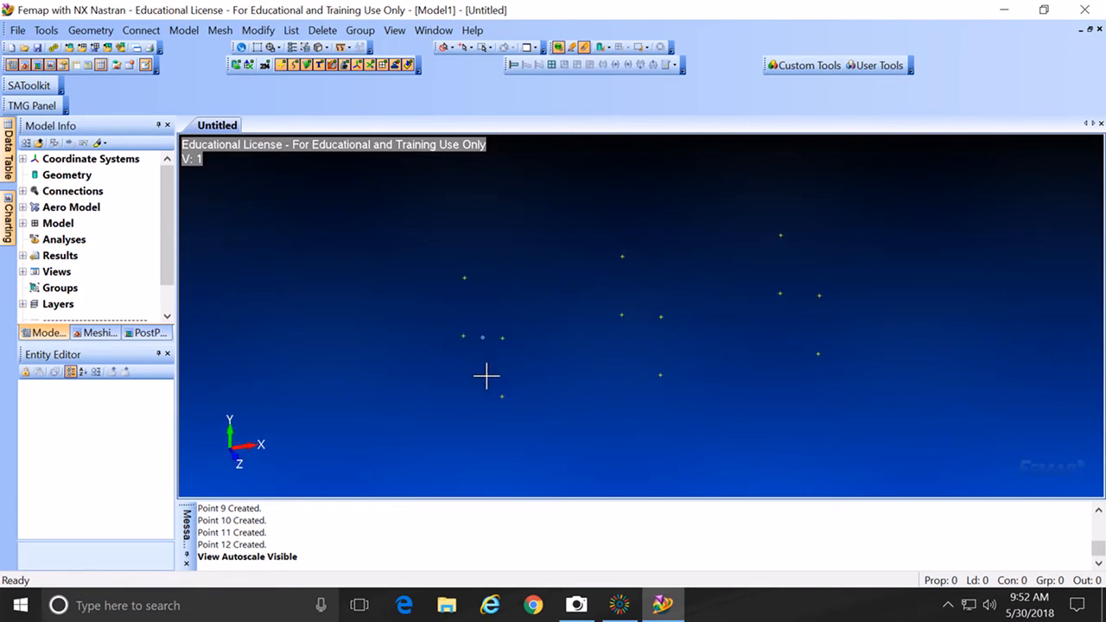
left_click(102, 33)
mouse_move(119, 194)
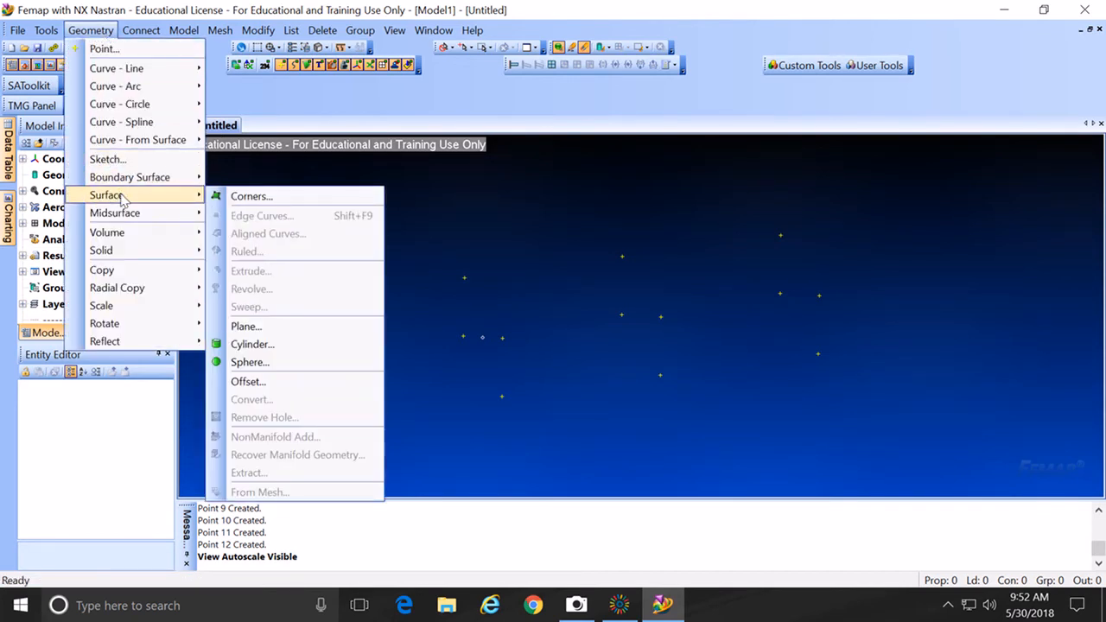
left_click(237, 196)
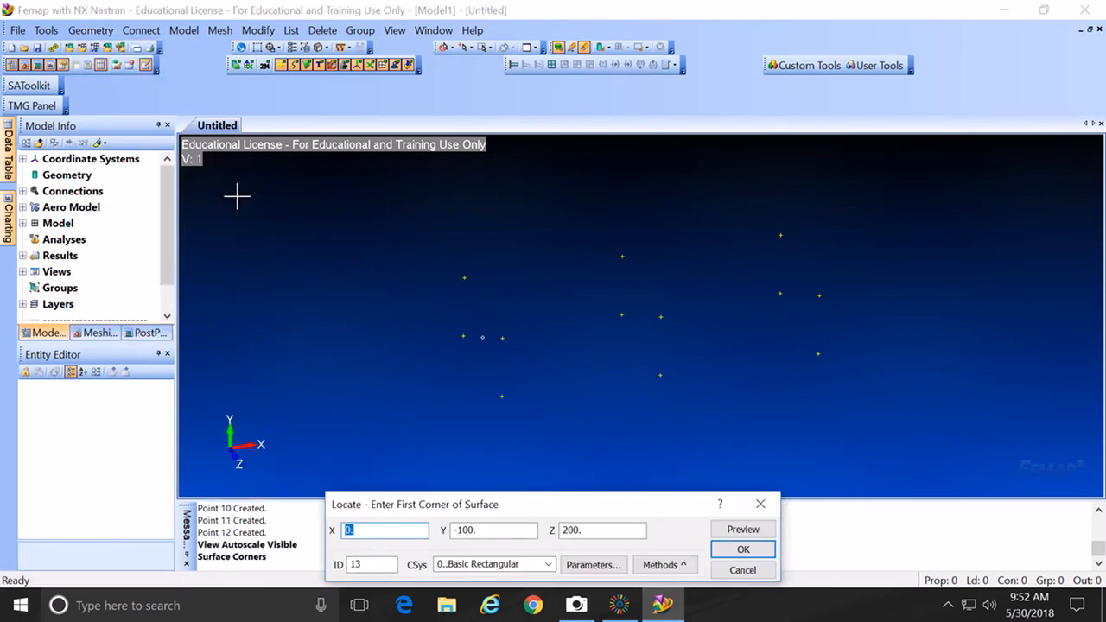
left_click(663, 565)
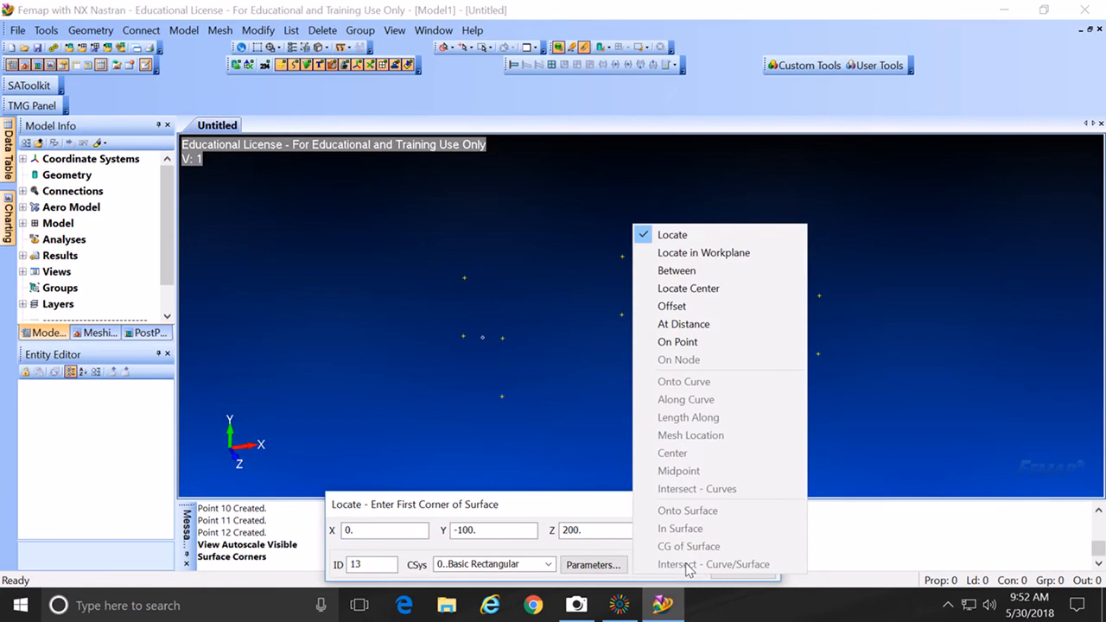
left_click(682, 343)
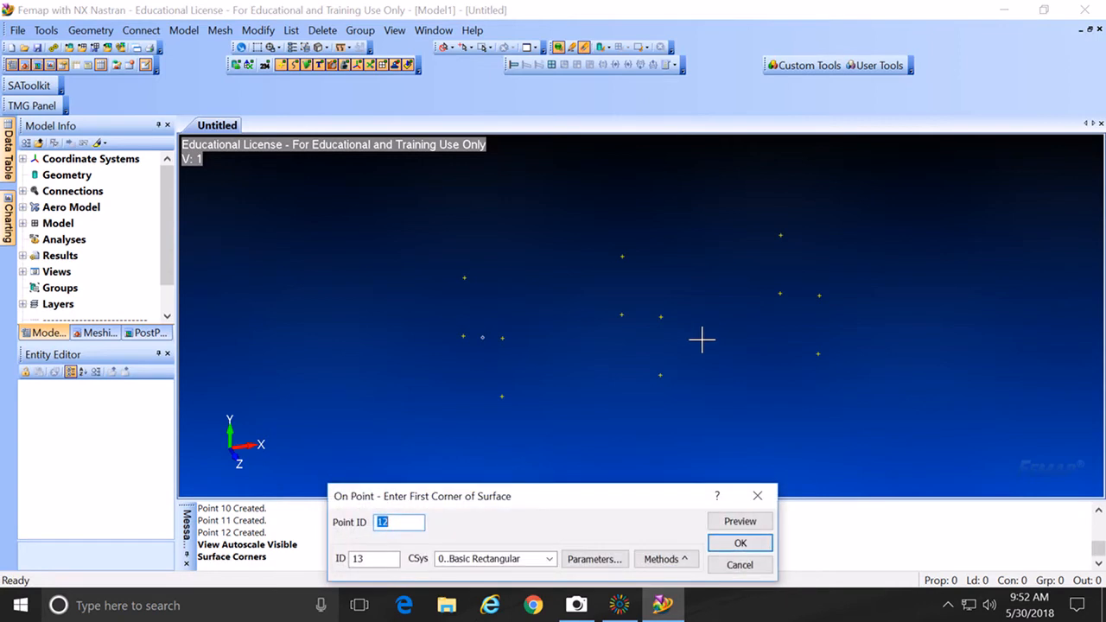
left_click(527, 348)
key("Return")
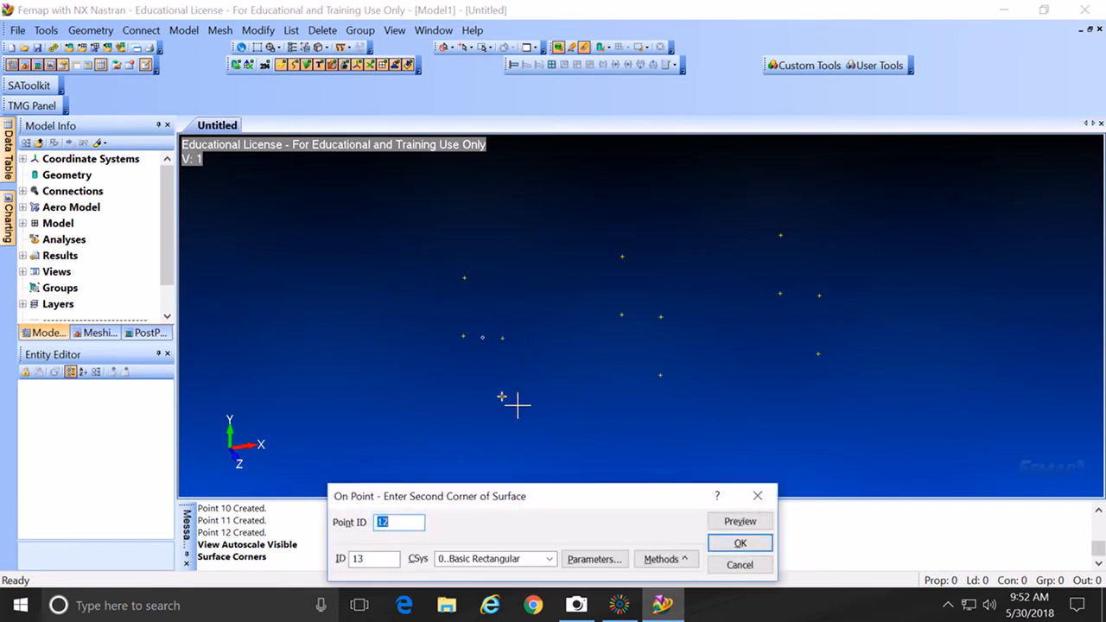
left_click(517, 403)
key("Return")
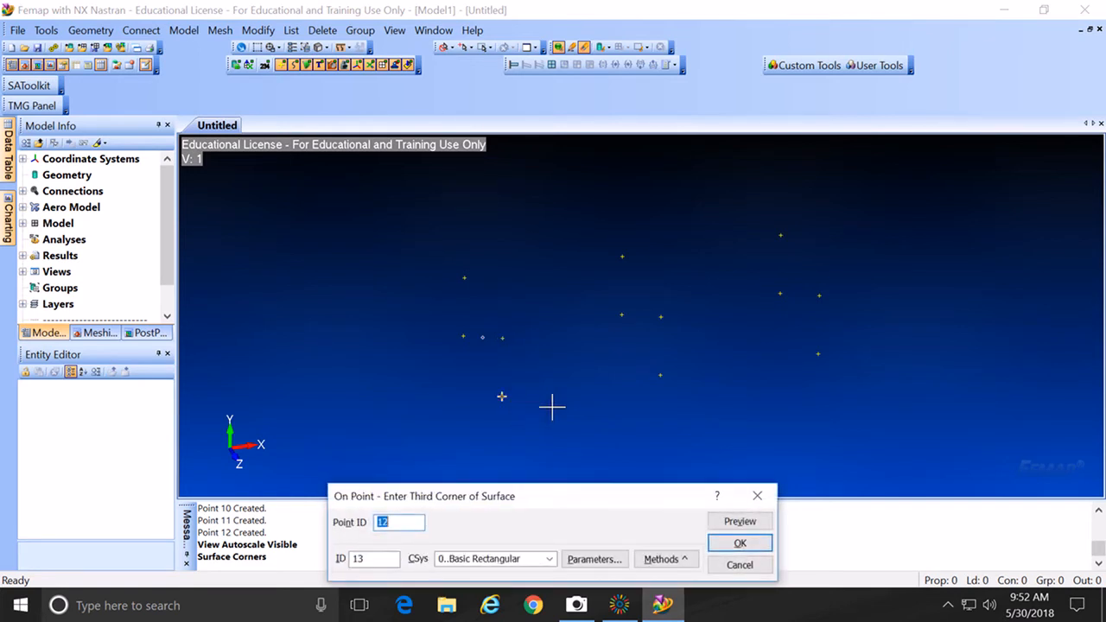
left_click(659, 390)
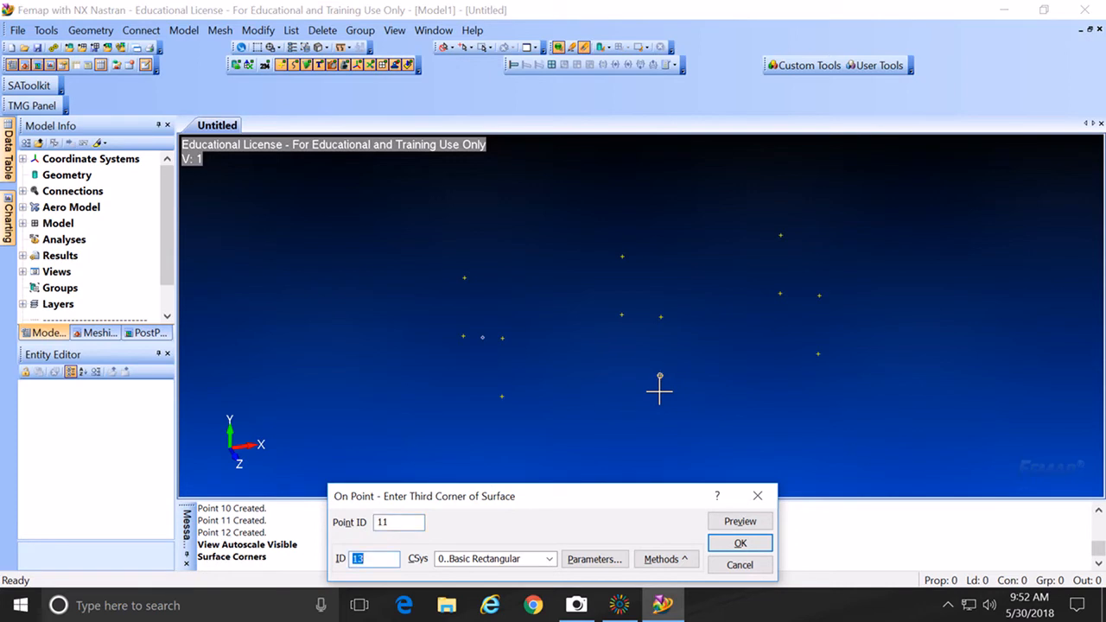
key("Return")
left_click(673, 327)
key("Return")
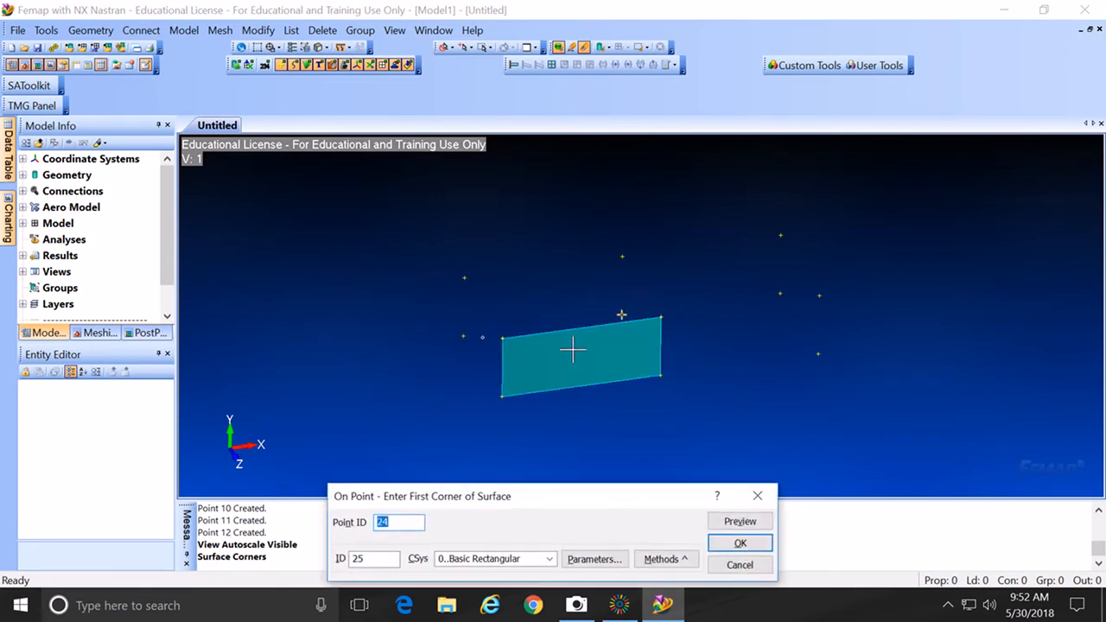
Step: Create the adjoining wall surface through the four Z 200 points between X 500 and X 1000
left_click(683, 326)
key("Return")
left_click(814, 300)
key("Return")
left_click(819, 353)
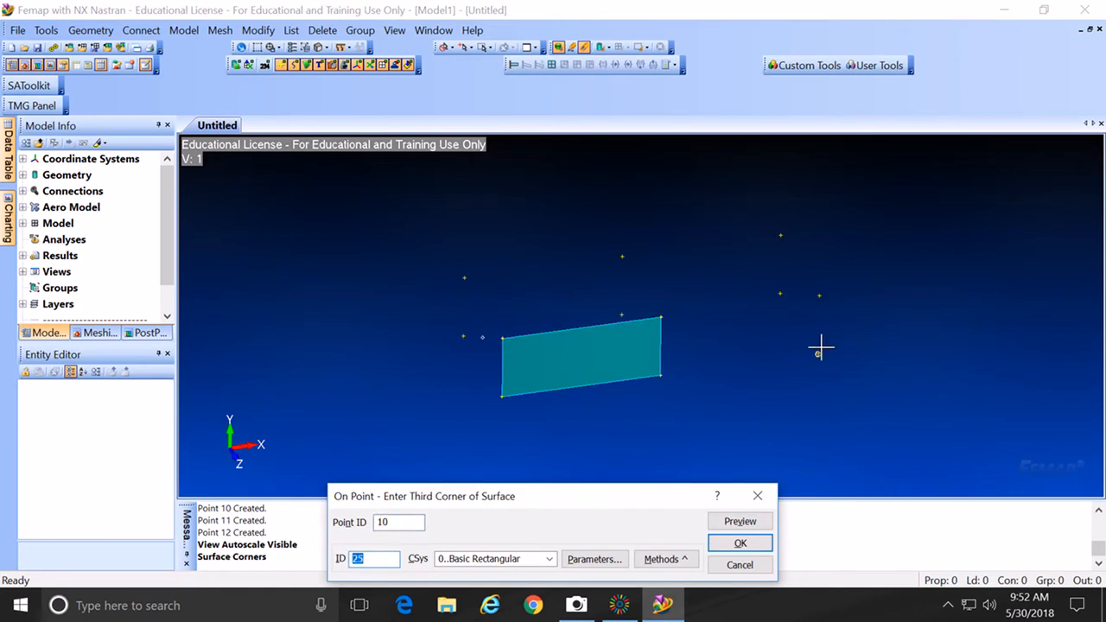
key("Return")
left_click(703, 372)
key("Return")
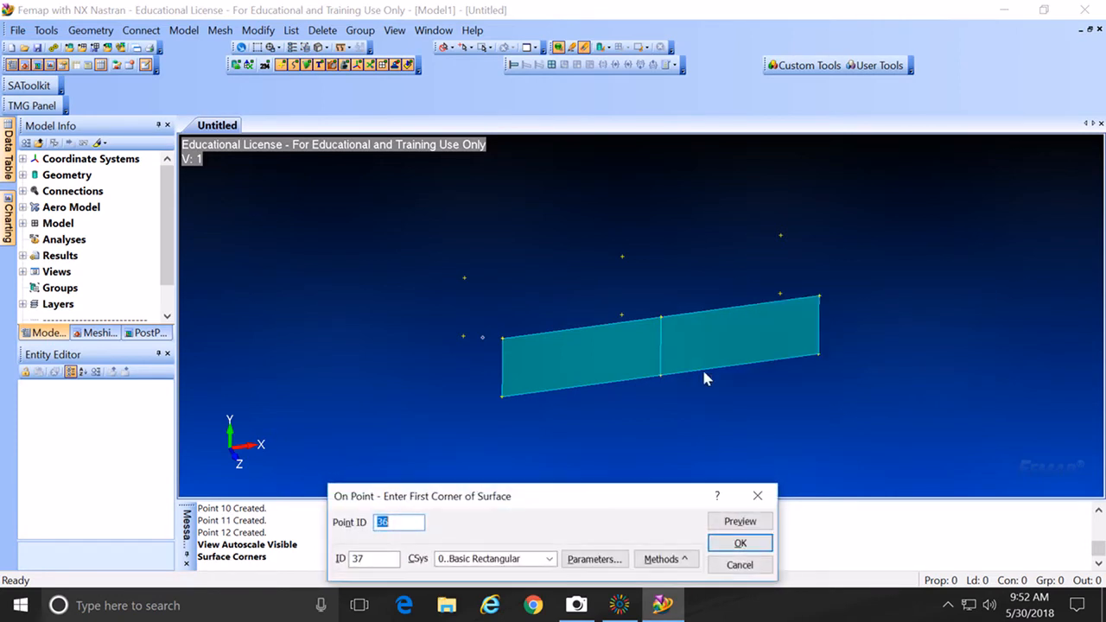
Step: Create the opposite wall surface through the four Z -200 points between X 500 and X 1000
mouse_move(703, 388)
middle_mouse_down()
mouse_move(711, 401)
mouse_move(691, 404)
middle_mouse_up()
left_click(788, 272)
key("Return")
left_click(791, 229)
key("Return")
left_click(637, 243)
key("Return")
left_click(635, 290)
key("Return")
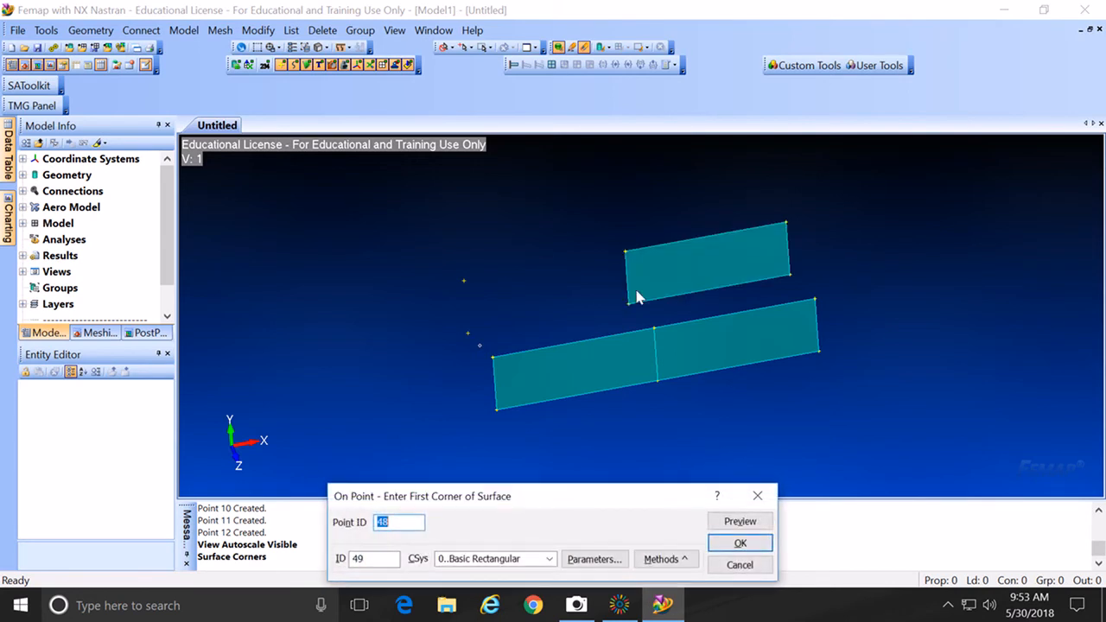
Step: Create a wall surface through the four Z -200 points between X 0 and X 500
left_click(625, 253)
key("Return")
left_click(630, 299)
key("Return")
left_click(480, 328)
key("Return")
left_click(469, 289)
key("Return")
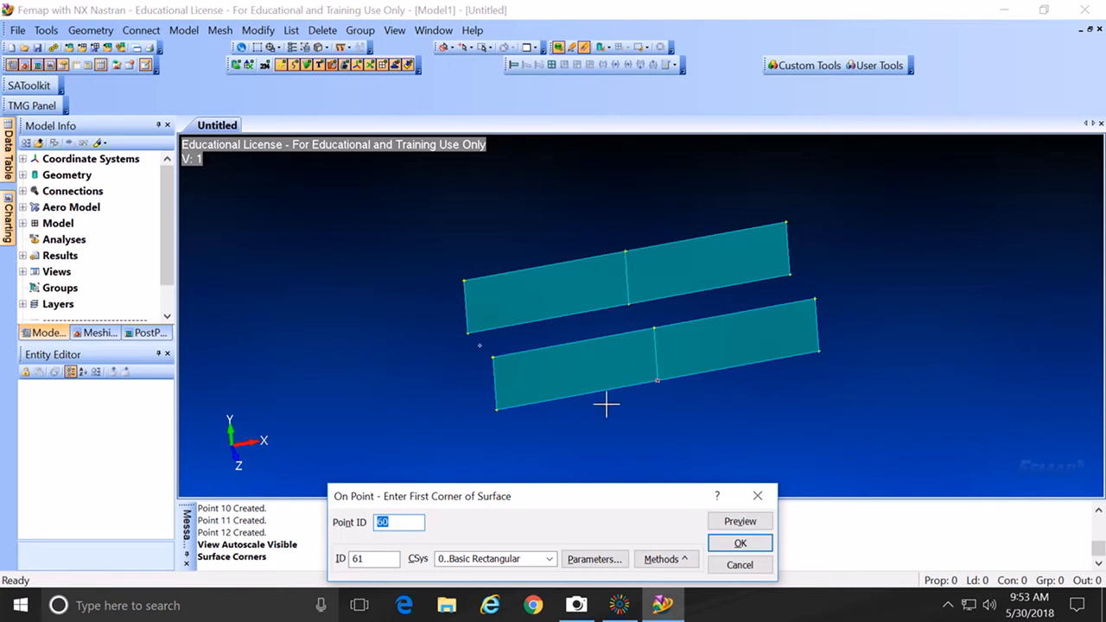
Step: Create the middle rib surface through the four points at X 500, joining the two side walls
left_click(638, 252)
key("Return")
left_click(636, 298)
key("Return")
left_click(659, 390)
key("Return")
left_click(658, 329)
key("Return")
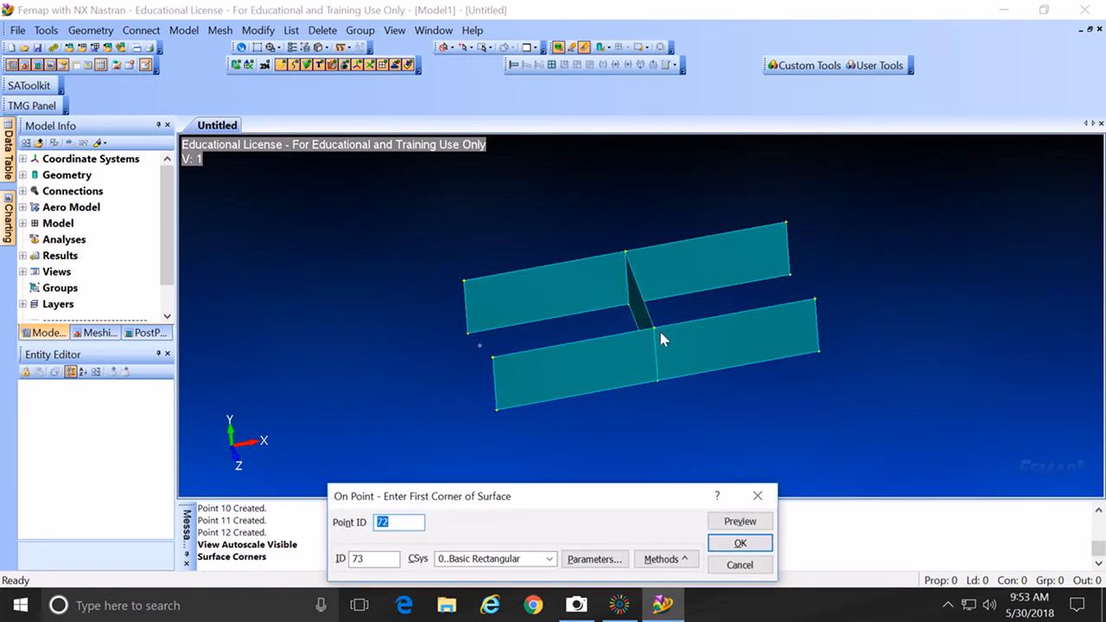
Step: Create the end rib surface through the four points at X 1000
left_click(802, 225)
key("Return")
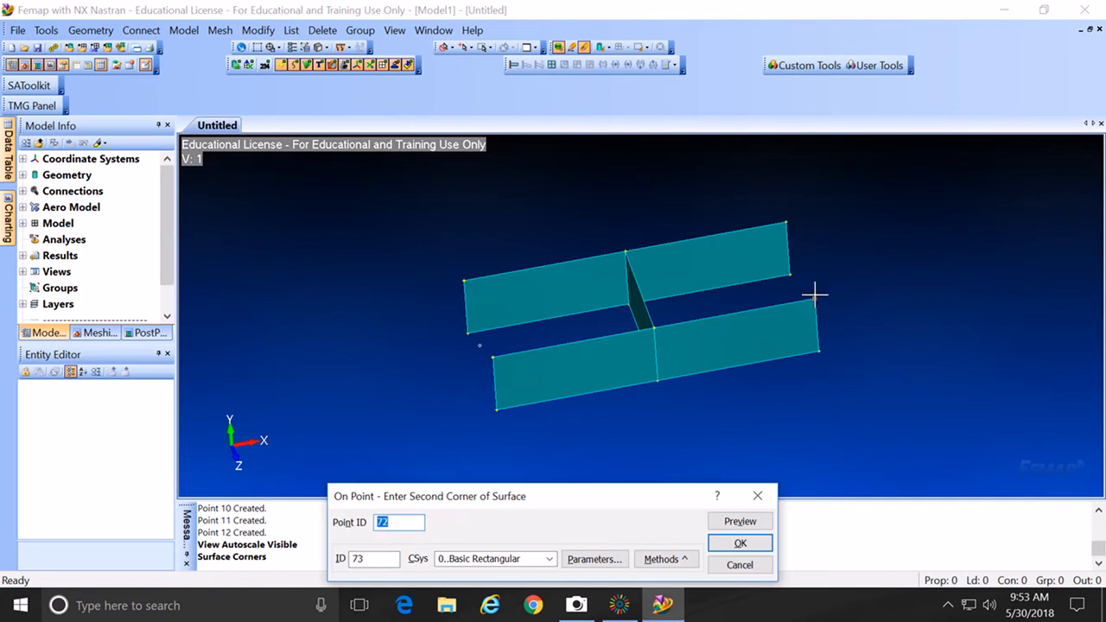
left_click(815, 299)
key("Return")
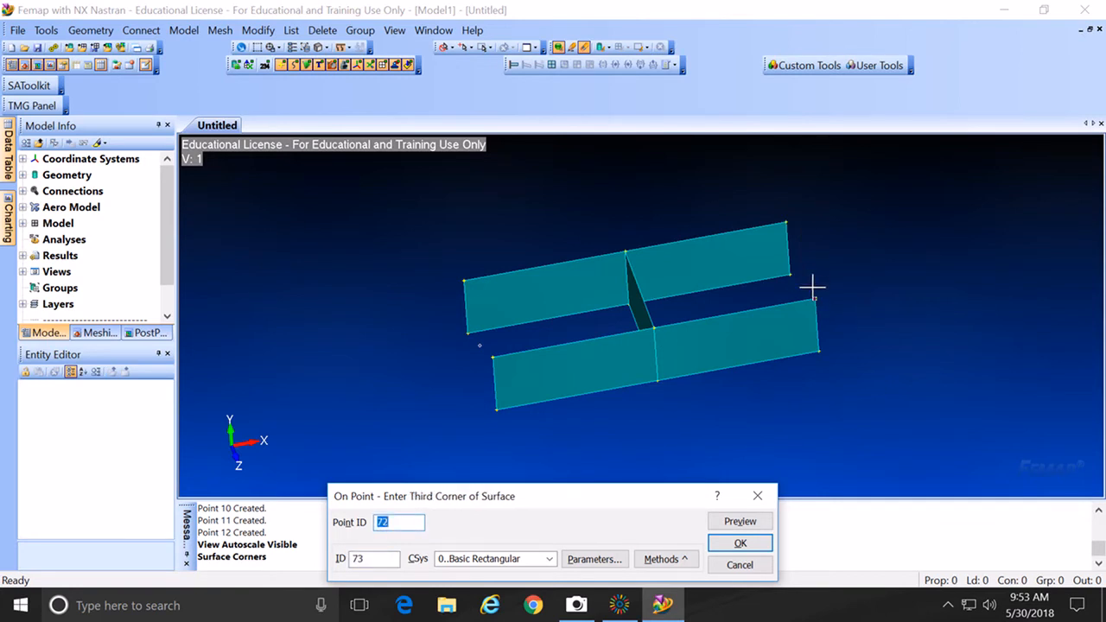
left_click(832, 352)
key("Return")
left_click(807, 277)
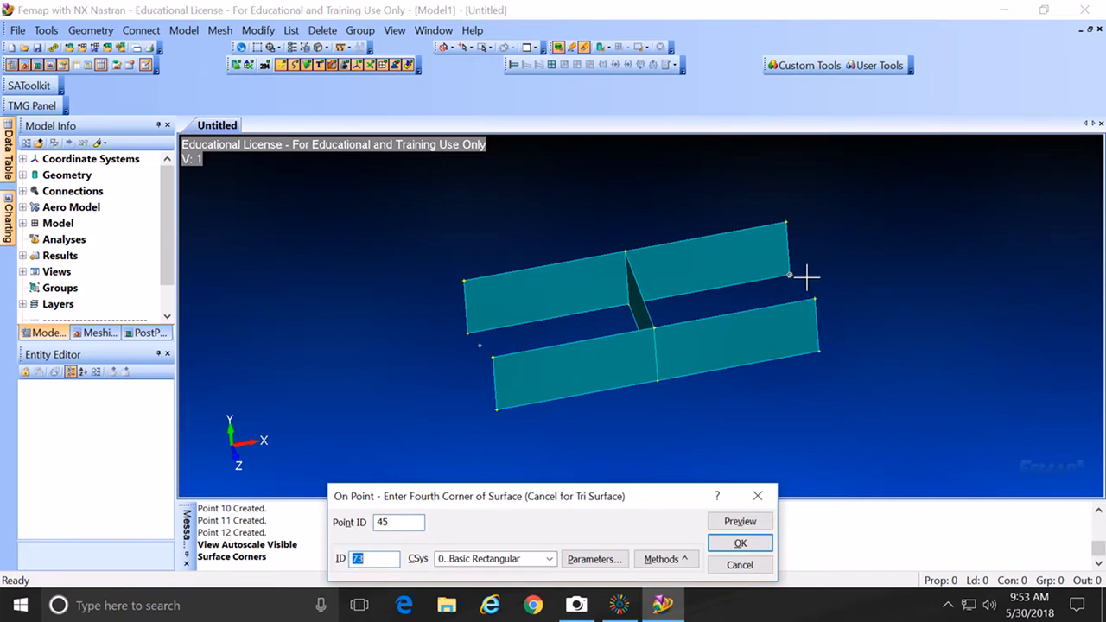
key("Return")
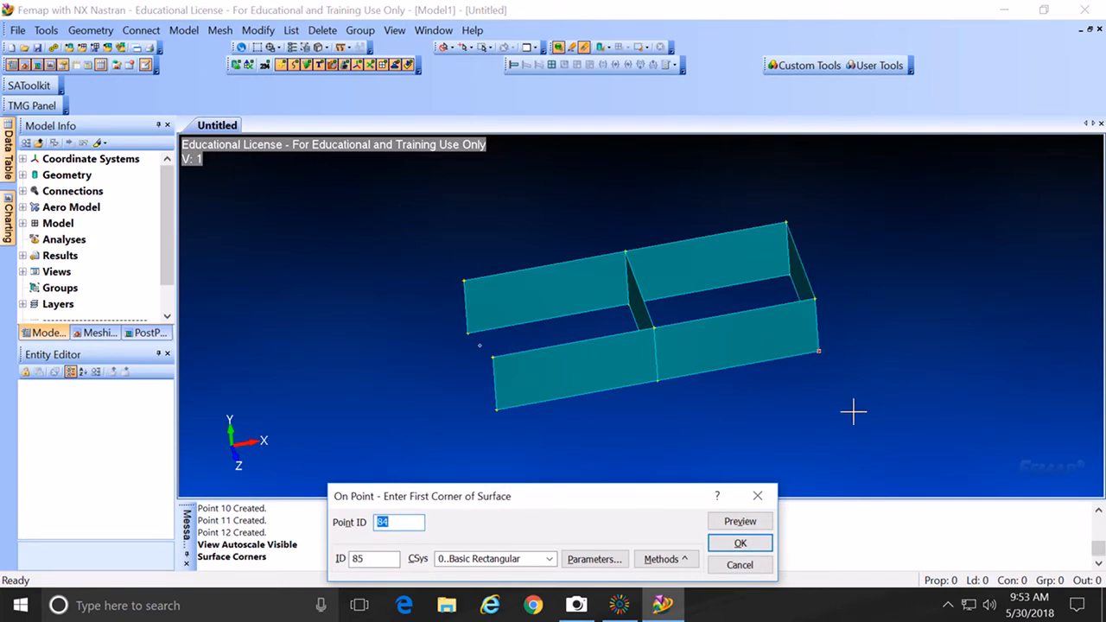
Step: Create the bottom skin surface at Y -100 for the bay between X 500 and X 1000
middle_click_drag(595, 225, 604, 262)
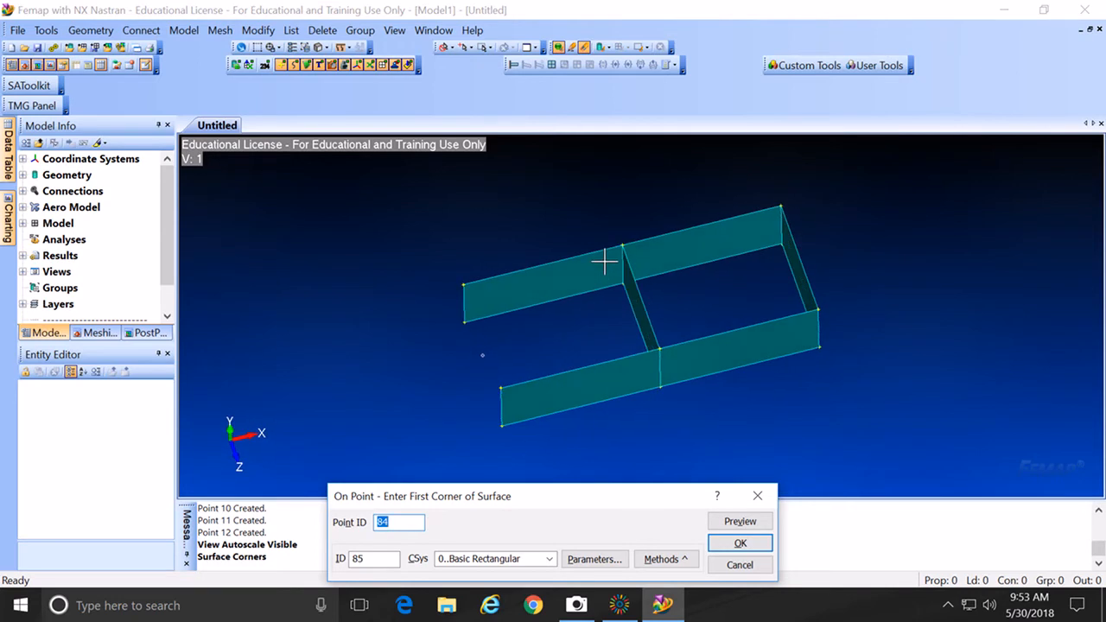
left_click(626, 299)
key("Return")
left_click(661, 397)
key("Return")
left_click(809, 385)
key("Return")
left_click(784, 270)
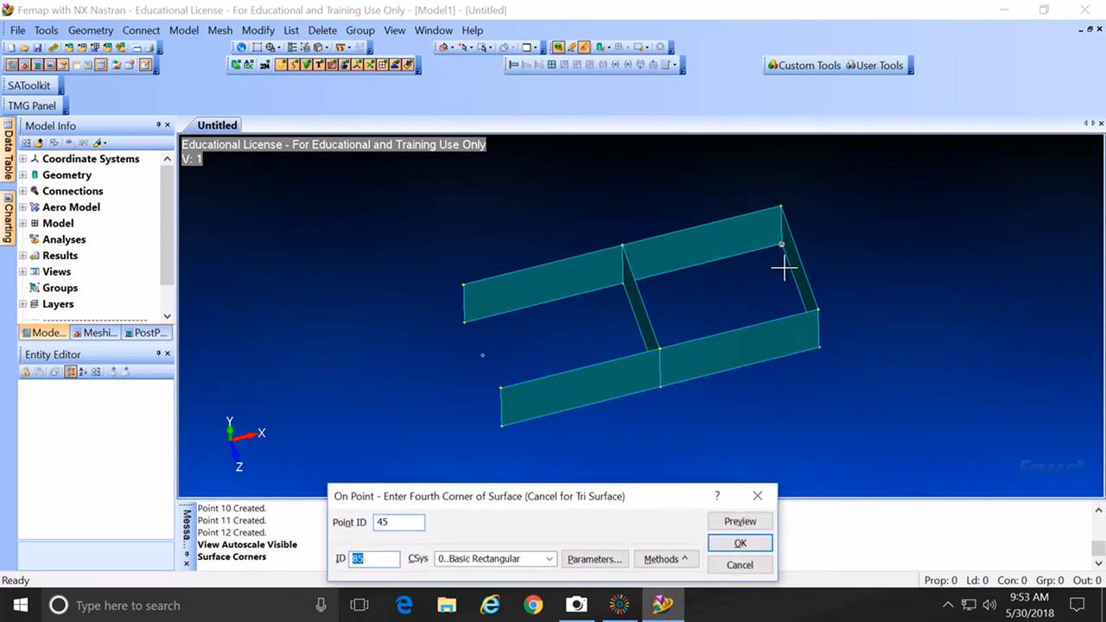
key("Return")
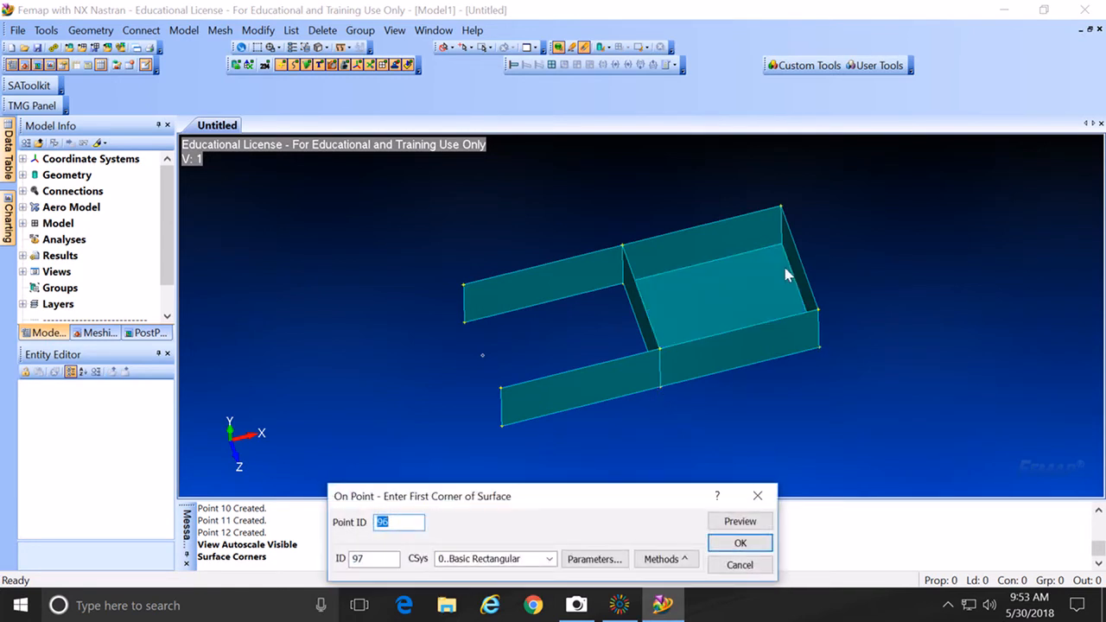
Step: Create the top skin surface at Y 100 for the bay between X 500 and X 1000
left_click(650, 234)
key("Return")
left_click(779, 213)
key("Return")
left_click(815, 303)
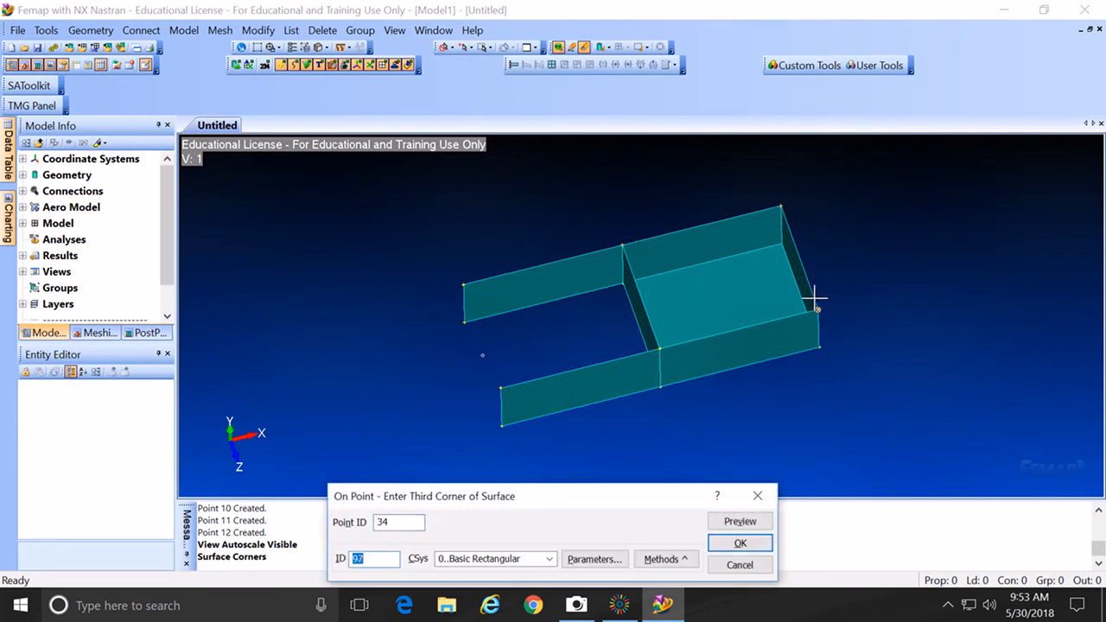
key("Return")
left_click(683, 347)
key("Return")
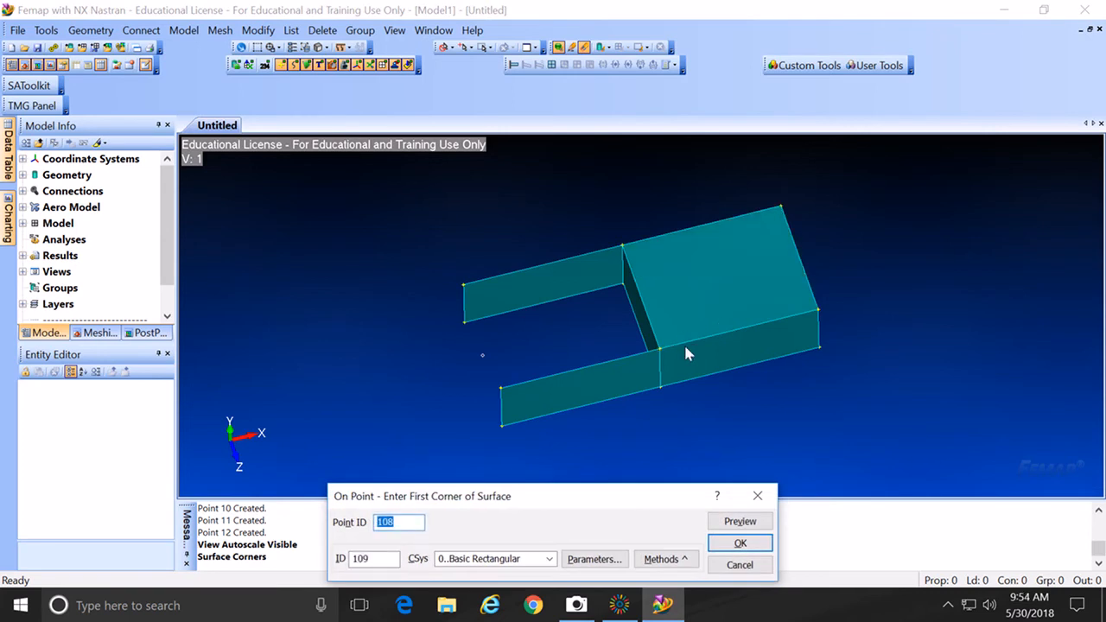
Step: Create the bottom skin surface at Y -100 between X 0 and X 500, and end surface creation
left_click(470, 325)
key("Return")
left_click(597, 306)
key("Return")
left_click(639, 380)
key("Return")
left_click(527, 423)
key("Return")
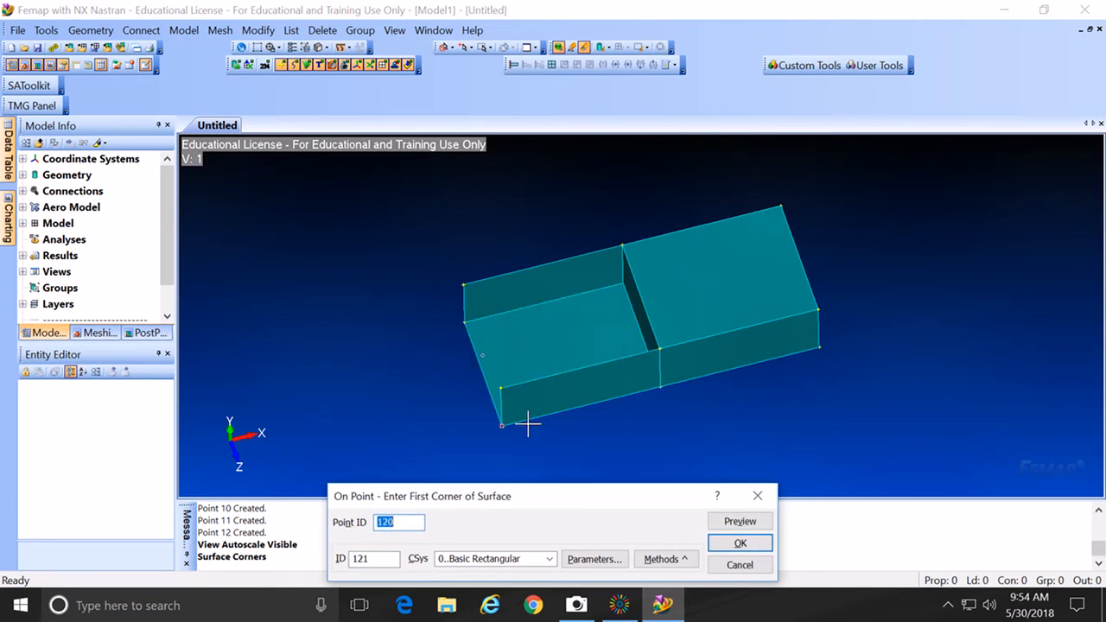
left_click(741, 543)
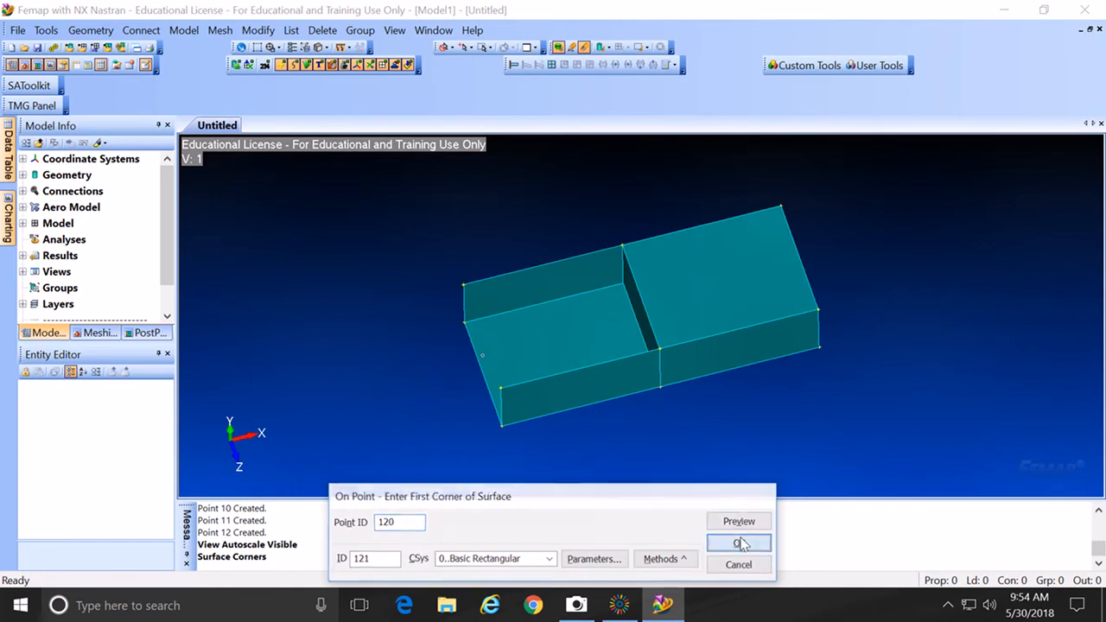
left_click(739, 564)
Step: Examine the two-bay box from several angles and review the surfaces listed under the model's geometry
middle_click_drag(535, 375, 613, 337)
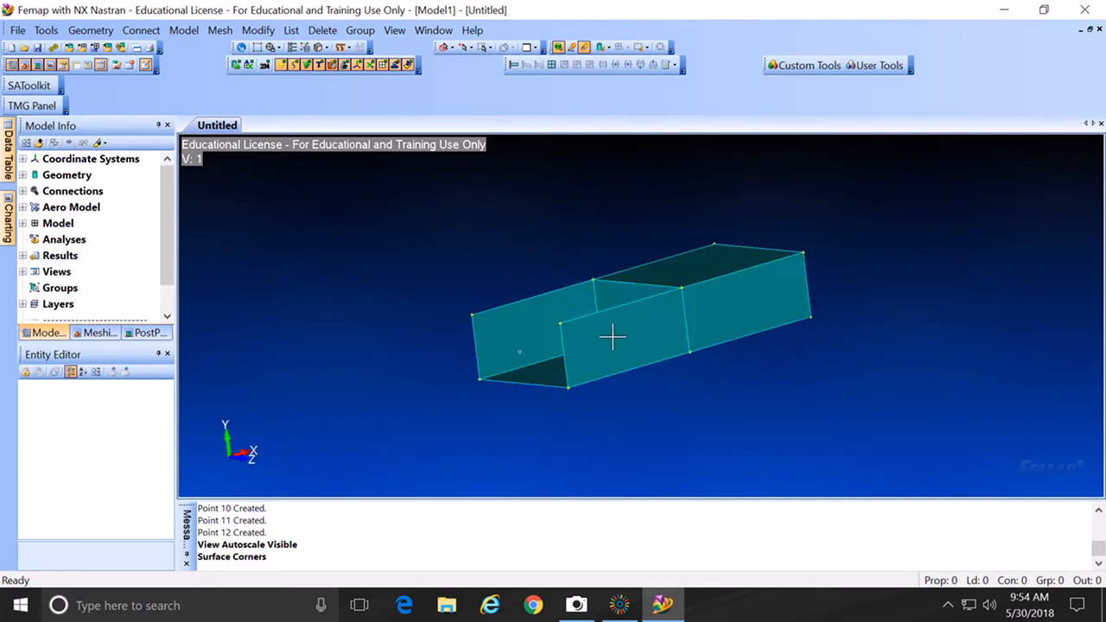
middle_click_drag(613, 338, 624, 355)
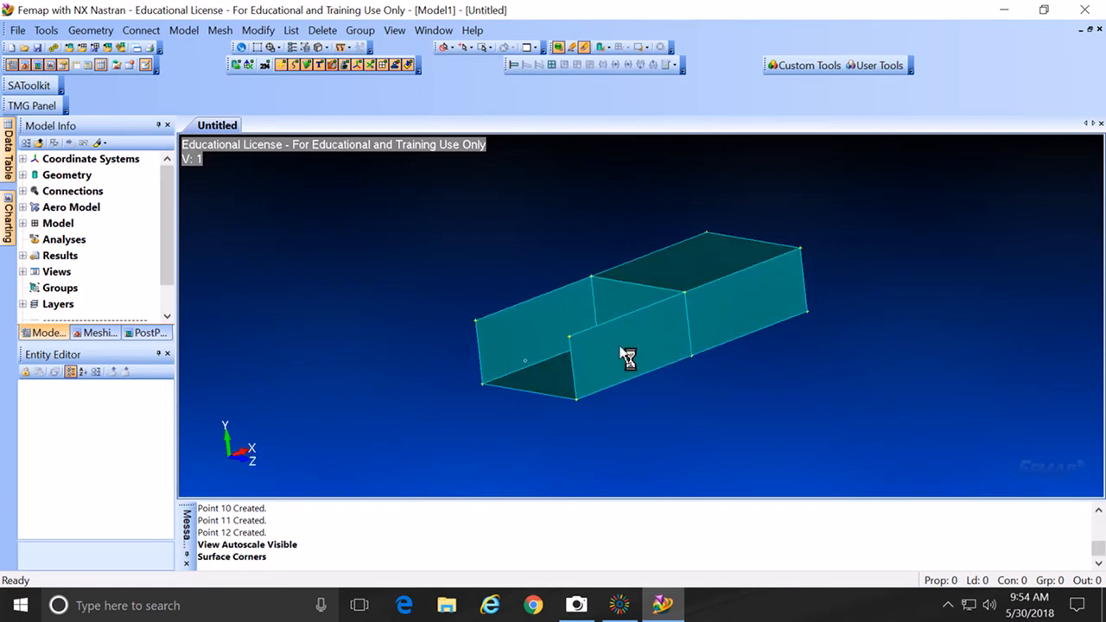
left_click(321, 30)
mouse_move(339, 83)
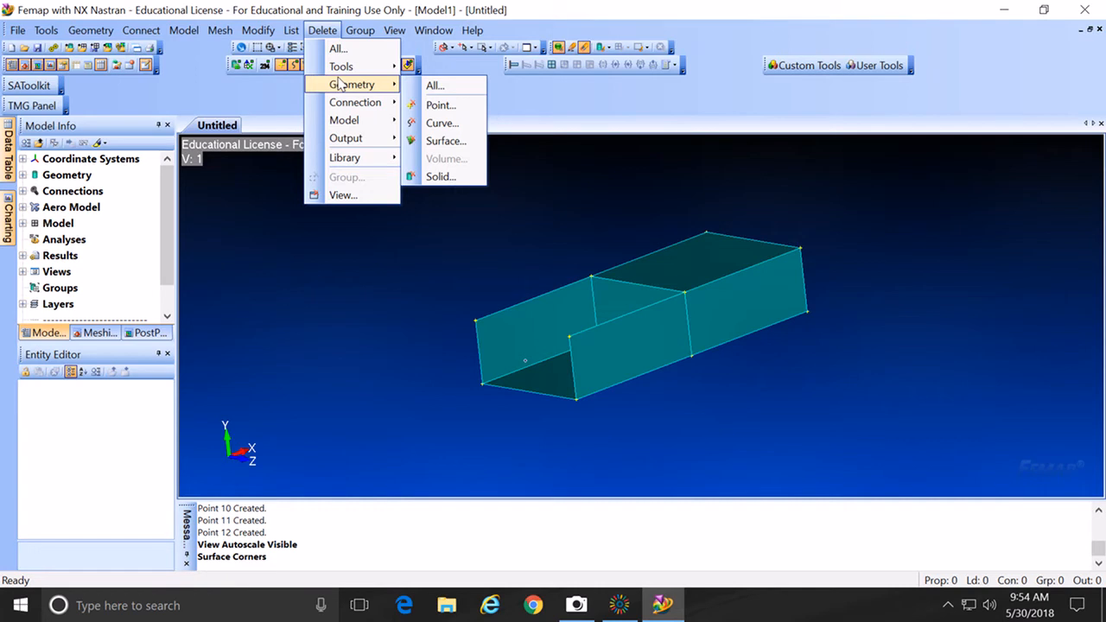
left_click(395, 243)
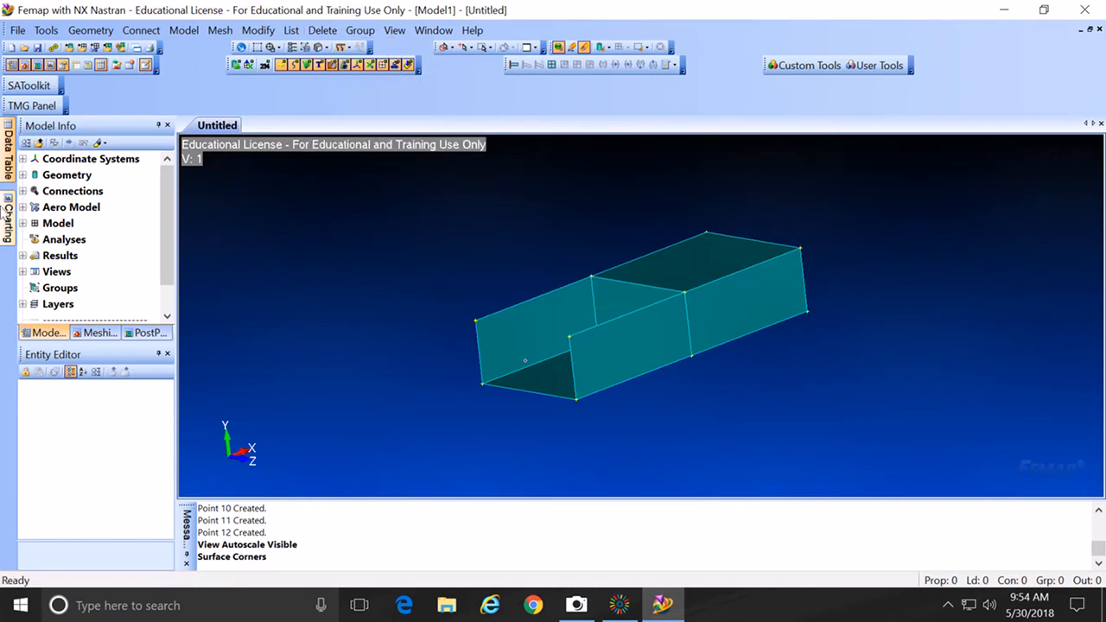
left_click(22, 176)
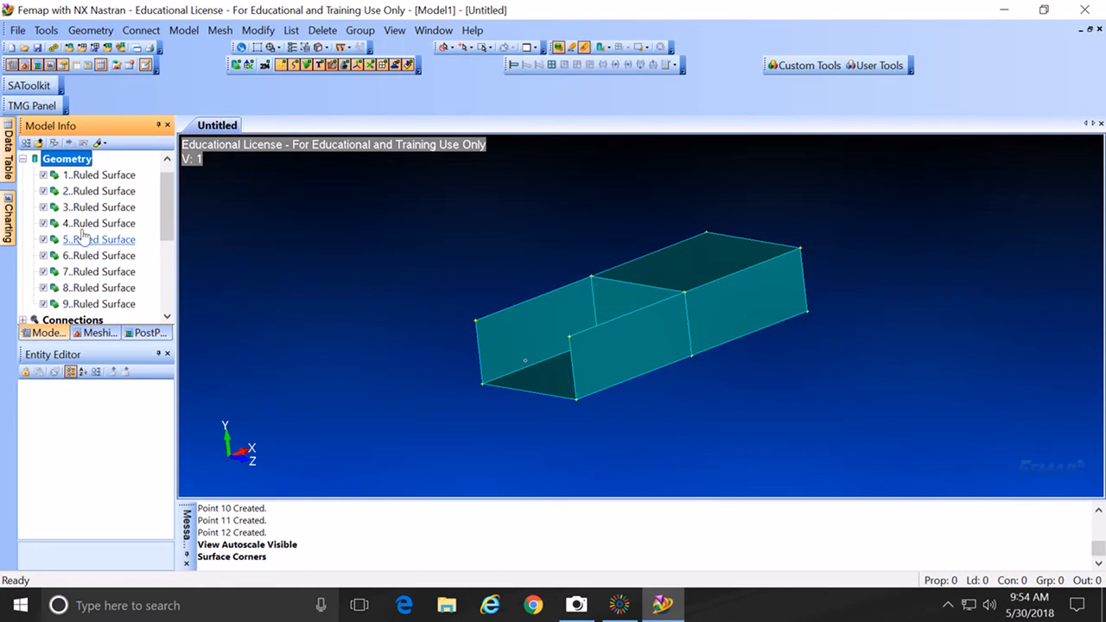
left_click(23, 159)
middle_click_drag(432, 346, 390, 320)
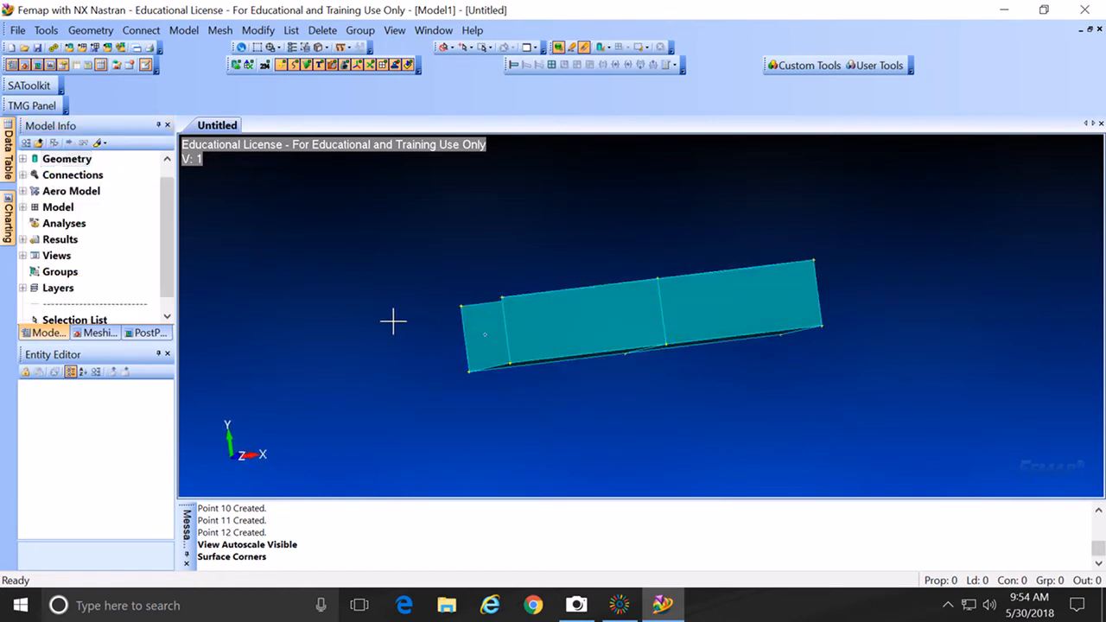
Step: Start a new isotropic material with a Young's modulus of 70e9 and a Poisson's ratio of 0.3
left_click(24, 207)
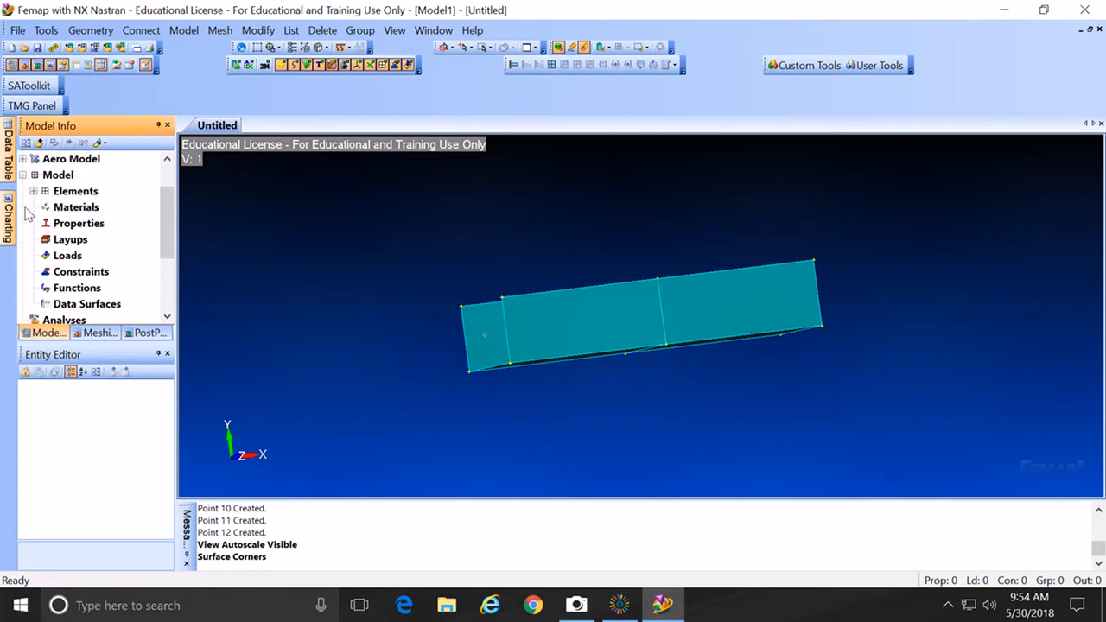
right_click(76, 211)
left_click(112, 217)
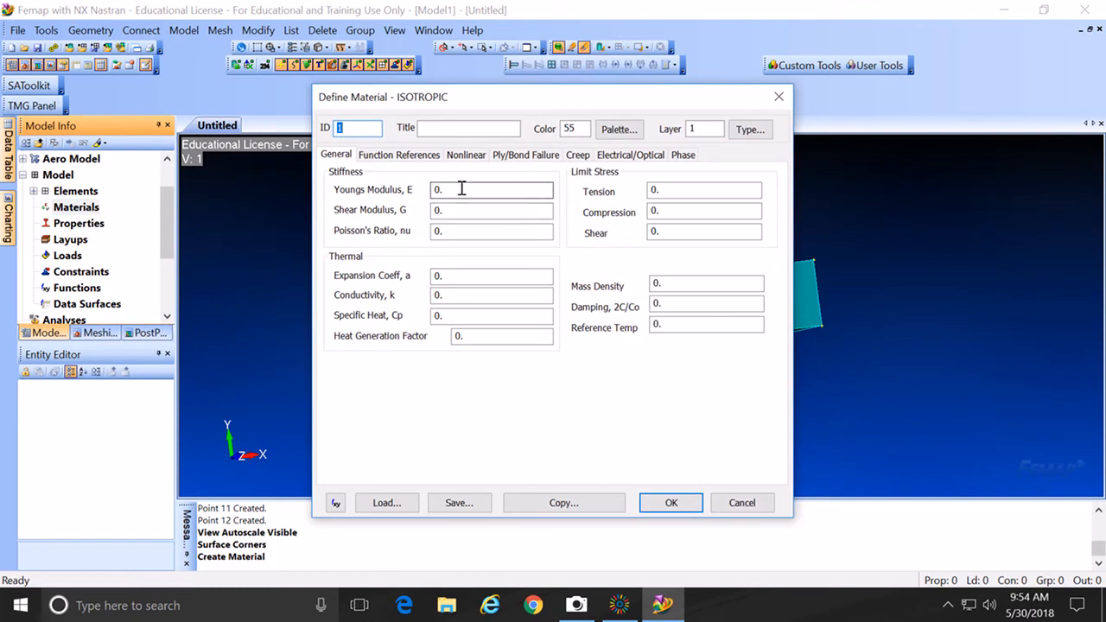
left_click_drag(462, 189, 431, 194)
type("70e9")
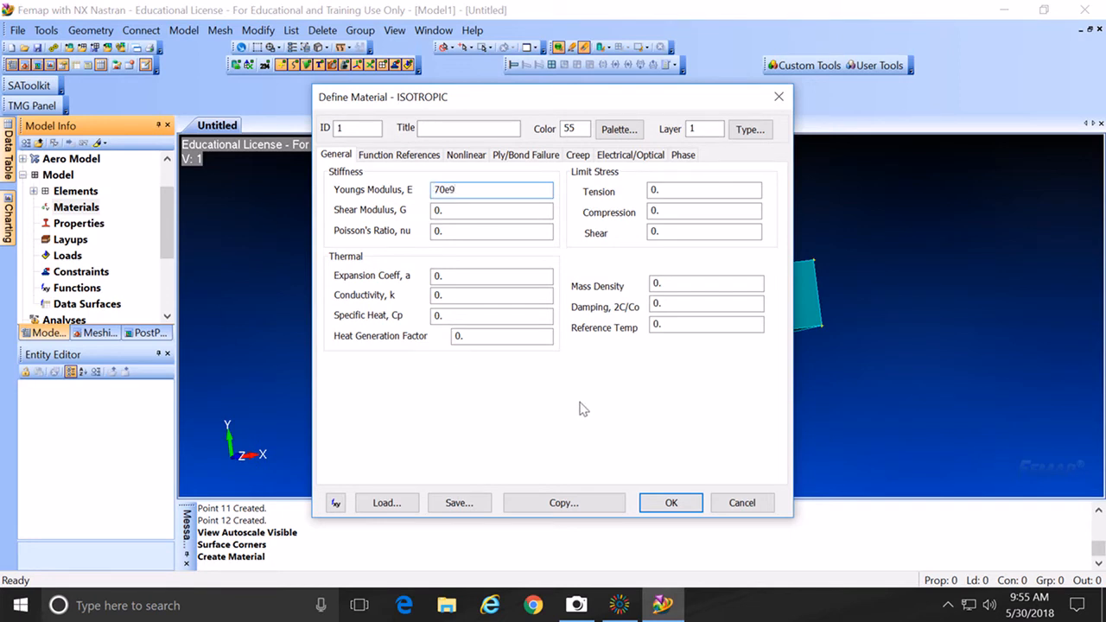
left_click(465, 232)
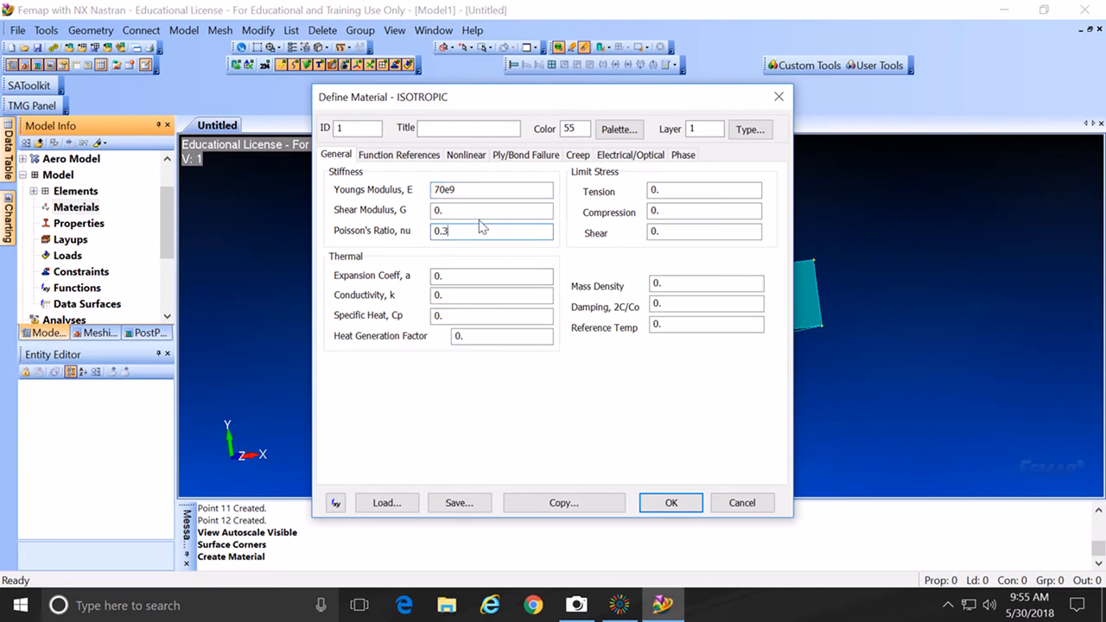
Step: Leave the material's shear modulus blank, save the material, and end material creation
left_click_drag(467, 212, 428, 218)
type("40")
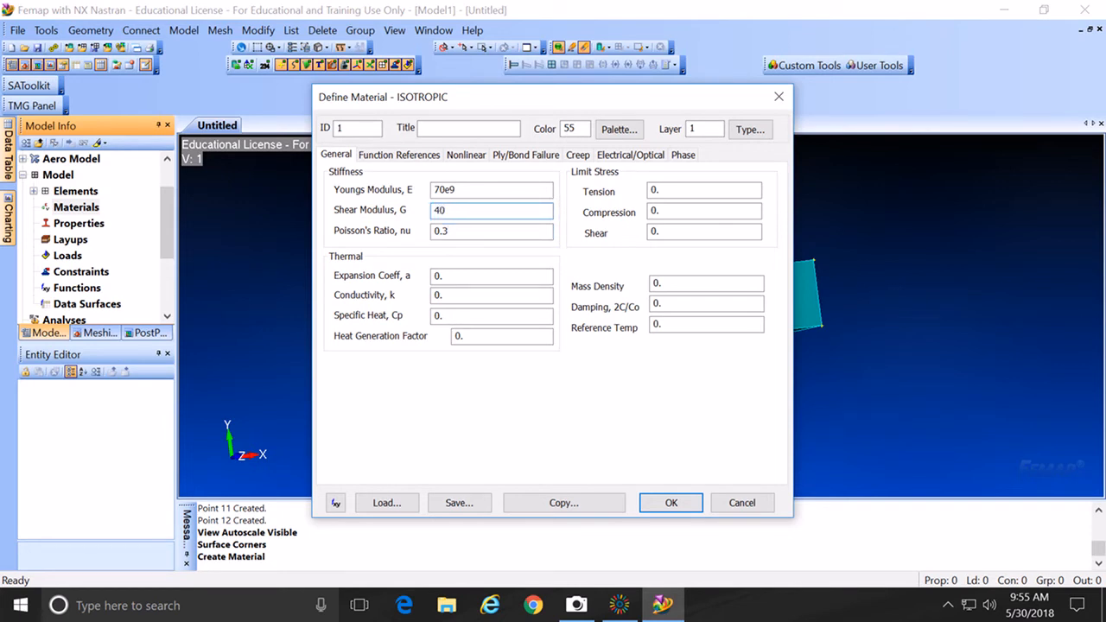
key("BackSpace")
key("BackSpace")
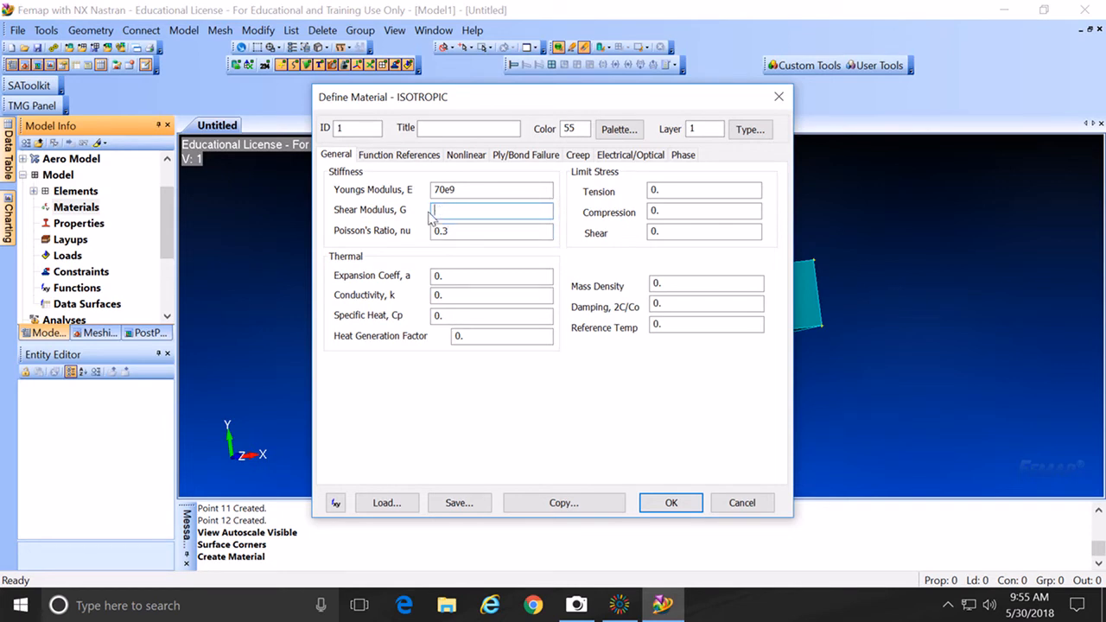
left_click(672, 503)
left_click(739, 504)
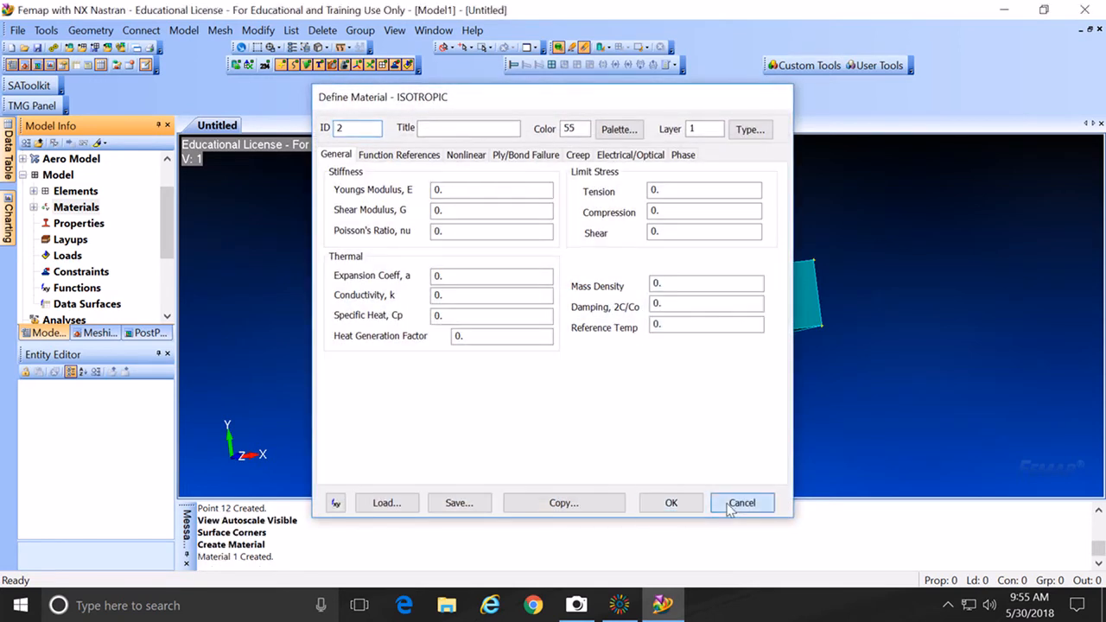
Step: Activate the new isotropic material from the model's materials list
left_click(33, 208)
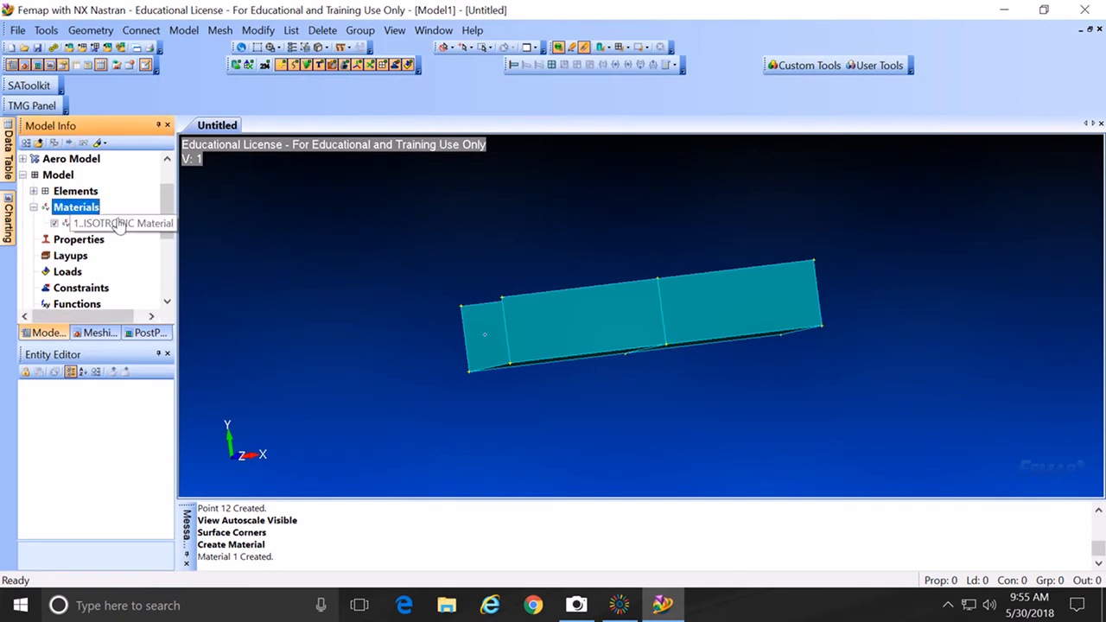
left_click(121, 224)
double_click(120, 223)
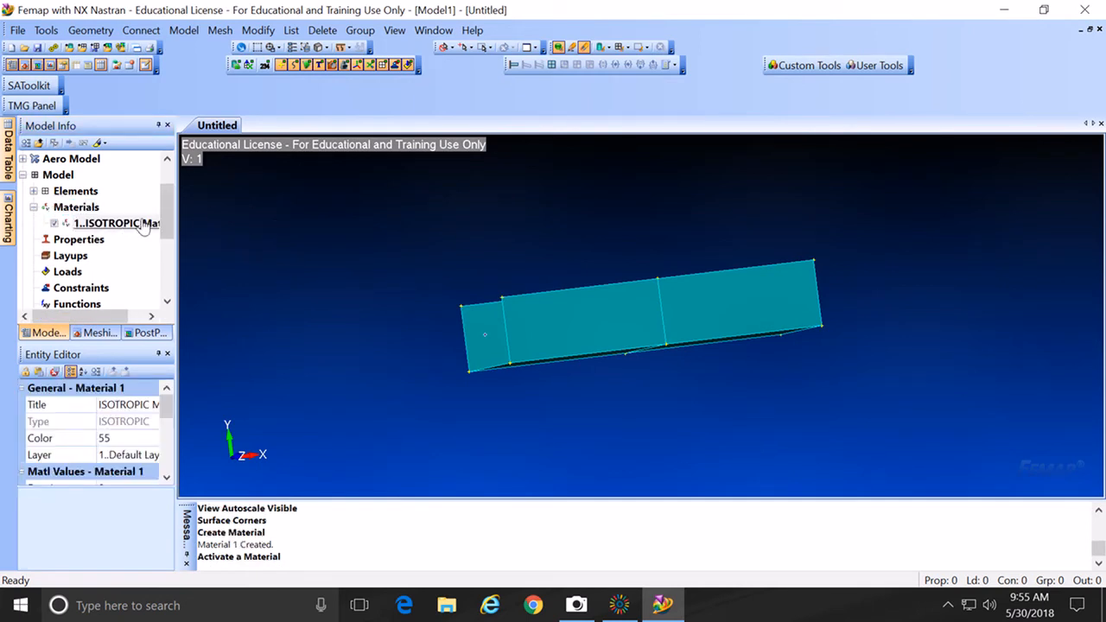
left_click(34, 208)
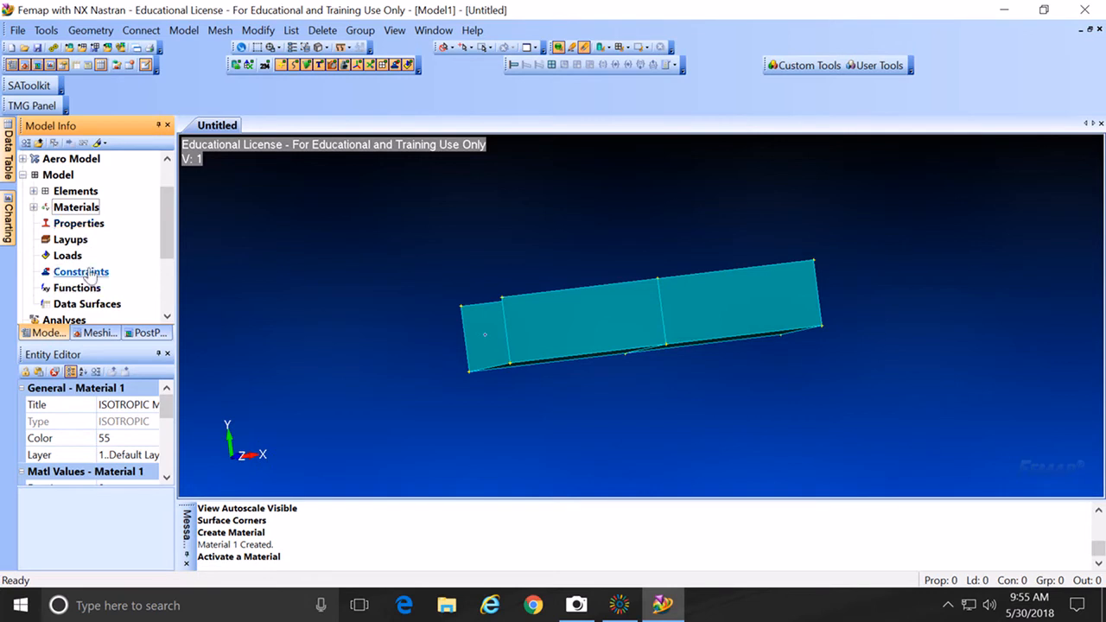
Step: Start a new property with the isotropic material and set its element type to Shear Panel
right_click(92, 228)
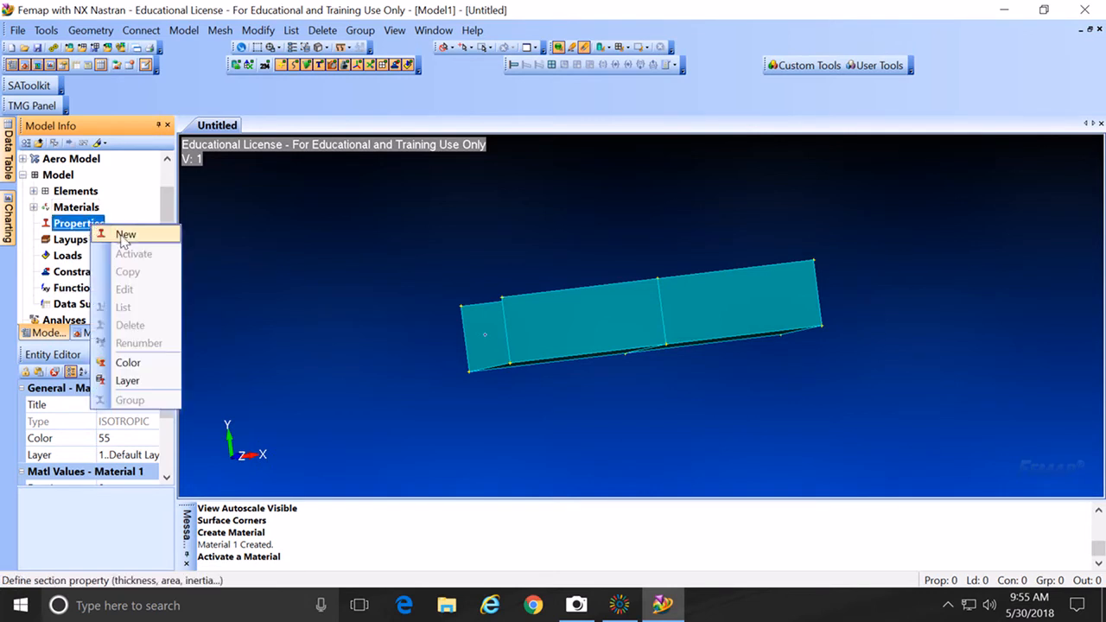
left_click(123, 236)
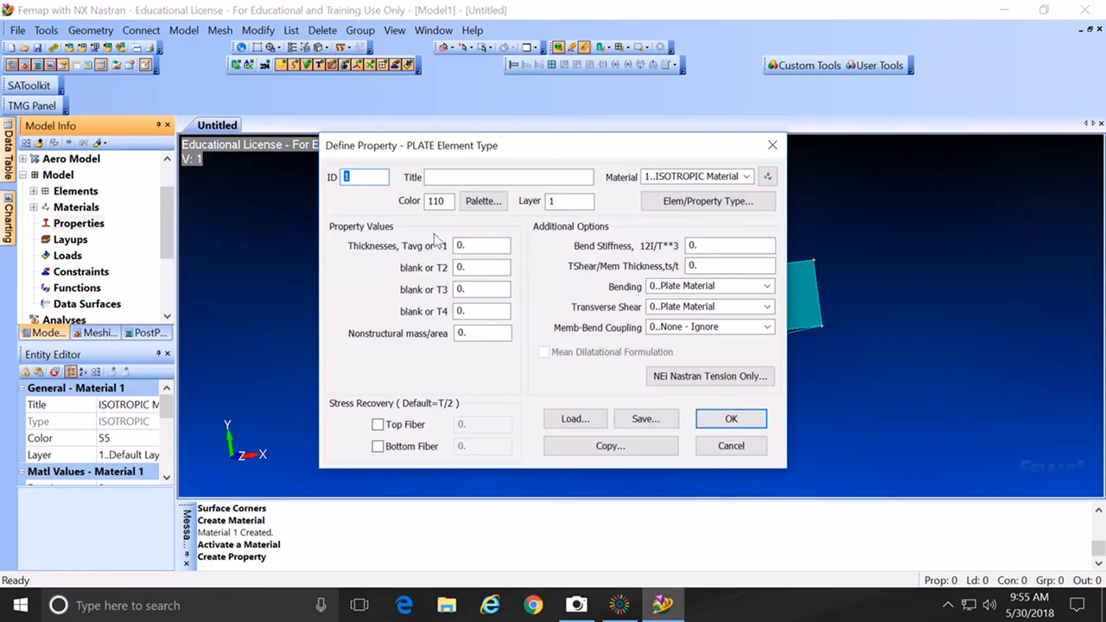
left_click_drag(558, 147, 582, 166)
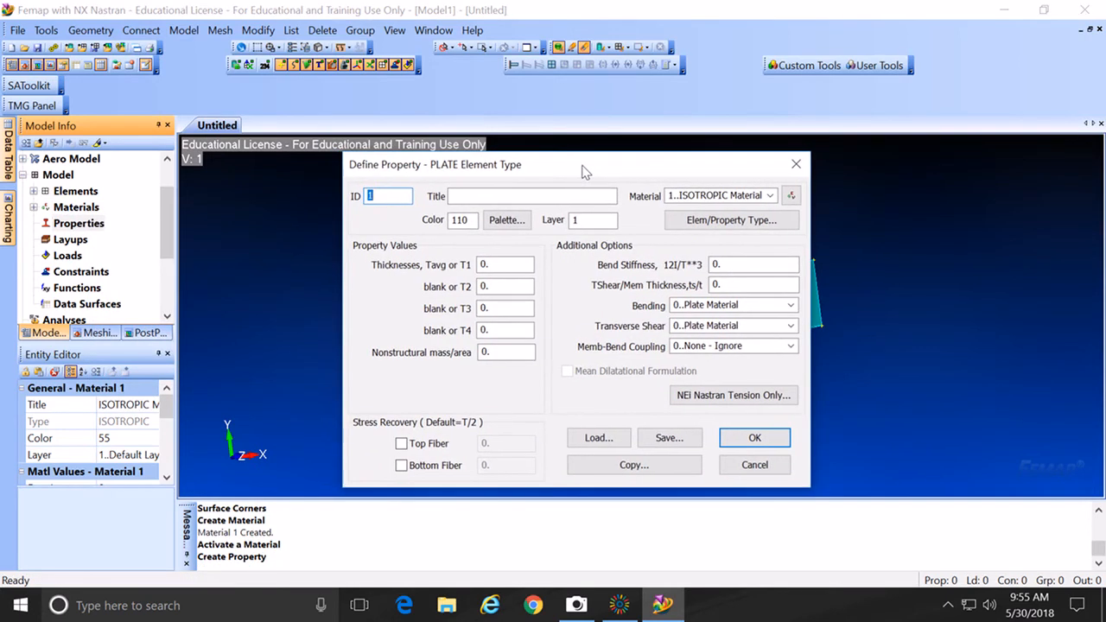
left_click(737, 221)
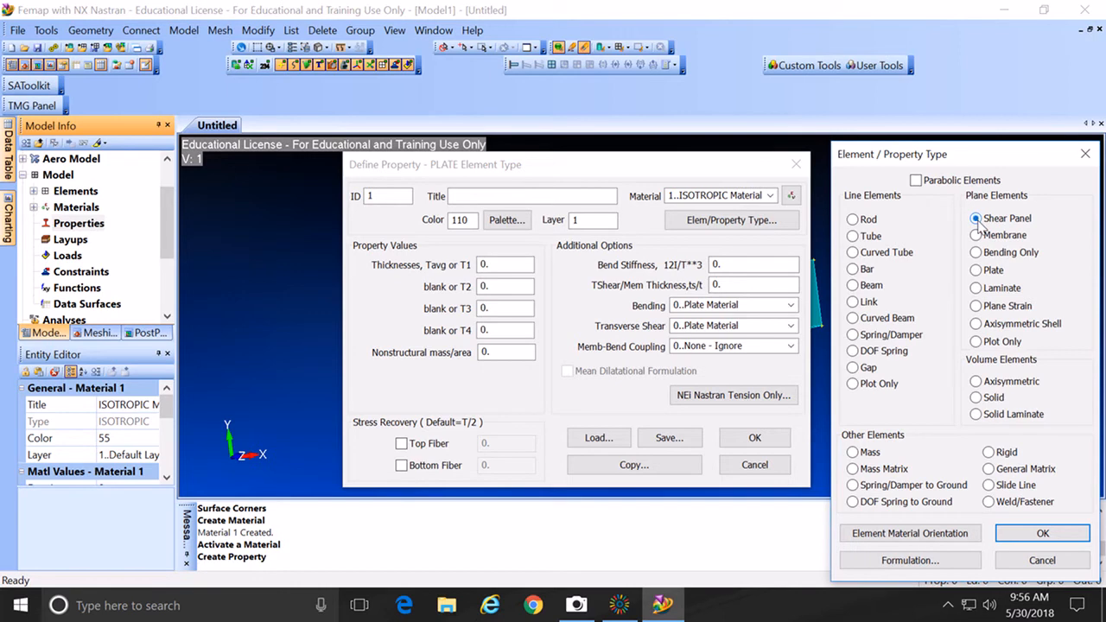
left_click(1059, 534)
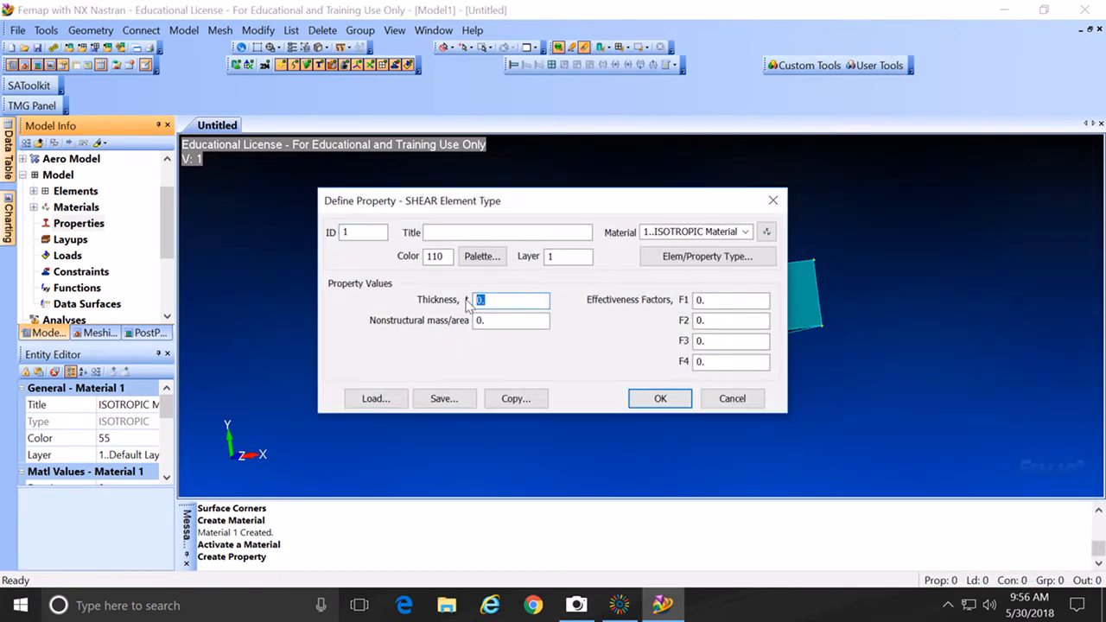
Step: Set the shear panel thickness to 1 and effectiveness factors F1 to F4 to 0.0001, and save the property
type("1")
left_click(705, 300)
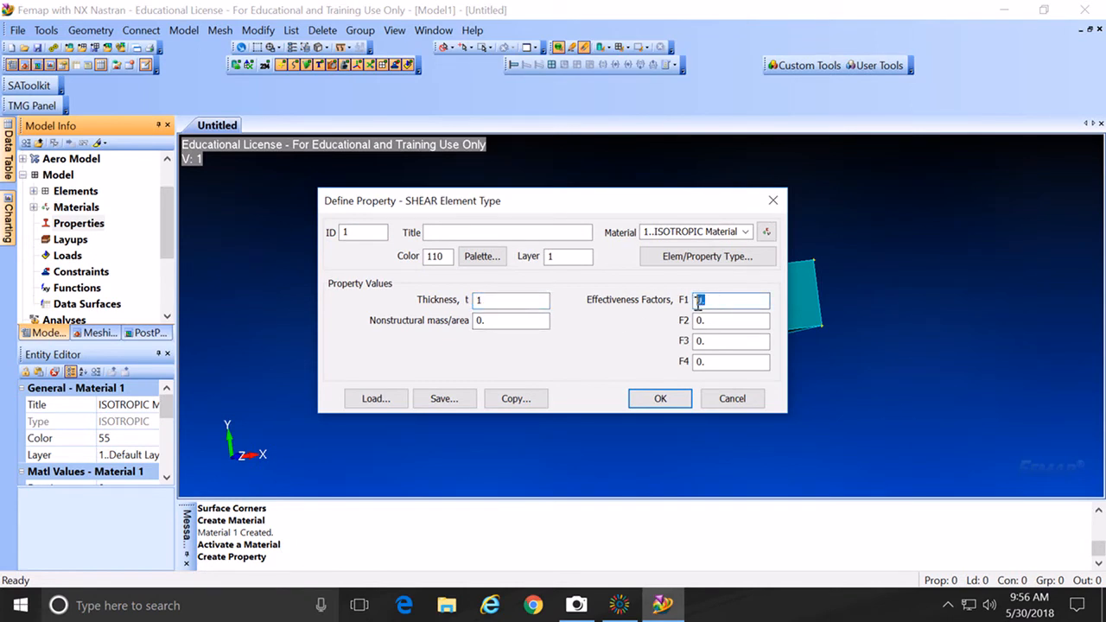
type("0.0")
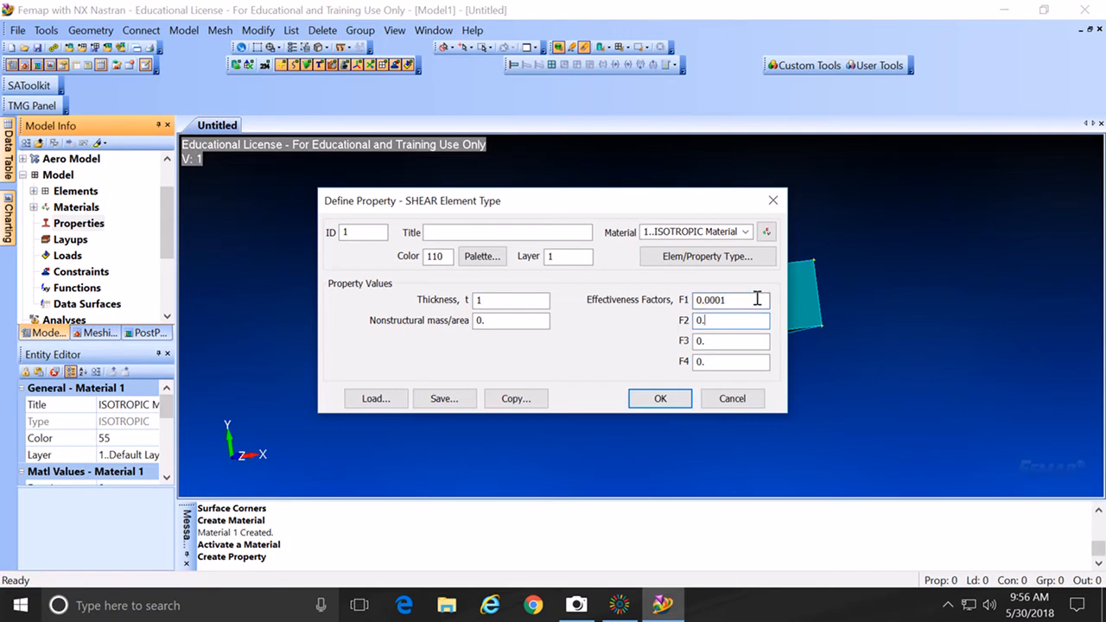
left_click_drag(746, 300, 691, 324)
type("0.0001")
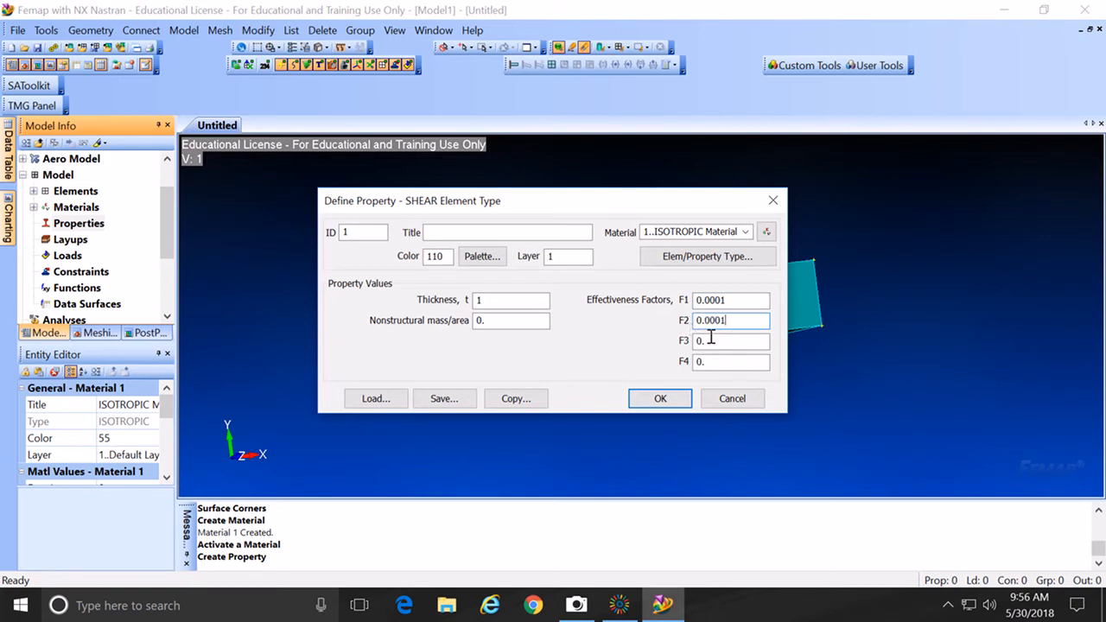
left_click_drag(720, 342, 698, 362)
type("0.0001")
type("0.0001")
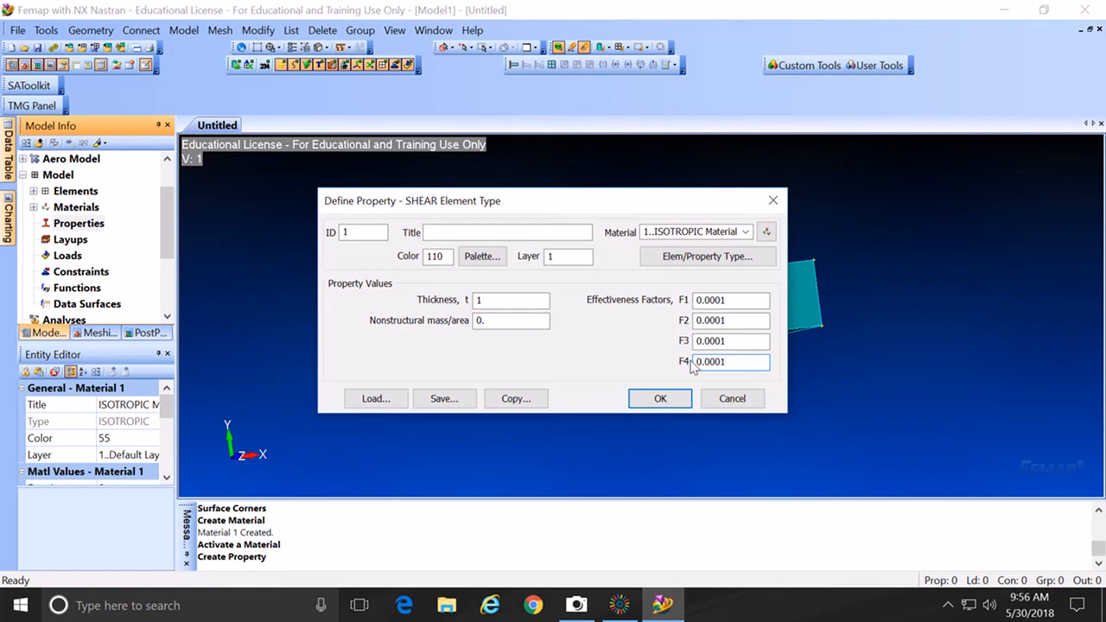
left_click(436, 232)
left_click(660, 399)
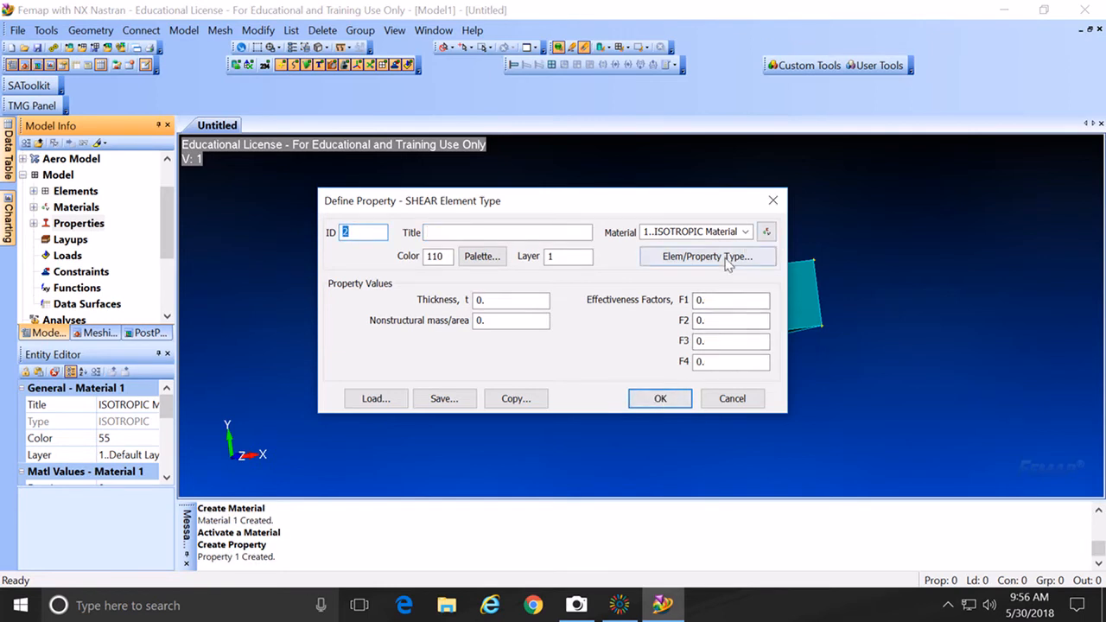
Step: Define a rod property with area 1 using the isotropic material, end property creation, and list the model's properties
left_click(726, 262)
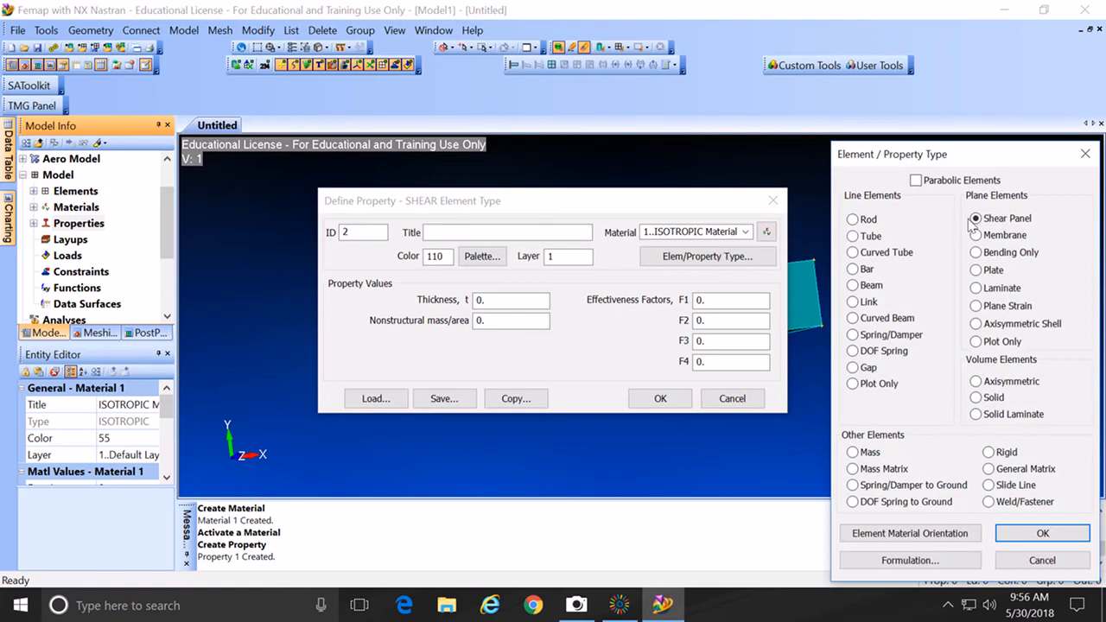
left_click(853, 220)
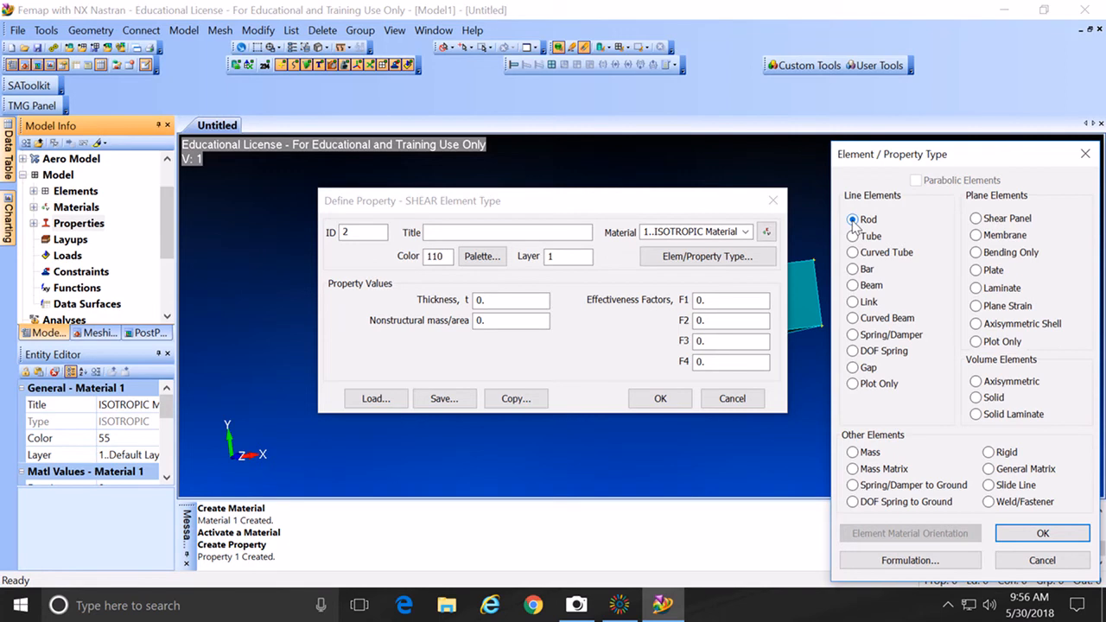
left_click(1019, 534)
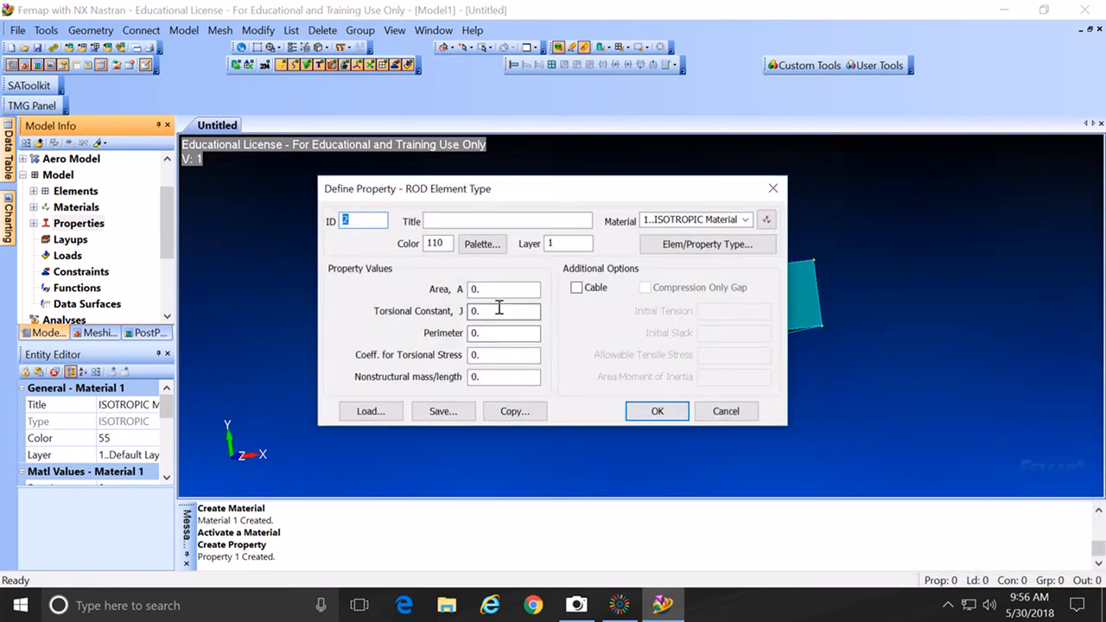
left_click_drag(491, 290, 473, 292)
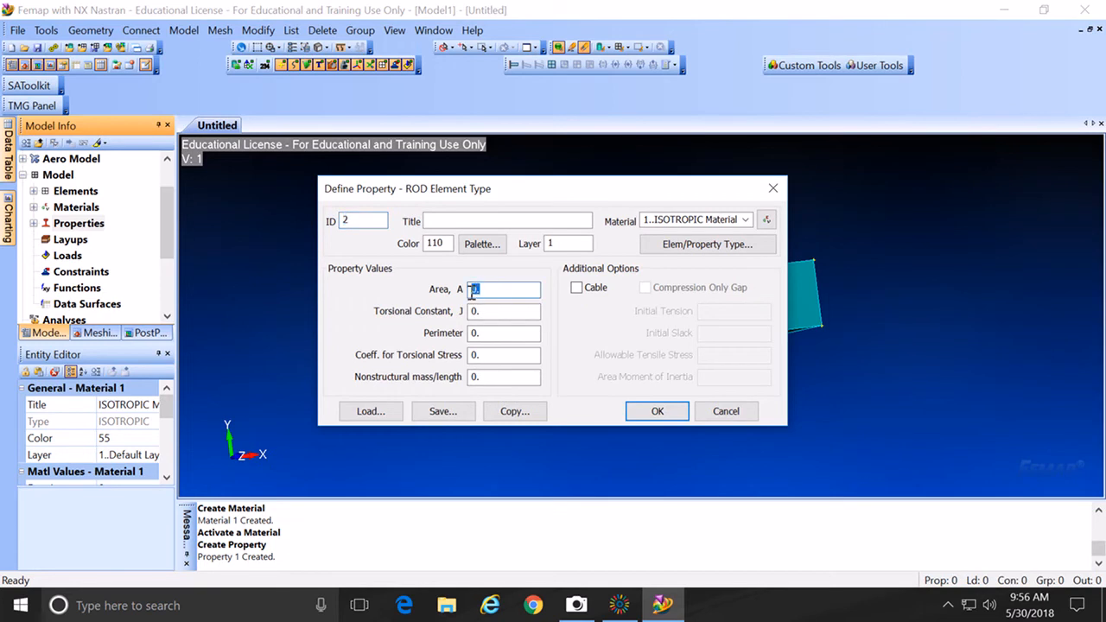
type("1")
left_click(655, 411)
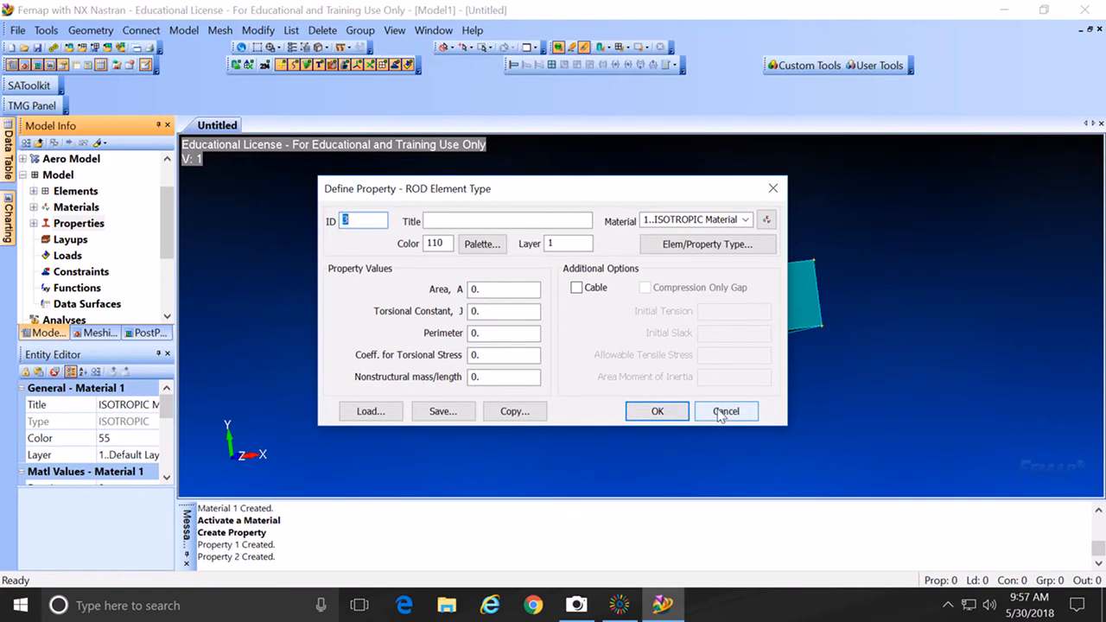
left_click(723, 411)
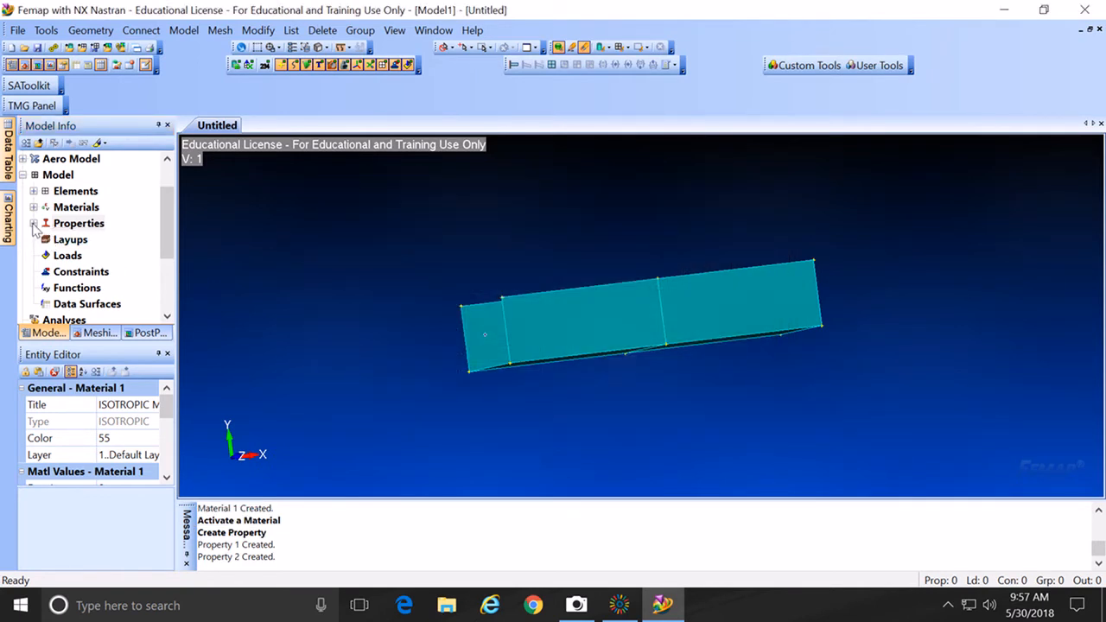
left_click(33, 224)
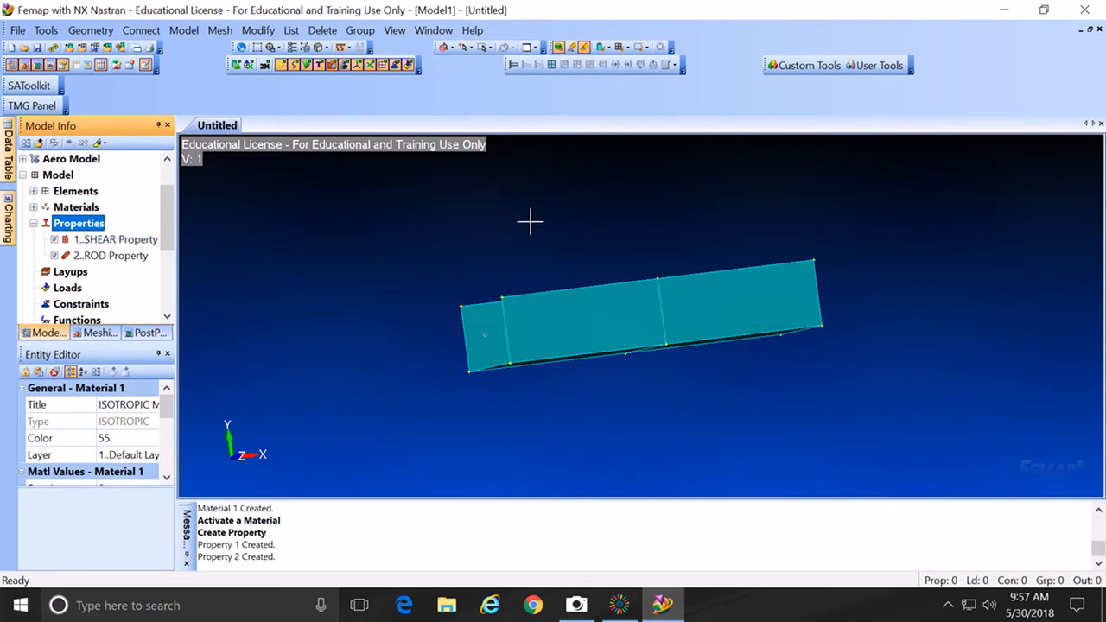
Step: Set the mesh element size to 100 on all surfaces of the box
left_click(611, 226)
middle_click_drag(612, 226, 557, 342)
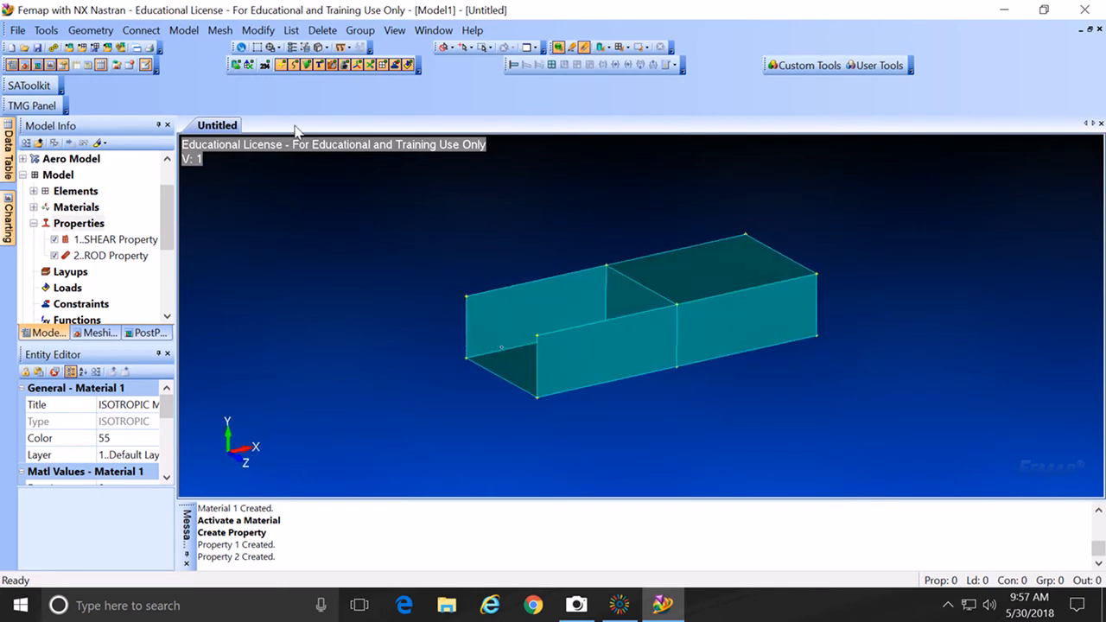
left_click(222, 31)
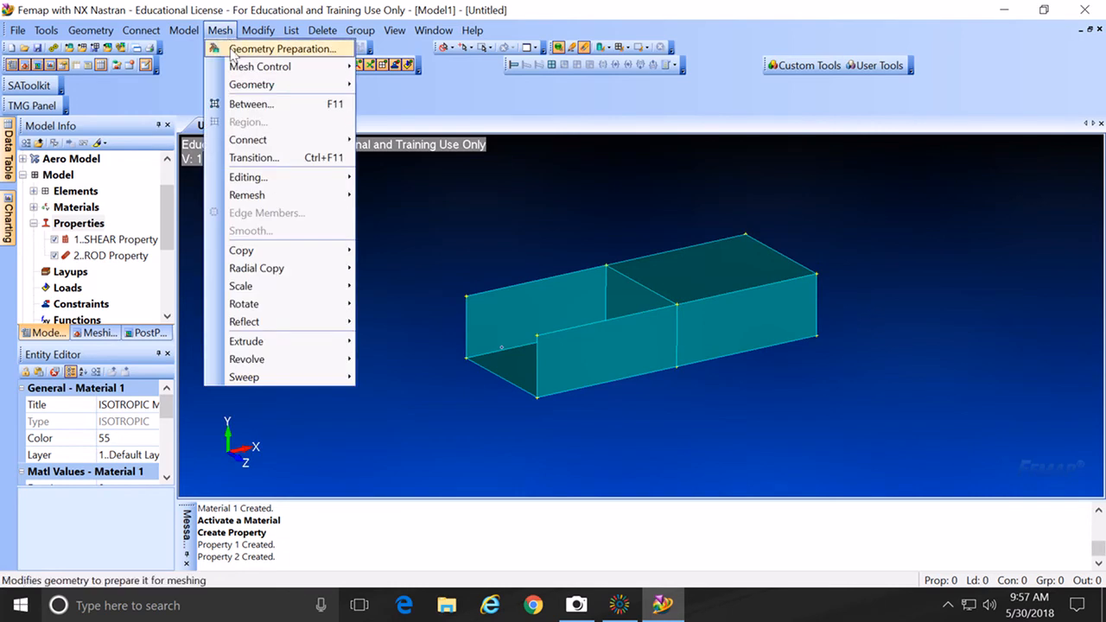
mouse_move(237, 67)
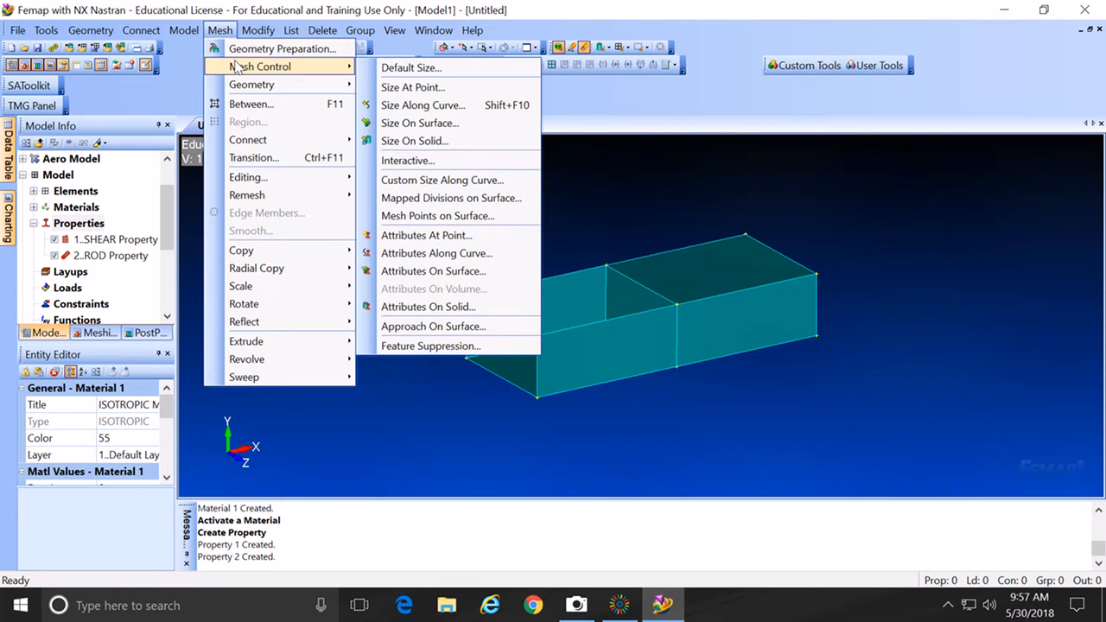
left_click(417, 124)
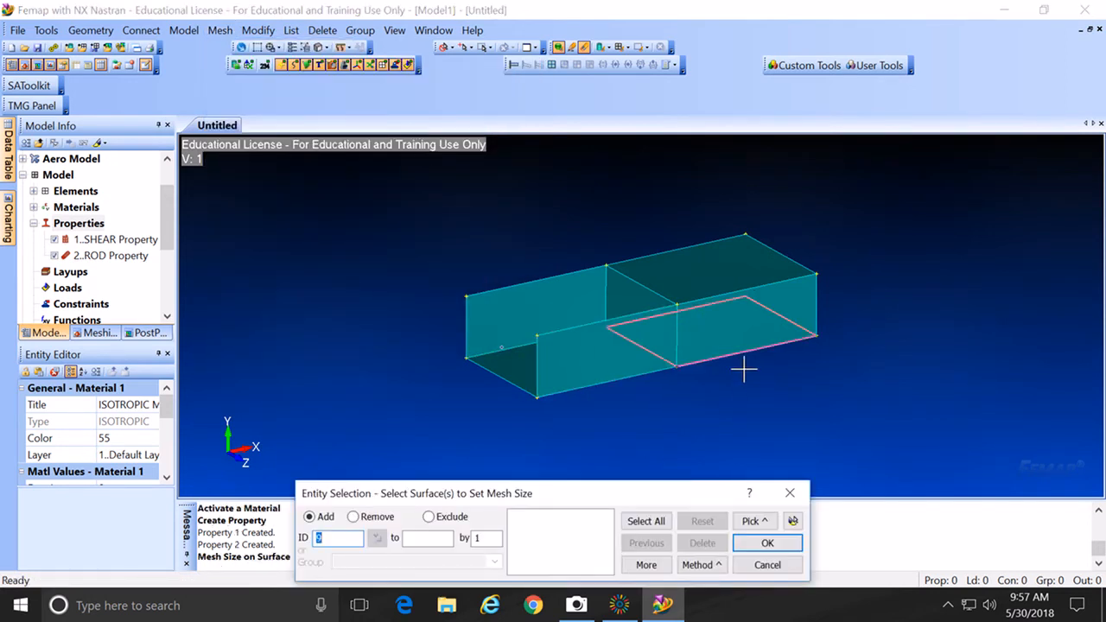
left_click(654, 523)
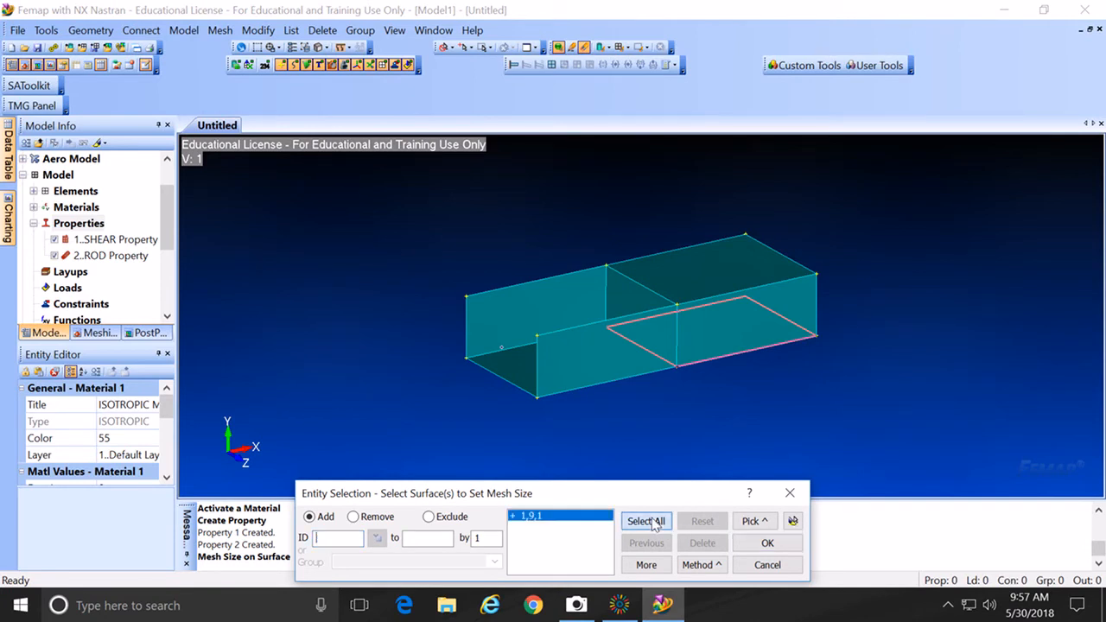
left_click(767, 543)
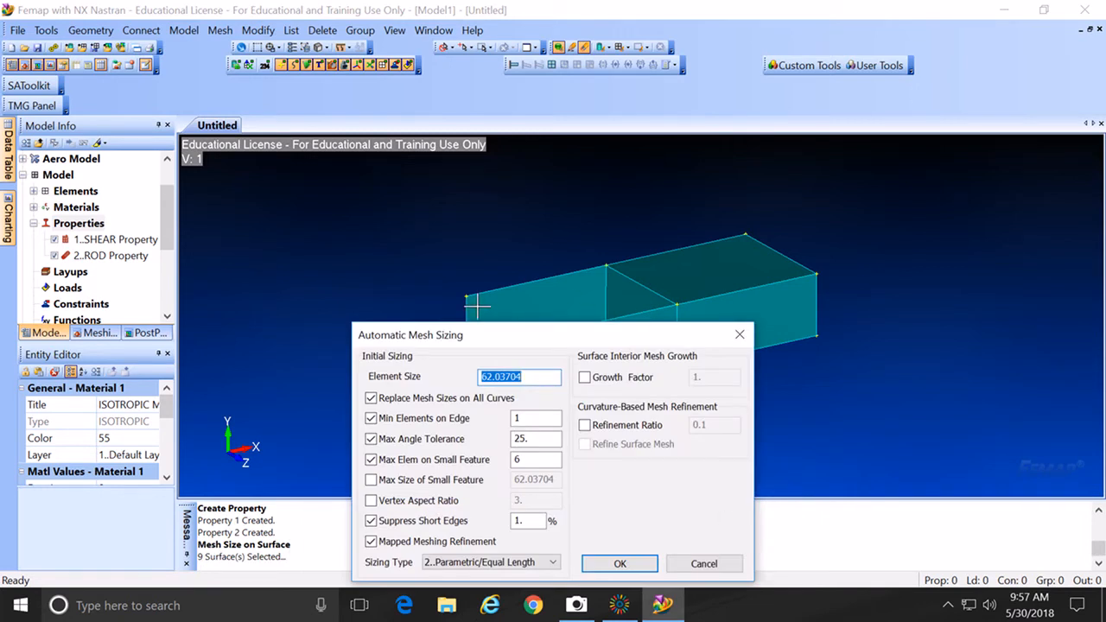
type("100")
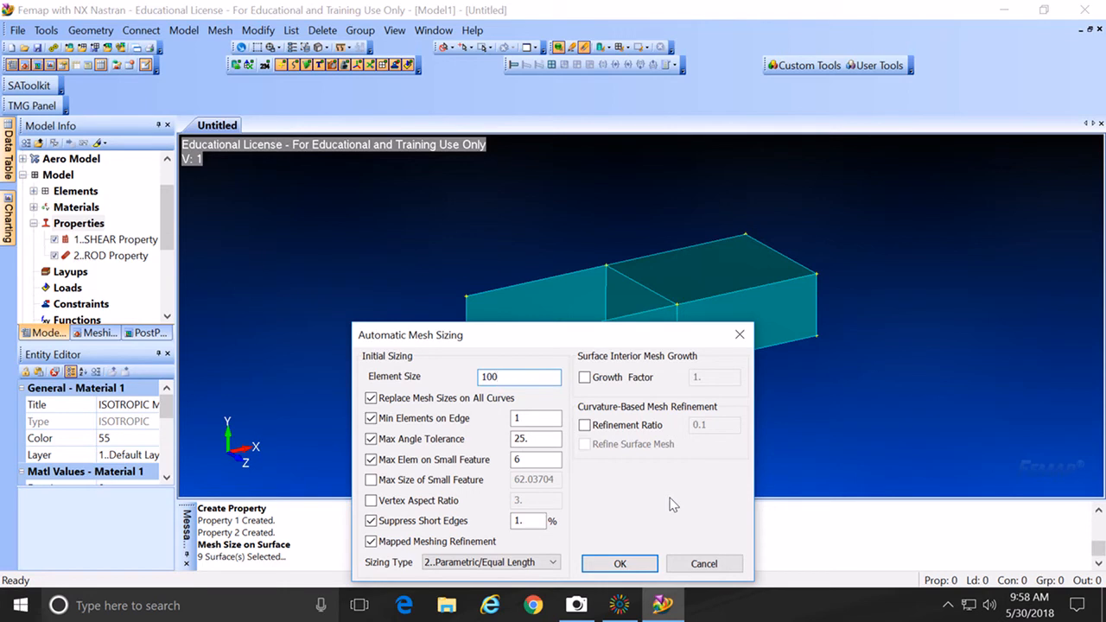
left_click(613, 566)
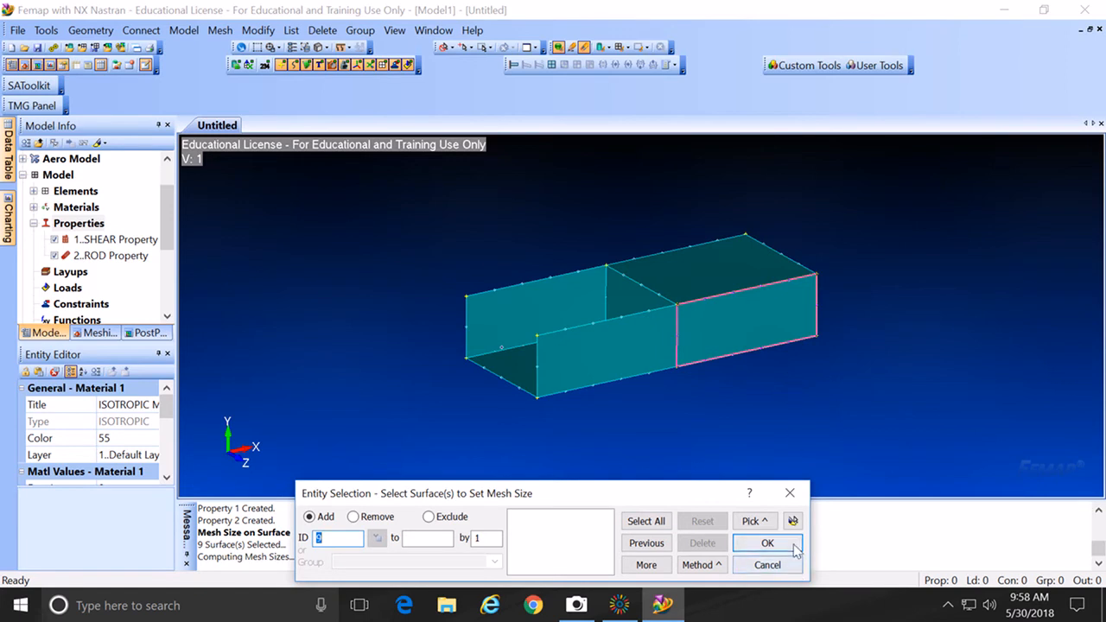
left_click(780, 567)
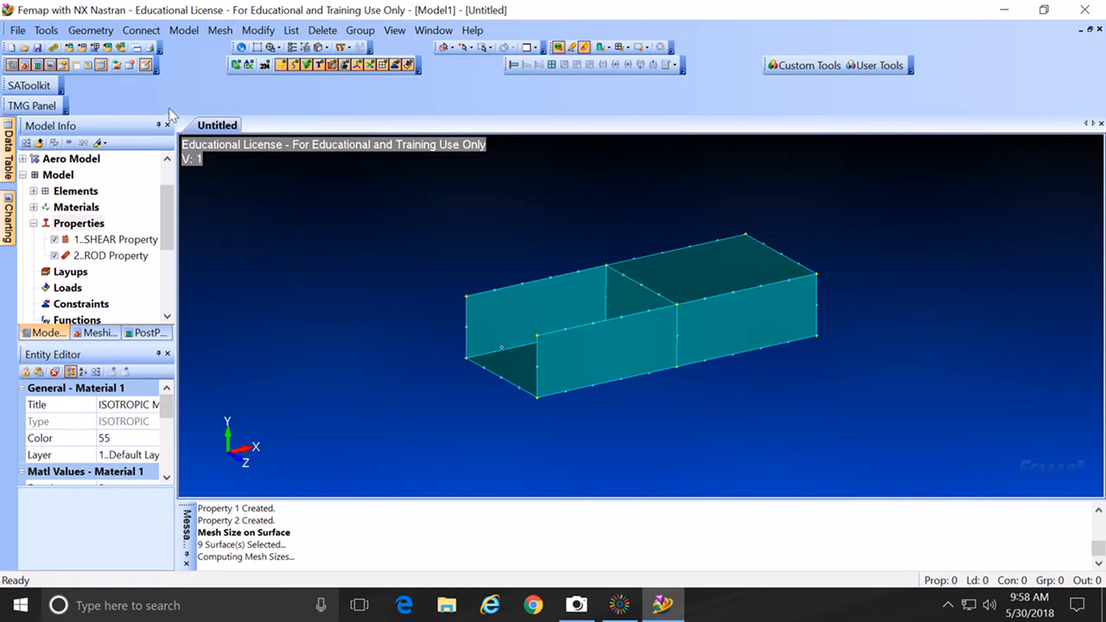
Step: Mesh all surfaces of the box with quad elements using the SHEAR property and mapped meshing on
left_click(221, 30)
mouse_move(250, 89)
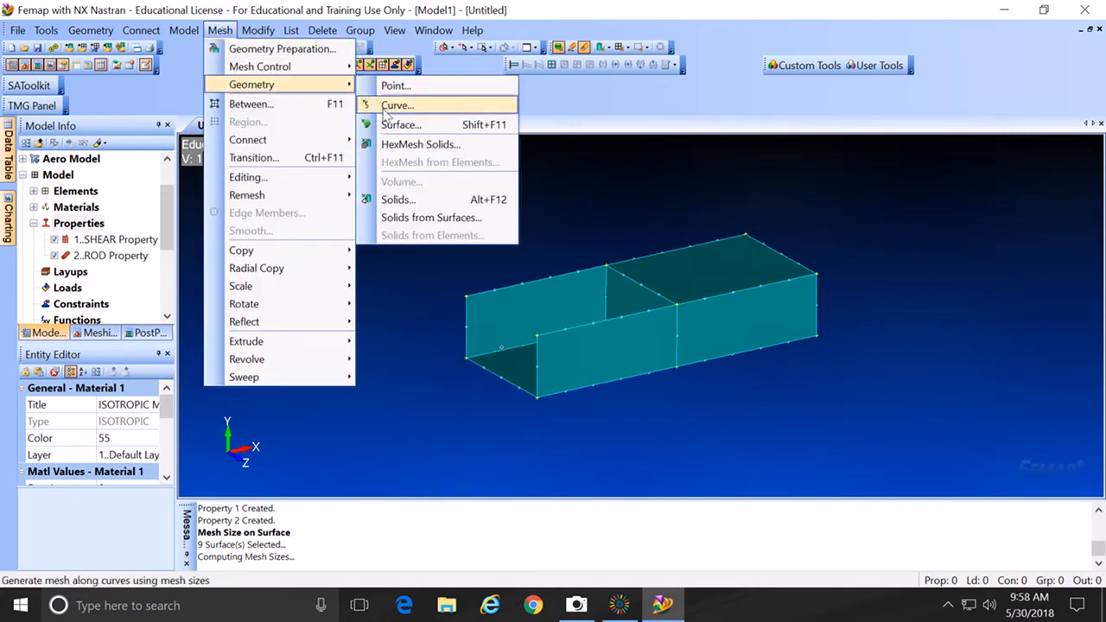
left_click(401, 125)
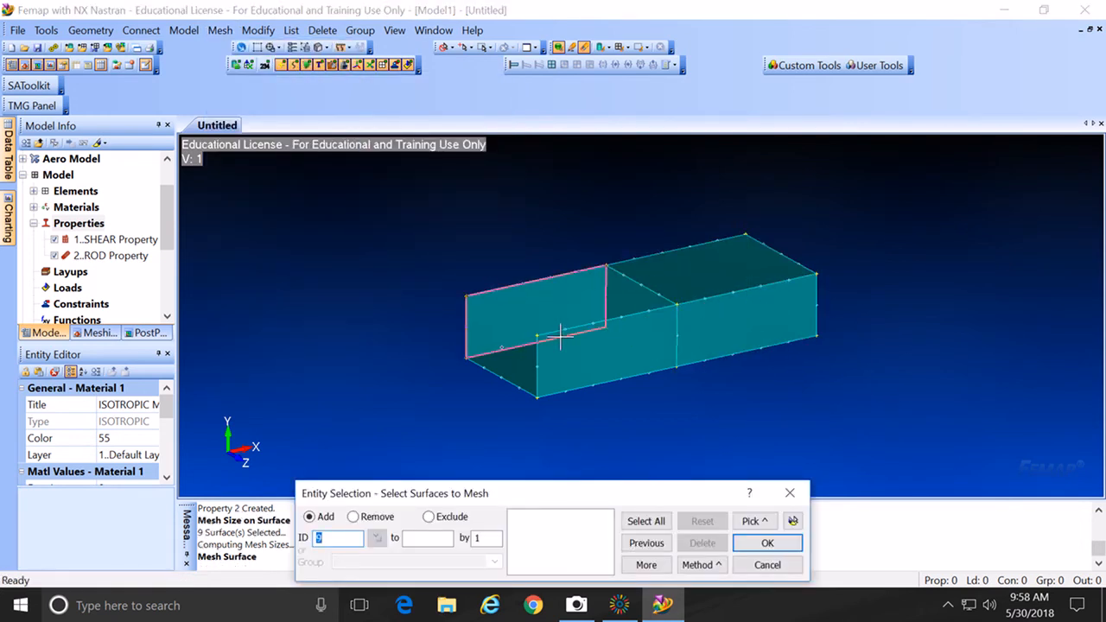
left_click(647, 521)
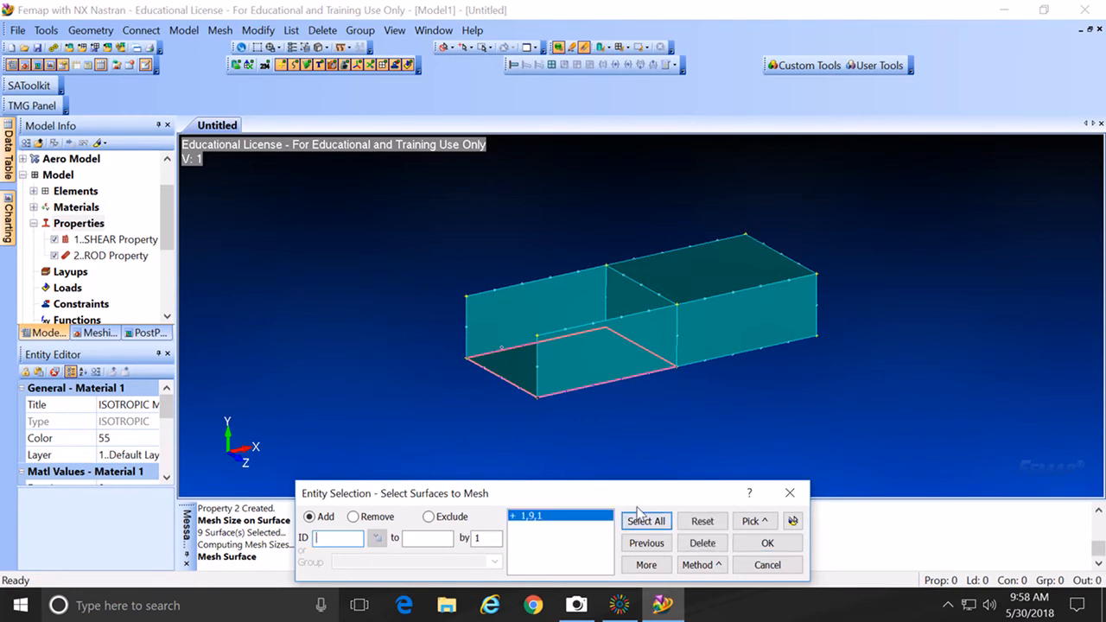
left_click(769, 545)
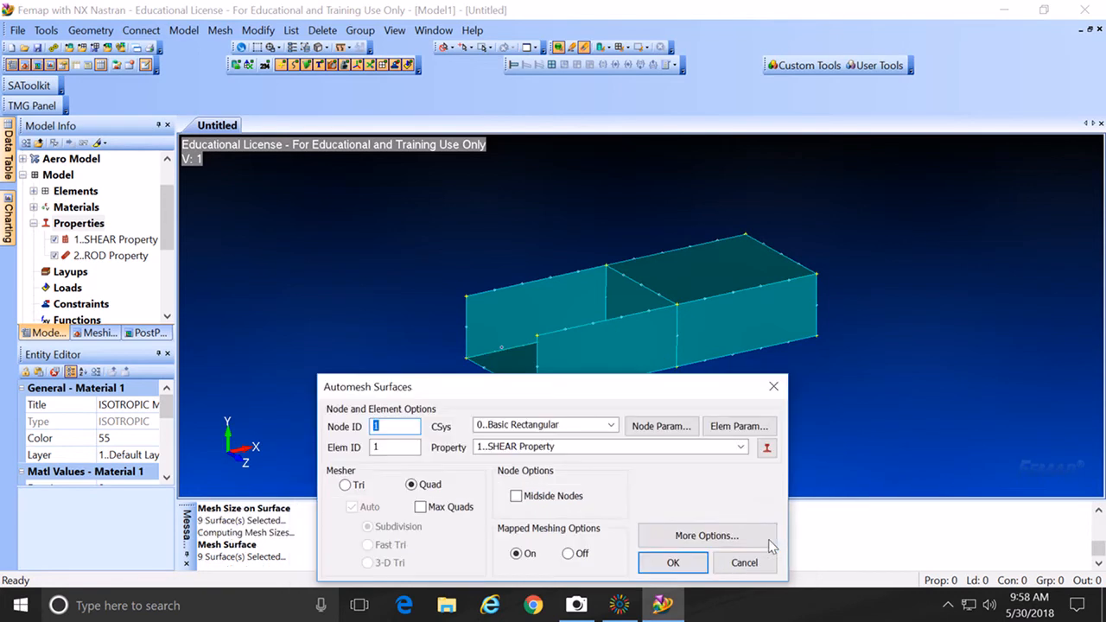
left_click_drag(593, 389, 633, 226)
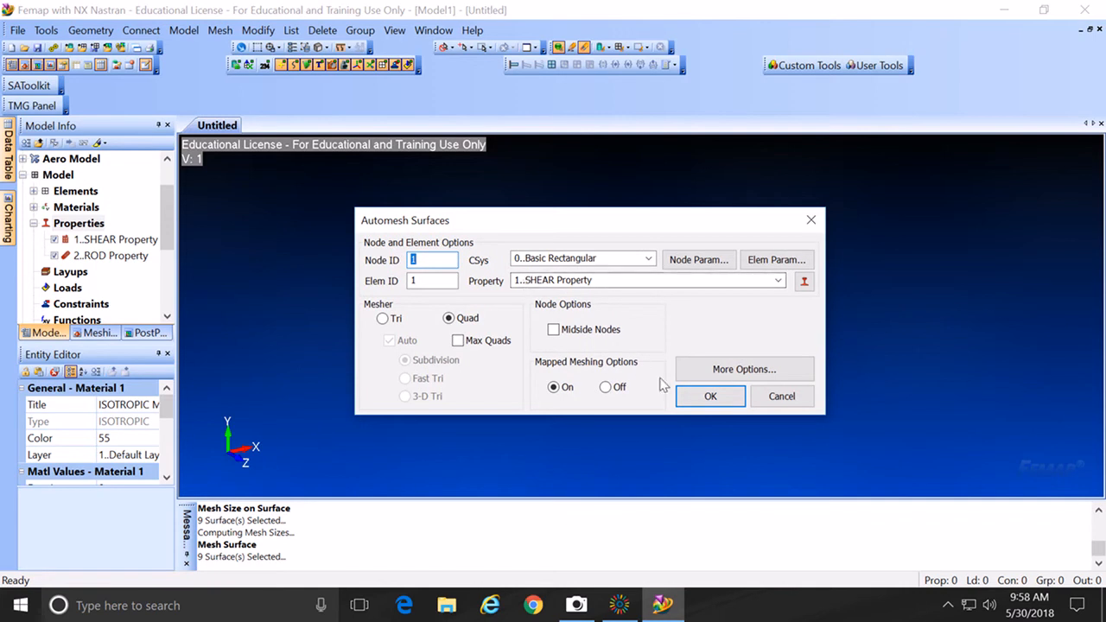
left_click(705, 397)
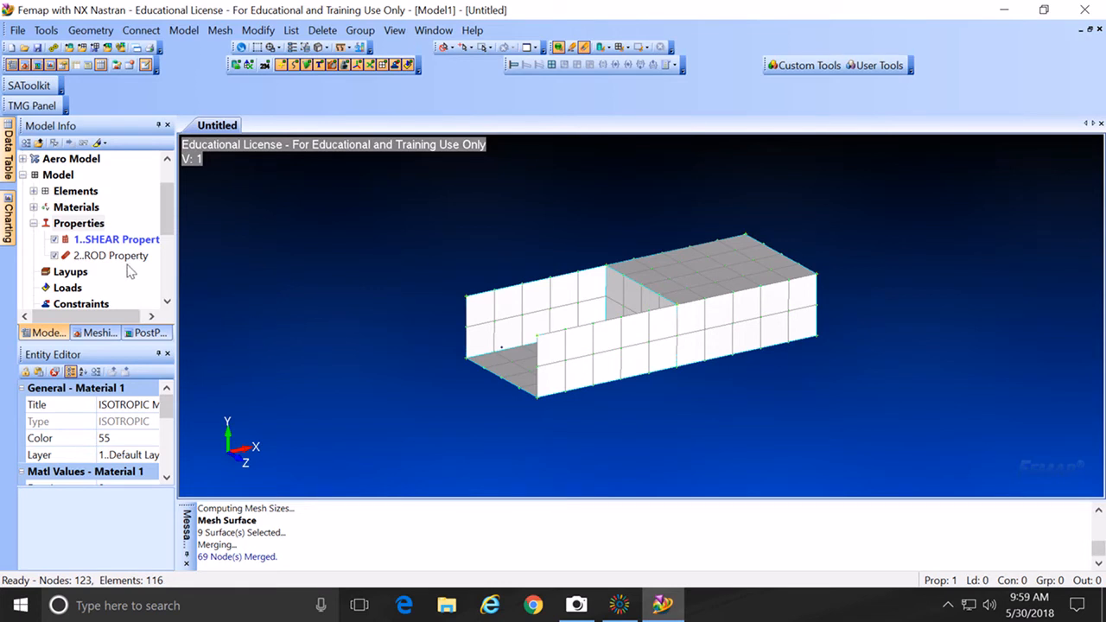
Step: Change the color of the SHEAR property to dark yellow, color 18
left_click(143, 241)
right_click(143, 240)
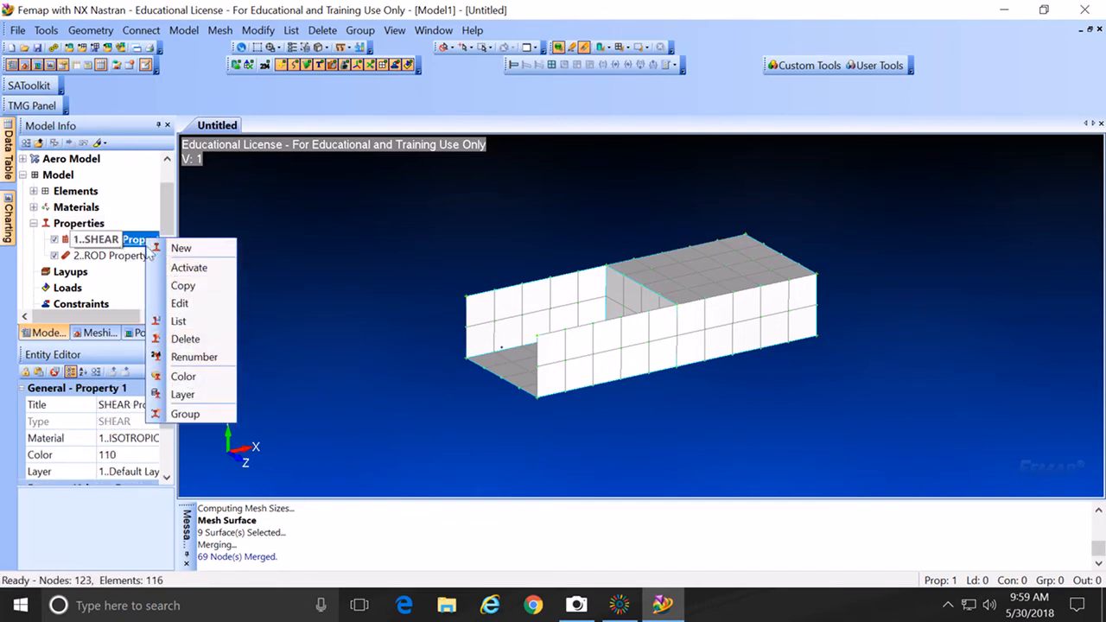
left_click(181, 376)
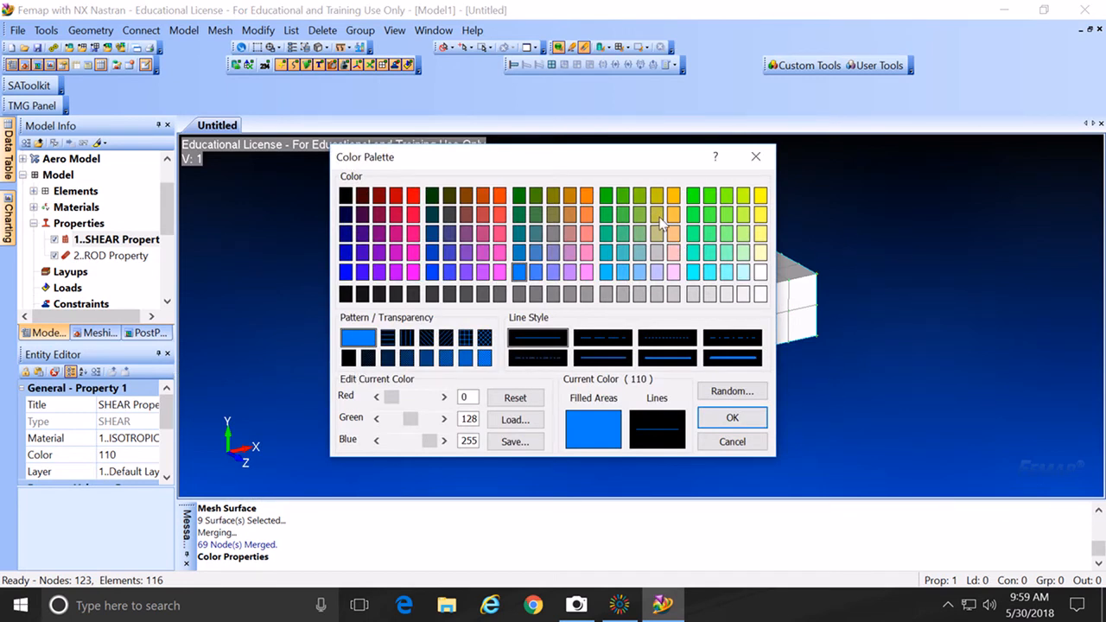
left_click(659, 217)
left_click(658, 196)
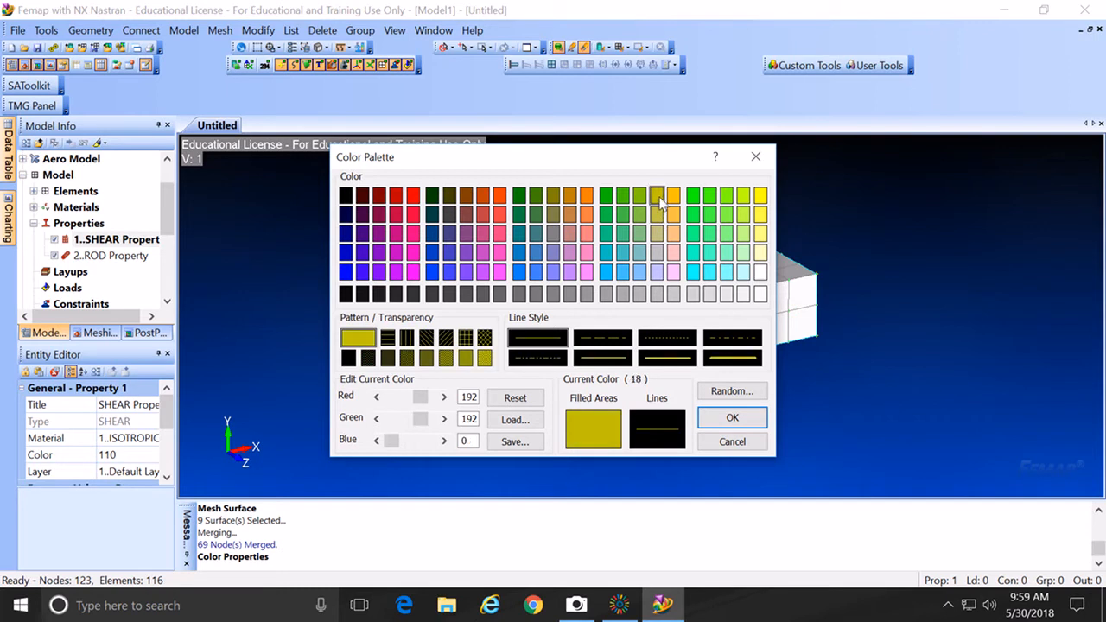
left_click(733, 420)
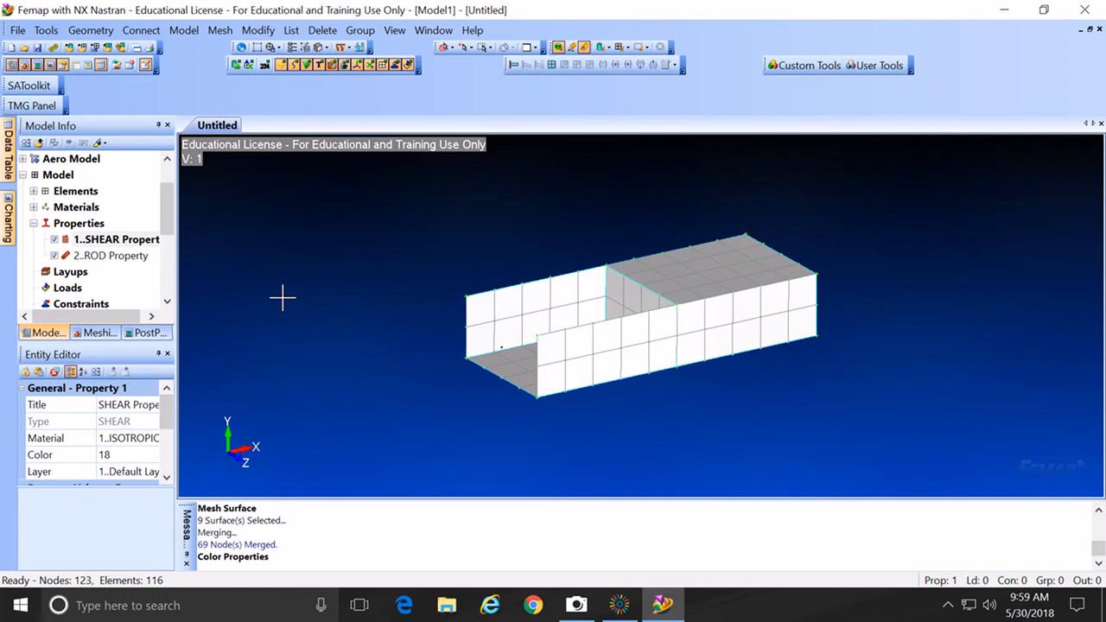
Step: Run the custom element update tool that colors the elements to match their property
left_click(809, 66)
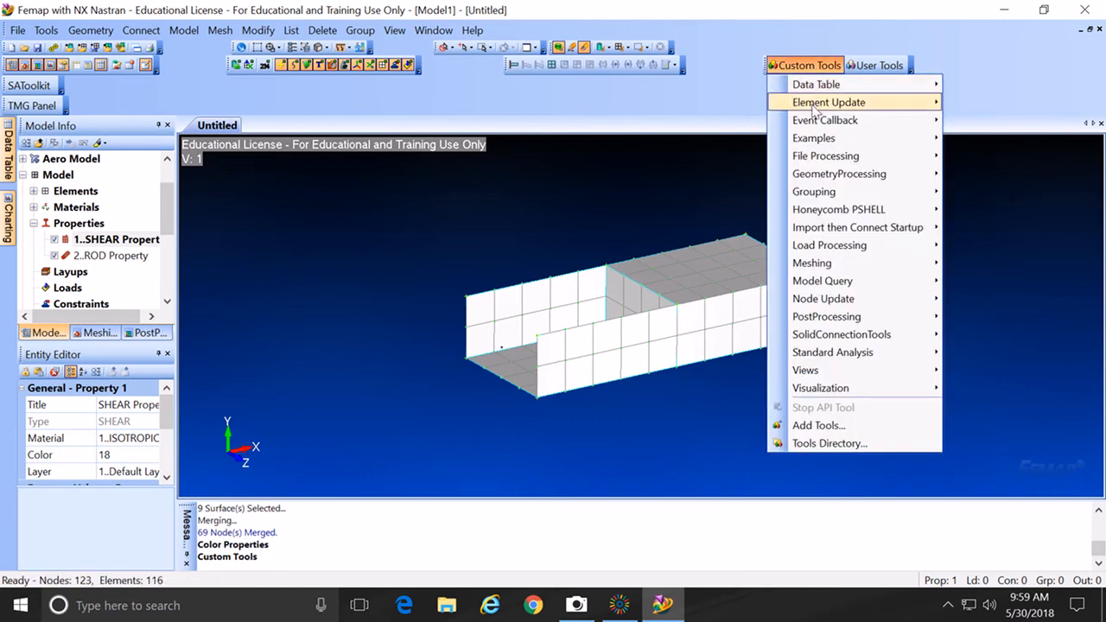
mouse_move(814, 109)
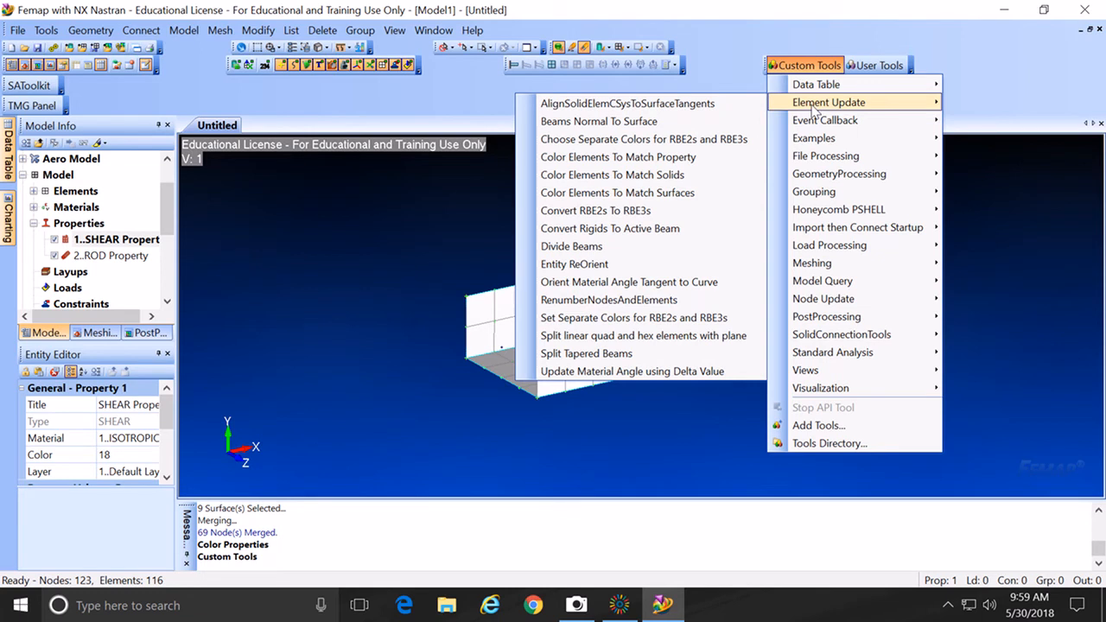
left_click(663, 160)
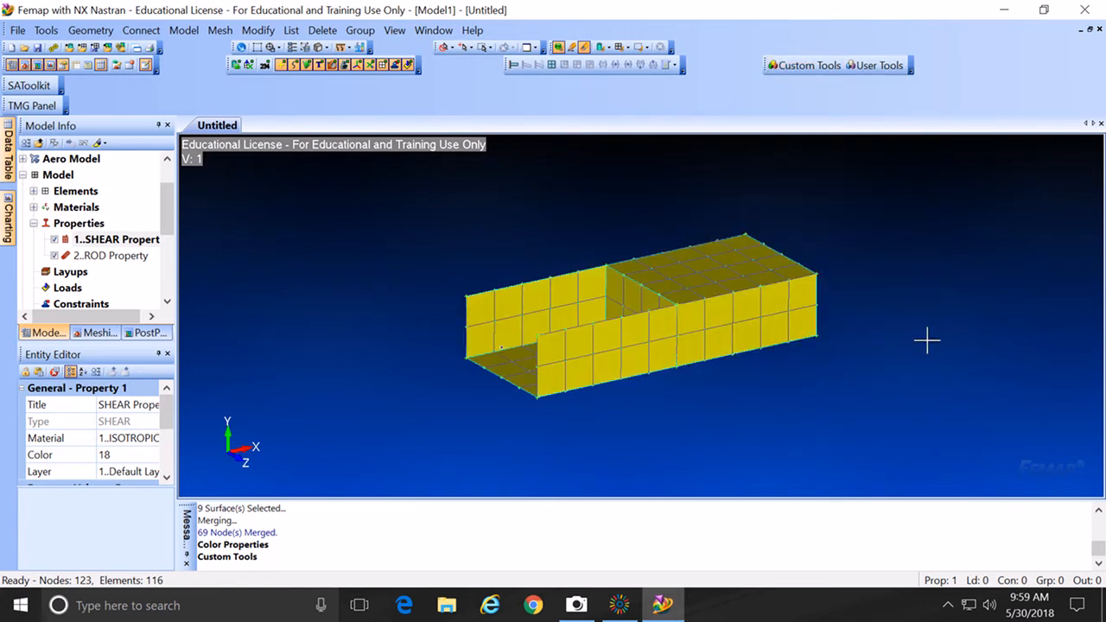
Step: Start meshing curves and select the two lower lengthwise edges of the near side wall, one in each bay
middle_click_drag(630, 363, 600, 361)
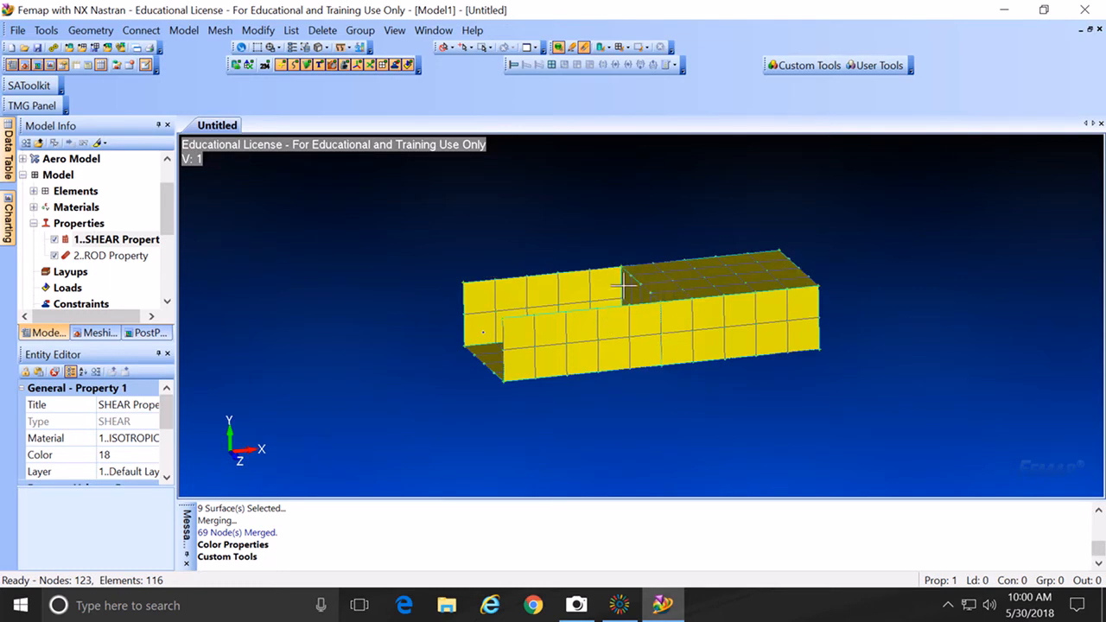
middle_click_drag(637, 333, 696, 337)
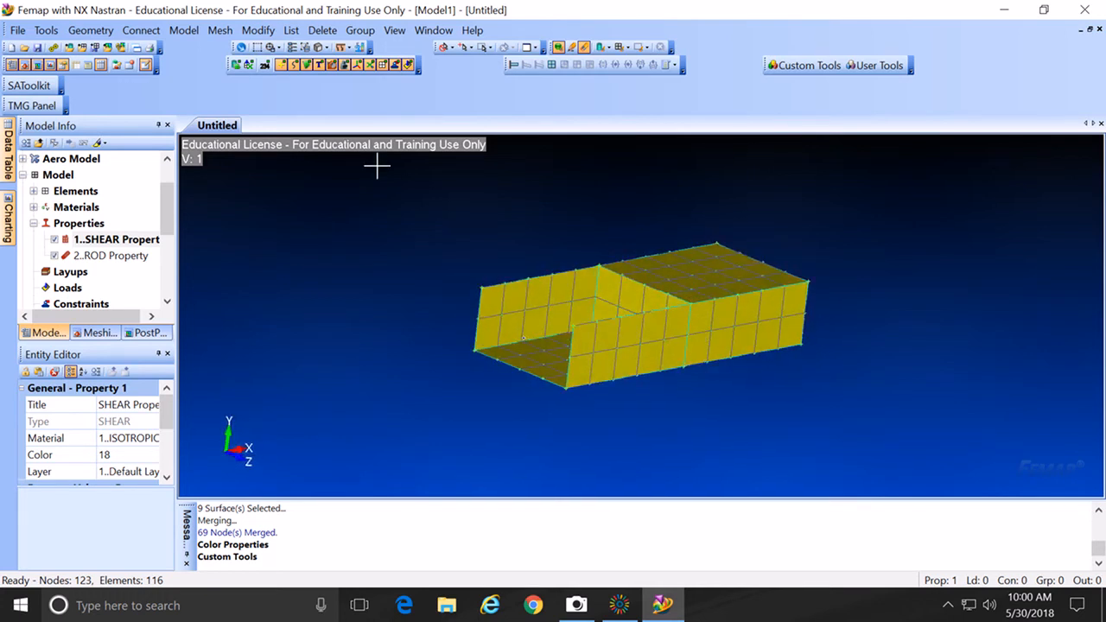
left_click(221, 31)
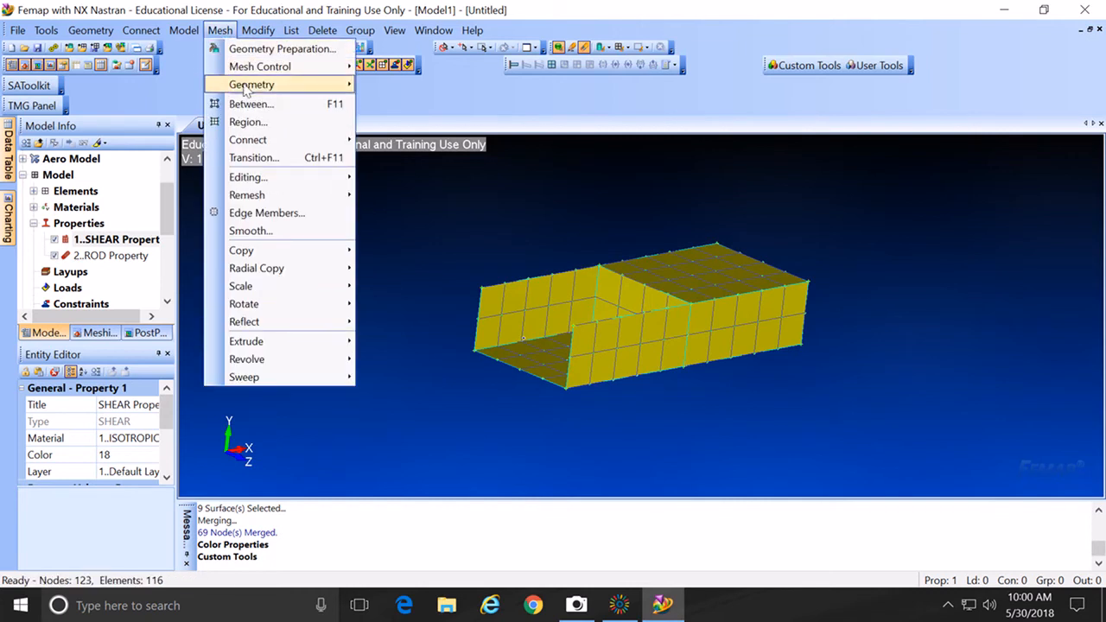
mouse_move(246, 92)
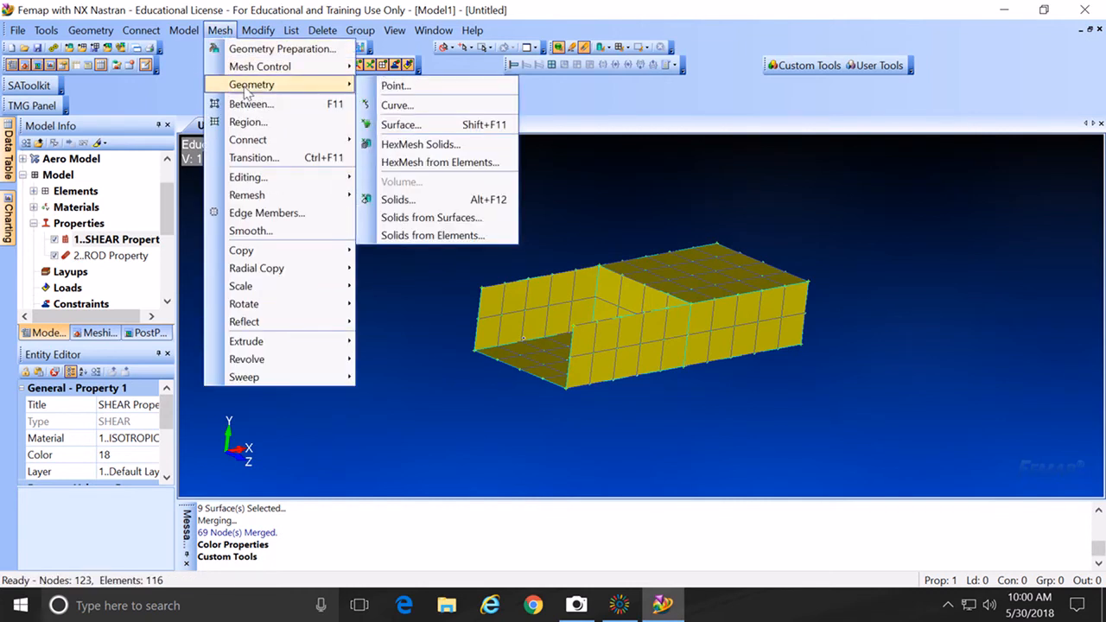
left_click(397, 106)
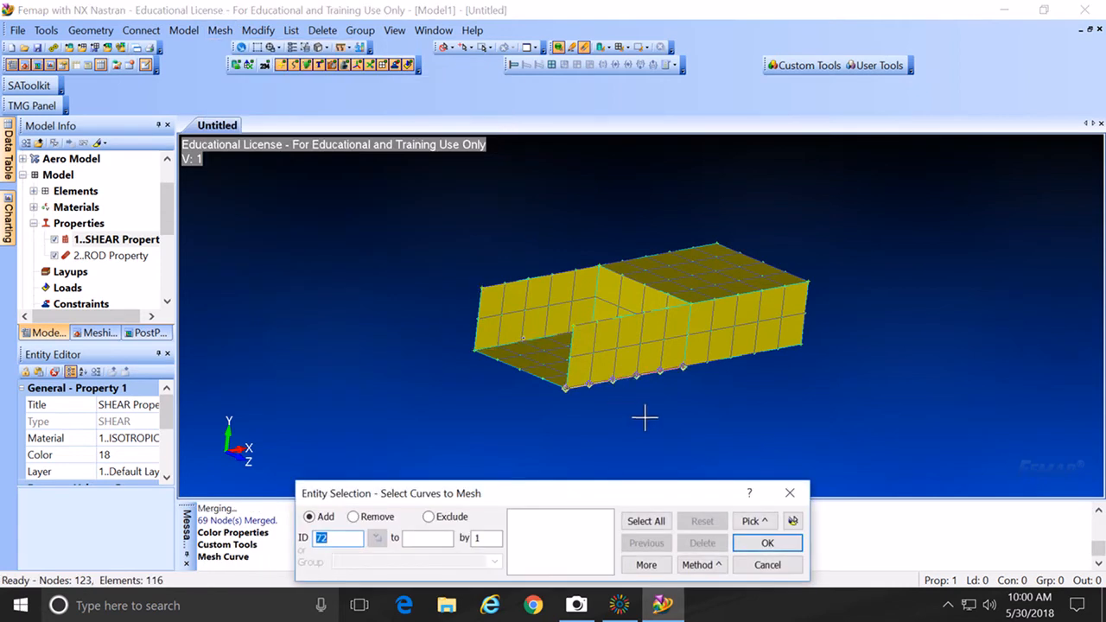
middle_click_drag(637, 418, 593, 437)
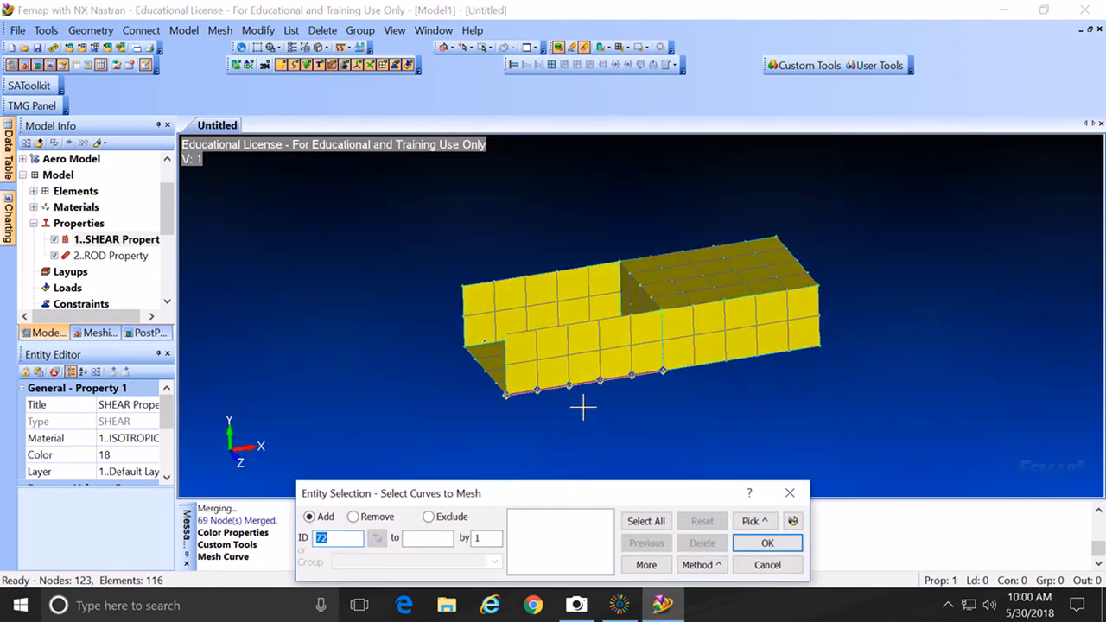
left_click(584, 408)
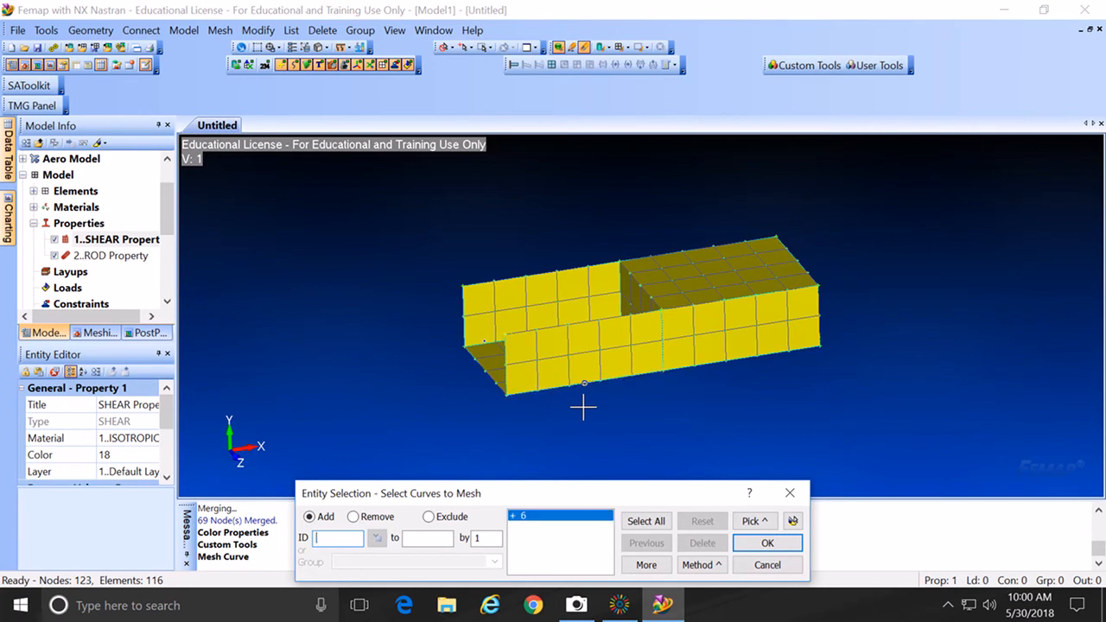
left_click(767, 380)
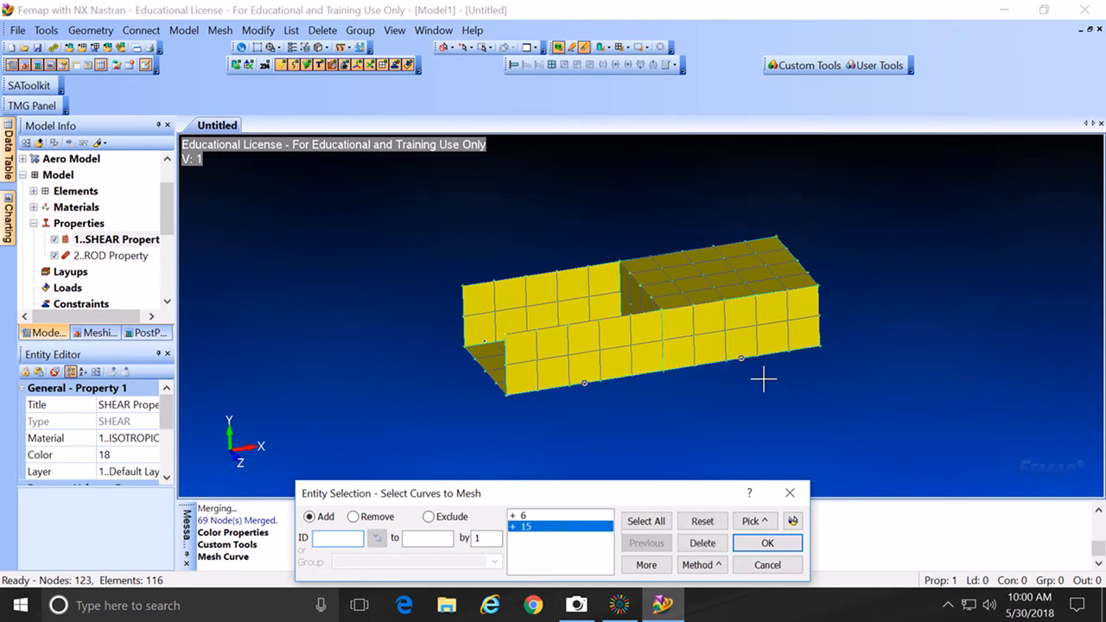
Step: Add the remaining lengthwise edges of both bays, along the near and far side walls, to the curves to mesh
middle_click_drag(637, 394, 637, 401)
left_click(610, 344)
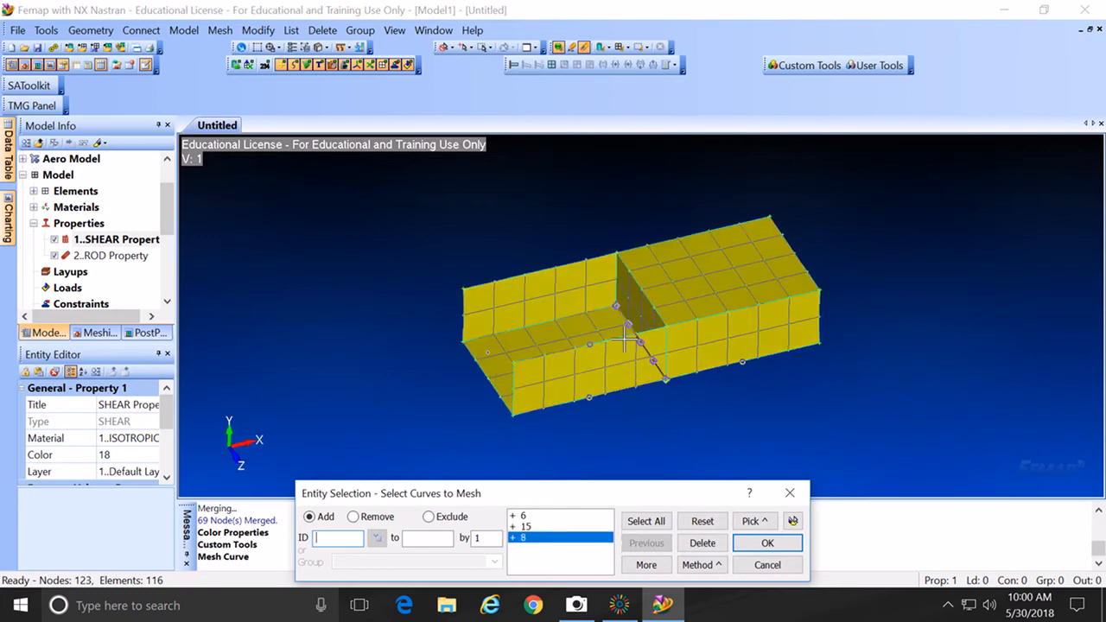
left_click(730, 316)
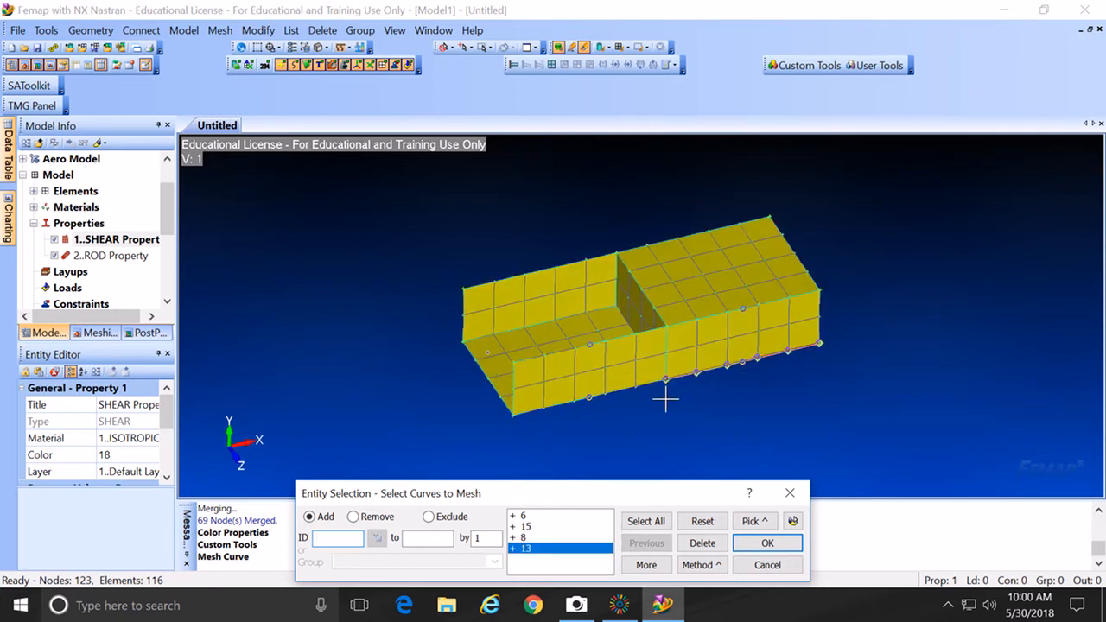
left_click(561, 331)
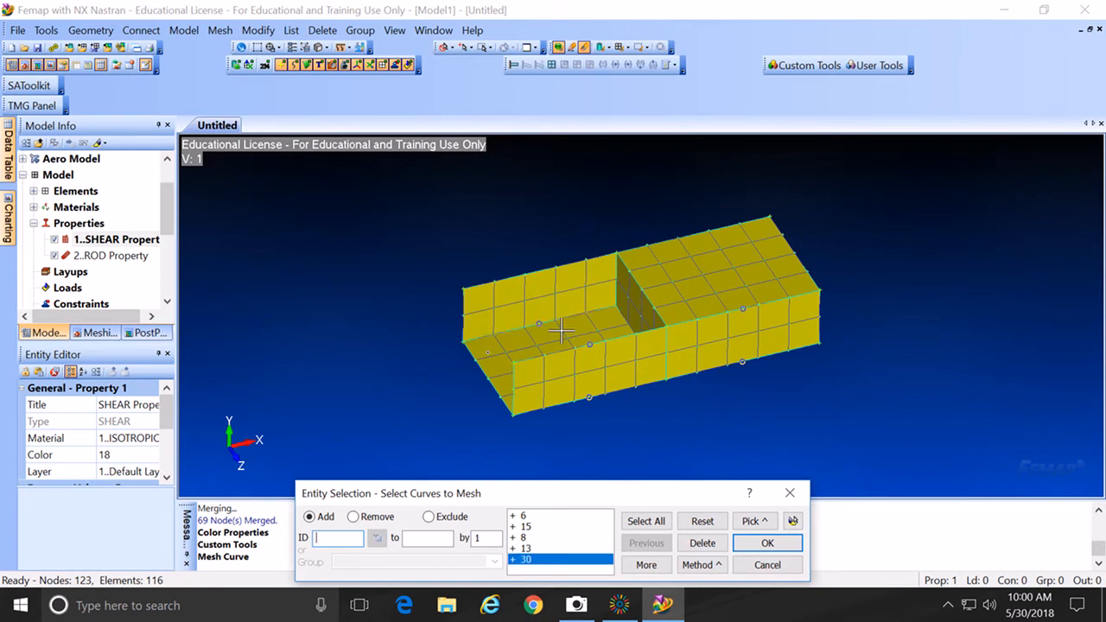
left_click(544, 283)
left_click(697, 272)
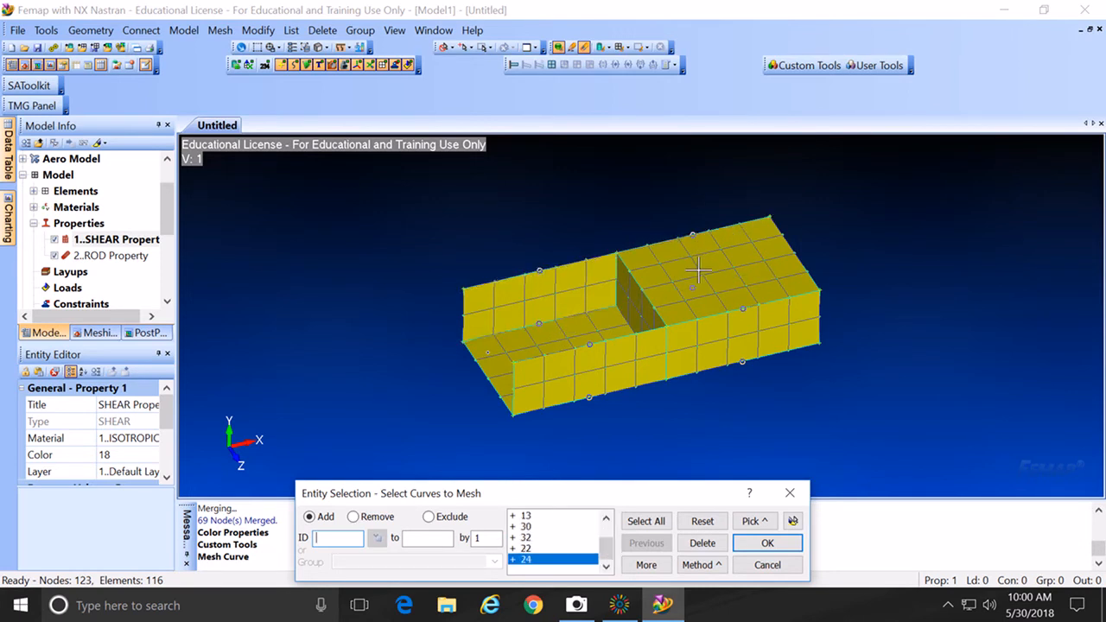
left_click(777, 349)
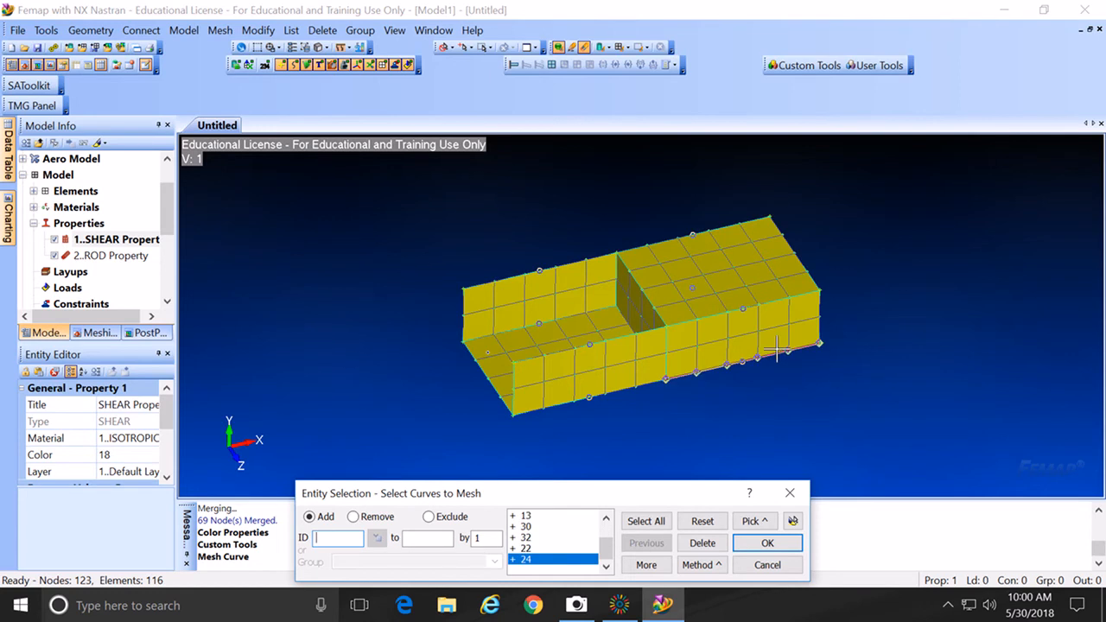
Step: Add the three edges around the open end and the four edges of the middle partition to the curves to mesh
left_click(467, 313)
left_click(510, 380)
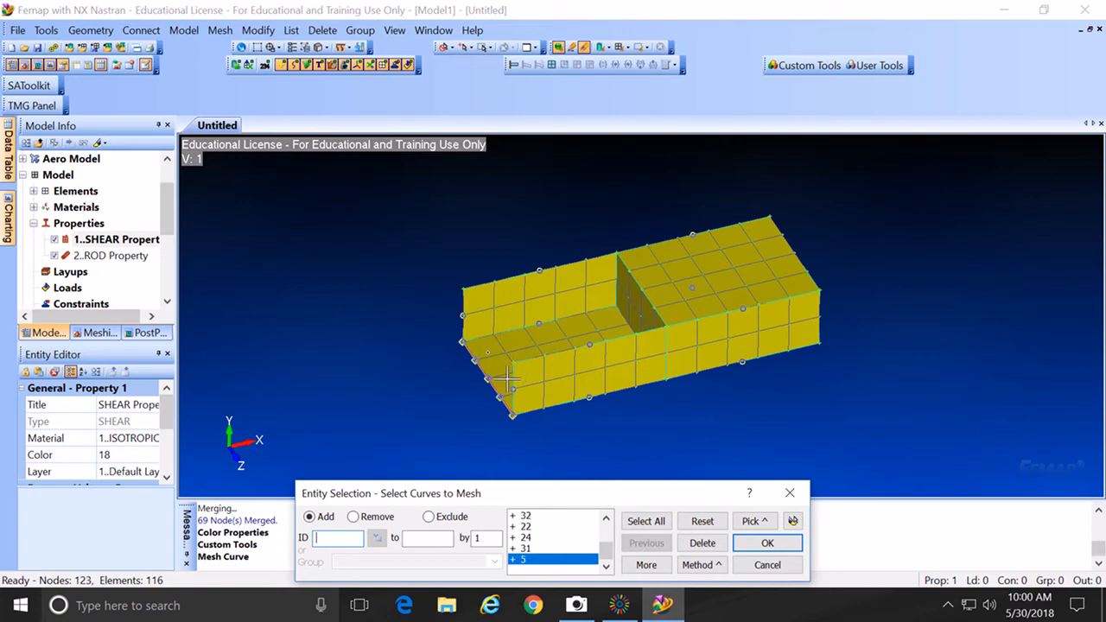
left_click(494, 373)
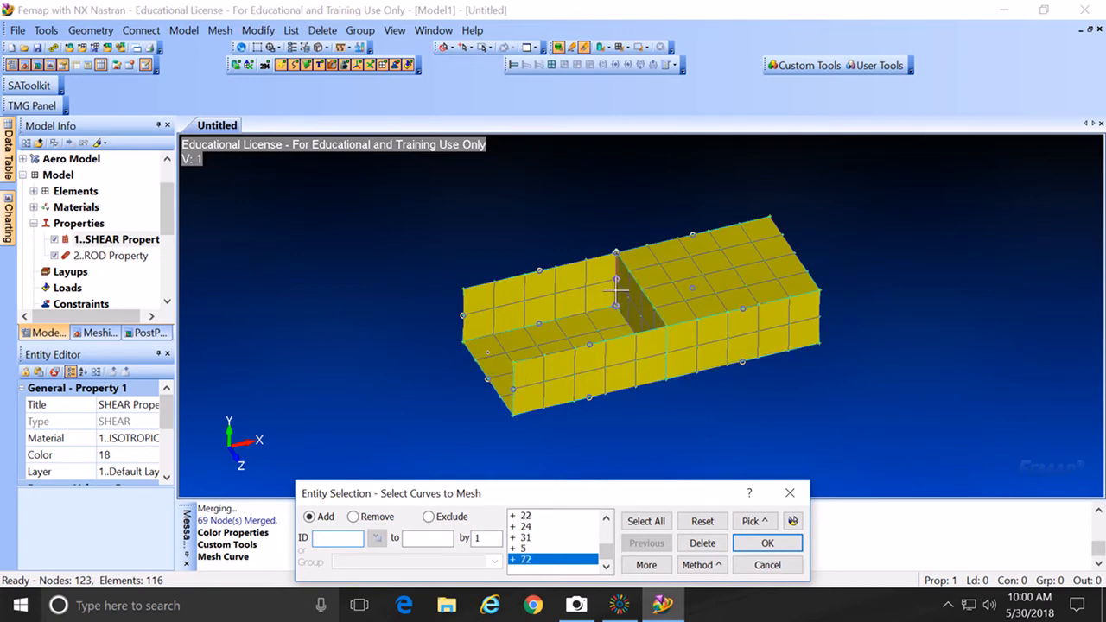
left_click(616, 292)
left_click(657, 314)
left_click(667, 341)
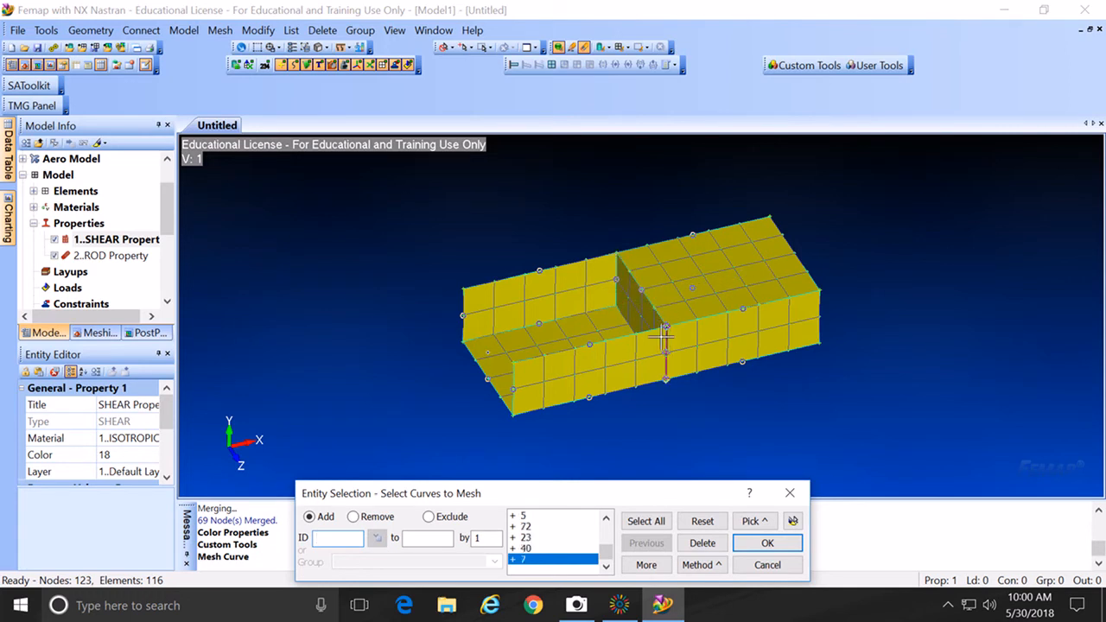
left_click(789, 252)
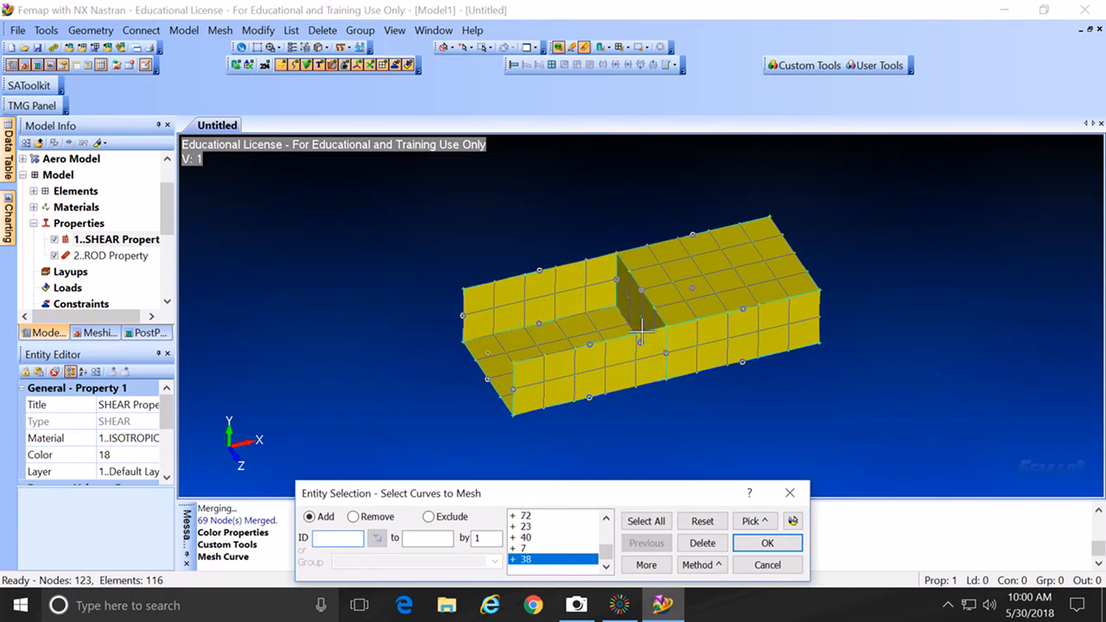
Step: Add the four edges bounding the far end wall of the box to the curves to mesh
left_click(768, 249)
left_click(767, 251)
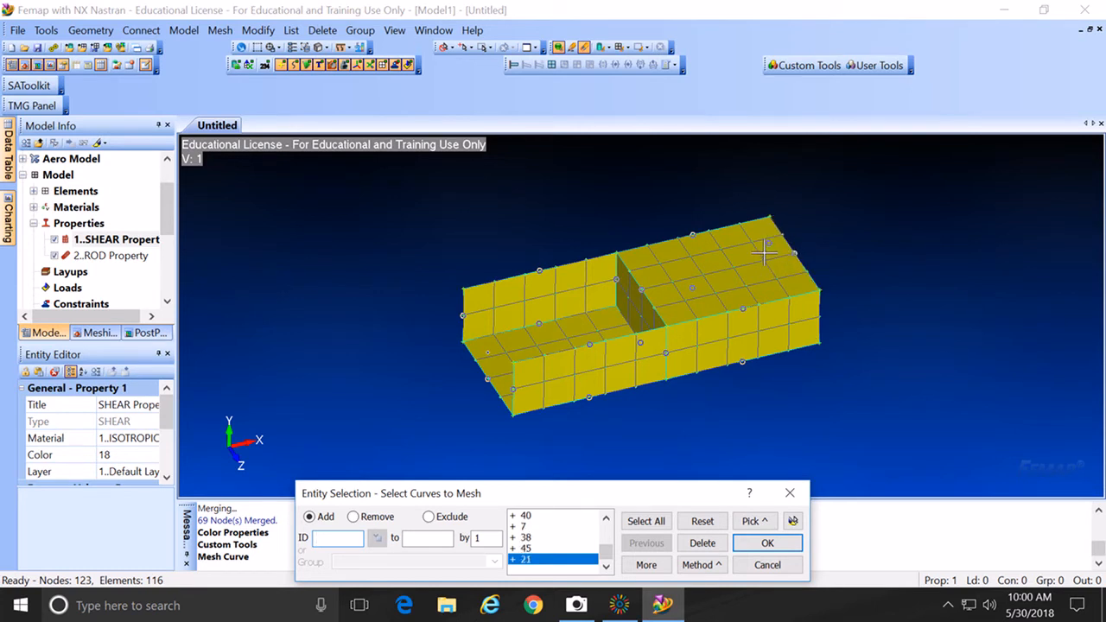
left_click(820, 321)
left_click(826, 309)
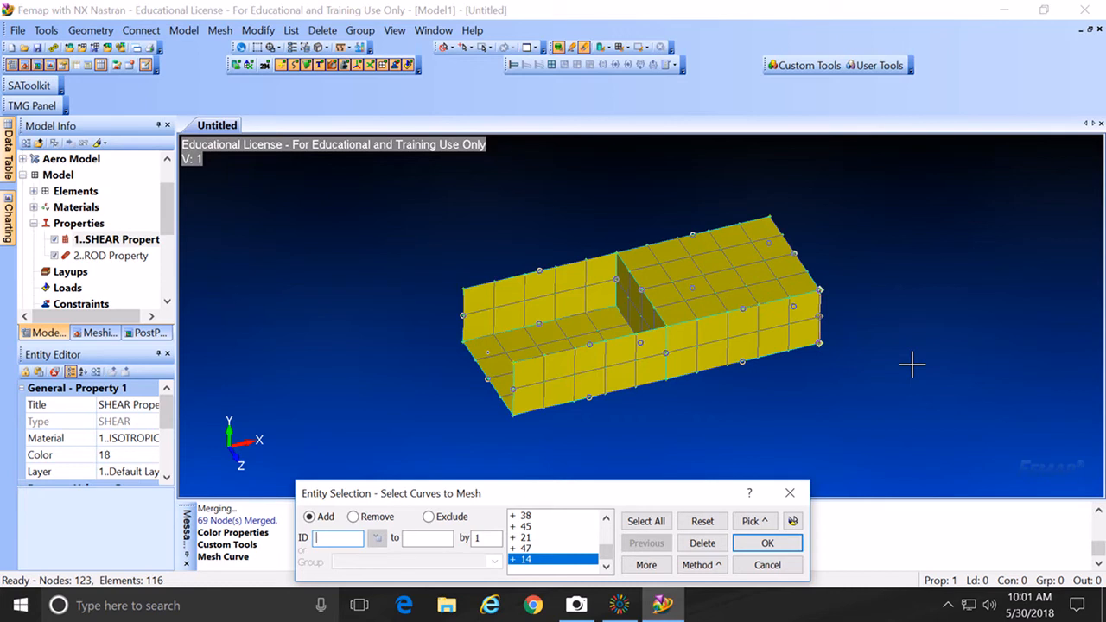
Step: Mesh the selected curves with elements and nodes using the ROD property
left_click(768, 543)
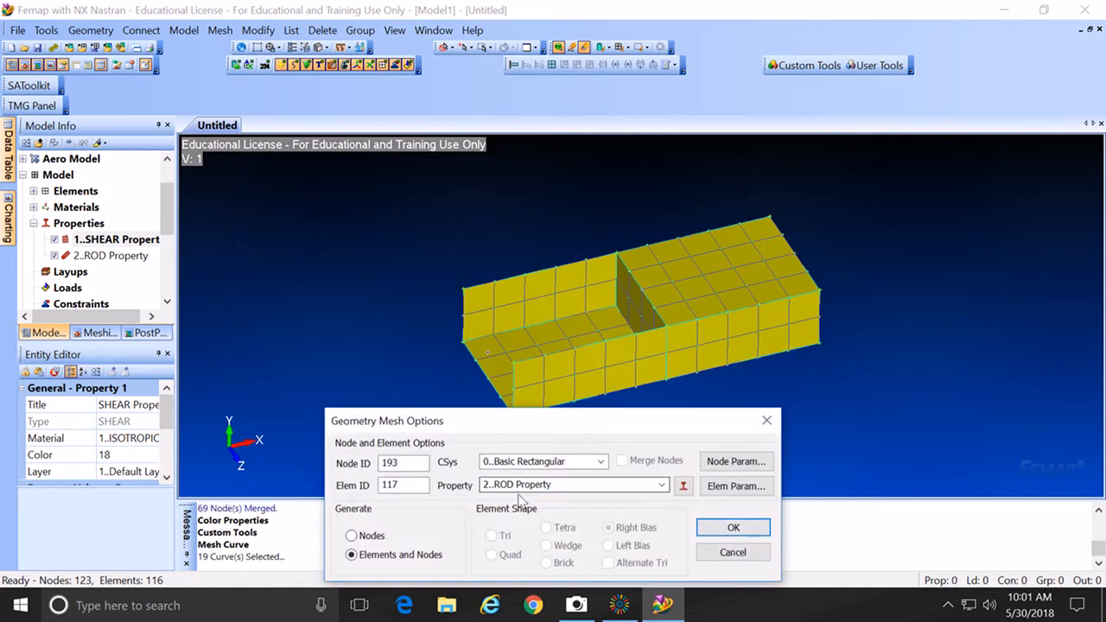
left_click_drag(609, 427, 594, 318)
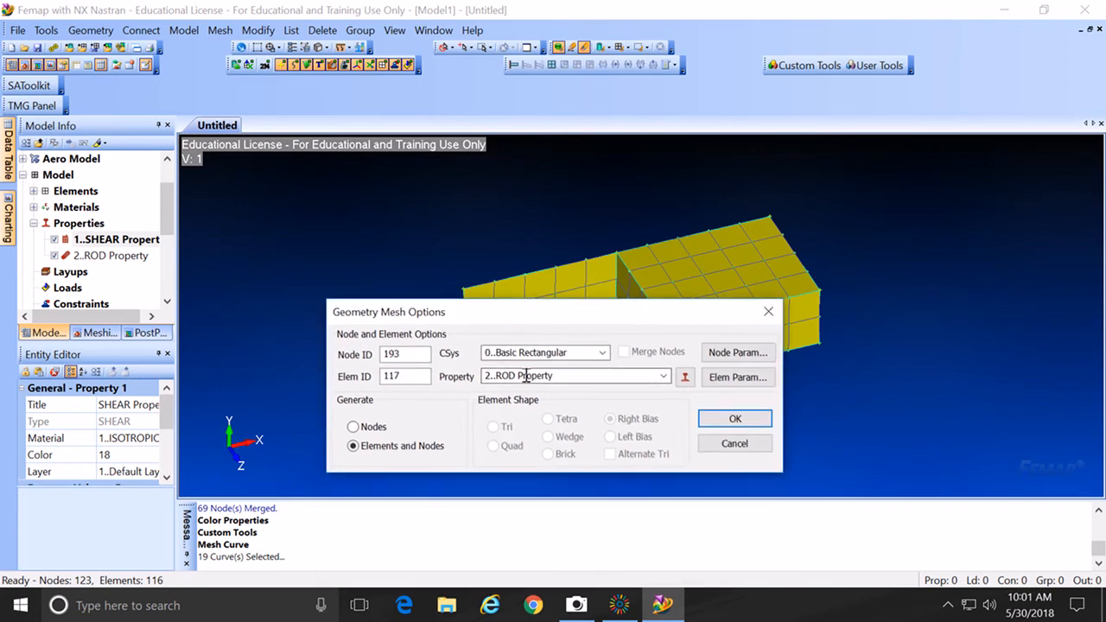
left_click(746, 420)
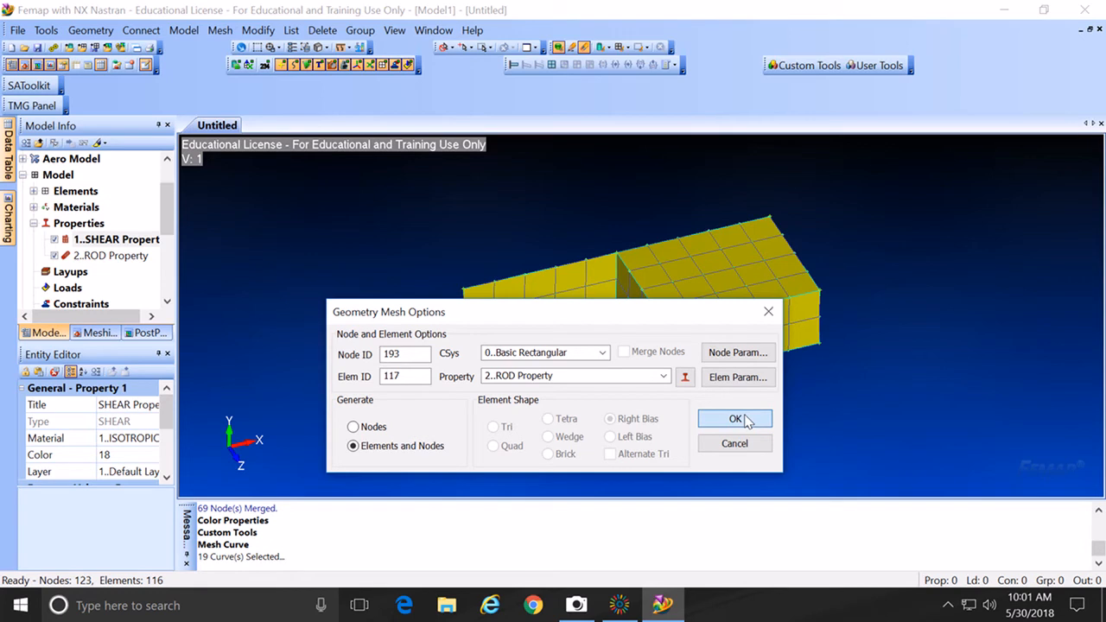
left_click(736, 419)
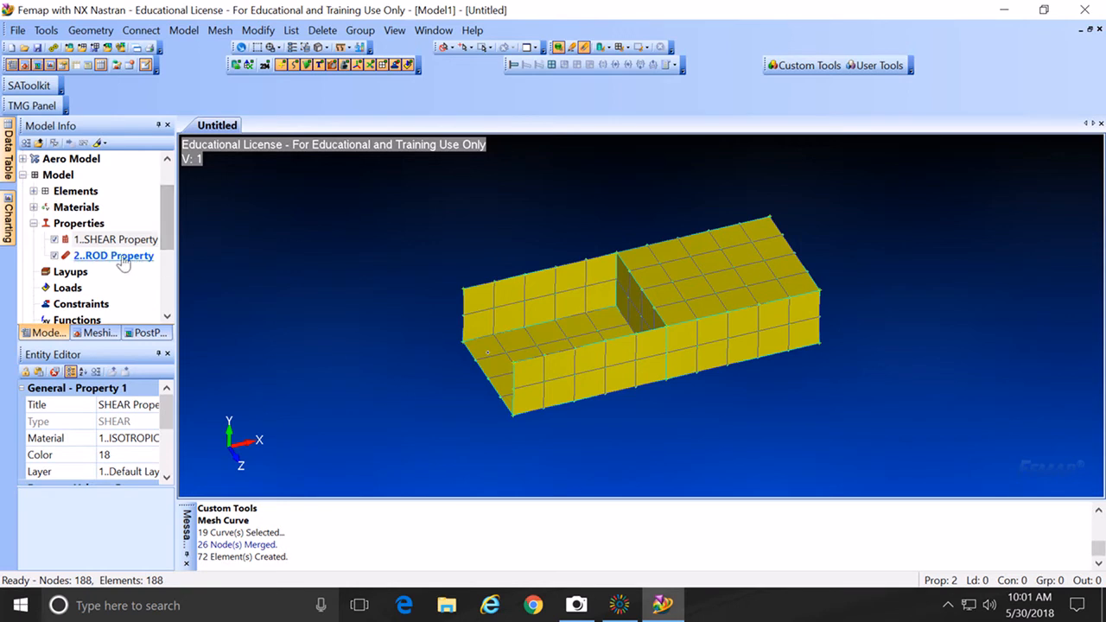
Step: Hide the SHEAR property elements and turn on the Thickness/Cross Section display to view the rods
left_click(55, 240)
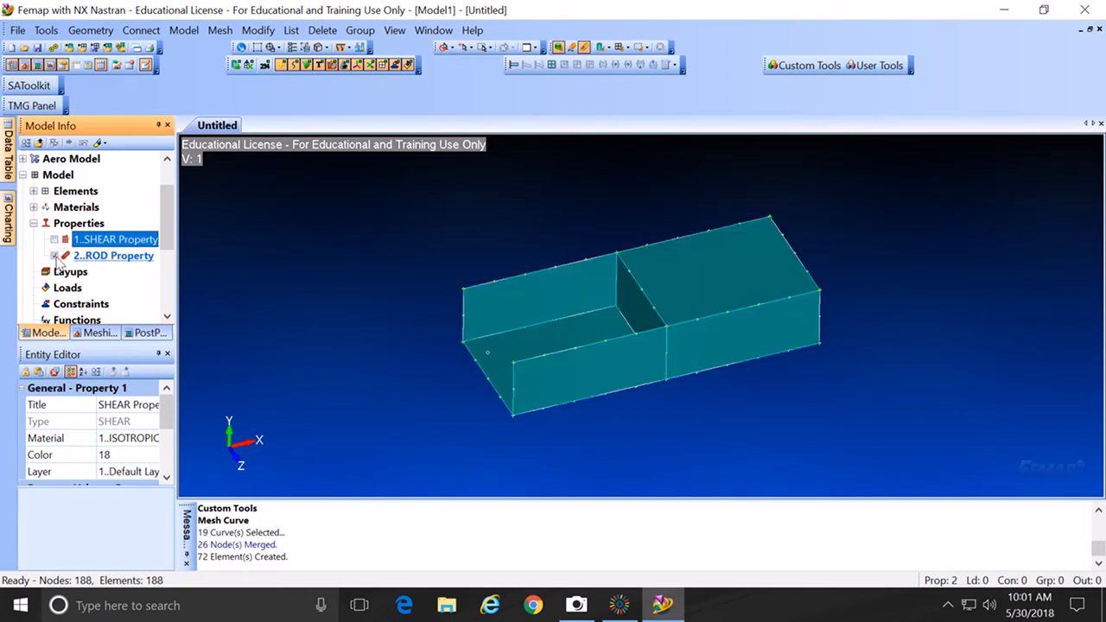
left_click(55, 256)
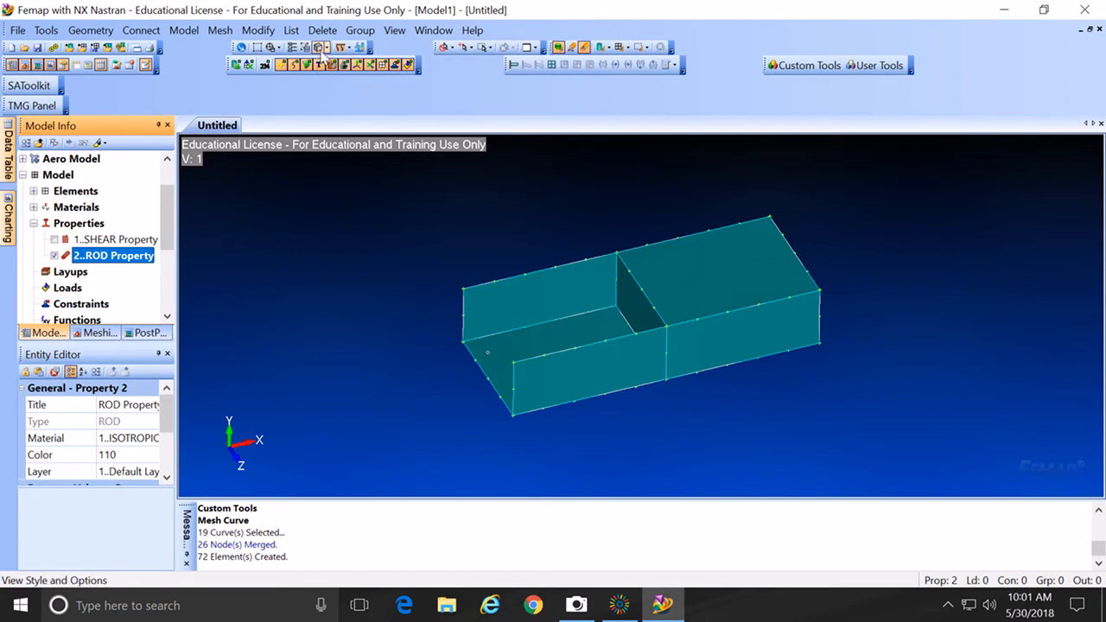
left_click(328, 49)
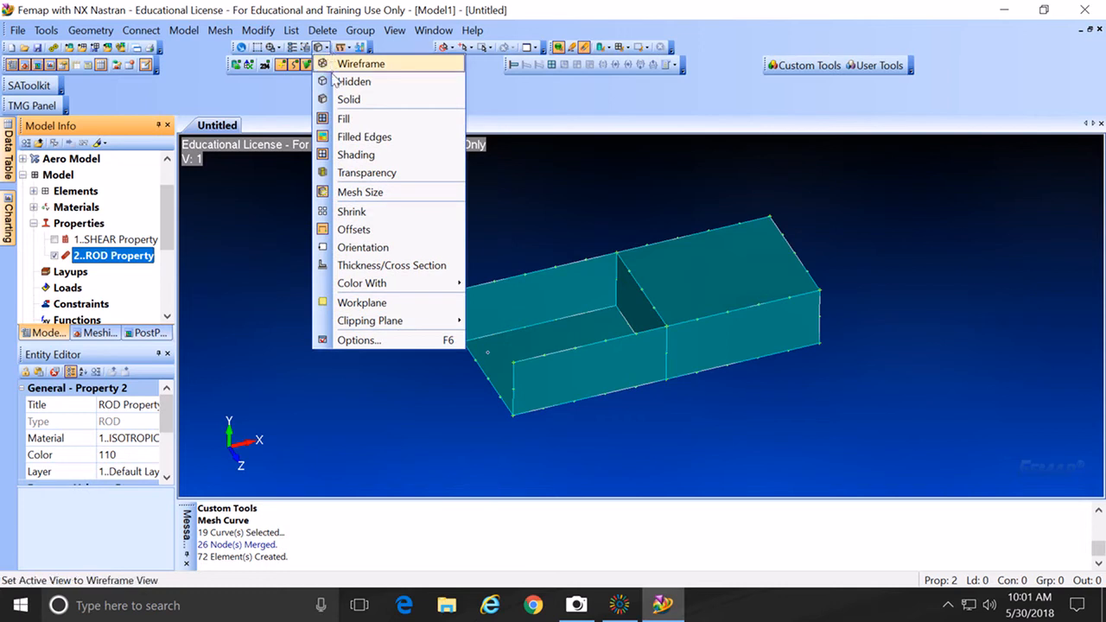
left_click(365, 265)
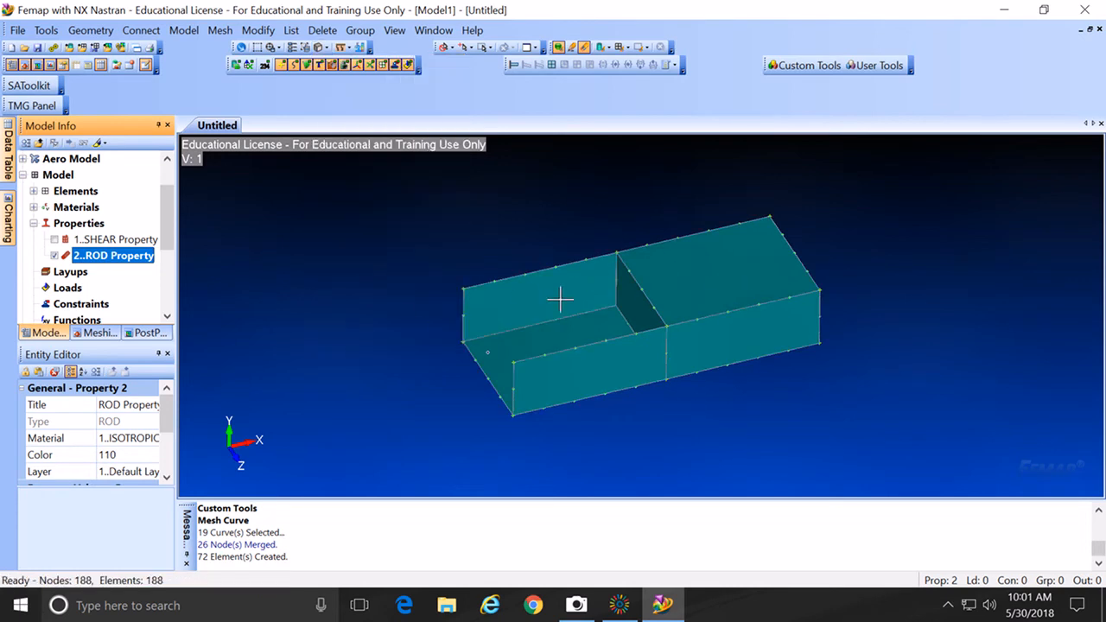
middle_click_drag(540, 320, 548, 295)
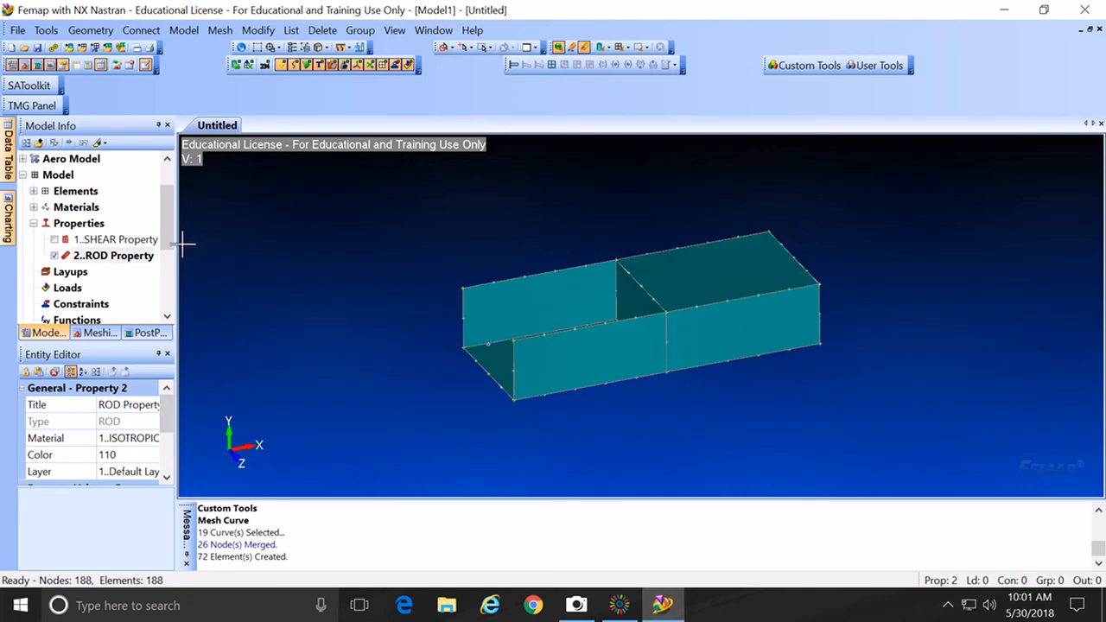
Step: Hide all nine ruled surfaces of the geometry so that only the rod elements are displayed
left_click_drag(174, 249, 173, 235)
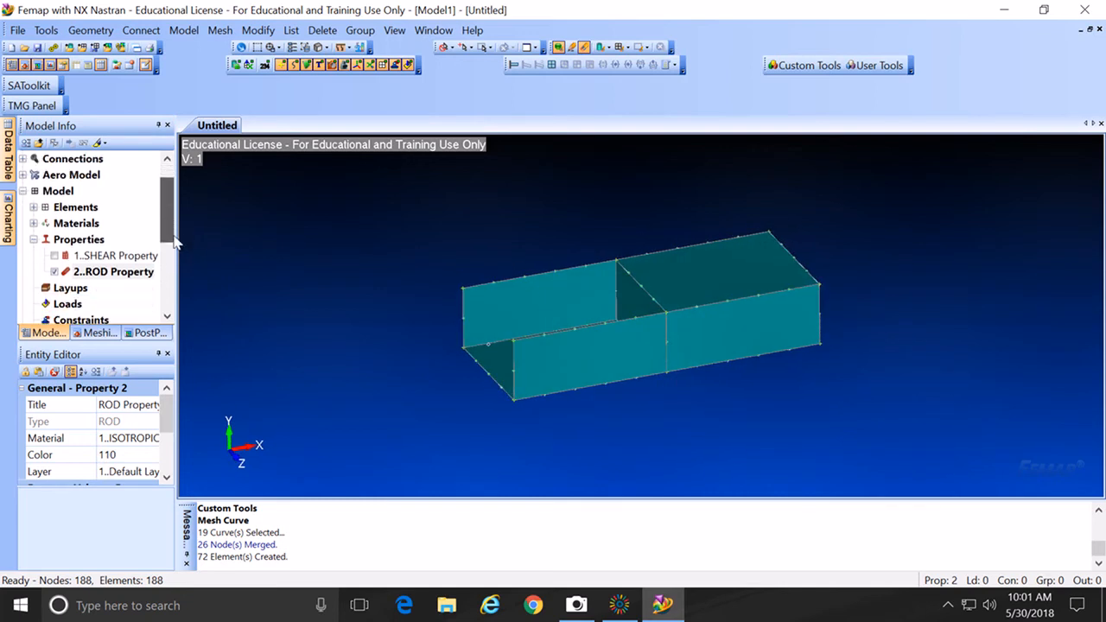
middle_click_drag(575, 338, 734, 328)
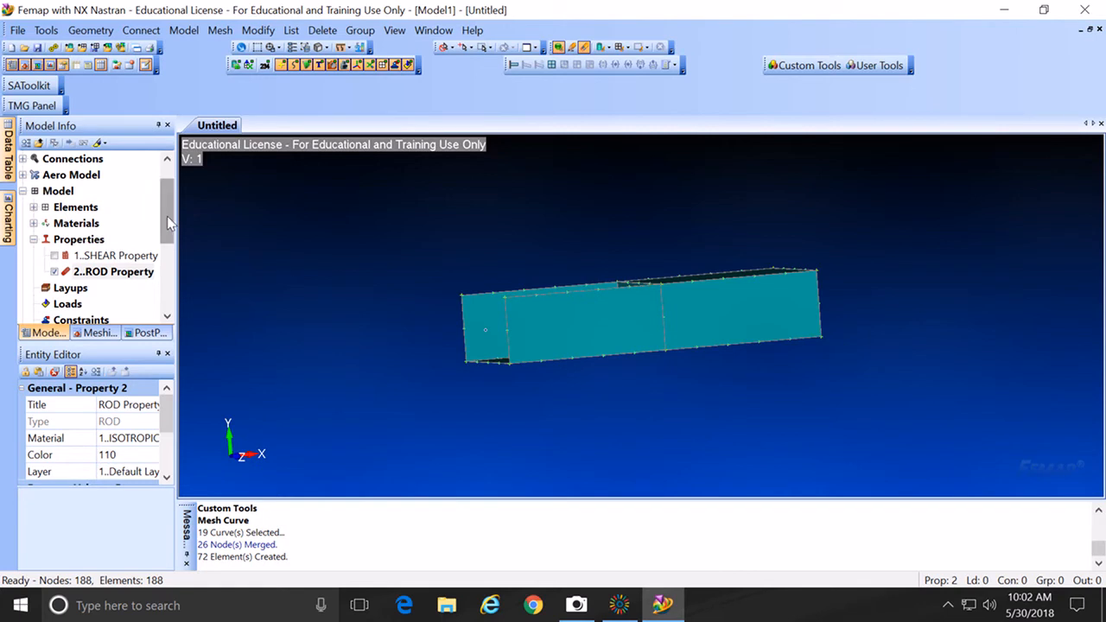
scroll(167, 216, "up", 1)
left_click(22, 175)
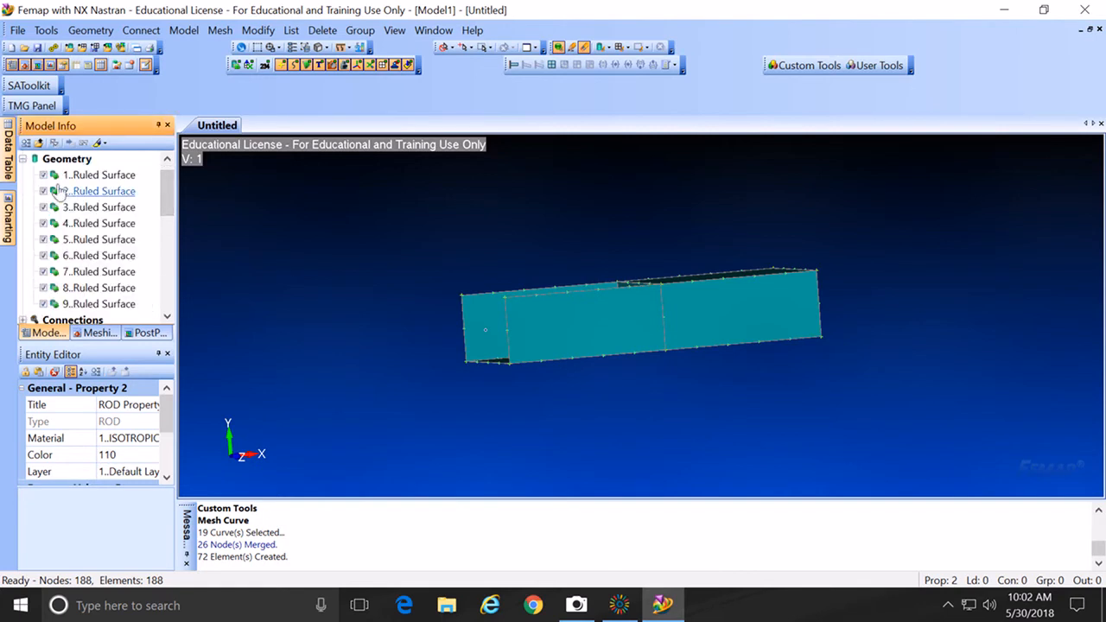
left_click(43, 174)
left_click(43, 191)
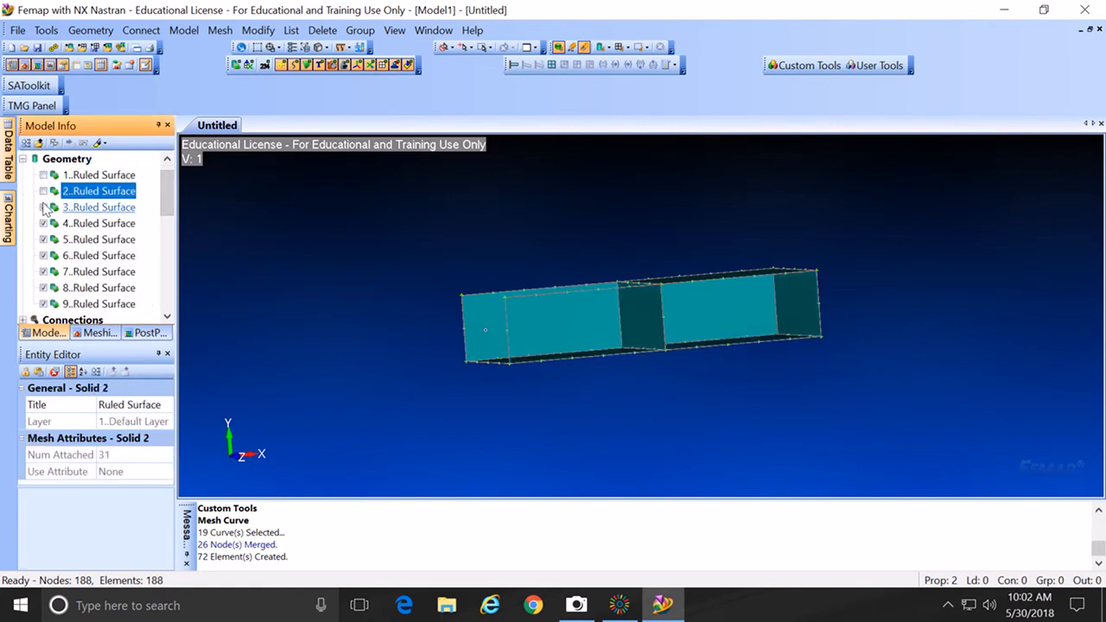
left_click(43, 207)
left_click(43, 223)
left_click(44, 240)
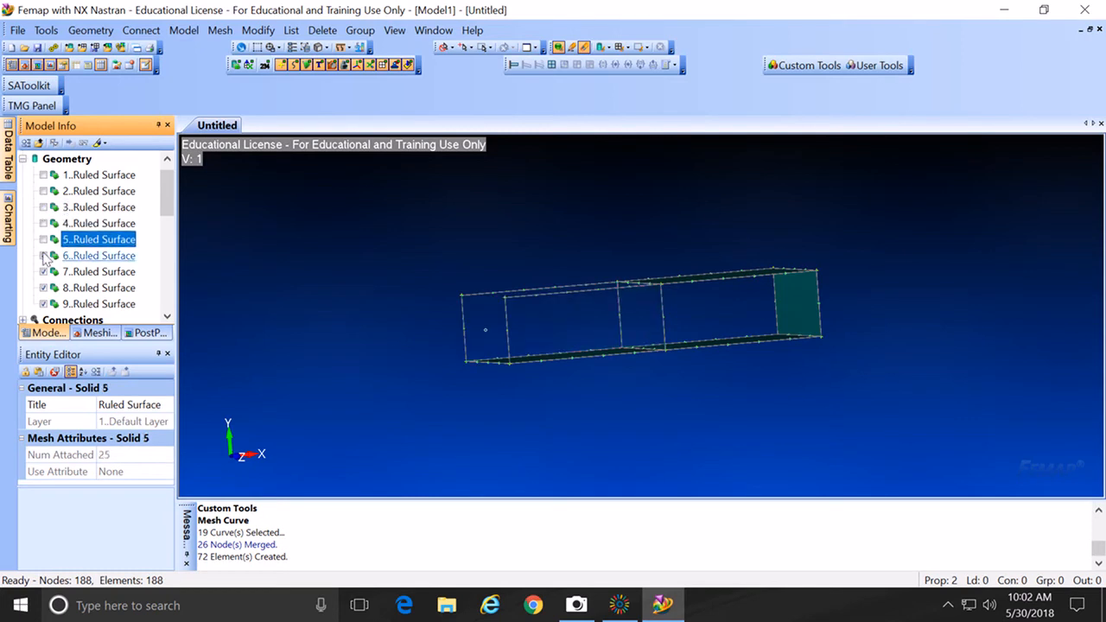
left_click(43, 255)
left_click(43, 271)
left_click(43, 288)
left_click(43, 305)
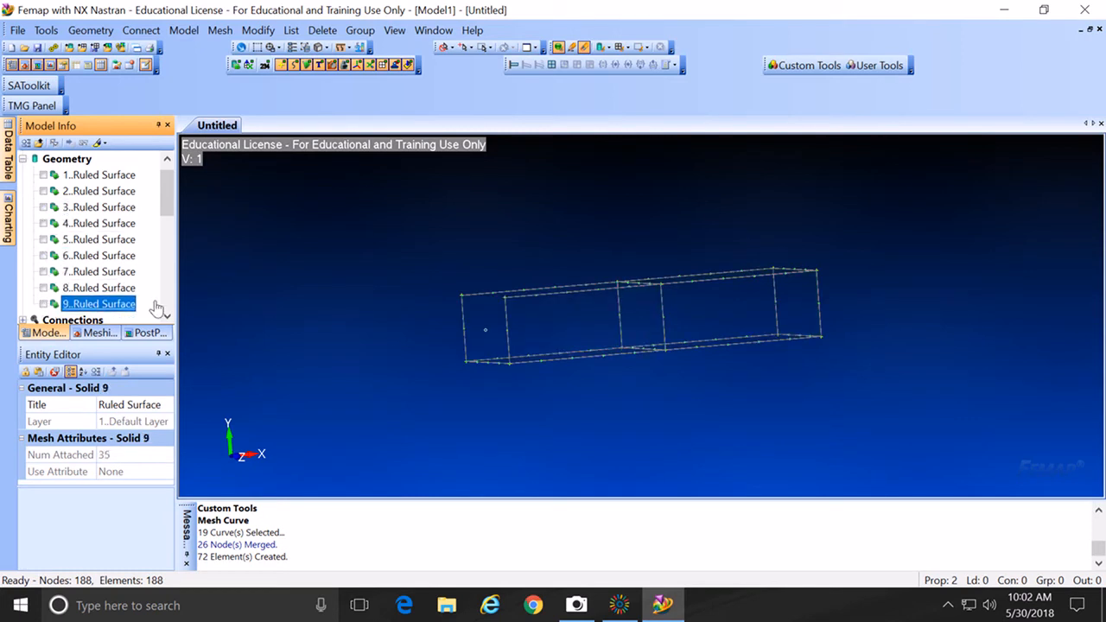
middle_click_drag(560, 289, 583, 319)
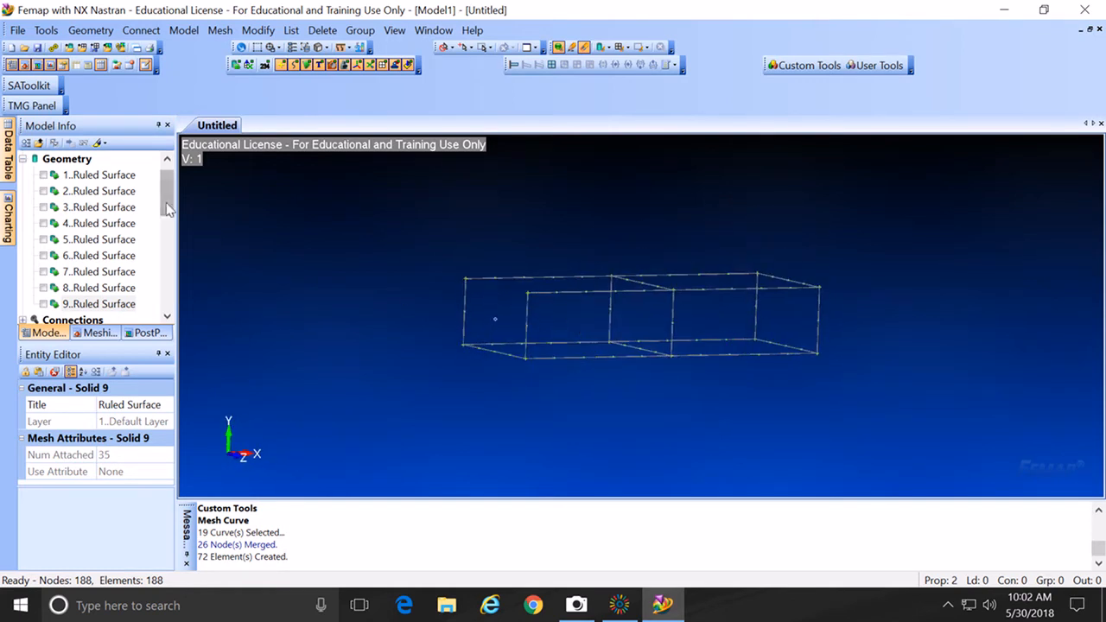
left_click(23, 159)
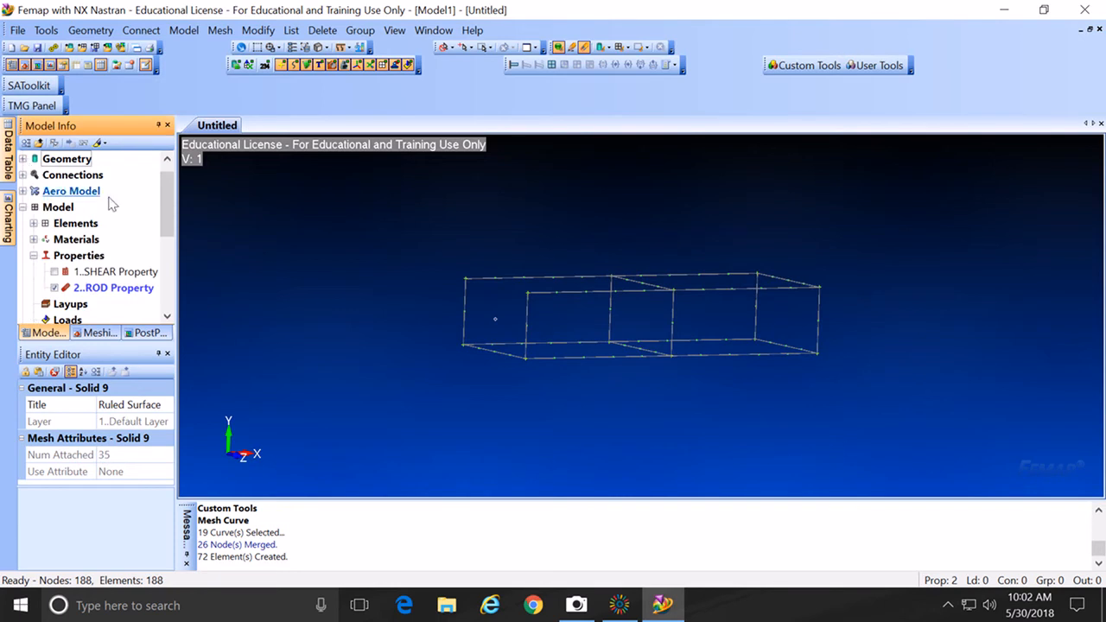
Step: Toggle the SHEAR property elements to compare them with the rods, leaving both properties displayed
left_click(55, 272)
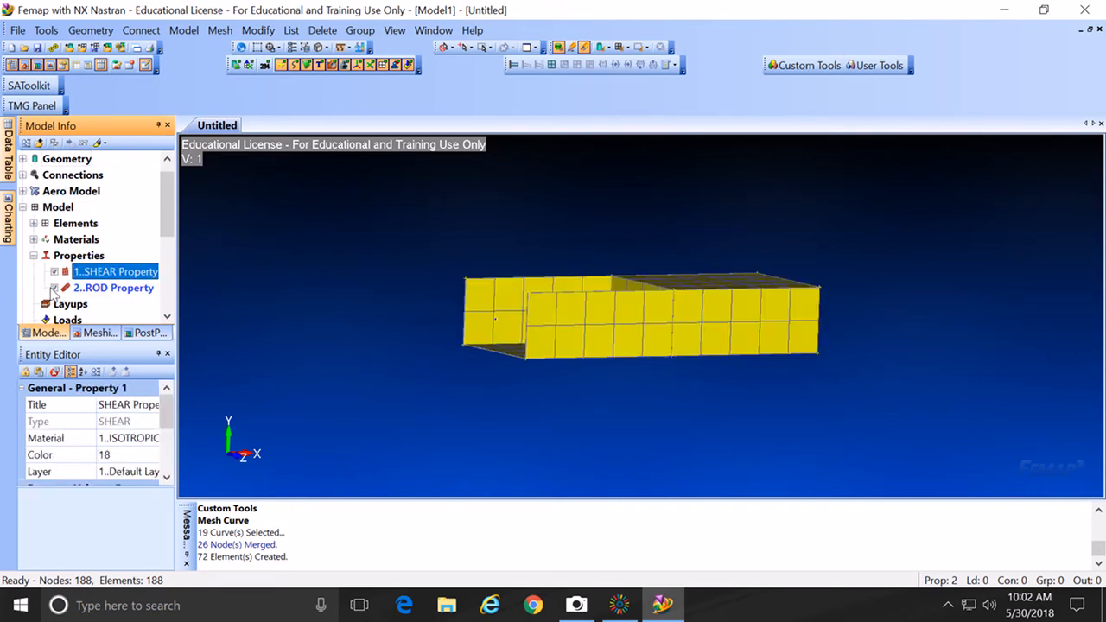
left_click(55, 288)
middle_click_drag(605, 313, 617, 271)
left_click(55, 271)
mouse_move(593, 336)
middle_mouse_down()
mouse_move(598, 395)
mouse_move(563, 353)
mouse_move(527, 349)
mouse_move(605, 348)
middle_mouse_up()
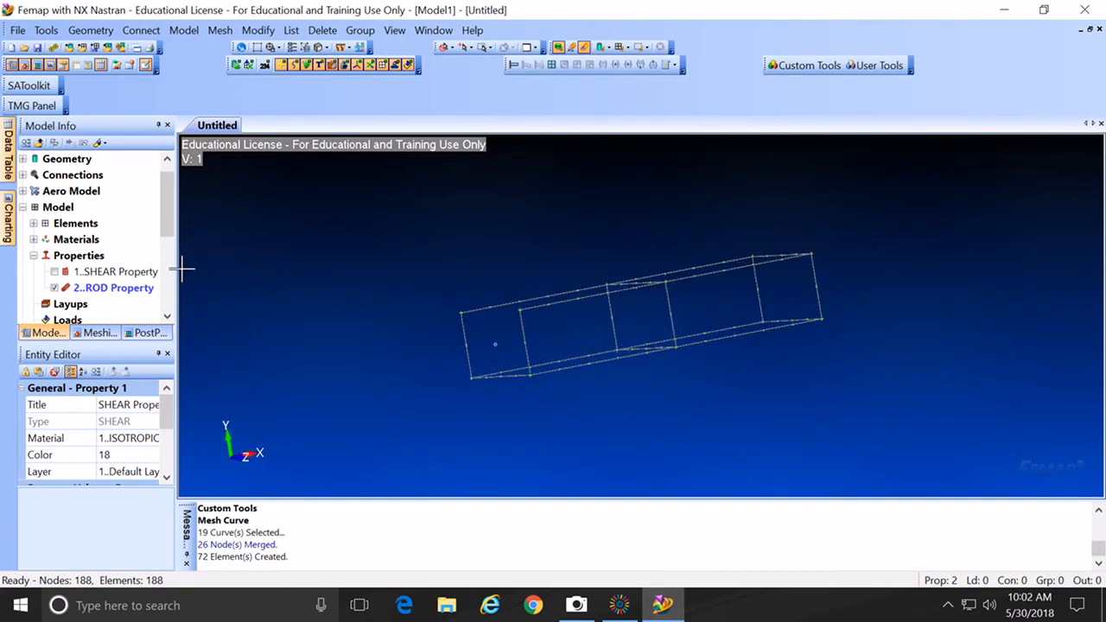
left_click(54, 272)
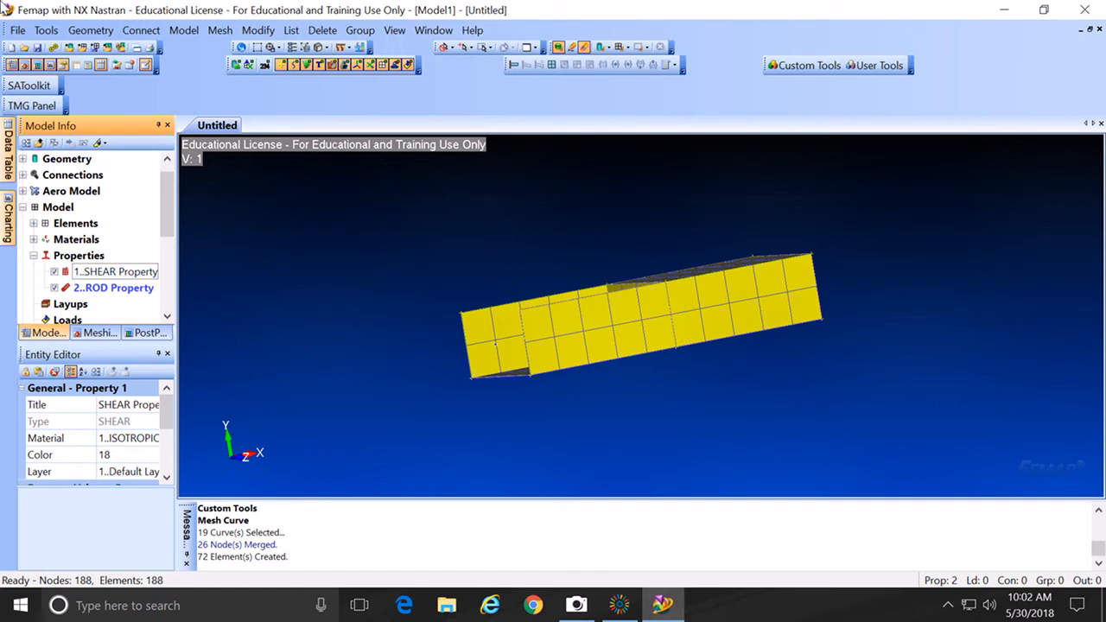
middle_click_drag(625, 307, 715, 303)
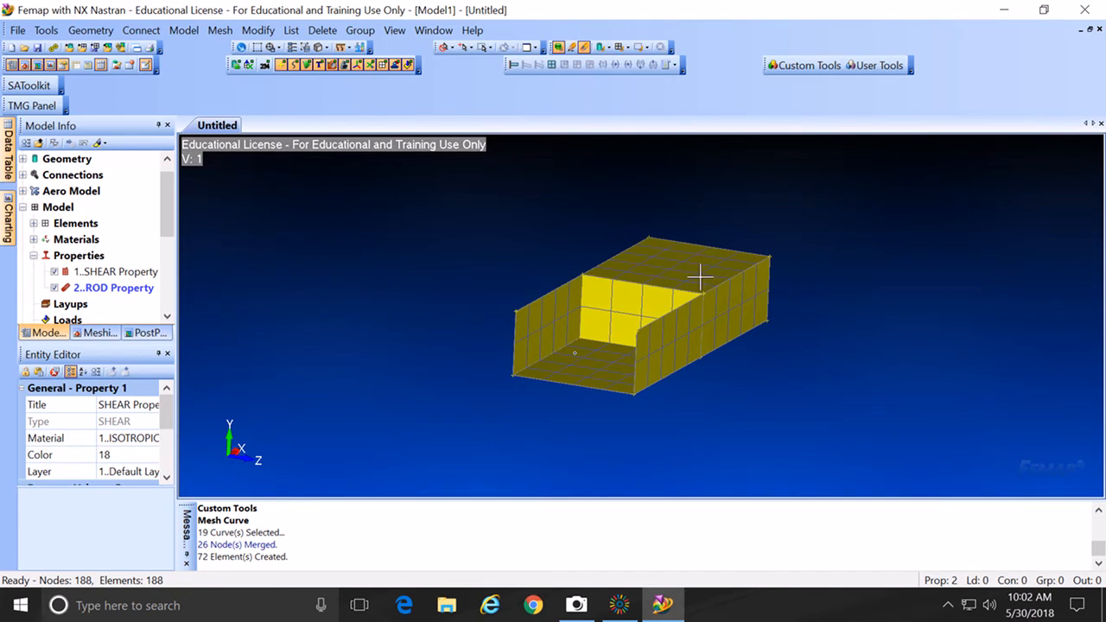
Step: Check all nodes for coincidence, preview the coincident ones, and merge them using Safe Merge with a tolerance of 0.109545
left_click(40, 31)
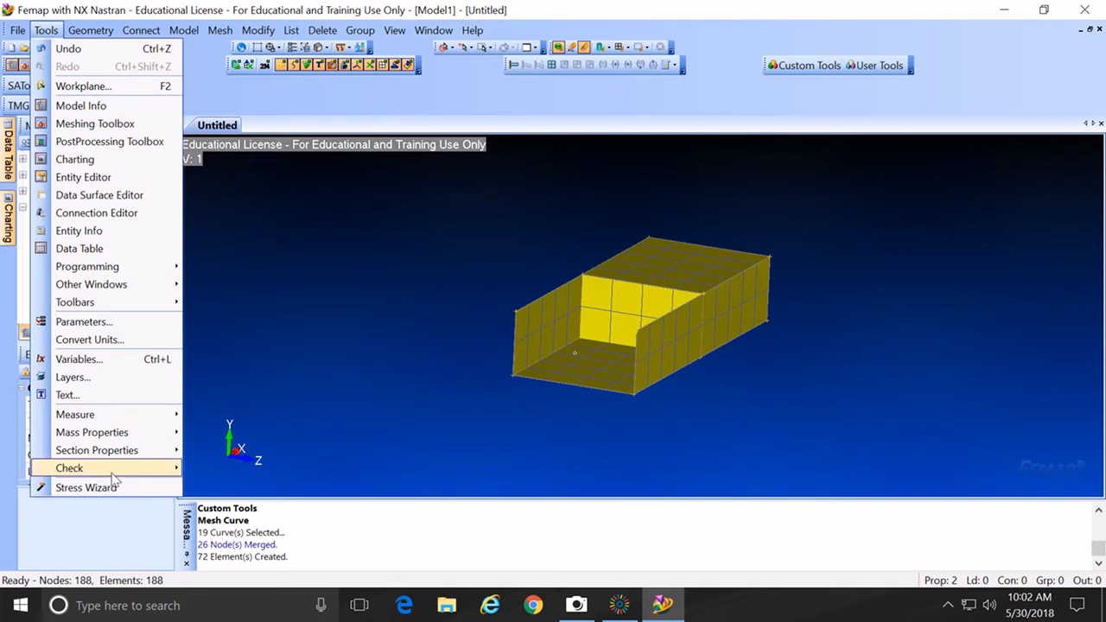
mouse_move(112, 475)
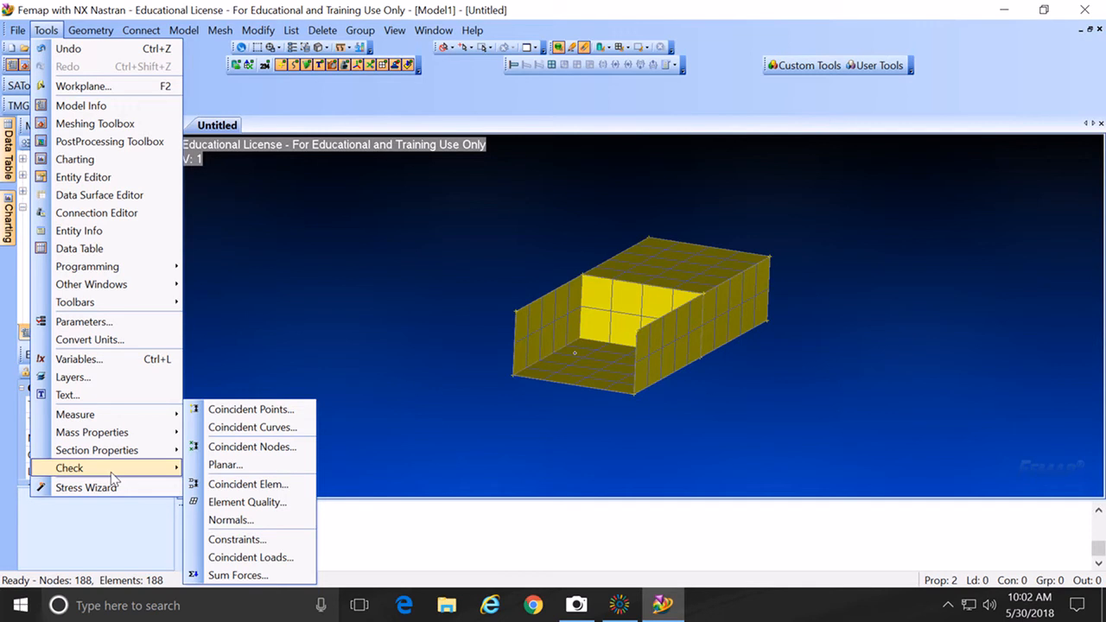
left_click(255, 448)
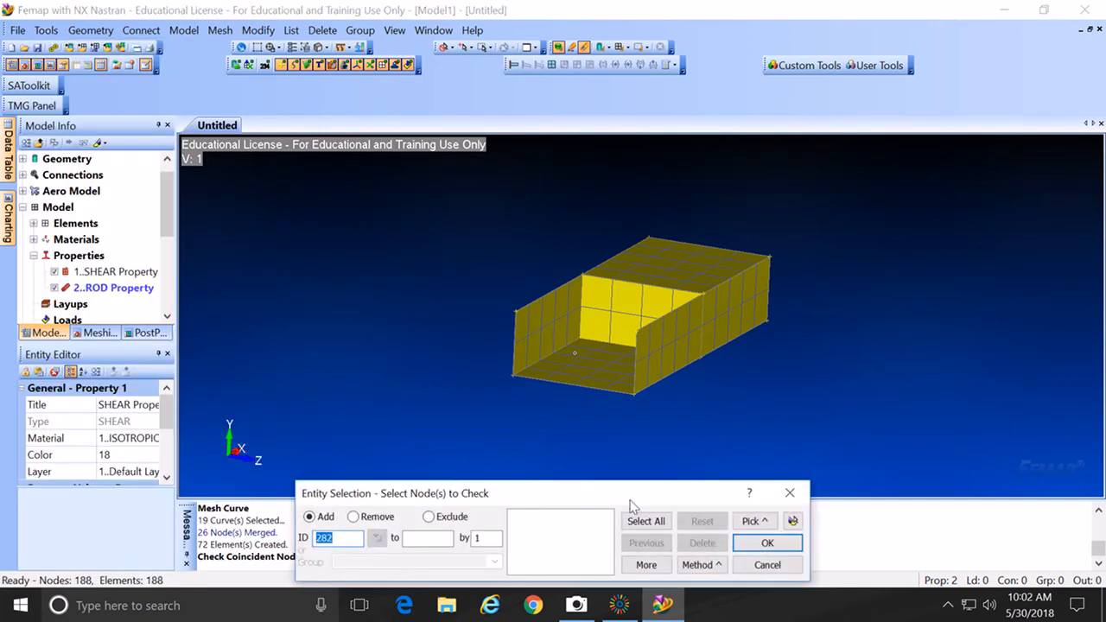
left_click(644, 522)
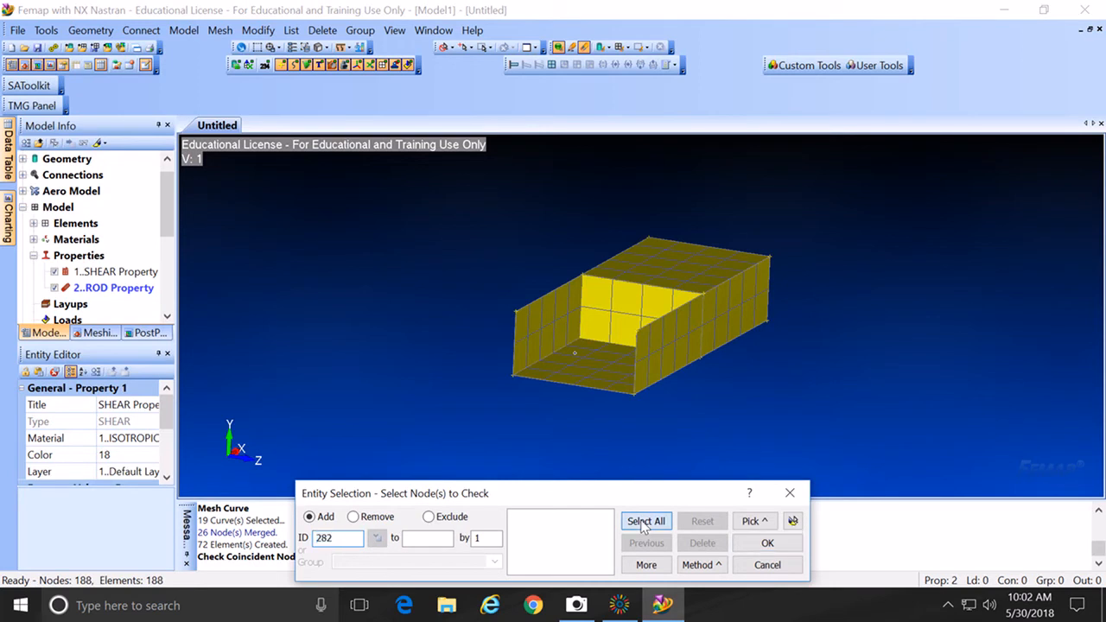
left_click(768, 544)
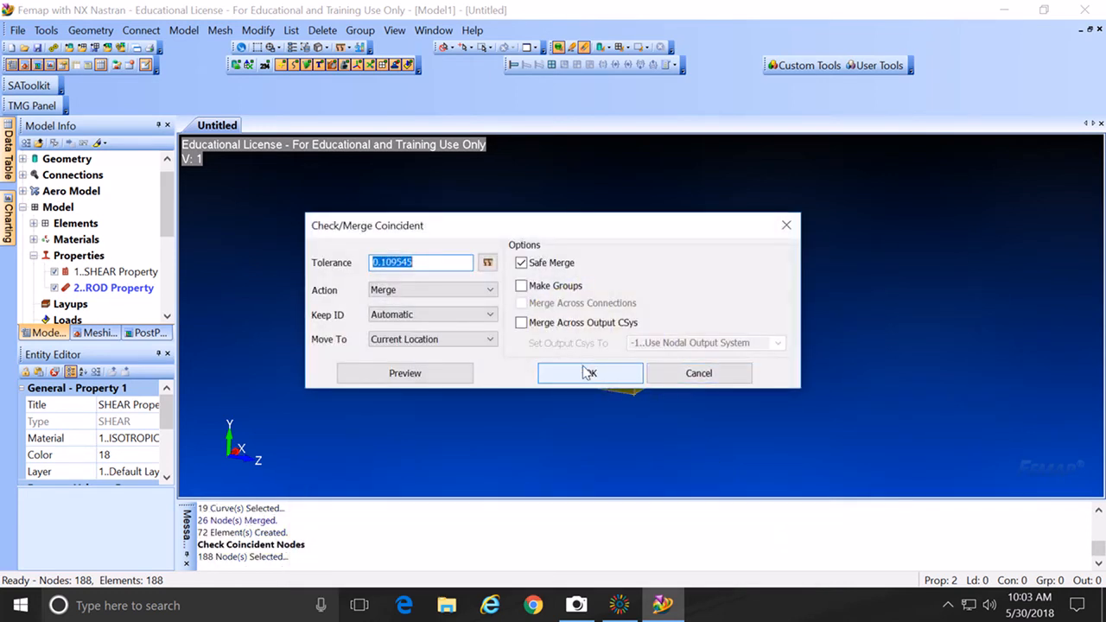
left_click(405, 373)
middle_click_drag(377, 375, 593, 389)
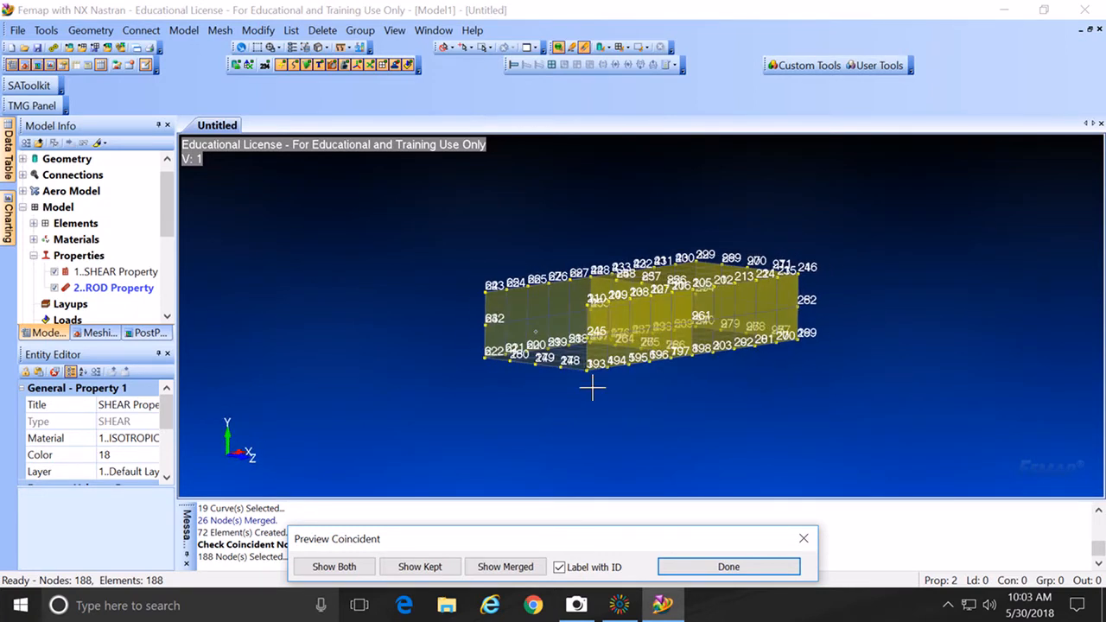
left_click(698, 566)
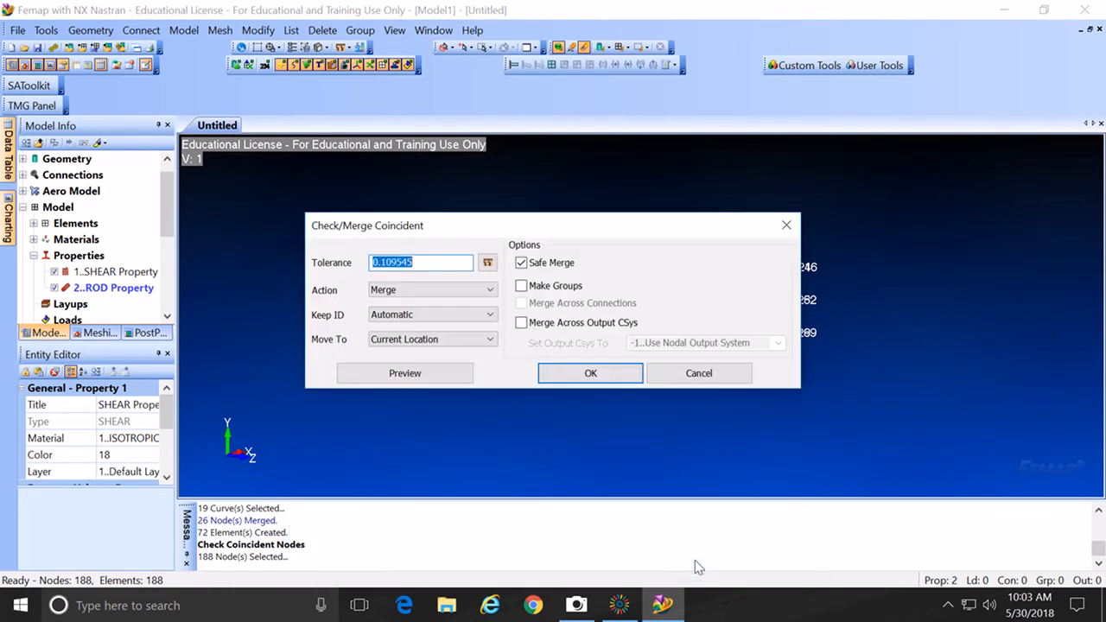
left_click(590, 373)
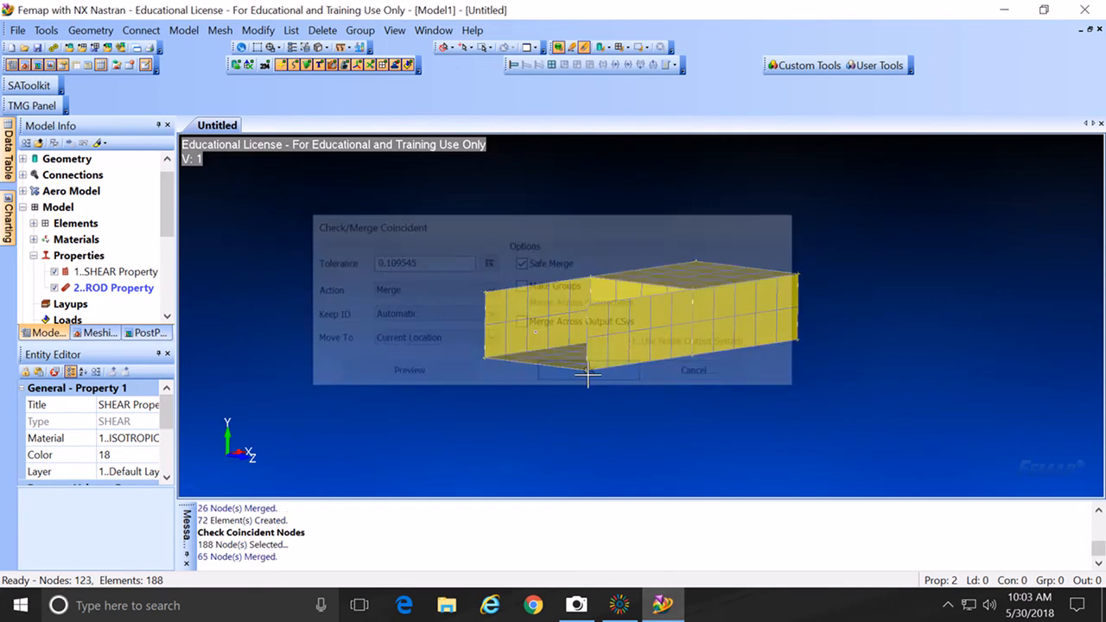
middle_click_drag(577, 403, 558, 341)
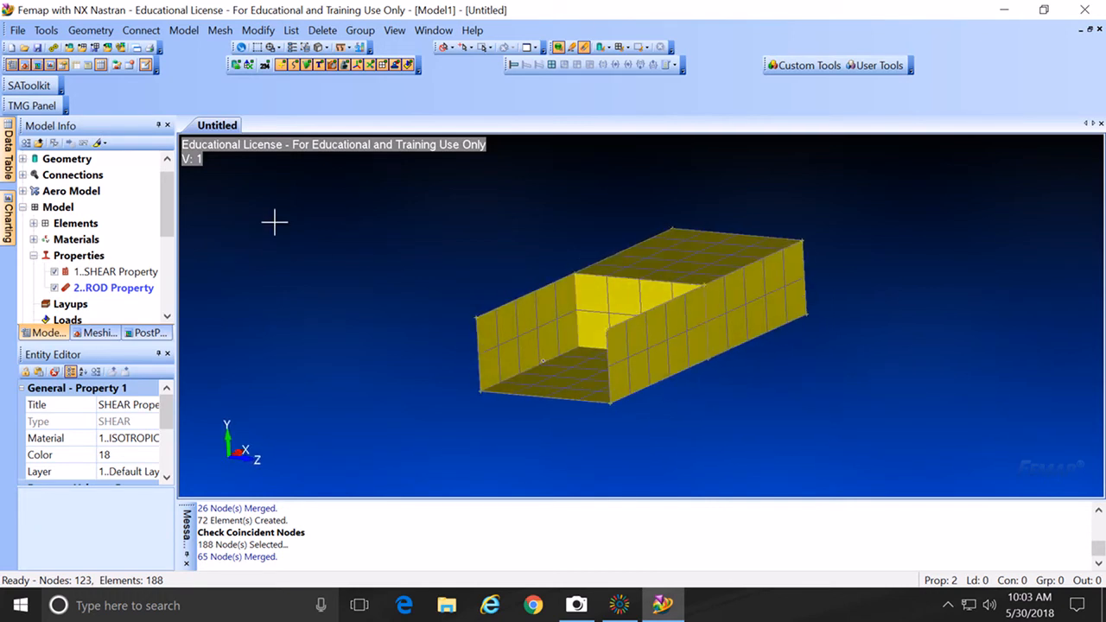
Step: Create a new constraint set titled "Fixed" for nodal constraints, without selecting any nodes
left_click(184, 31)
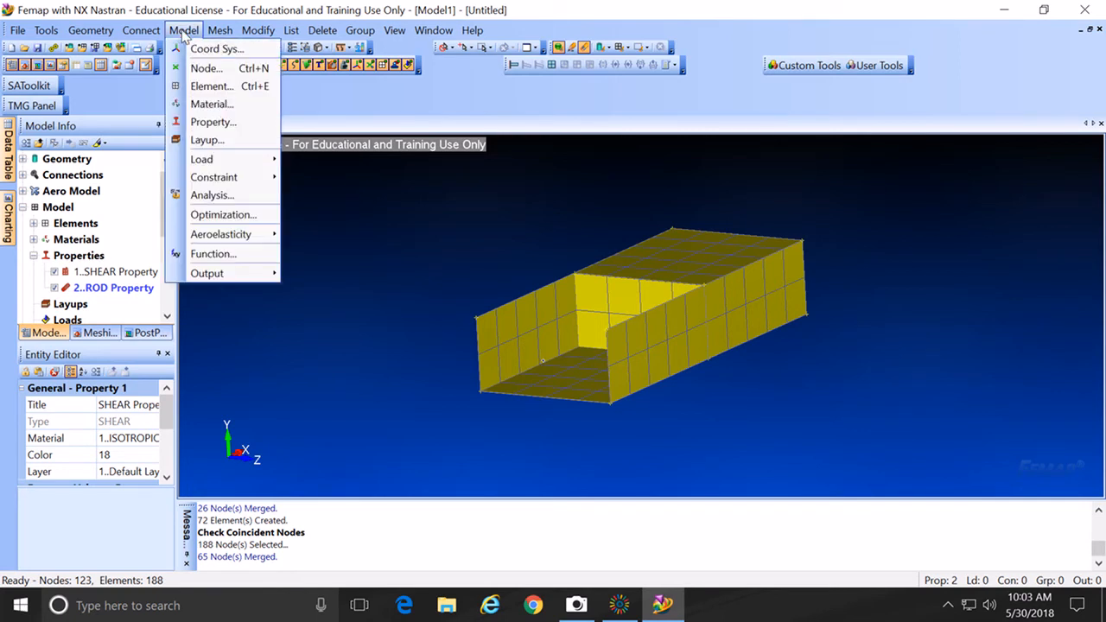
mouse_move(206, 178)
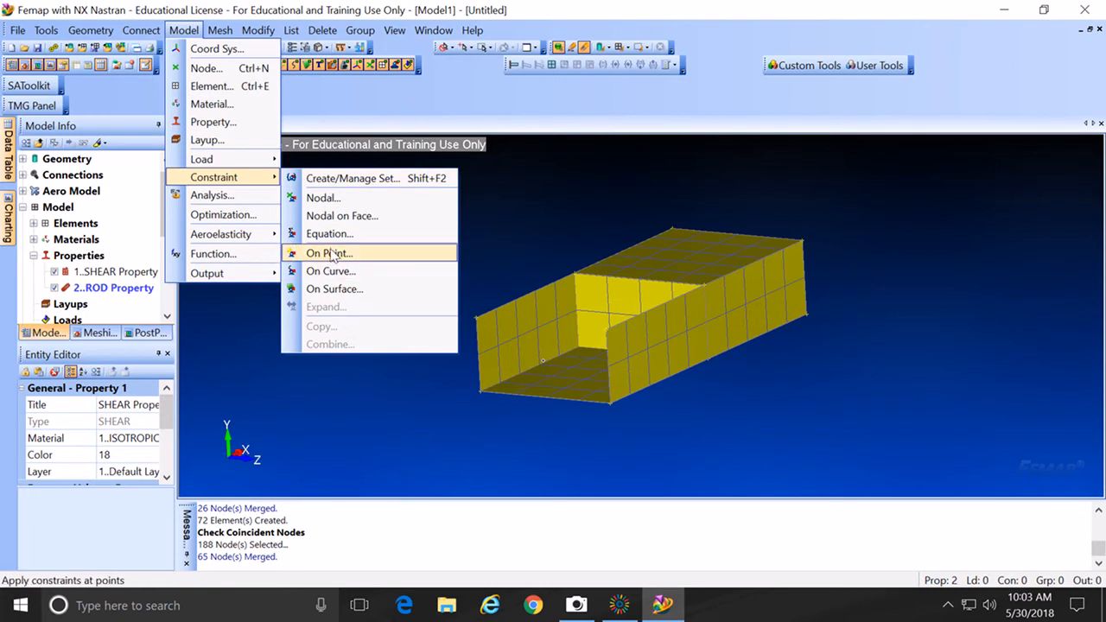
left_click(325, 198)
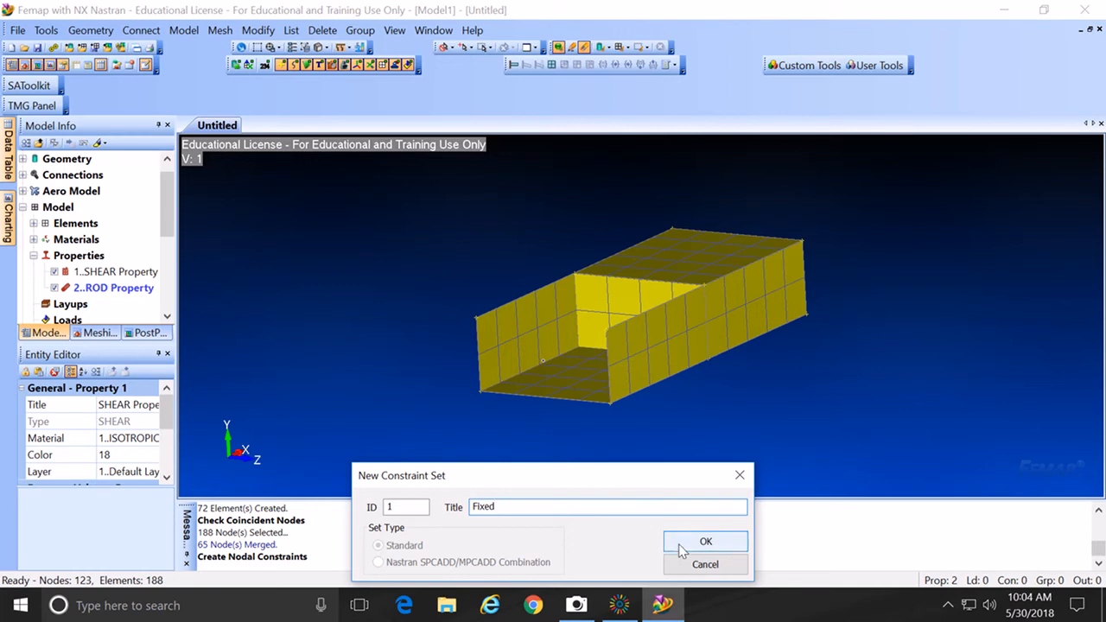
left_click(704, 541)
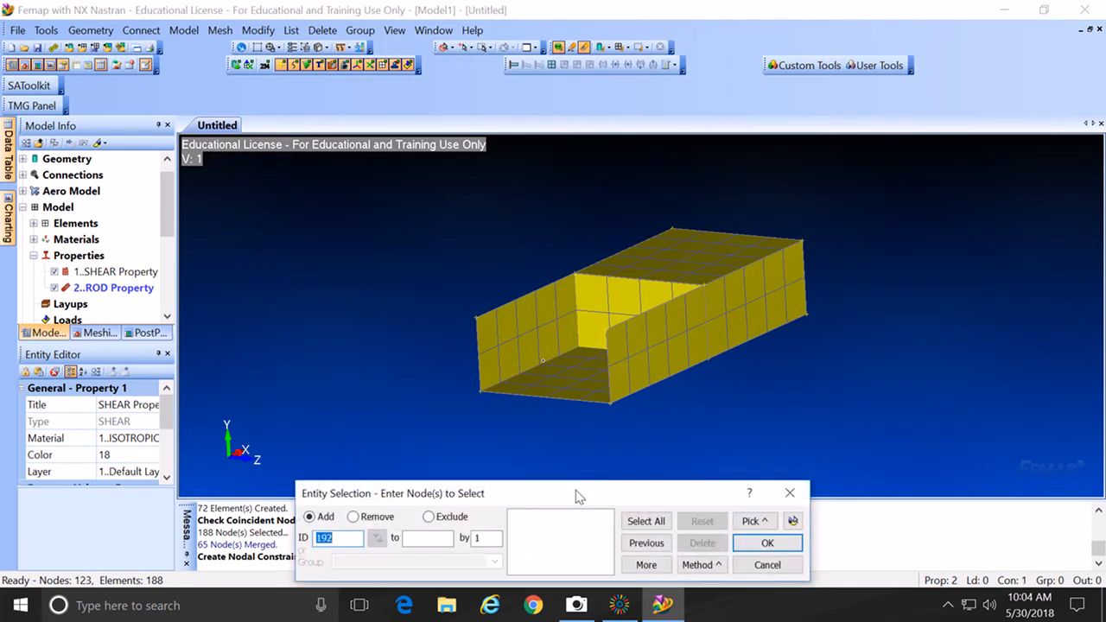
middle_click_drag(494, 449, 440, 390)
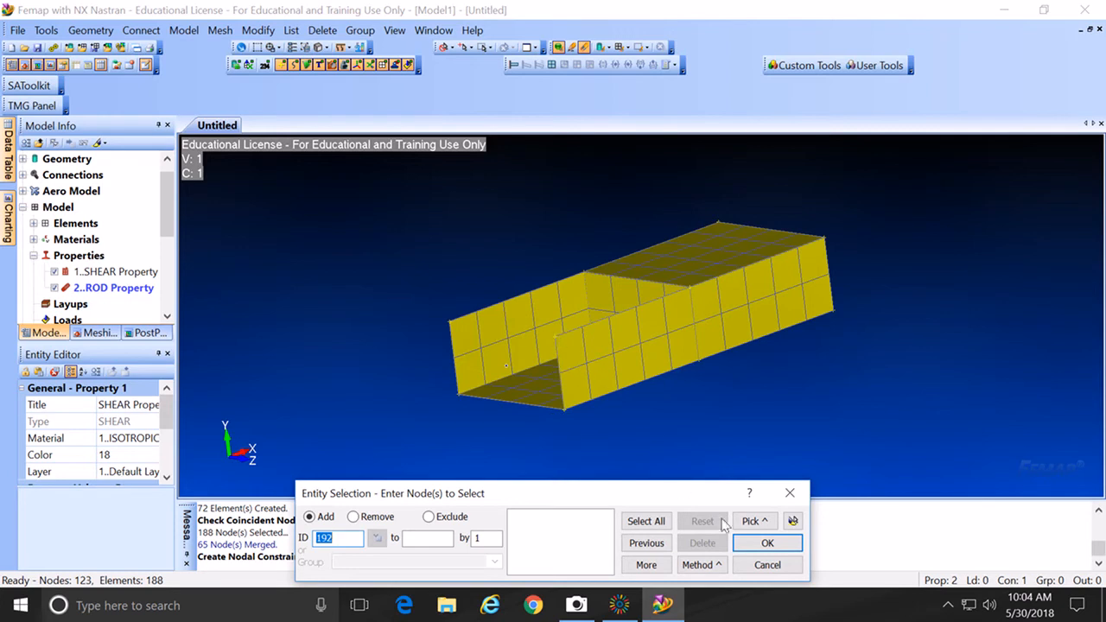
left_click(766, 565)
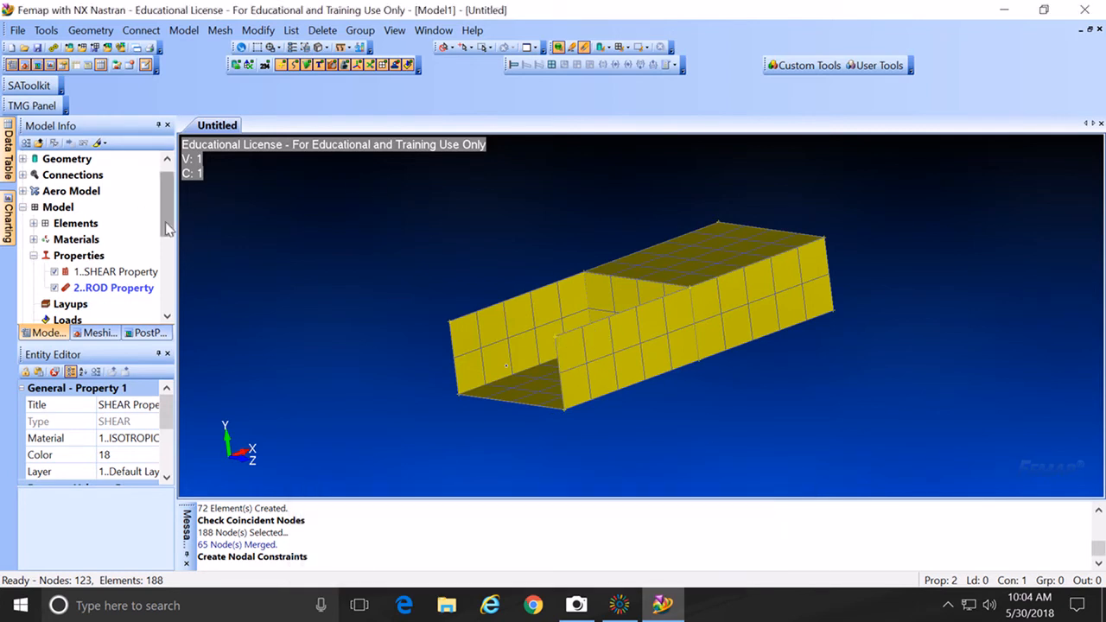
Step: Turn on the display of all nine ruled surfaces in the model's geometry
scroll(166, 198, "up", 1)
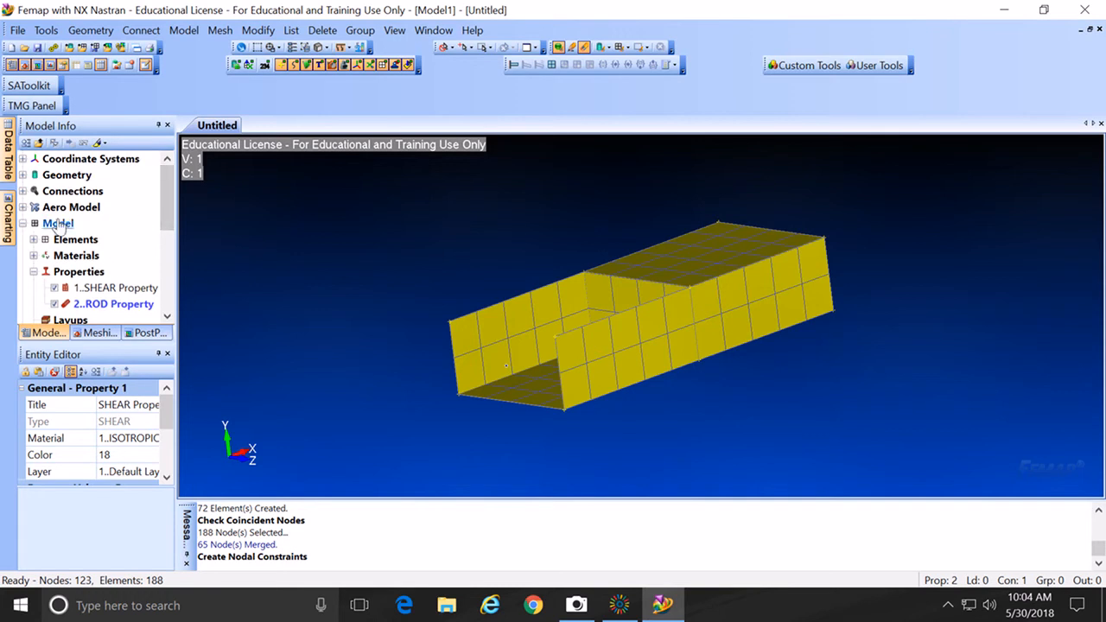
left_click(23, 176)
left_click(43, 175)
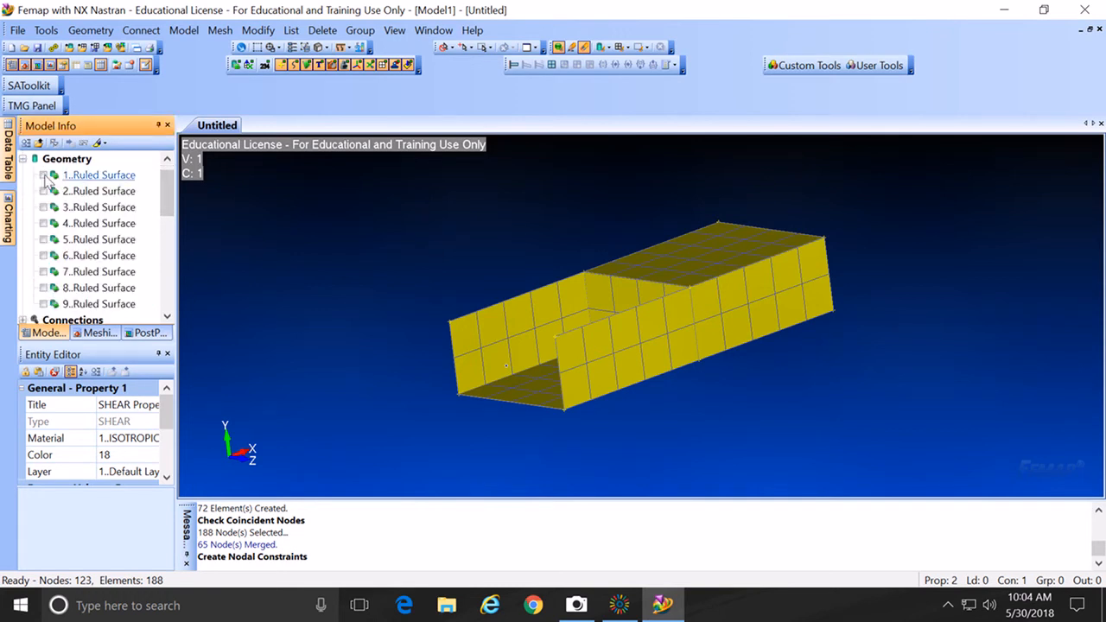
left_click(43, 191)
left_click(43, 207)
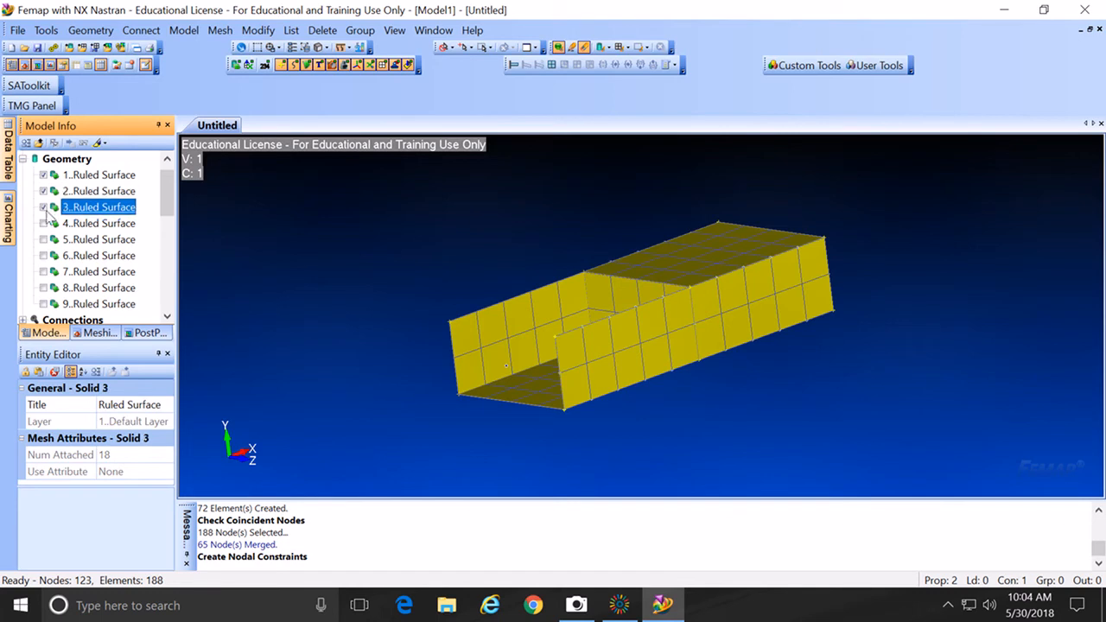
left_click(43, 223)
left_click(43, 239)
left_click(43, 256)
left_click(43, 271)
left_click(43, 288)
left_click(43, 304)
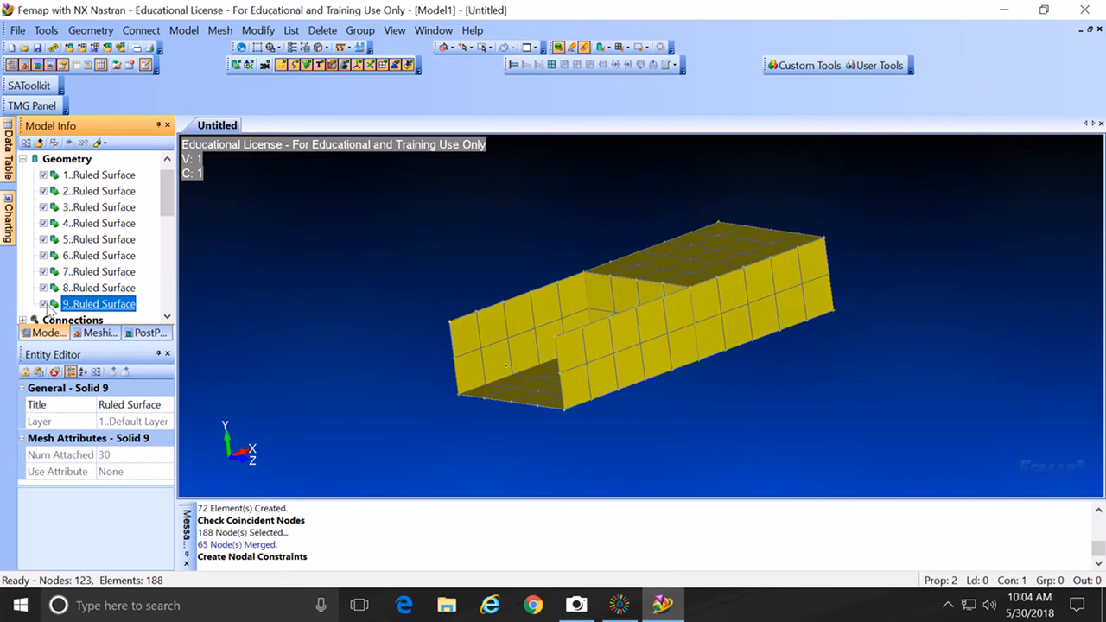
Step: Apply a Fixed nodal constraint in all six degrees of freedom to the nine nodes along the open end's bottom and two vertical edges
mouse_move(637, 317)
middle_mouse_down()
mouse_move(676, 338)
mouse_move(711, 317)
mouse_move(622, 294)
mouse_move(631, 229)
mouse_move(637, 306)
mouse_move(654, 329)
mouse_move(615, 332)
mouse_move(617, 370)
mouse_move(629, 328)
middle_mouse_up()
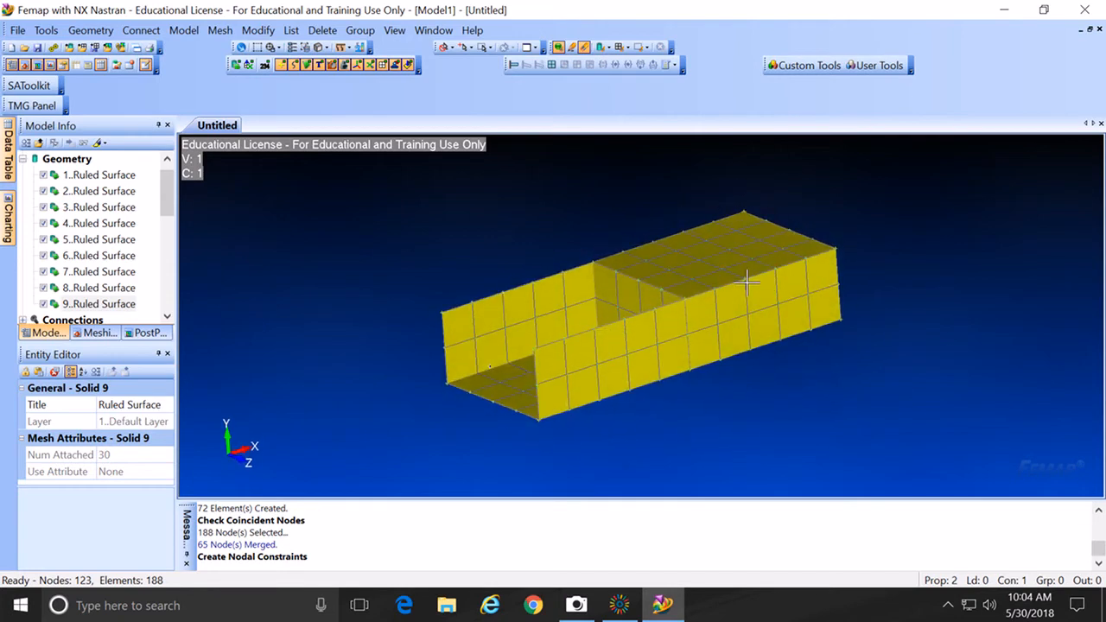
middle_click_drag(593, 341, 615, 310)
left_click(187, 30)
mouse_move(231, 181)
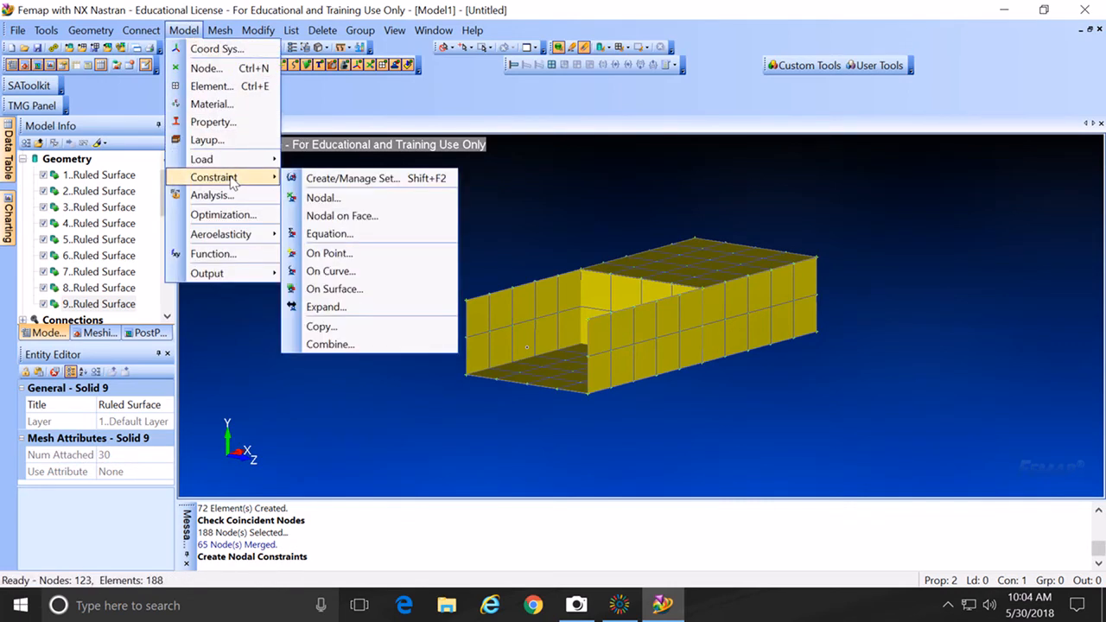
left_click(323, 198)
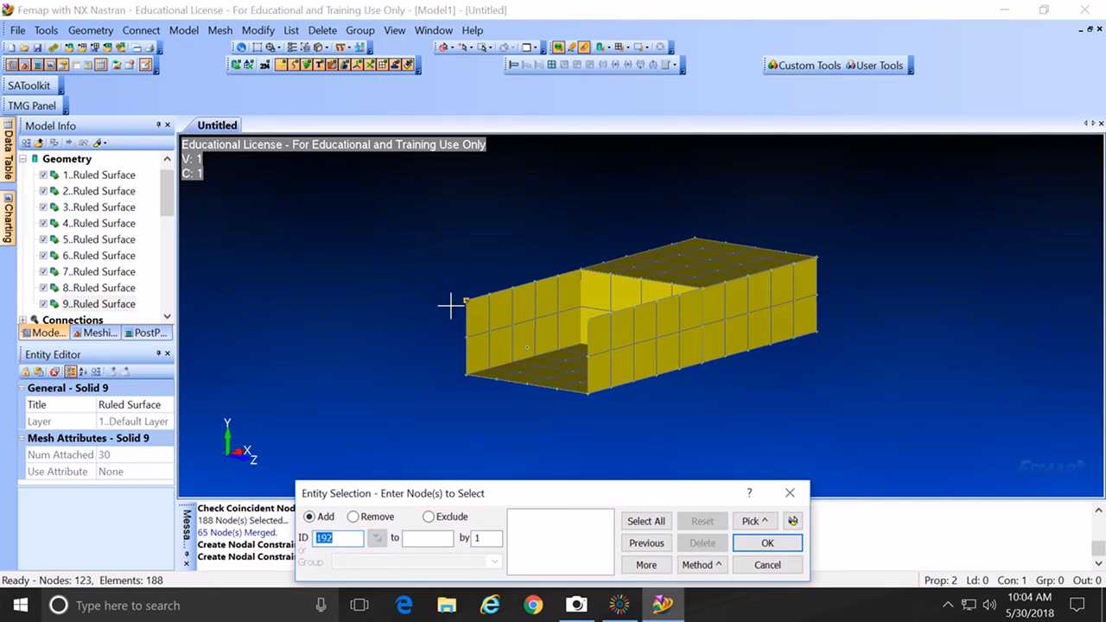
left_click(450, 306)
left_click(452, 332)
left_click(451, 372)
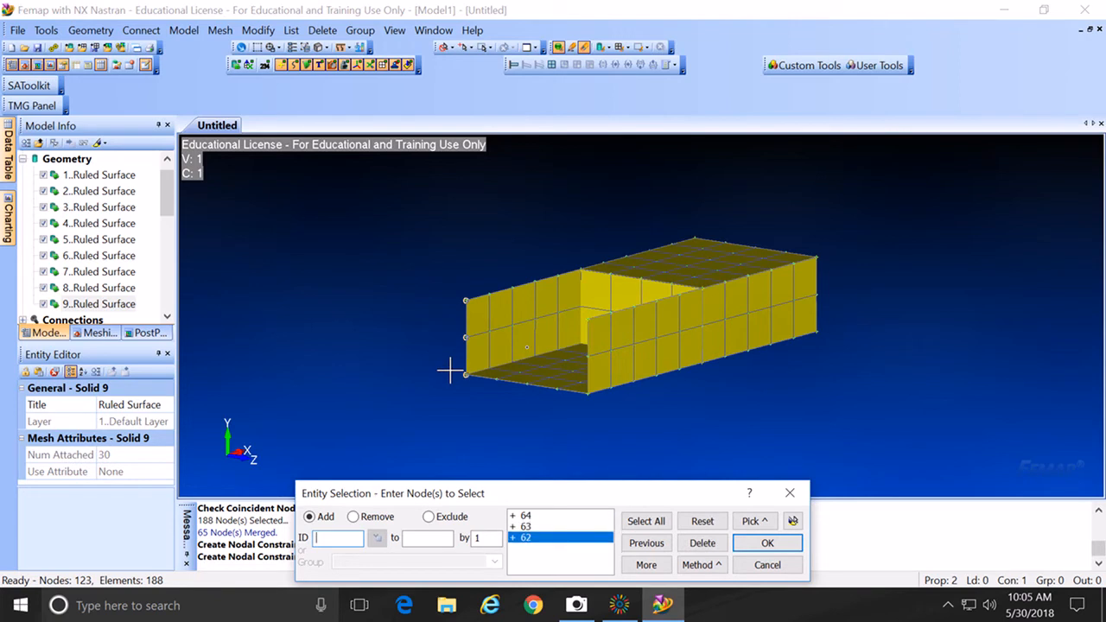
left_click(481, 389)
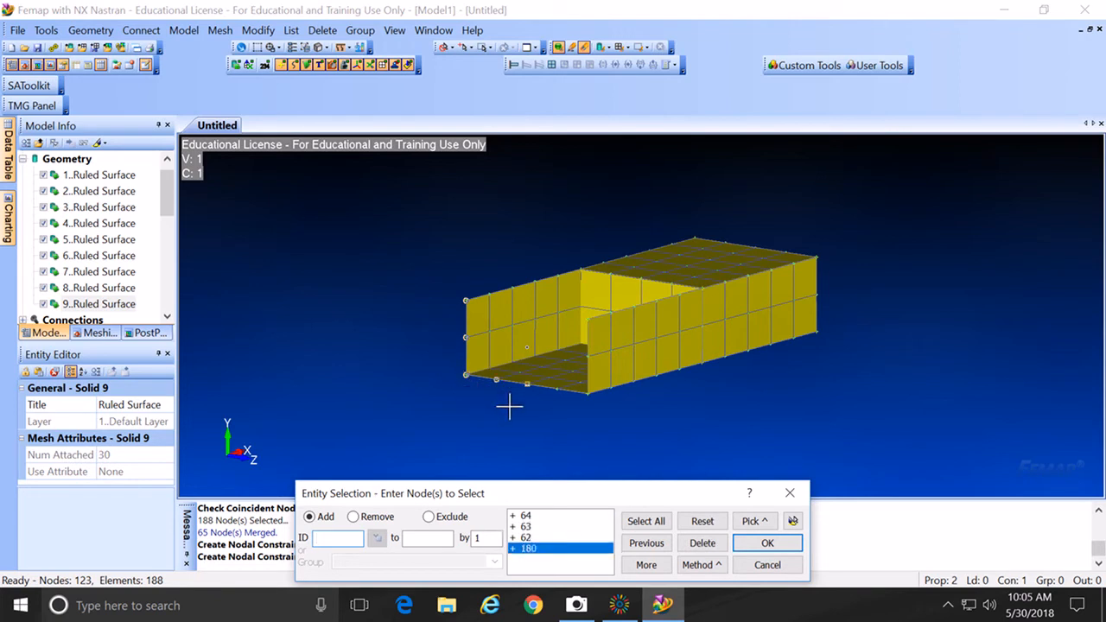
left_click(508, 405)
left_click(558, 416)
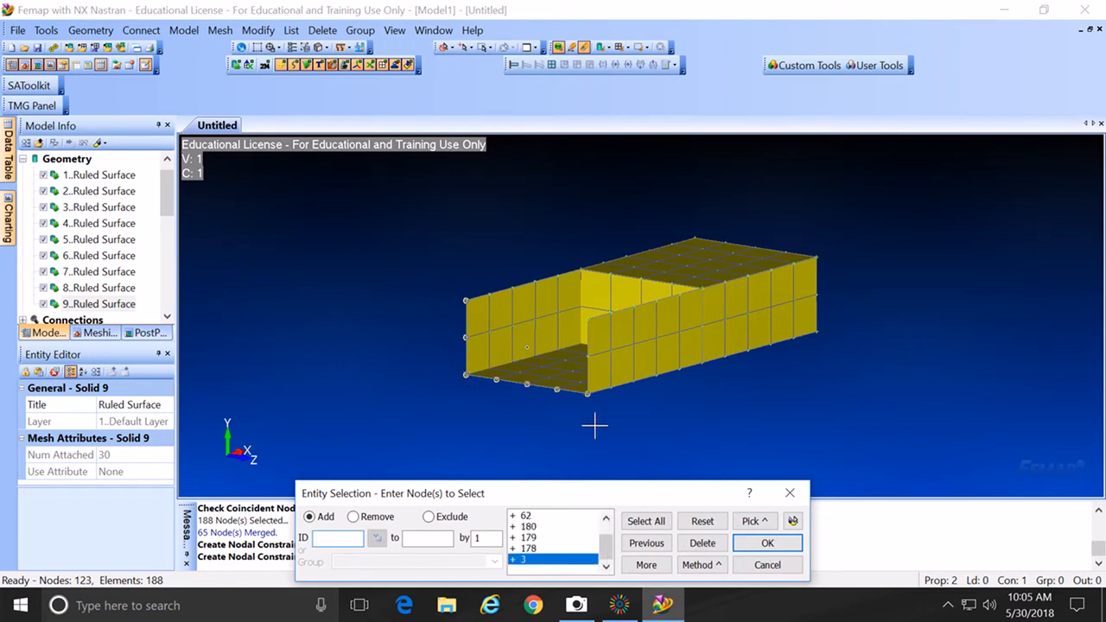
left_click(587, 358)
middle_click_drag(464, 401, 603, 409)
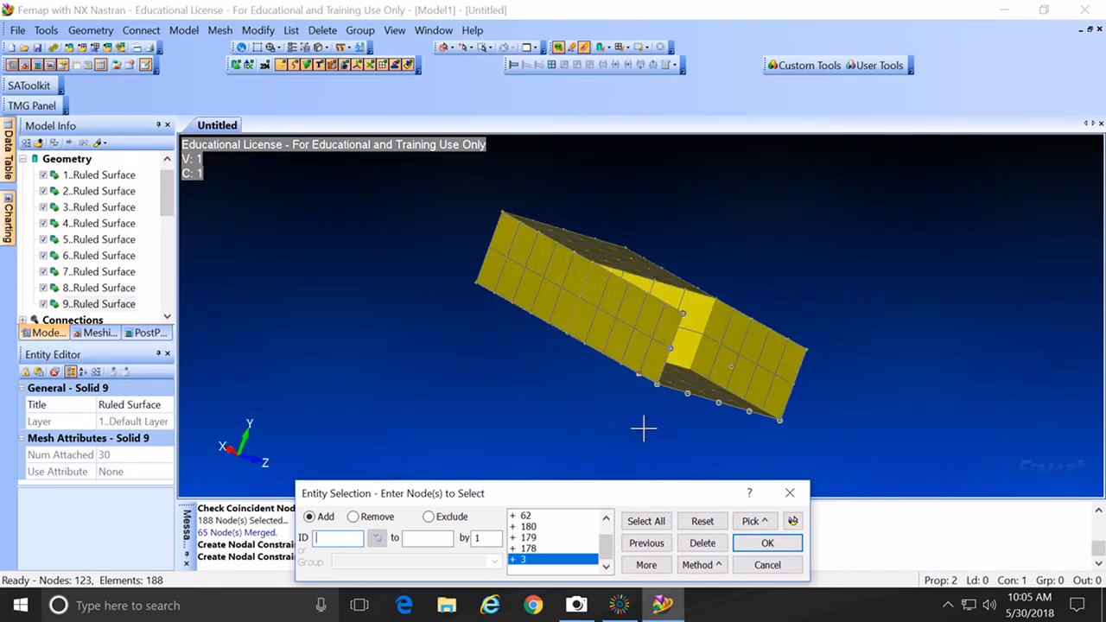
left_click(818, 378)
left_click(824, 365)
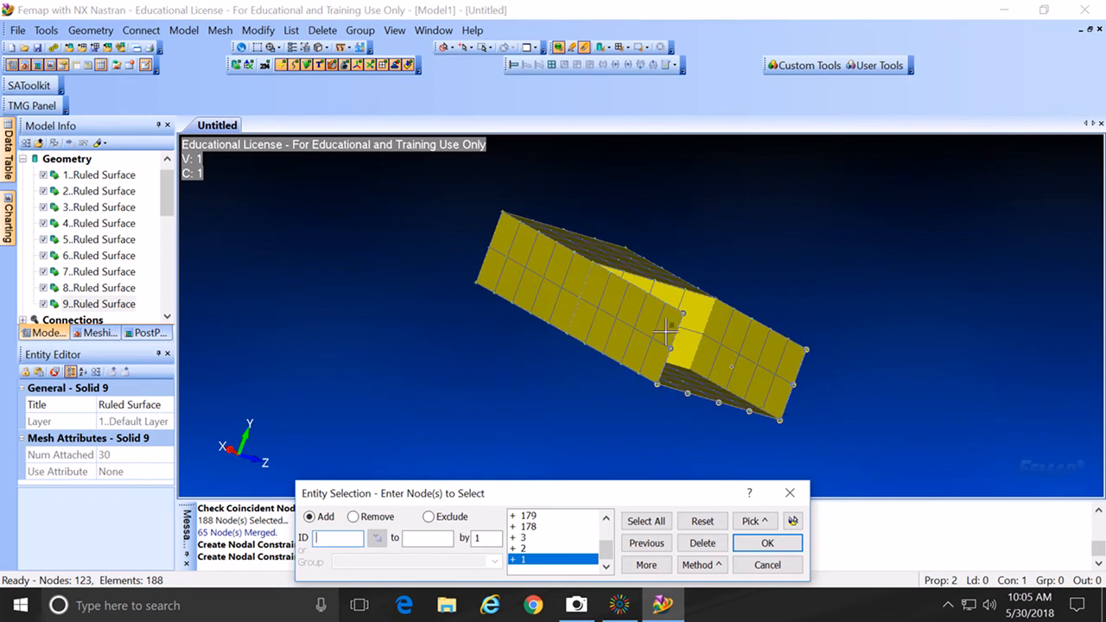
left_click(764, 545)
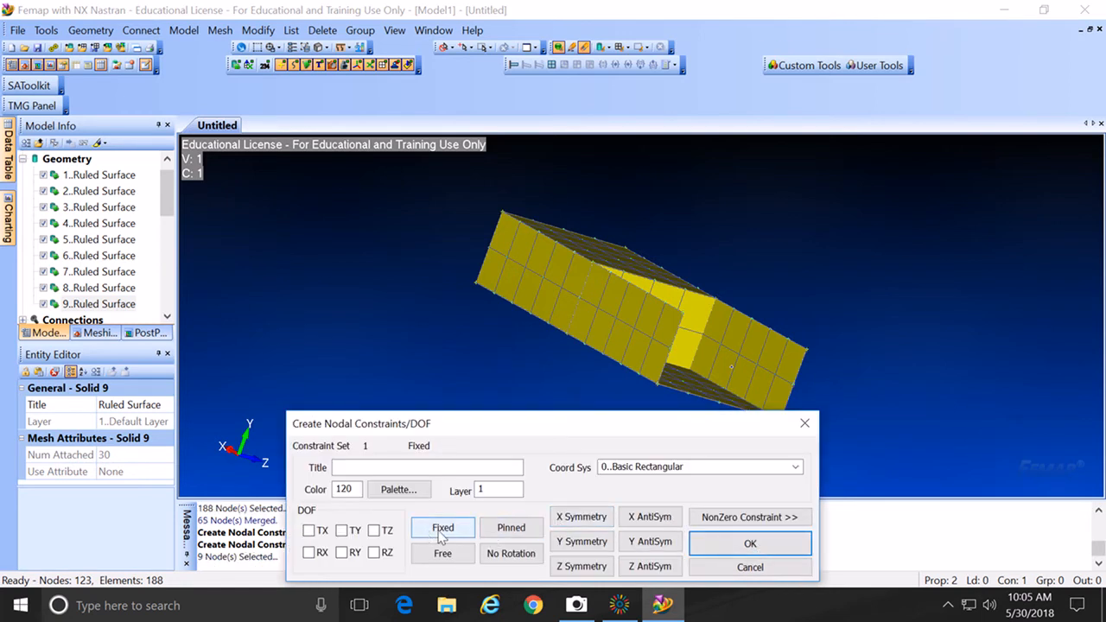
left_click(441, 531)
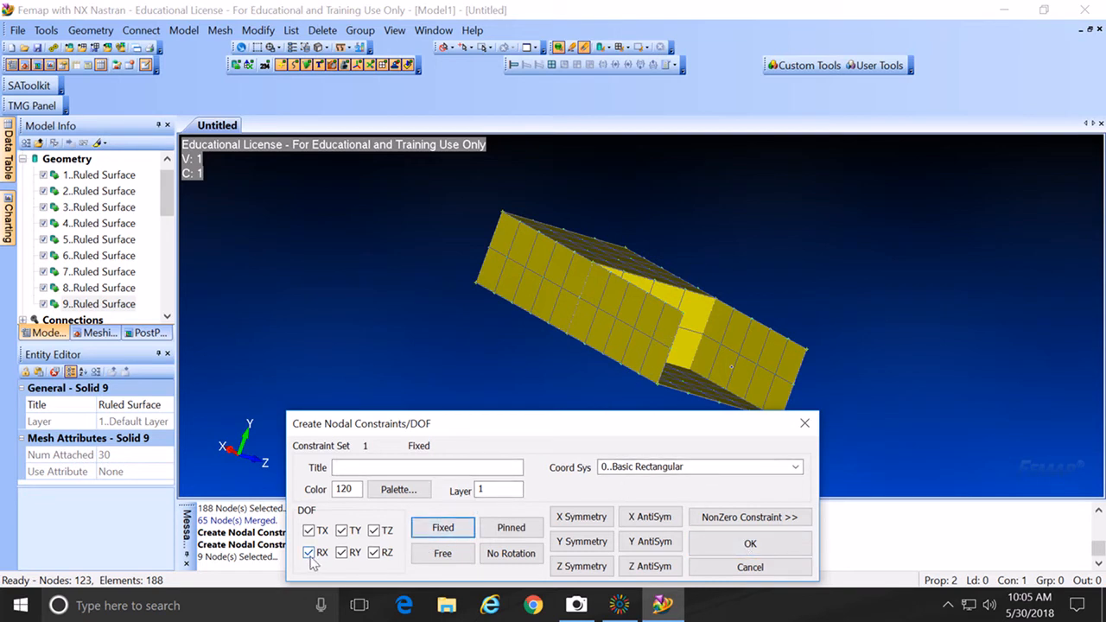
left_click(734, 542)
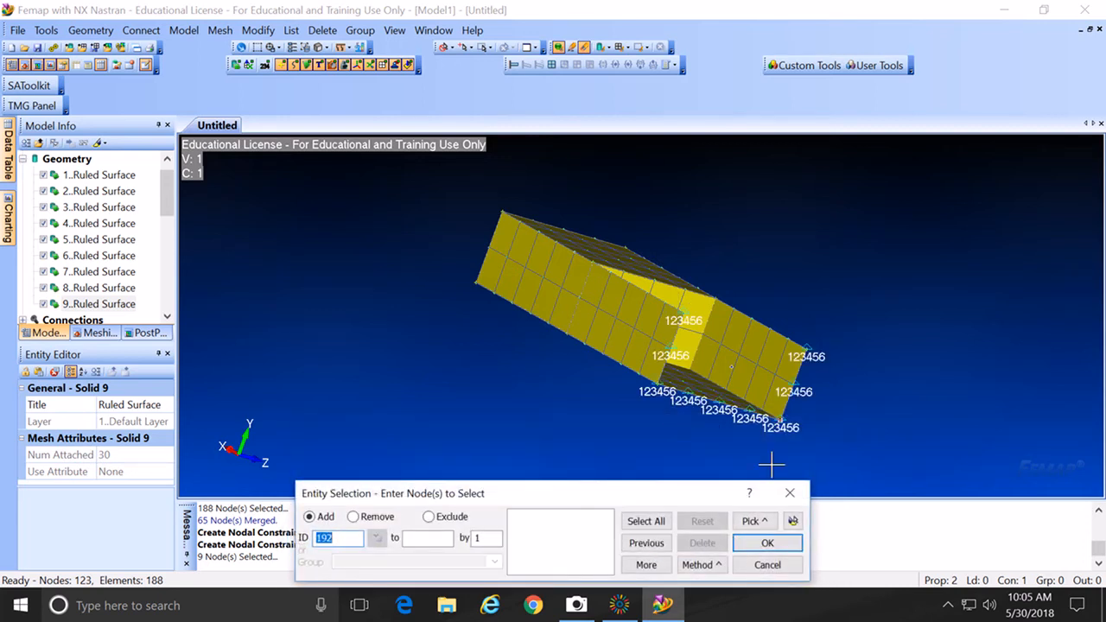
left_click(765, 565)
middle_click_drag(638, 397, 408, 376)
middle_click_drag(684, 359, 714, 373)
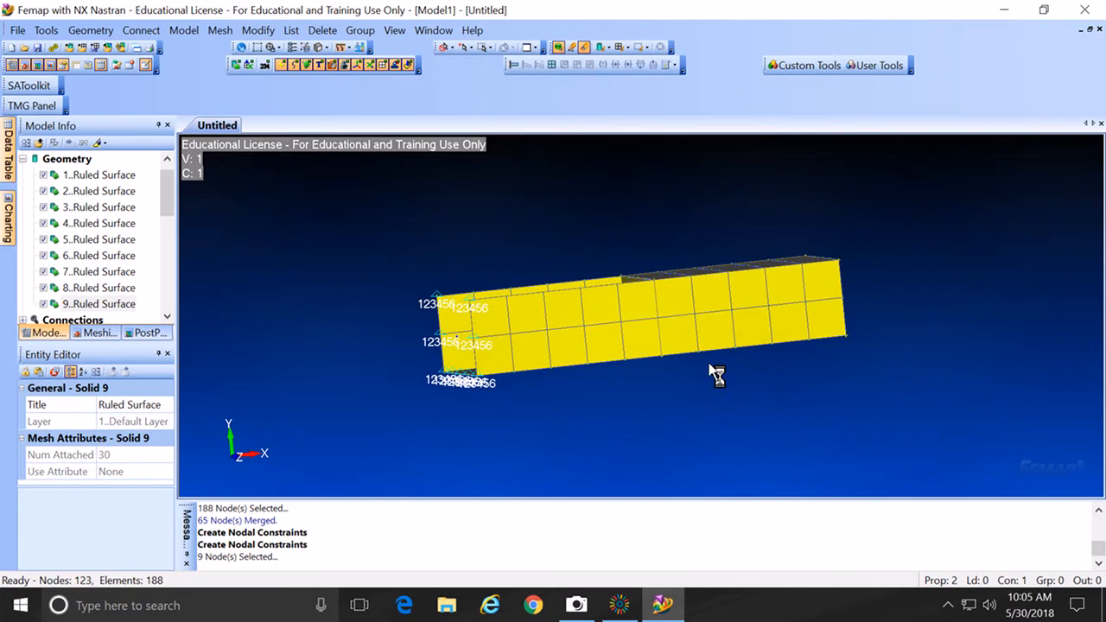
Step: Save the model under the name "model" in the Example_5 folder on the Desktop
left_click(17, 30)
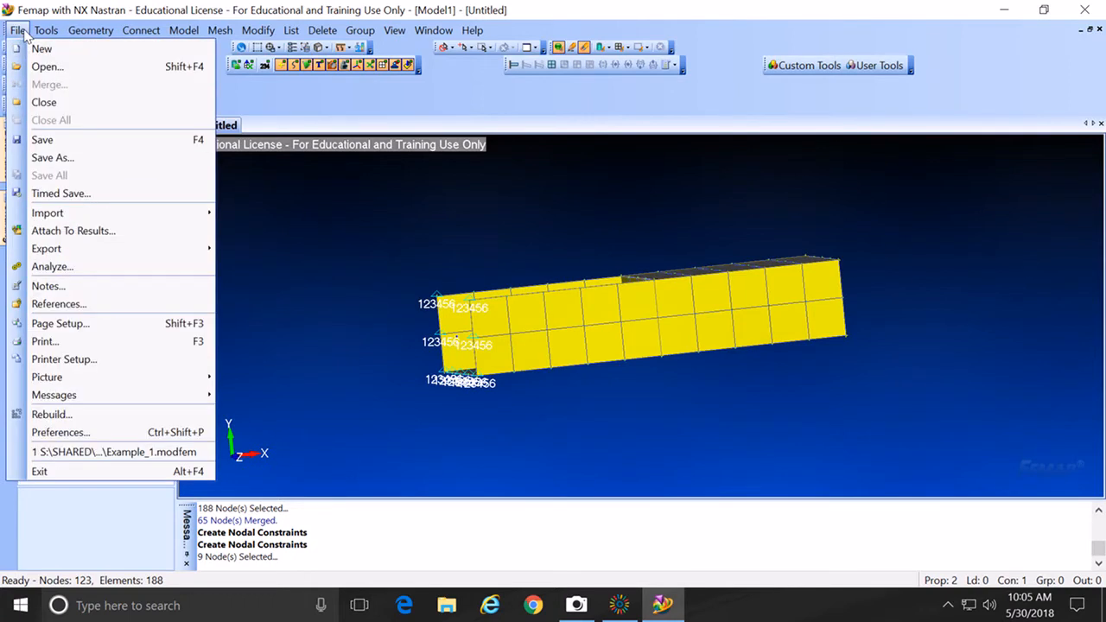
left_click(43, 158)
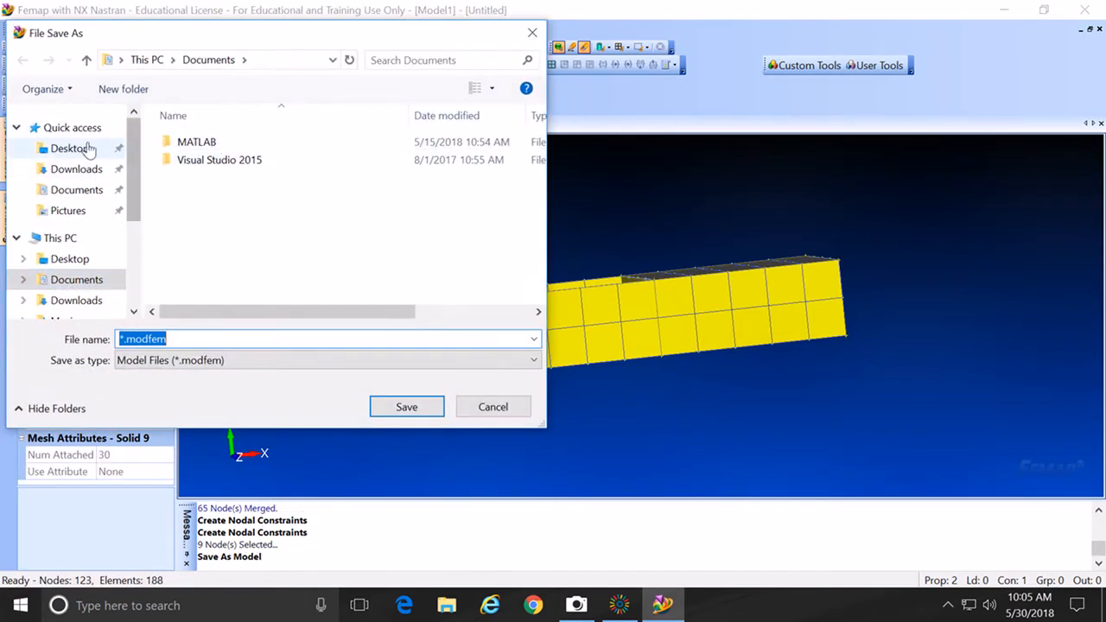
left_click(82, 149)
double_click(195, 150)
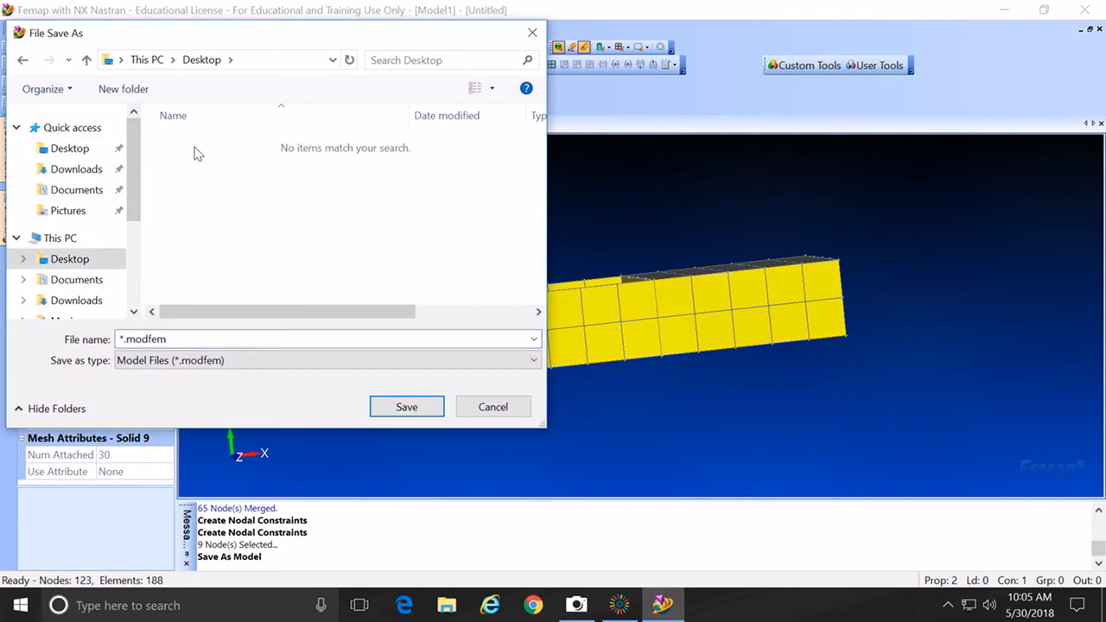
left_click(178, 337)
type("m")
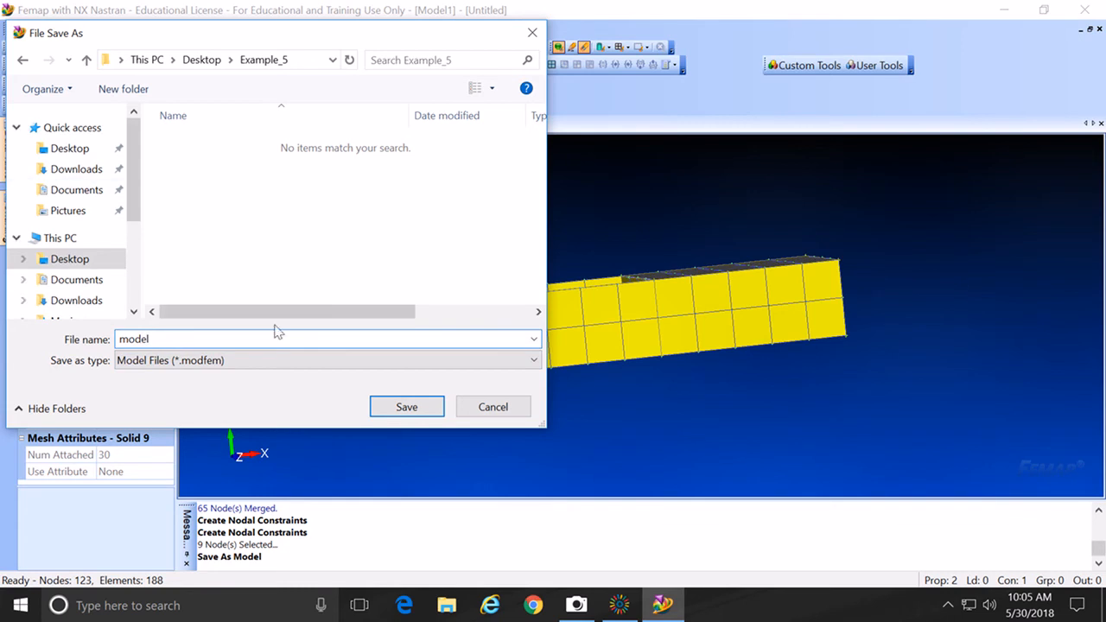
left_click(415, 406)
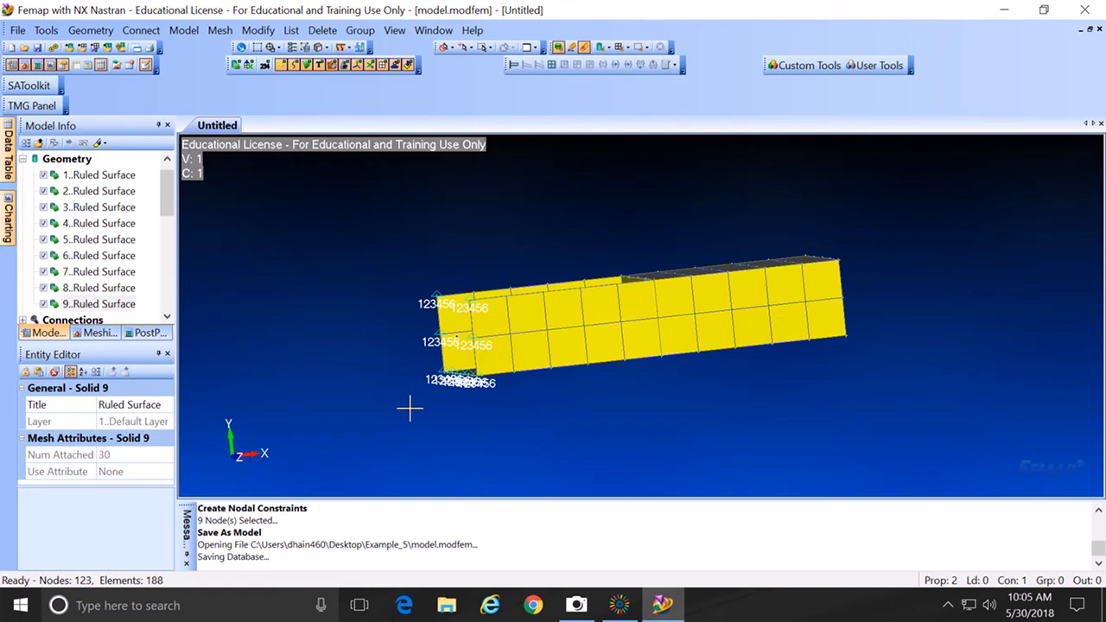
Step: Save a copy of the model as "model_Vy_Only" in the Example_5 folder
left_click(19, 30)
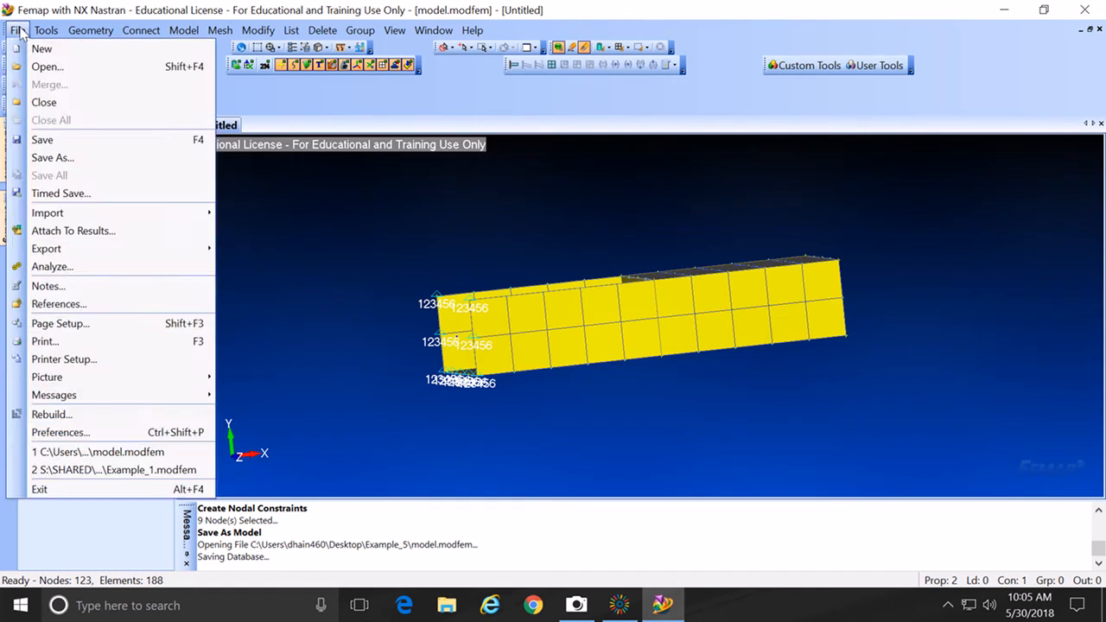
left_click(52, 158)
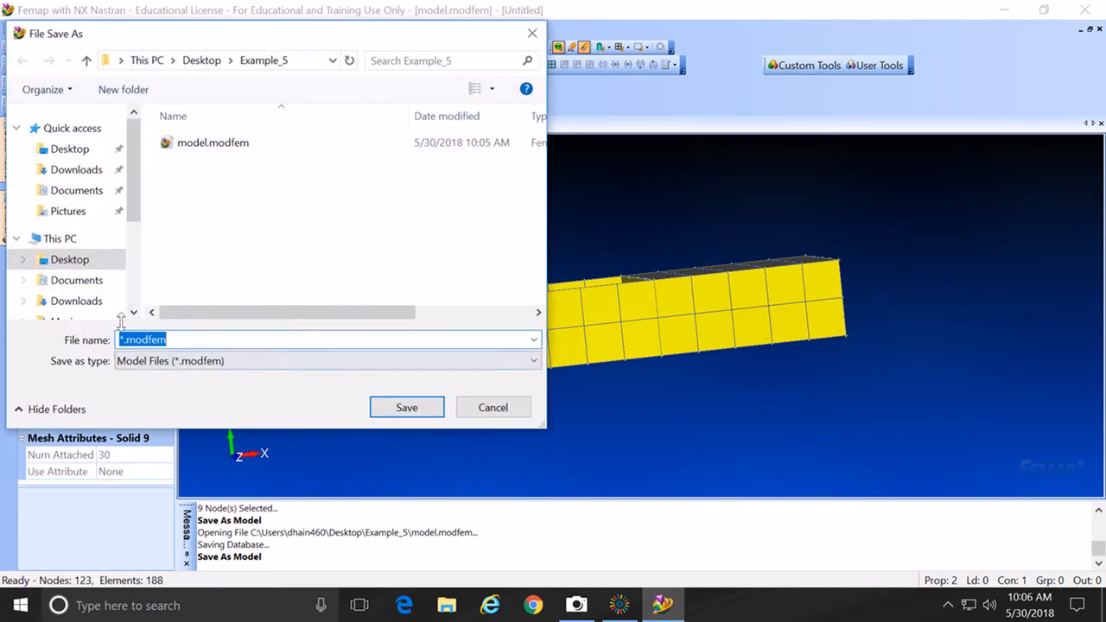
type("model")
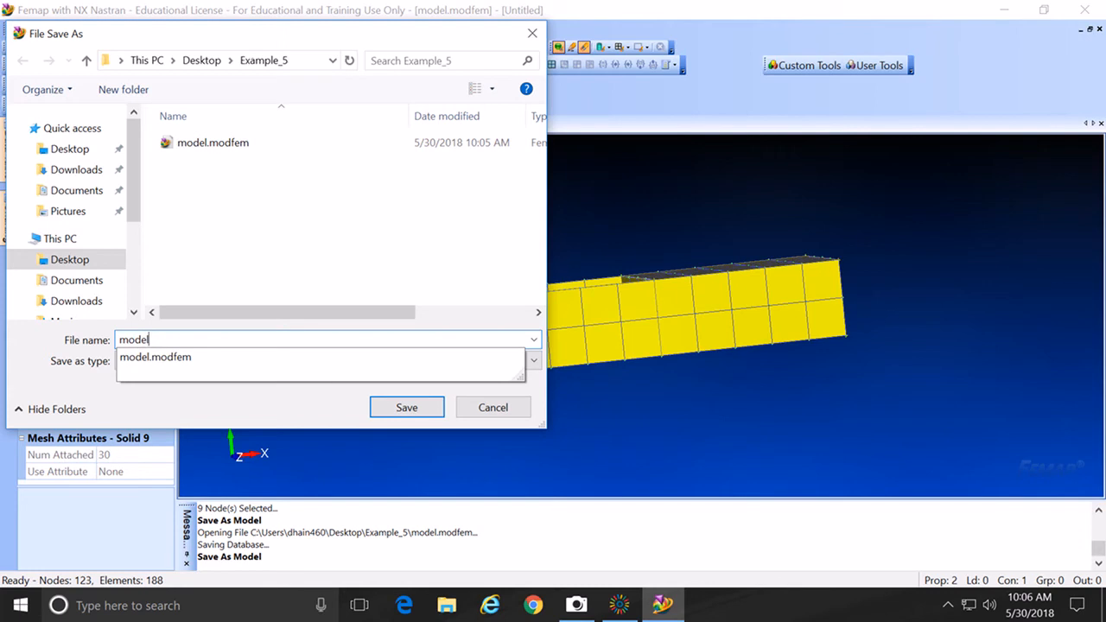
type("_Vy")
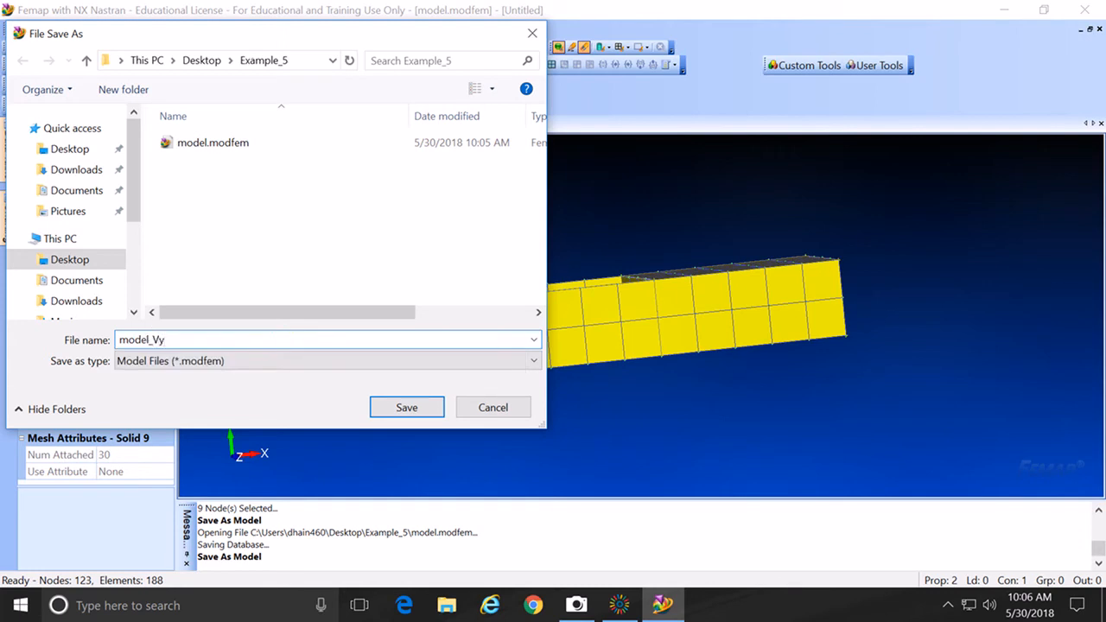
type("_Only")
left_click(417, 410)
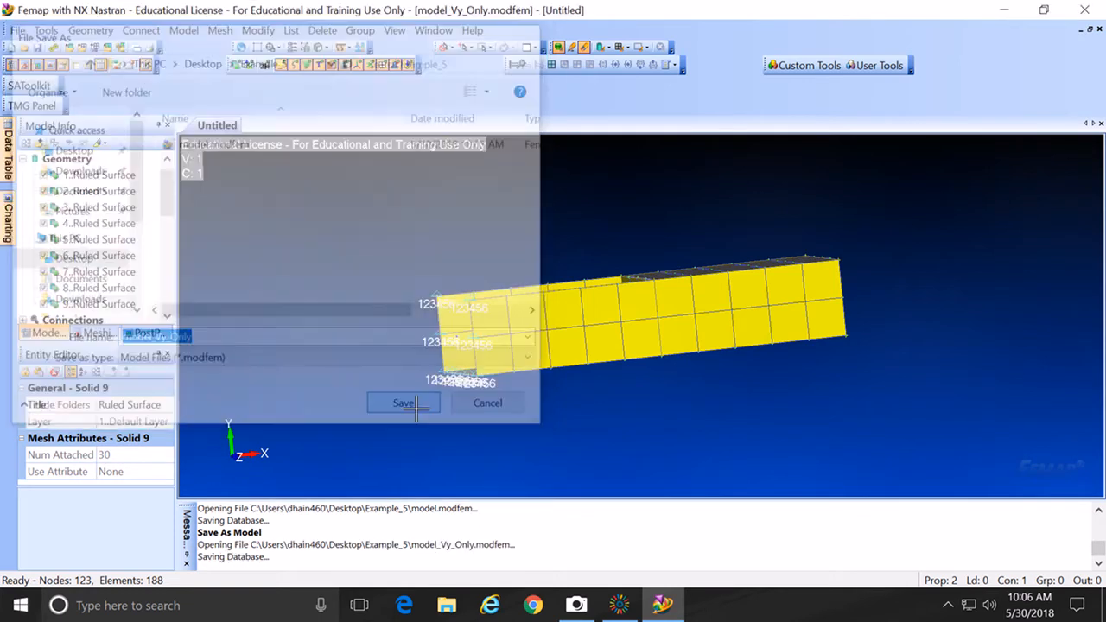
Step: Start a nodal load and create a new load set titled "Vy=2000" for it
middle_click_drag(747, 336, 640, 354)
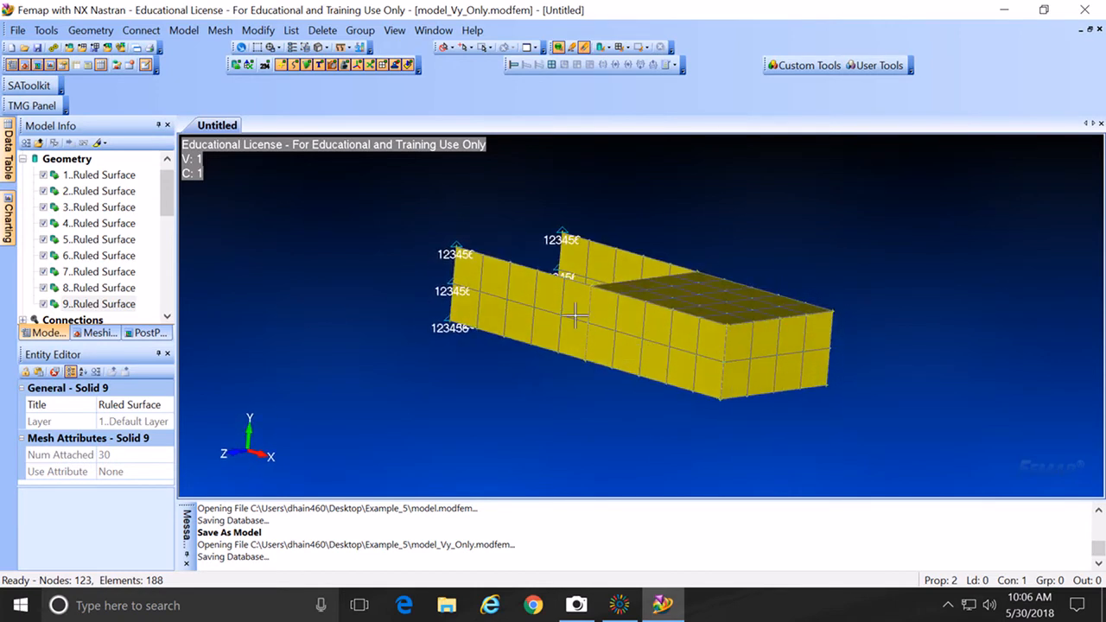
left_click(184, 31)
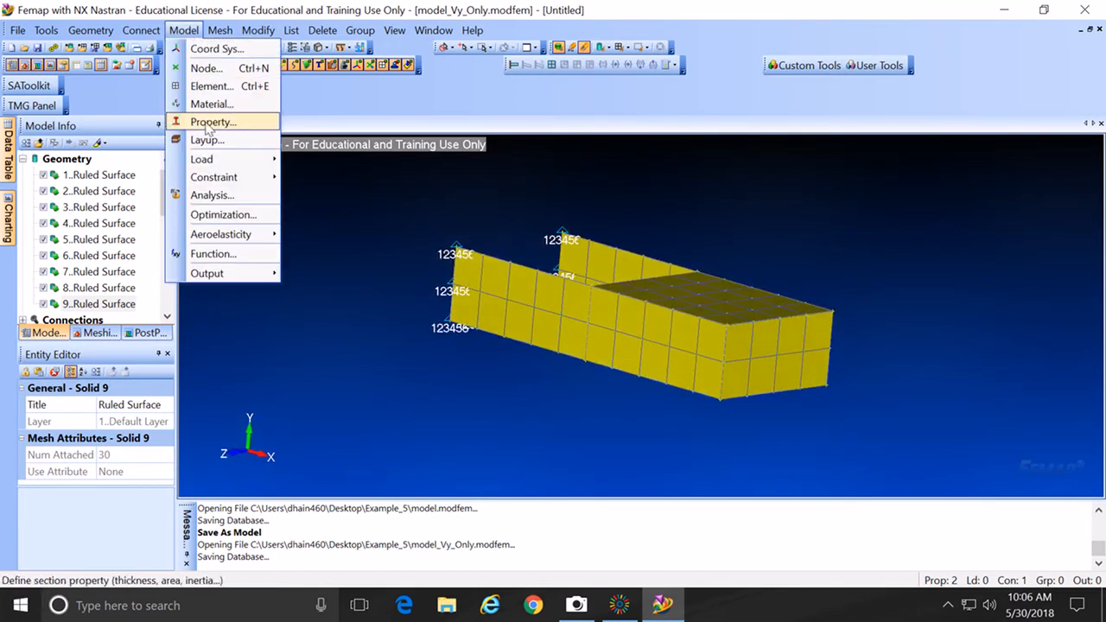
mouse_move(210, 164)
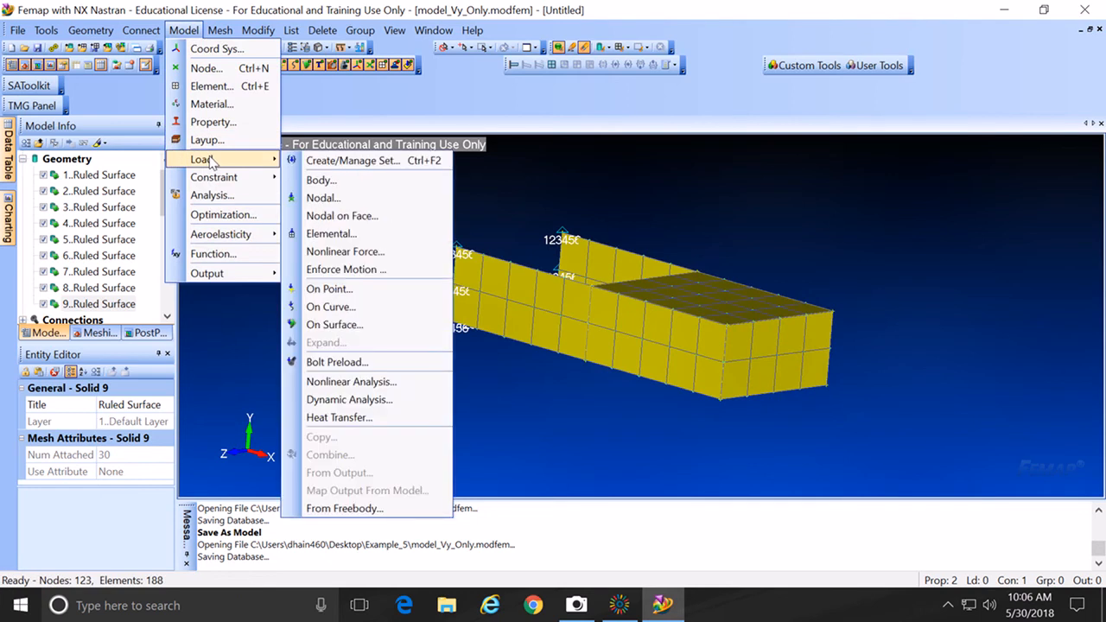
left_click(330, 201)
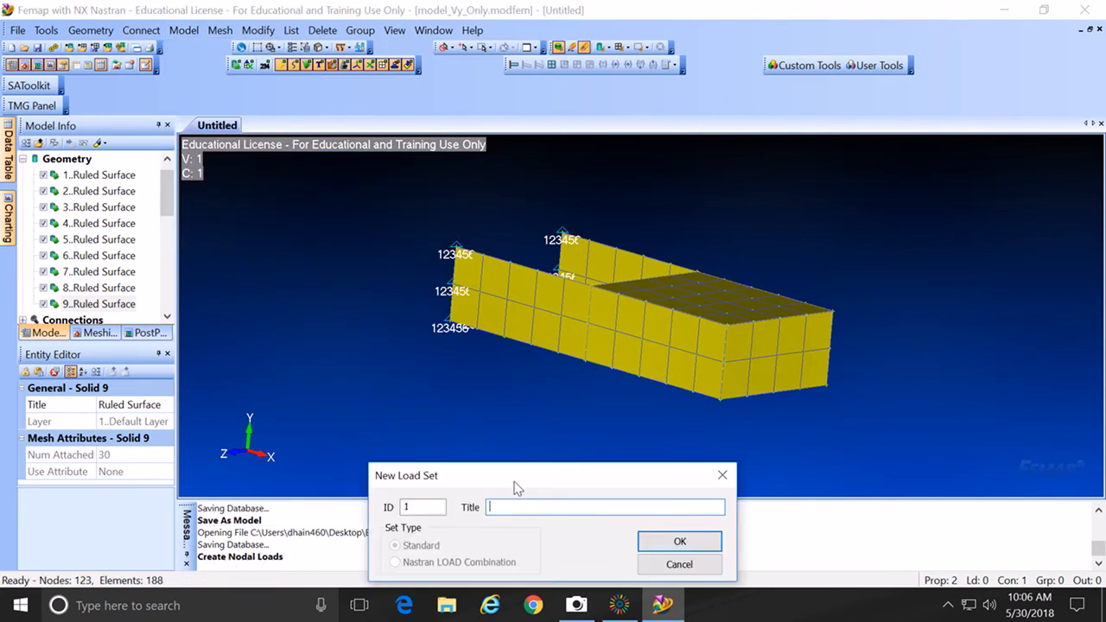
left_click_drag(515, 482, 451, 385)
type("Vy=")
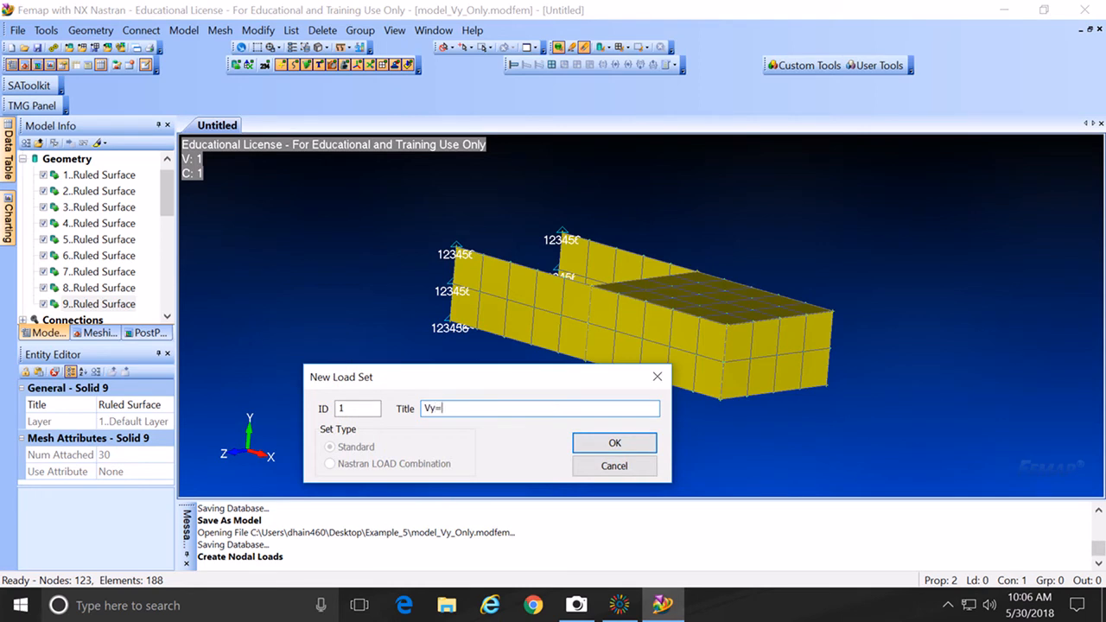
type("2000")
left_click(614, 442)
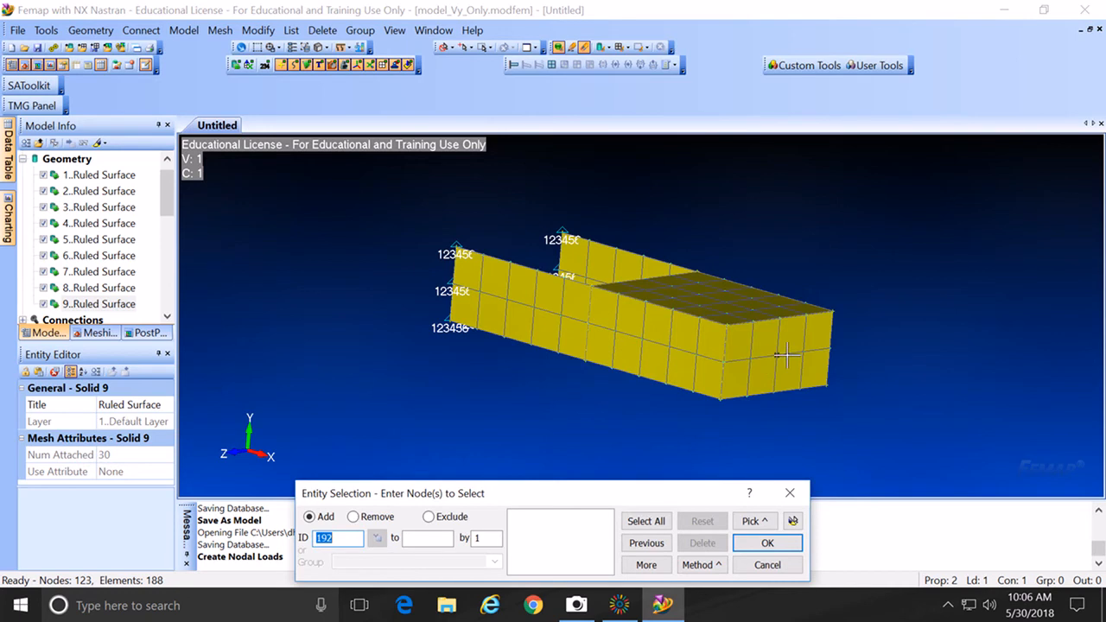
Step: Apply a constant nodal force with FY of 2000 to the node at the center of the closed end face
middle_click_drag(536, 378, 585, 385)
scroll(584, 386, "up", 2)
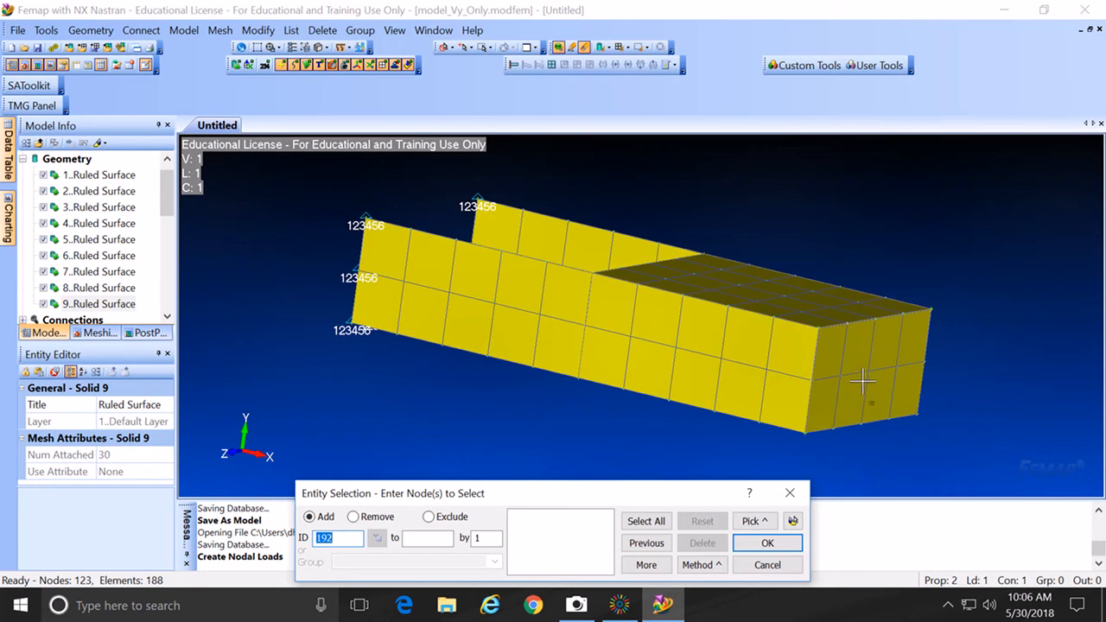
middle_click_drag(714, 454, 756, 462)
middle_click_drag(848, 451, 907, 403)
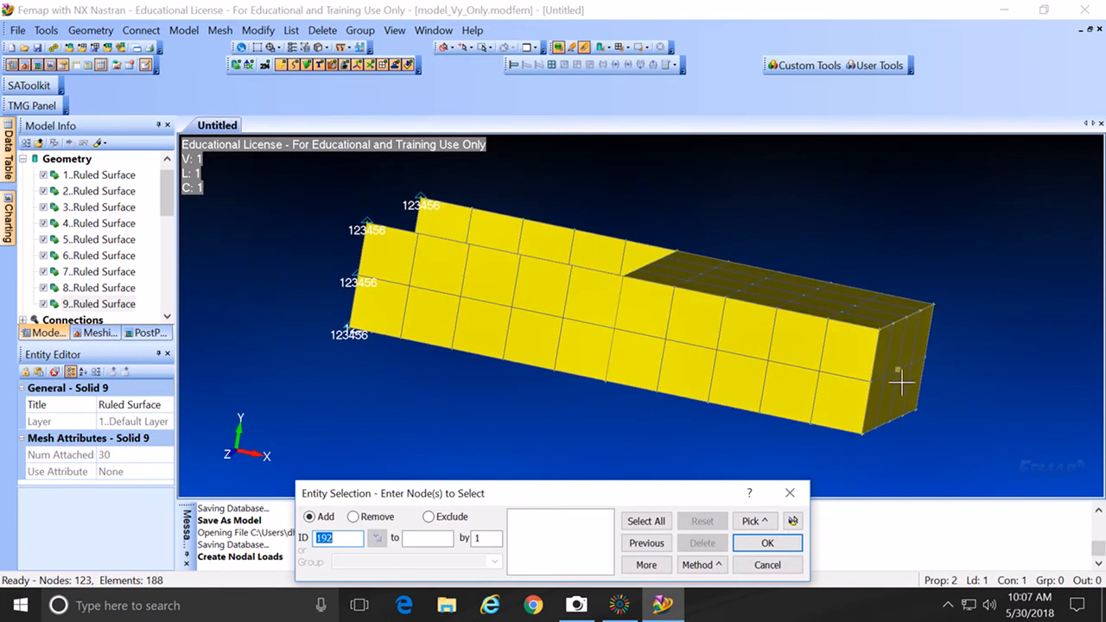
left_click(900, 382)
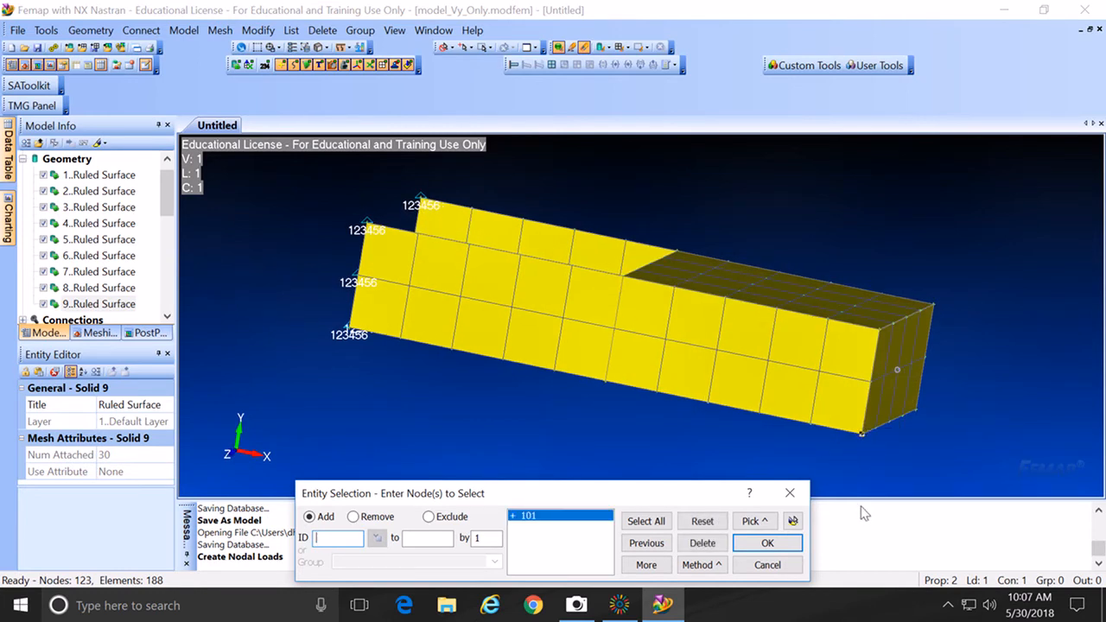
left_click(790, 546)
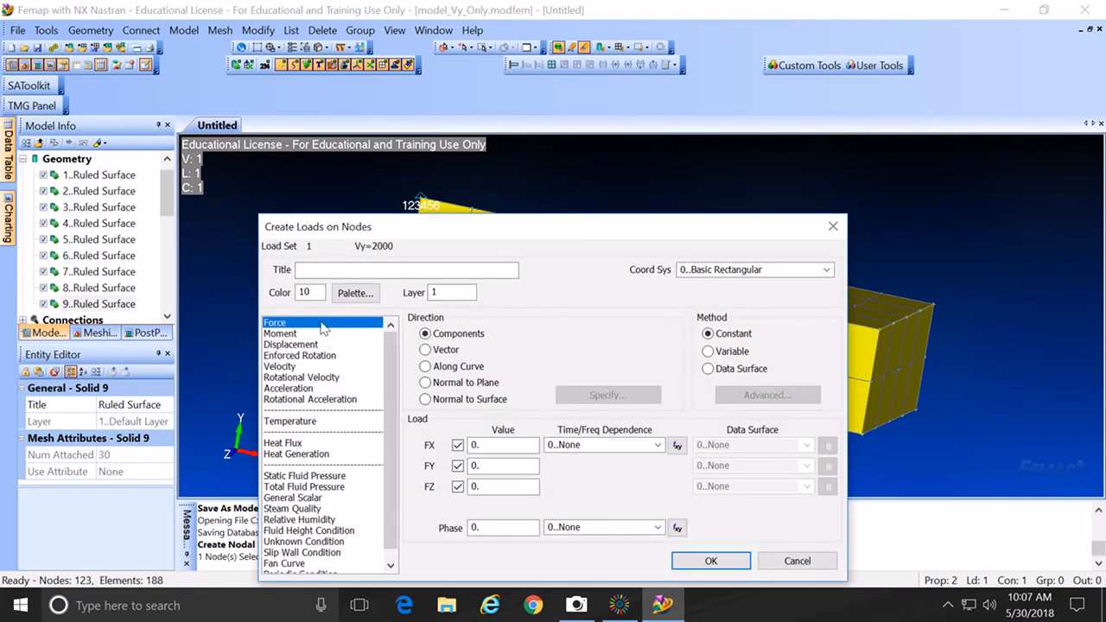
left_click_drag(545, 232, 664, 227)
double_click(595, 459)
type("2000")
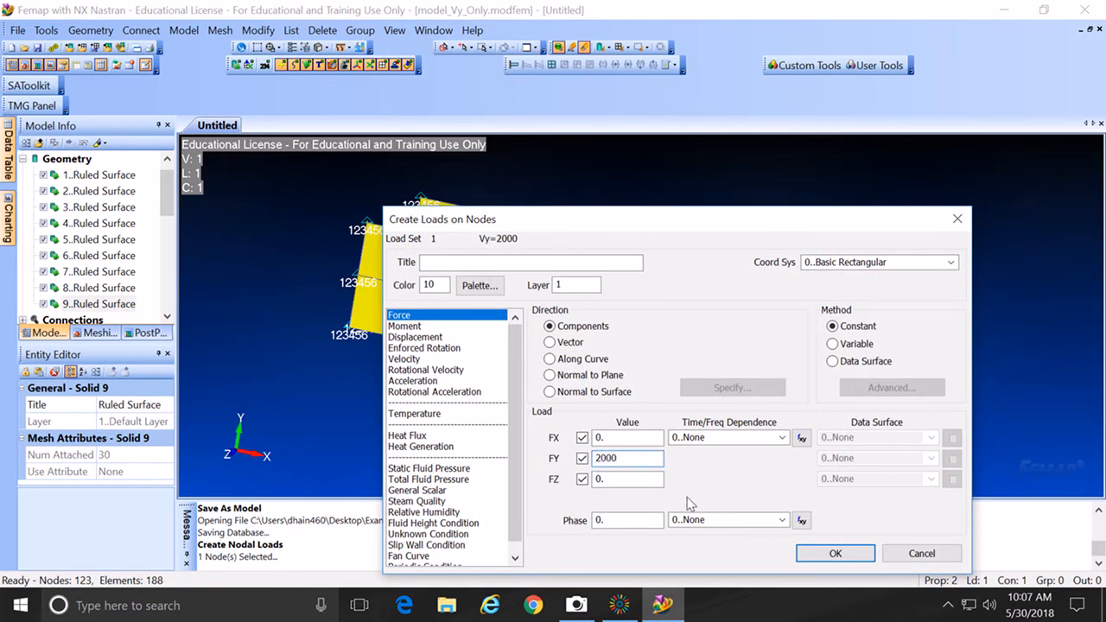
left_click(812, 554)
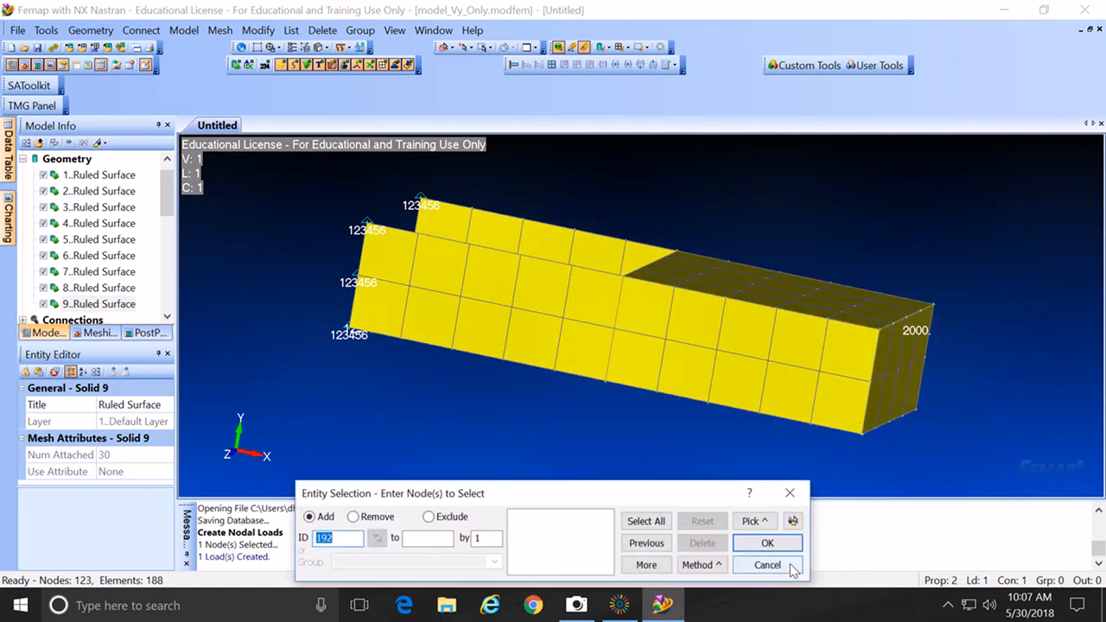
left_click(766, 565)
middle_click_drag(815, 395, 794, 389)
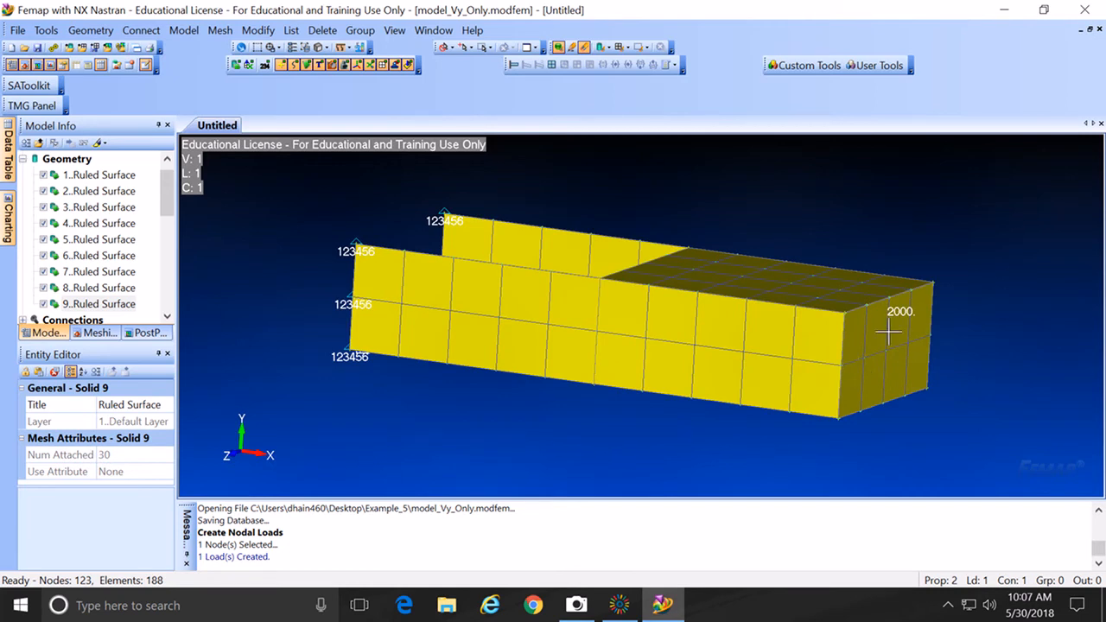
mouse_move(823, 344)
middle_mouse_down()
mouse_move(795, 346)
mouse_move(803, 367)
mouse_move(835, 353)
middle_mouse_up()
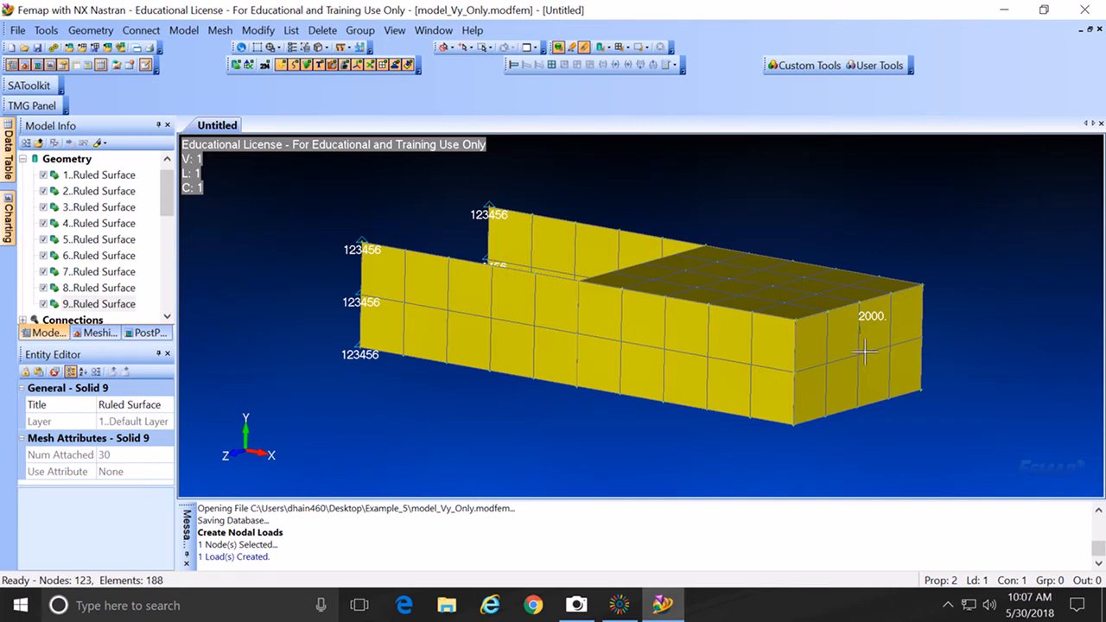
middle_click_drag(746, 368, 778, 381)
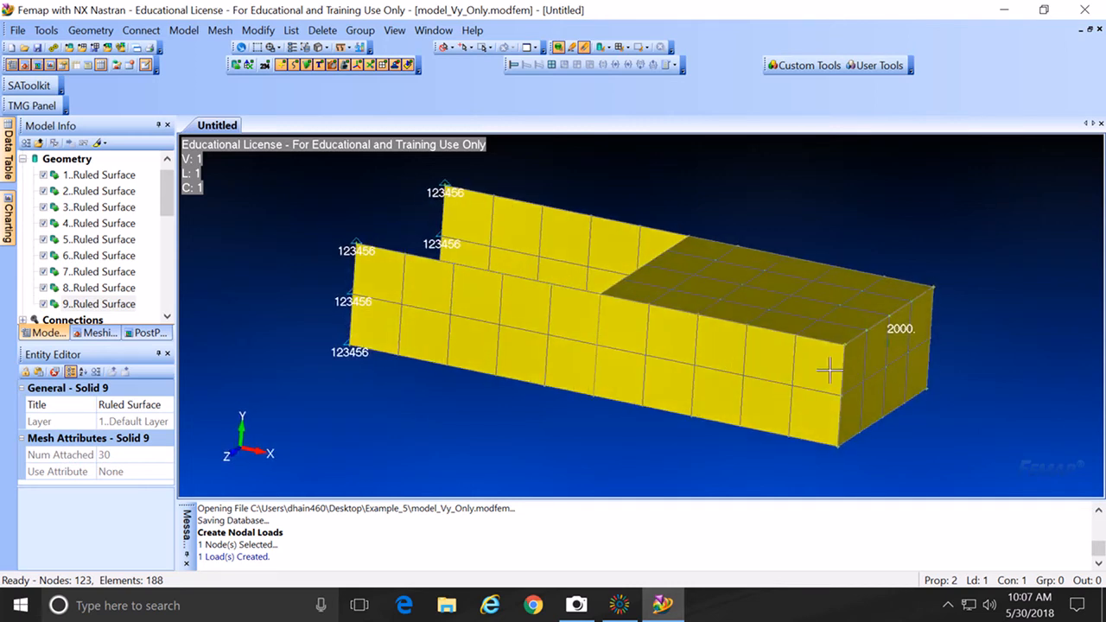
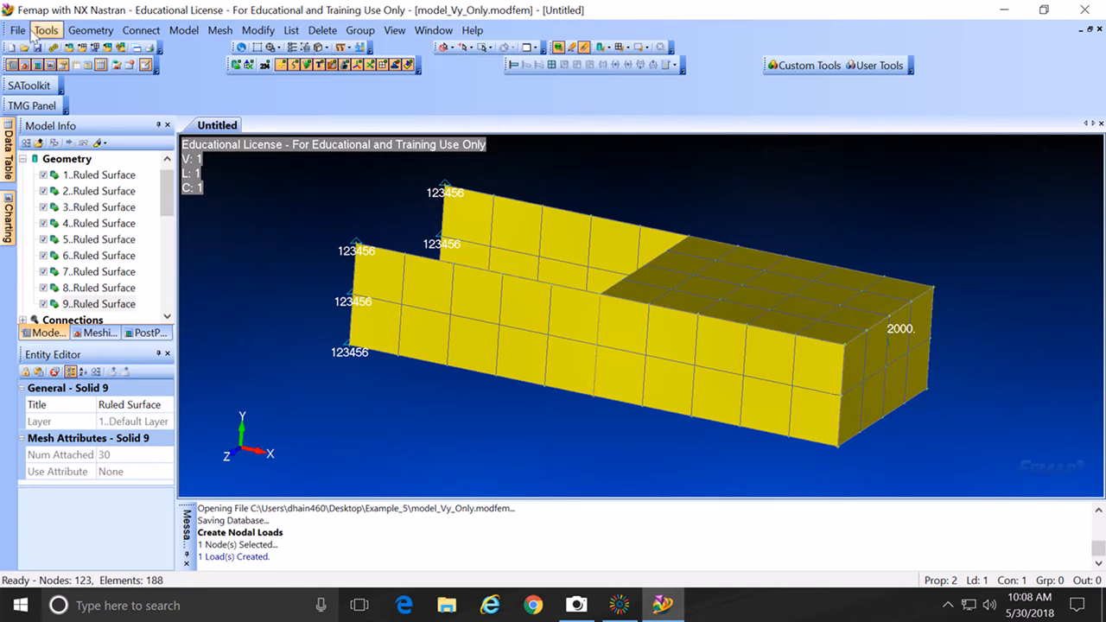
left_click(622, 604)
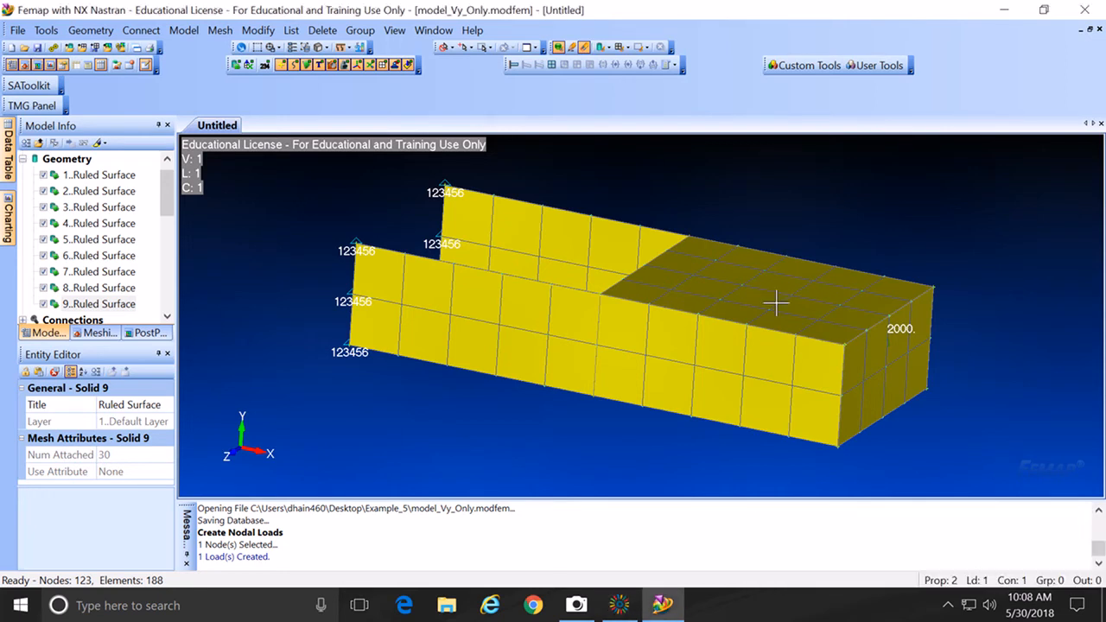
middle_click_drag(683, 332, 484, 259)
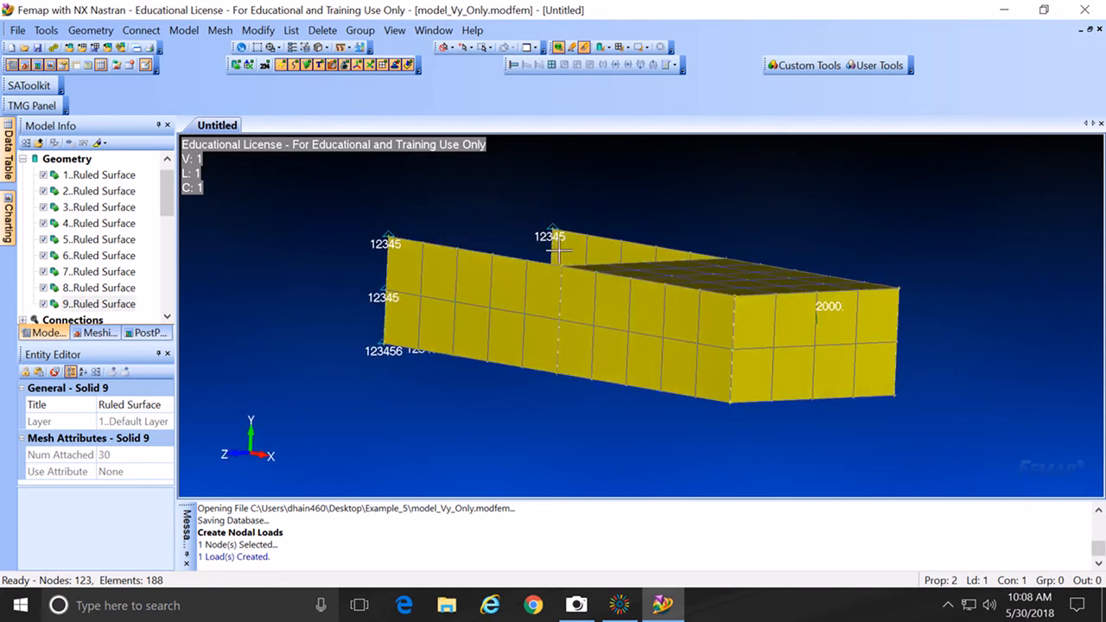
Step: Fully rebuild and compact the model database, and save the model
left_click(17, 30)
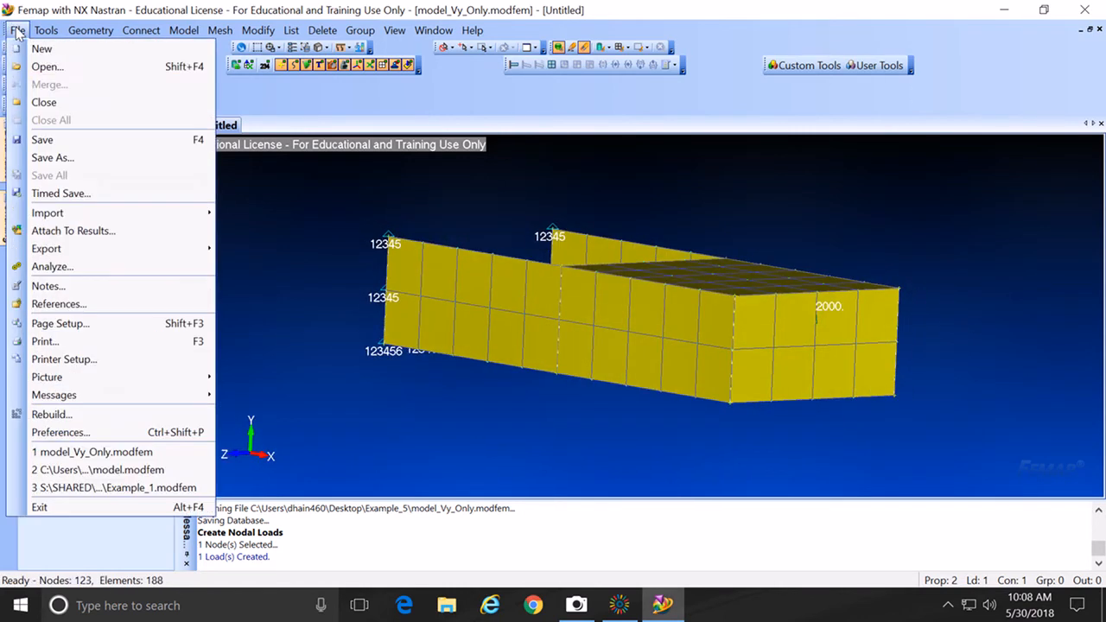
left_click(76, 414)
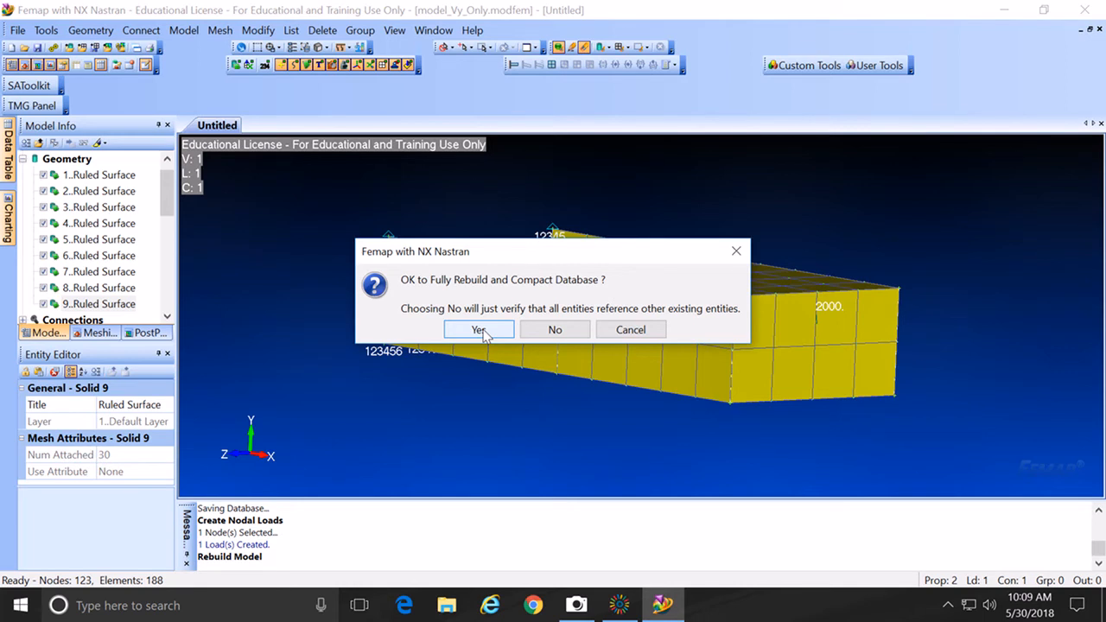
left_click(479, 331)
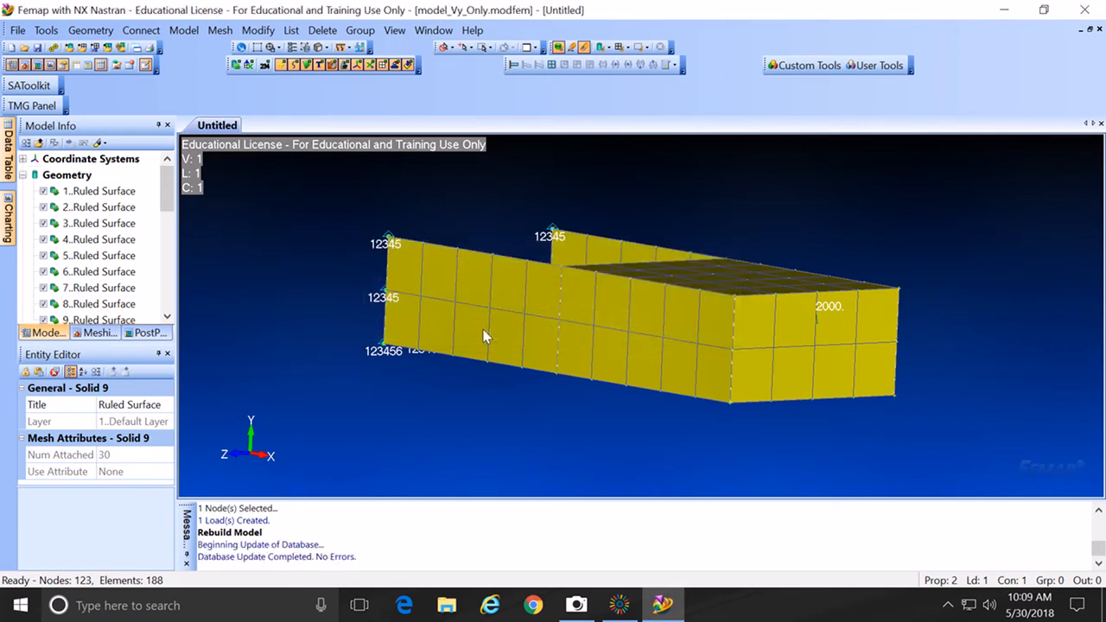
left_click(38, 49)
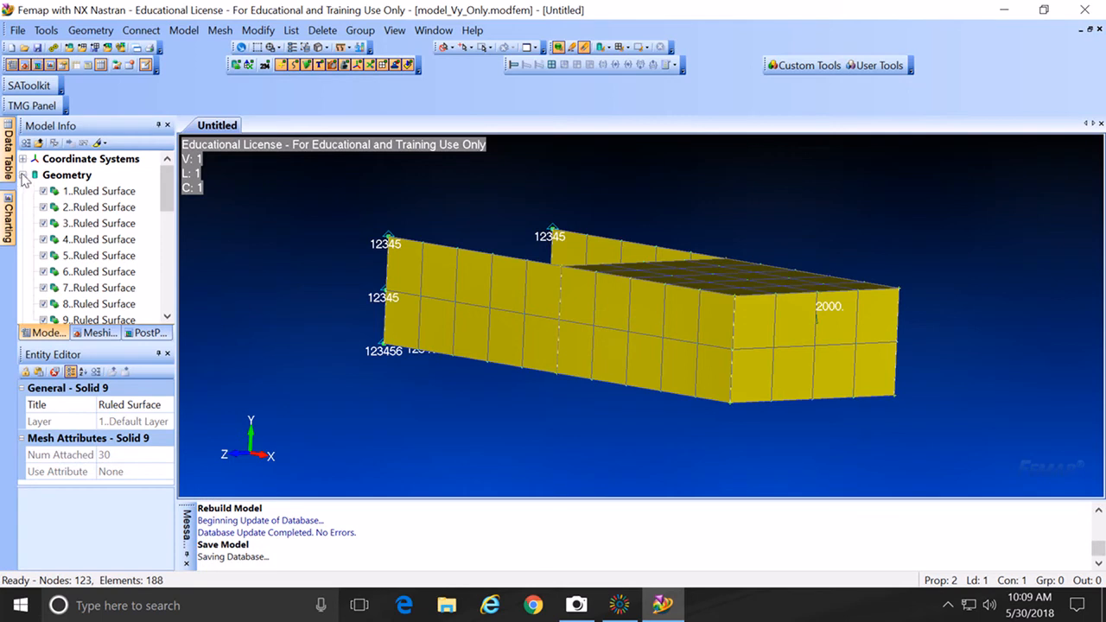
Step: Create a static NX Nastran analysis set titled "Nastran Vy=2000" using the integrated solver
left_click(22, 175)
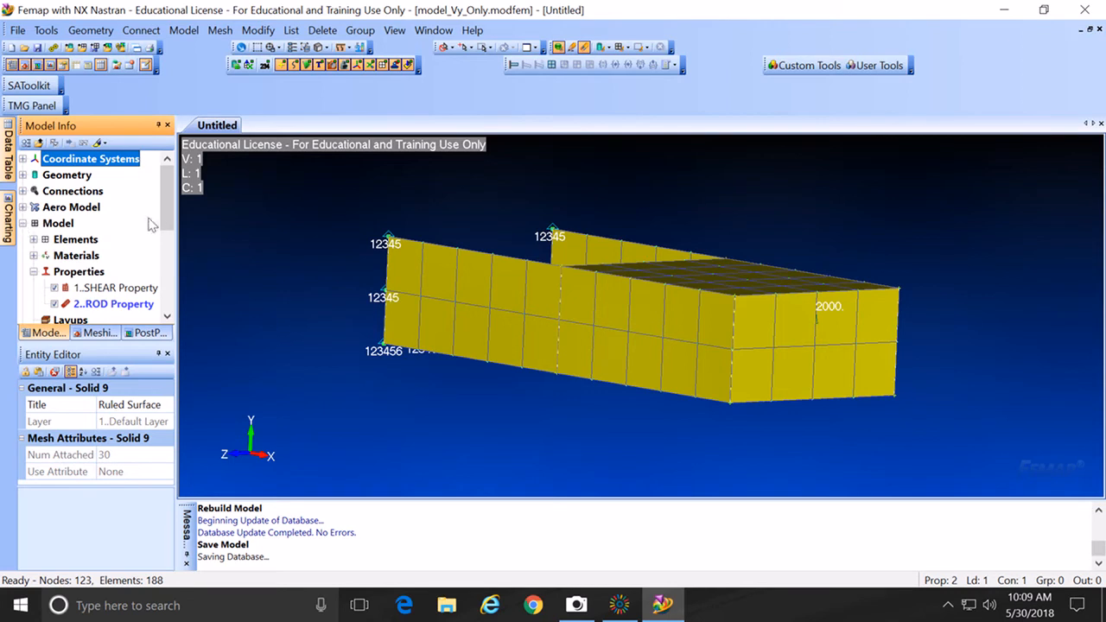
left_click_drag(166, 210, 164, 273)
left_click(33, 207)
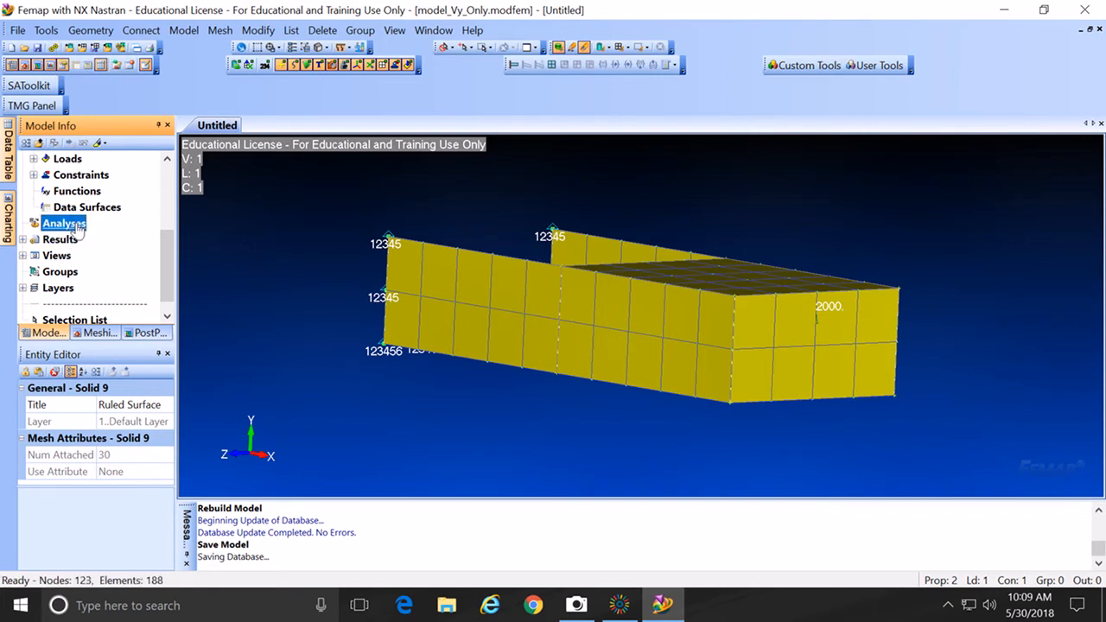
right_click(80, 227)
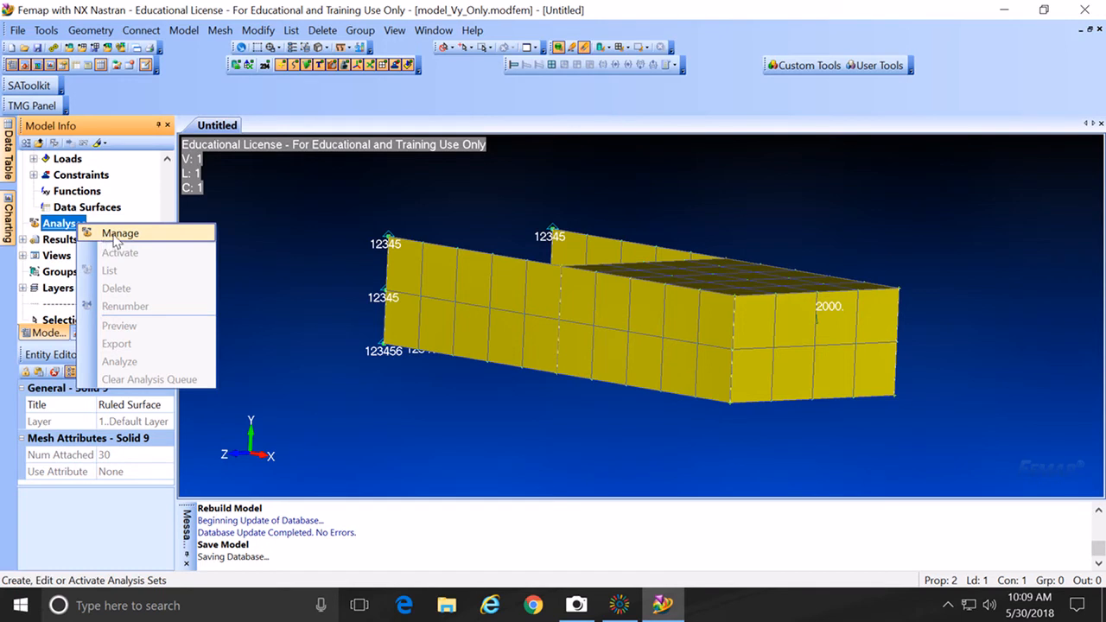
left_click(115, 235)
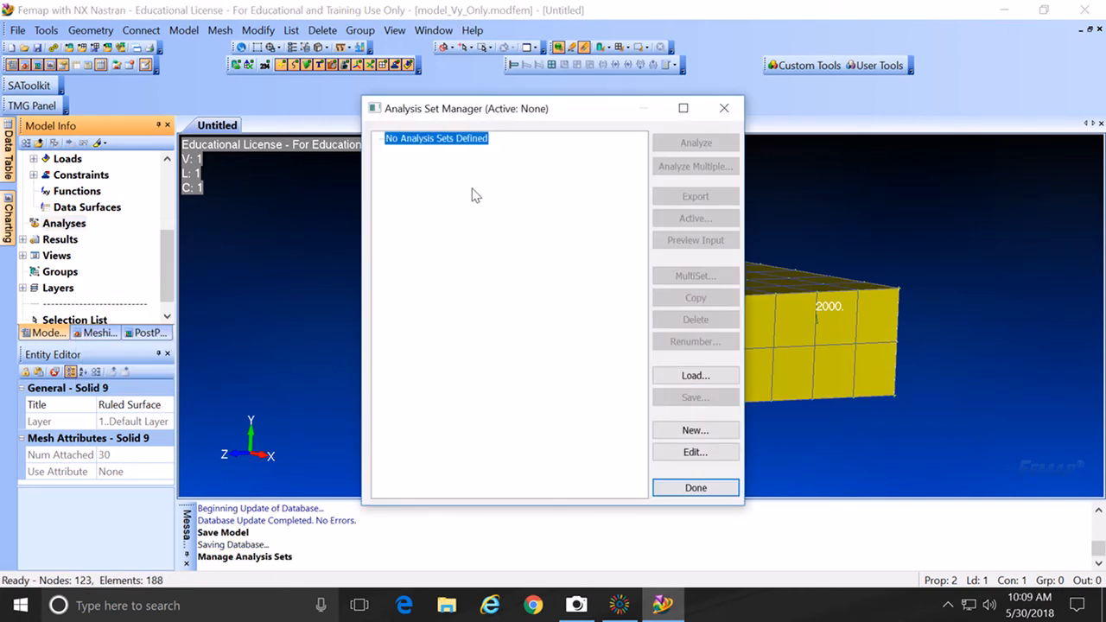
left_click(694, 431)
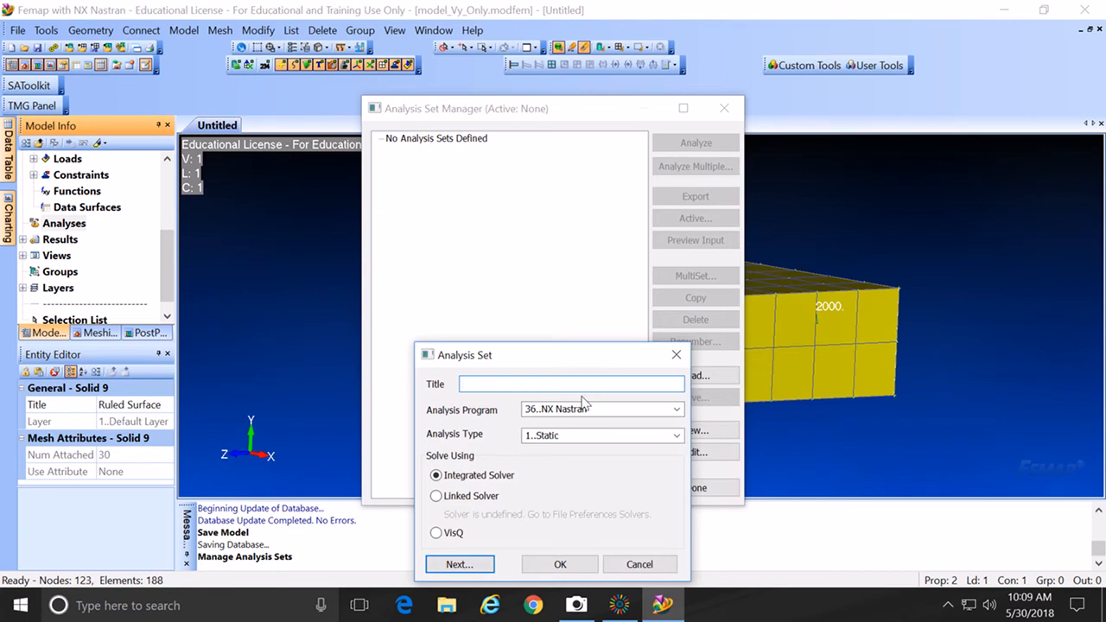
type("Nastran Vy=2000")
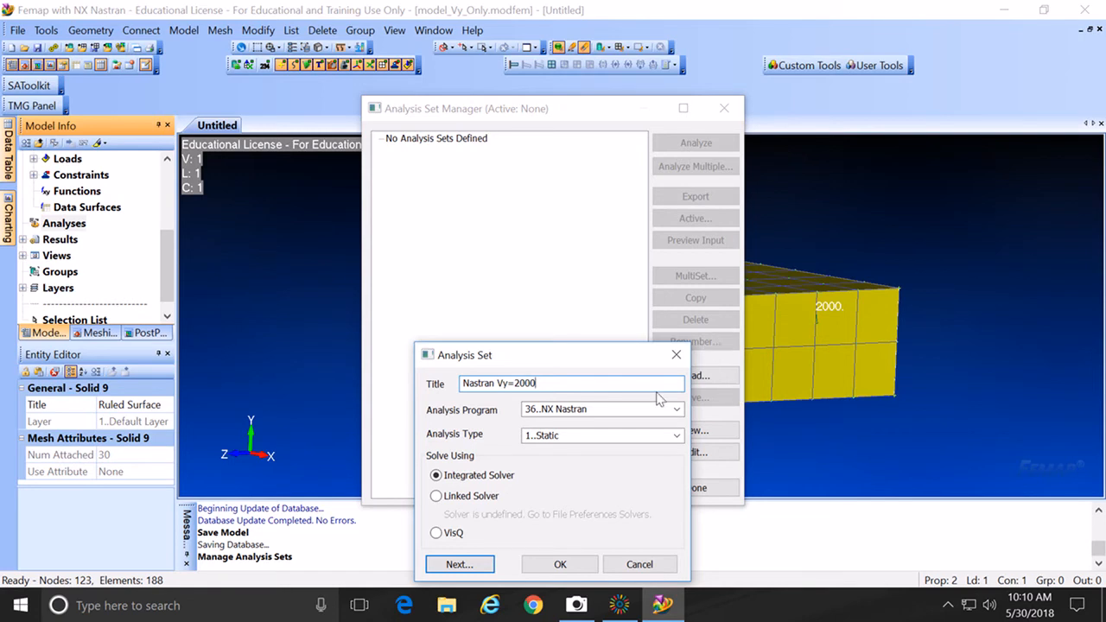
left_click(559, 566)
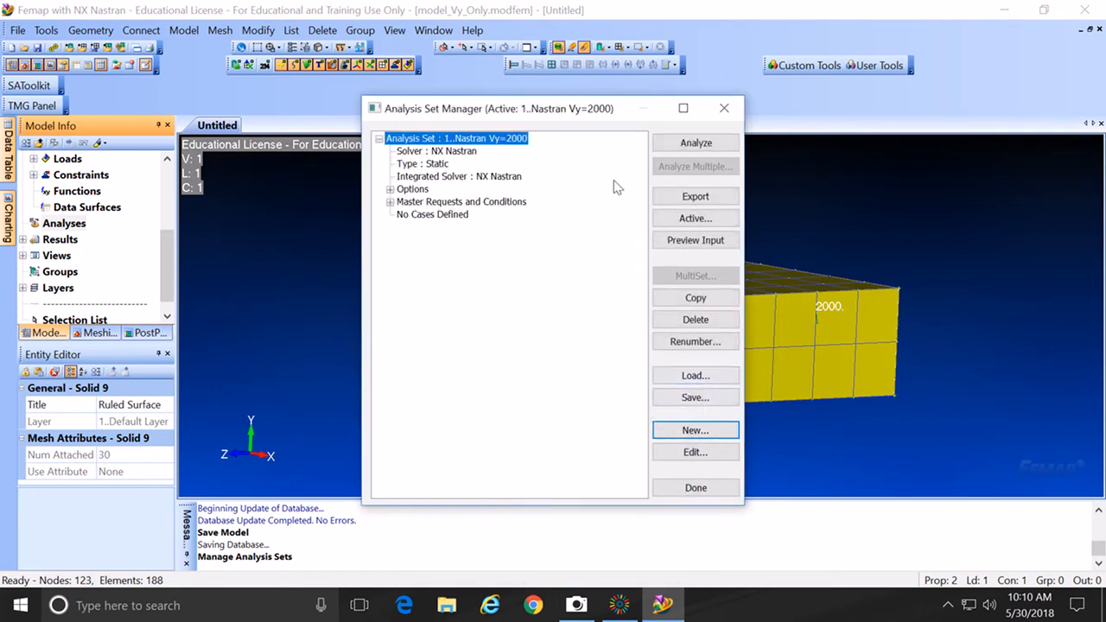
Step: Run the new analysis set, close the analysis monitor, and expand all results to list the output set
left_click(709, 147)
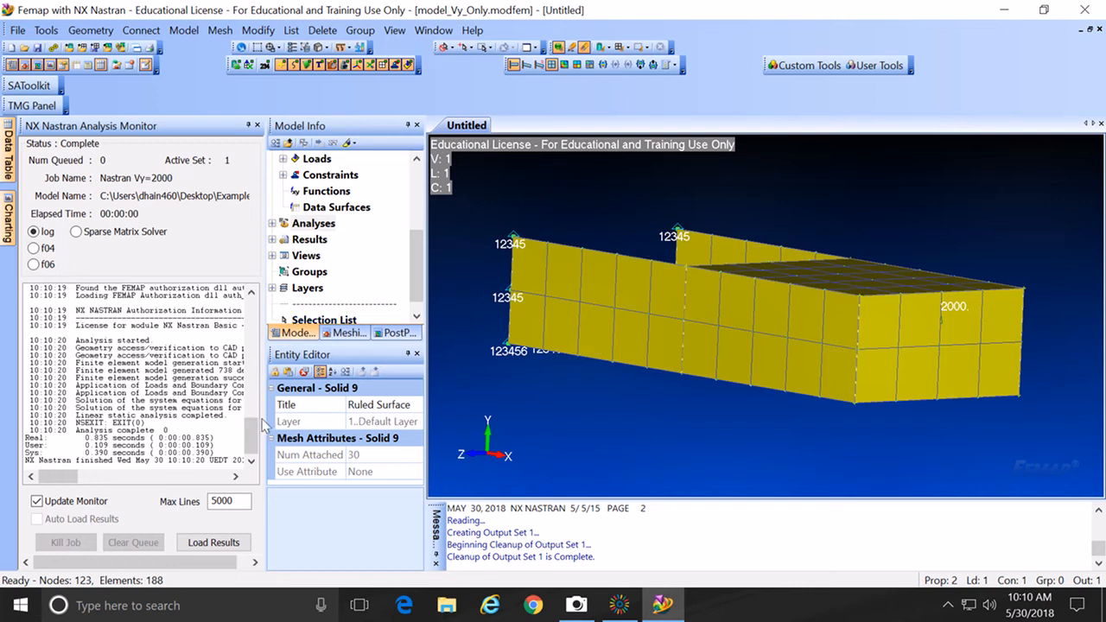
left_click(283, 246)
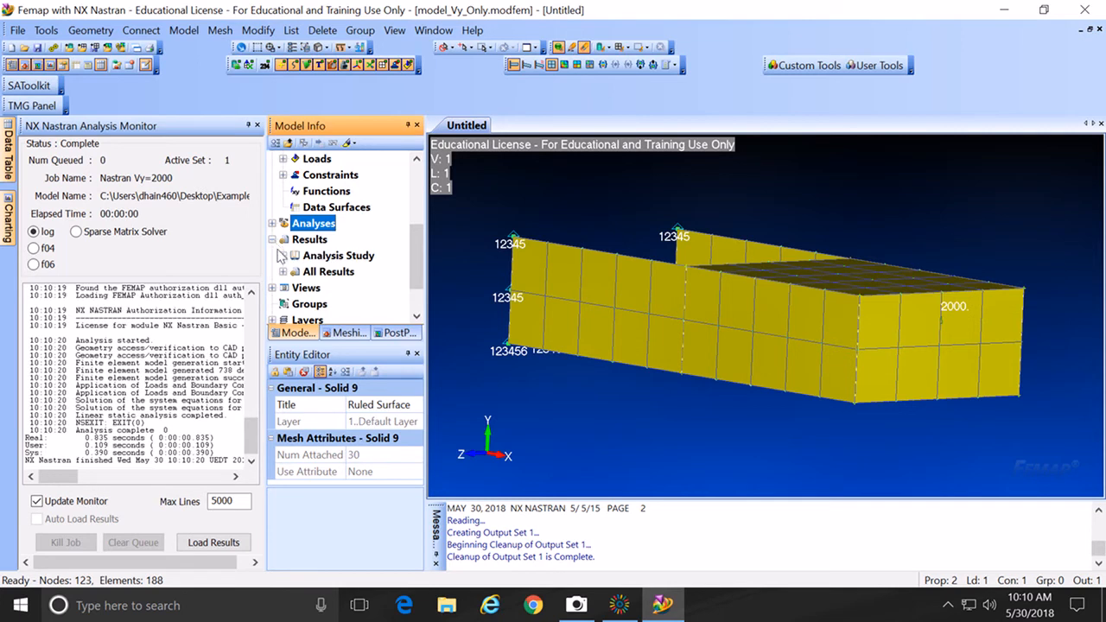
left_click(257, 125)
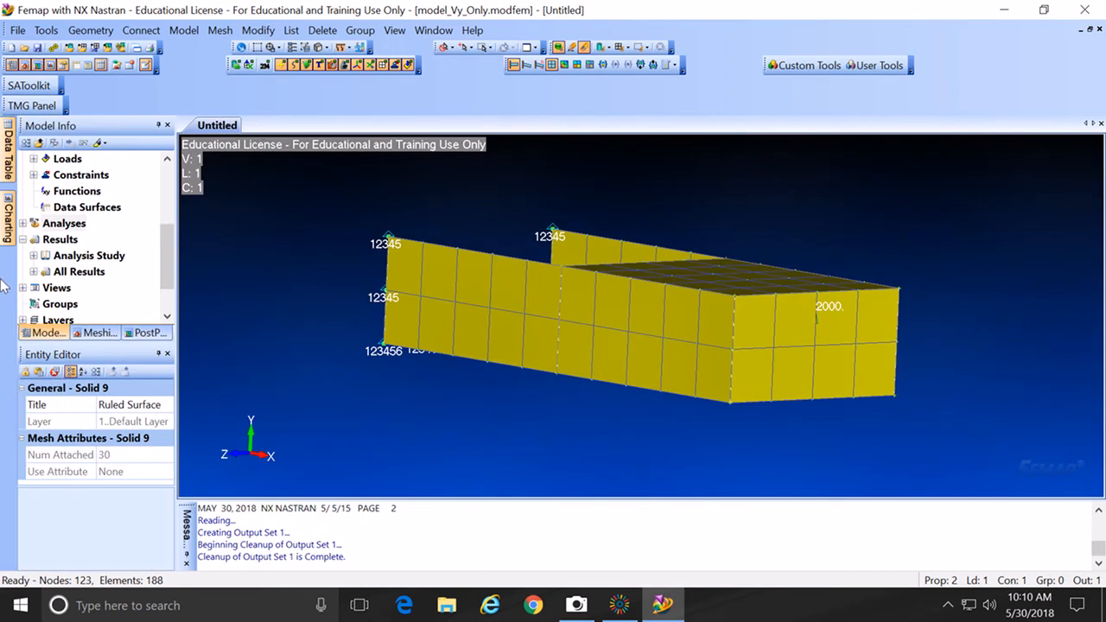
left_click(33, 272)
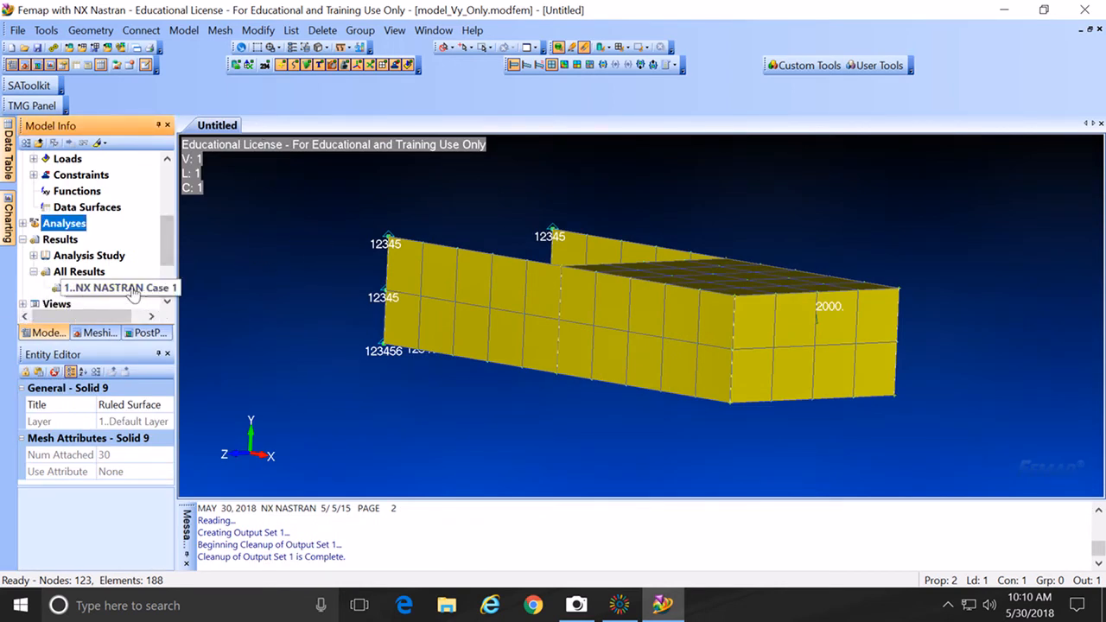
left_click(34, 256)
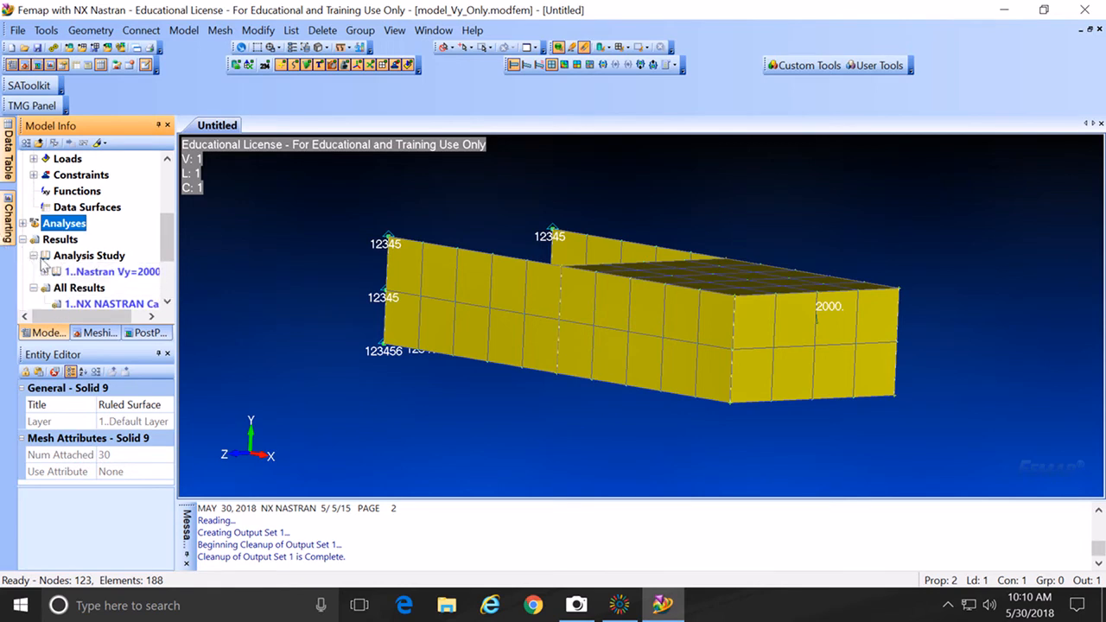
left_click(34, 258)
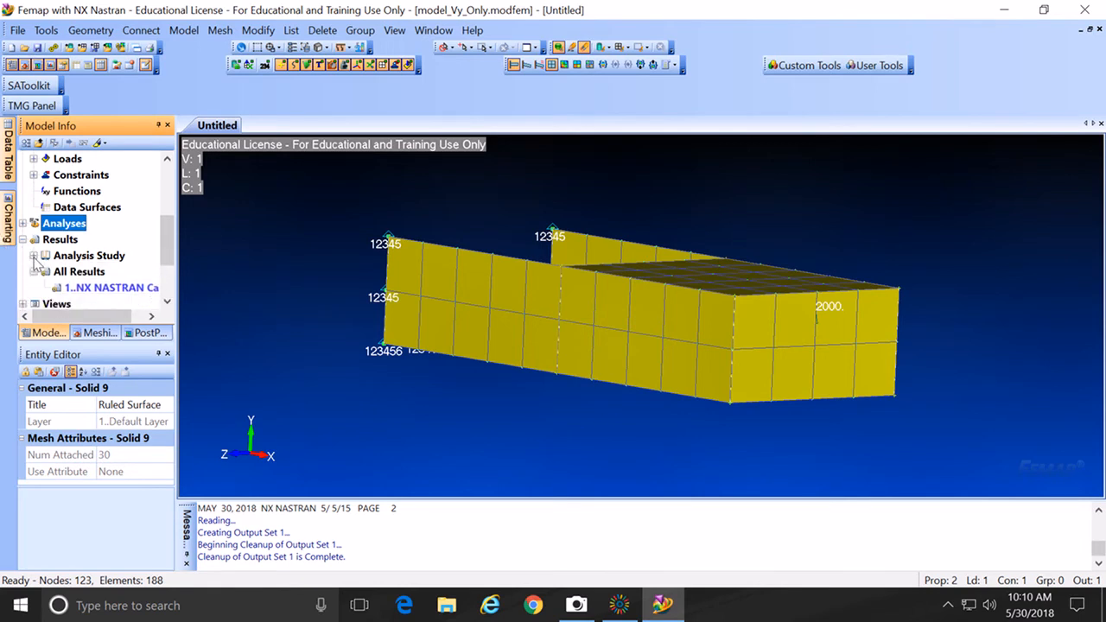
Step: Choose Shear Panel Max Stress as the contour output vector for NX NASTRAN Case 1
left_click(292, 321)
key("F5")
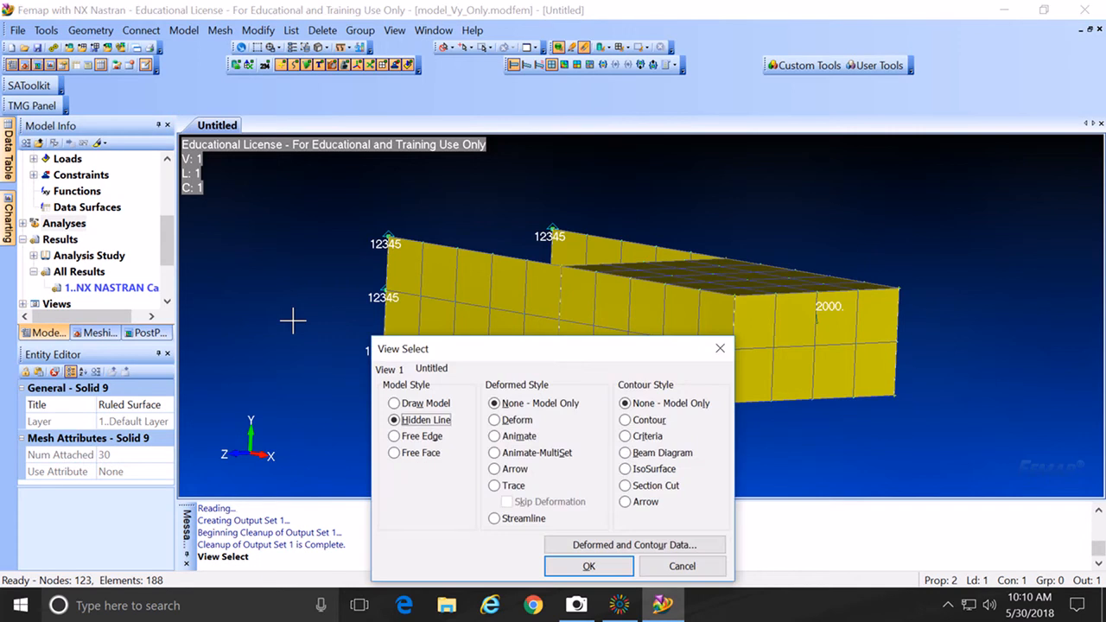
left_click(680, 548)
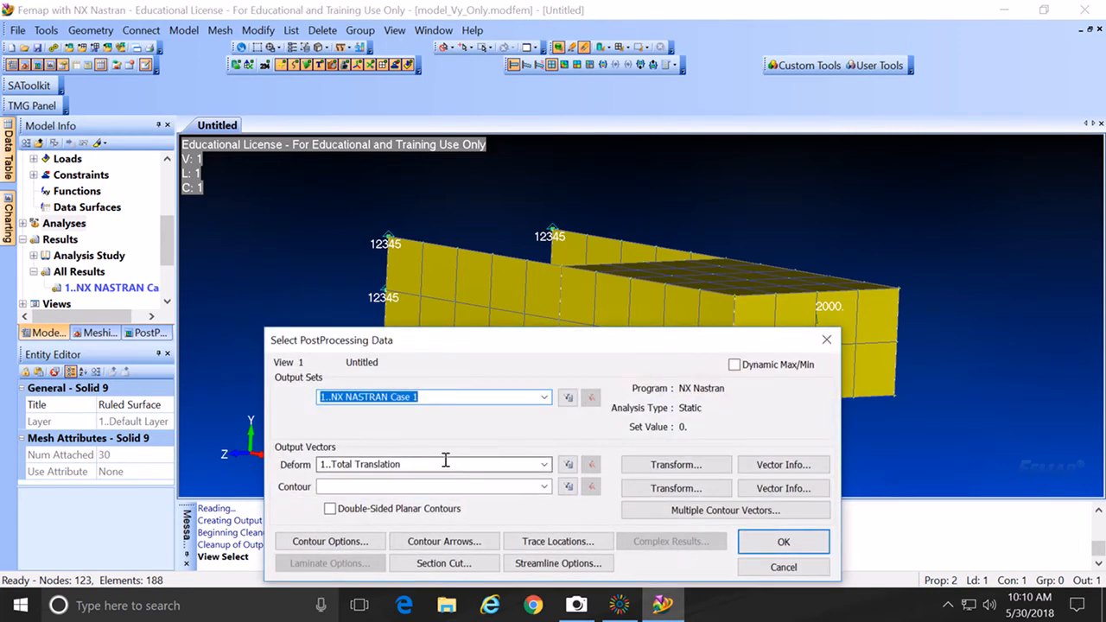
left_click(545, 486)
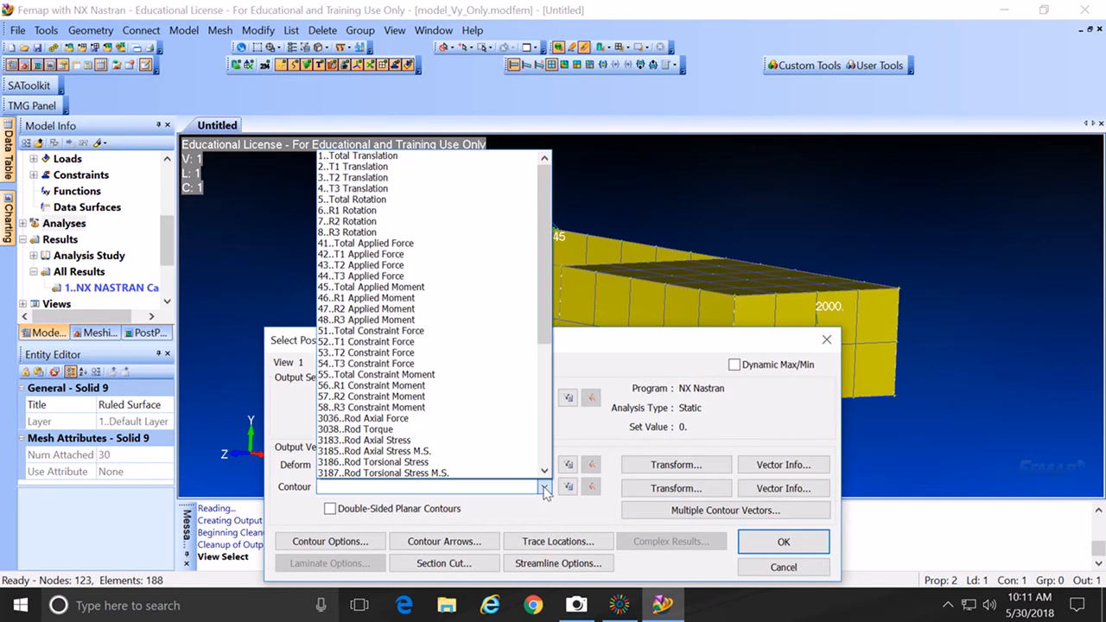
left_click_drag(545, 332, 541, 465)
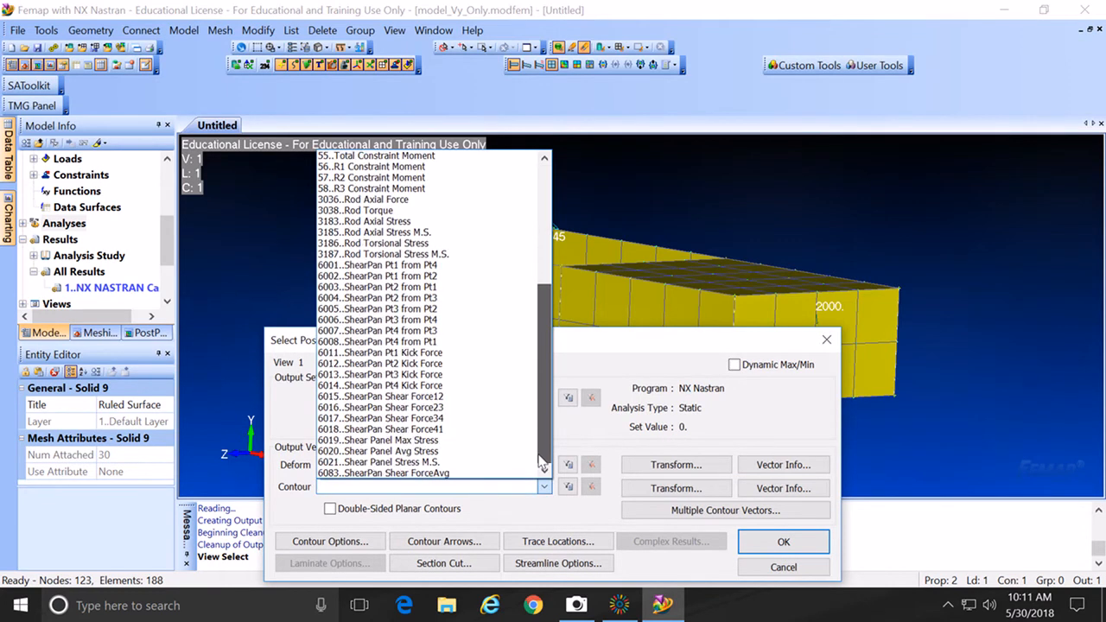
left_click(469, 441)
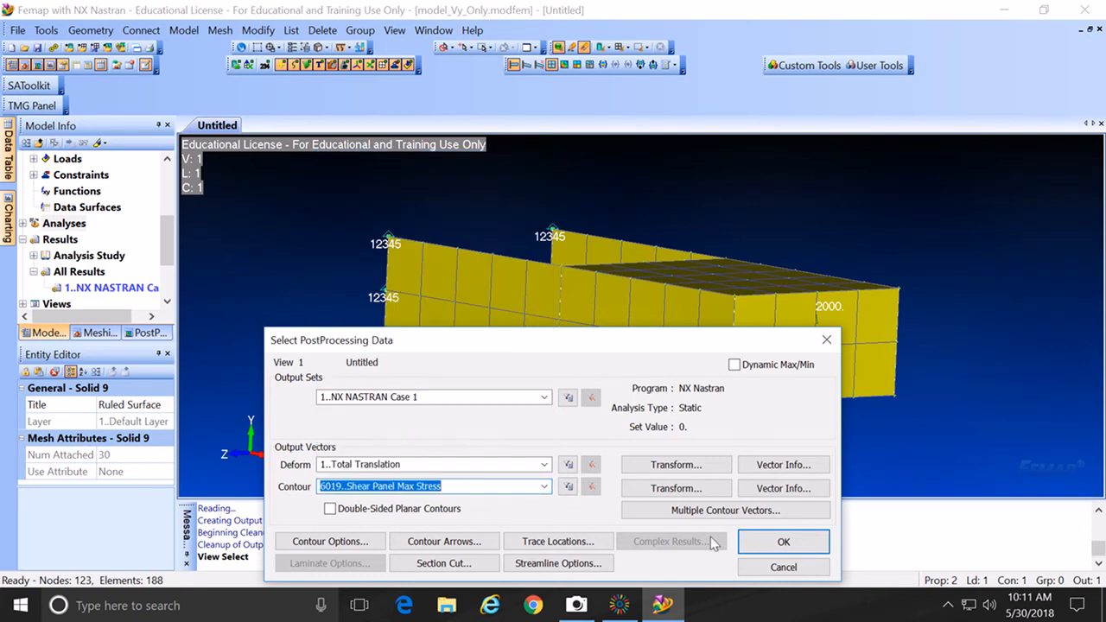
left_click(750, 541)
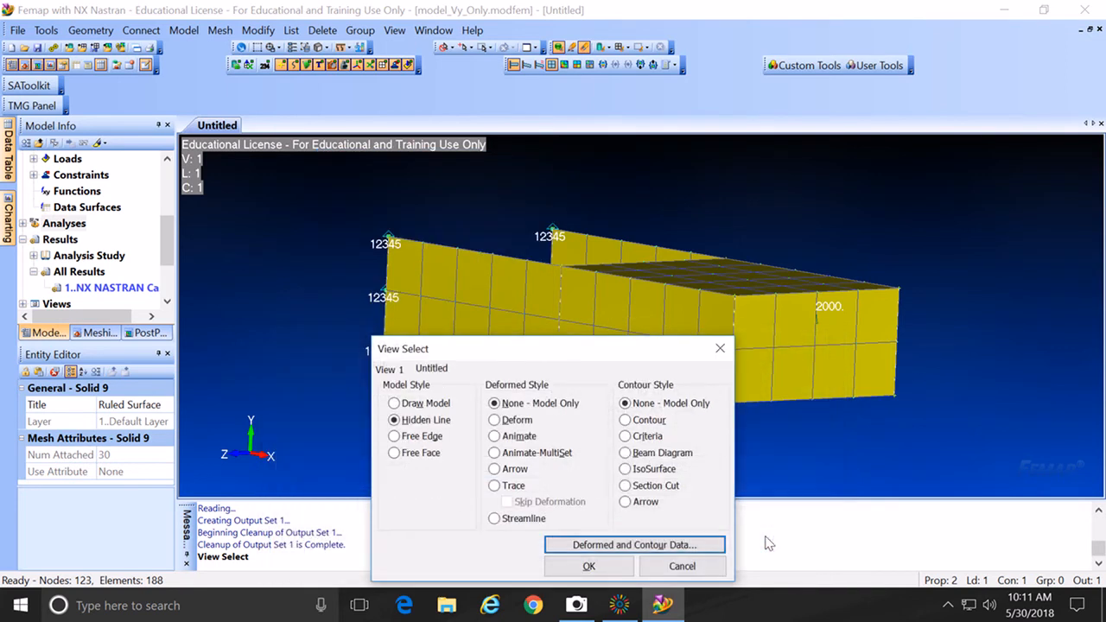
Step: Display the selected shear panel stress on the model with the Criteria contour style
left_click(625, 436)
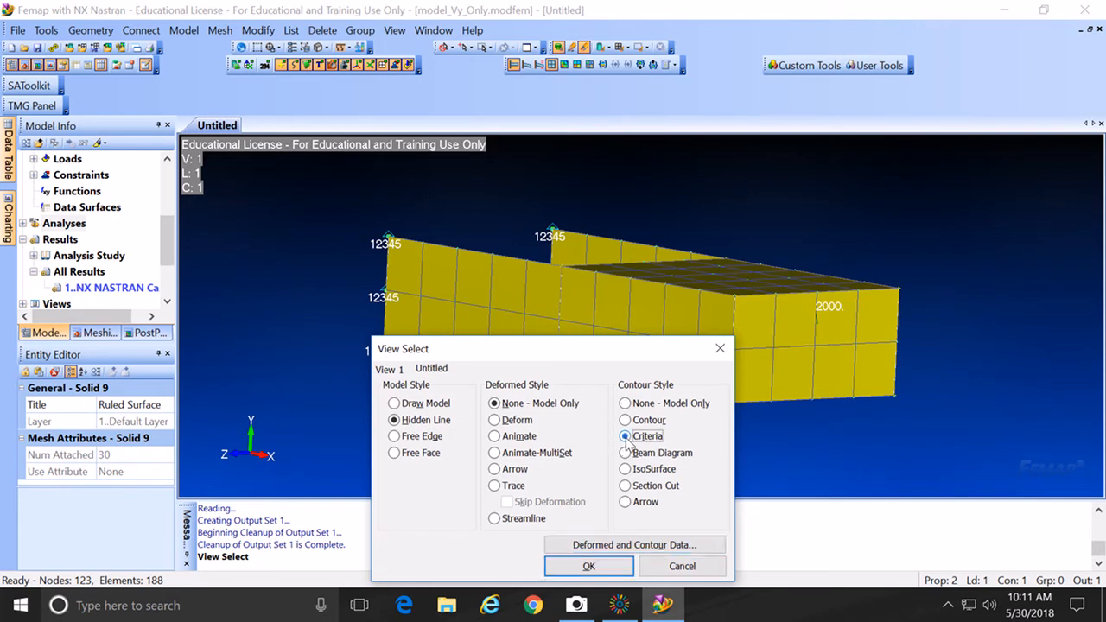
left_click_drag(591, 350, 593, 249)
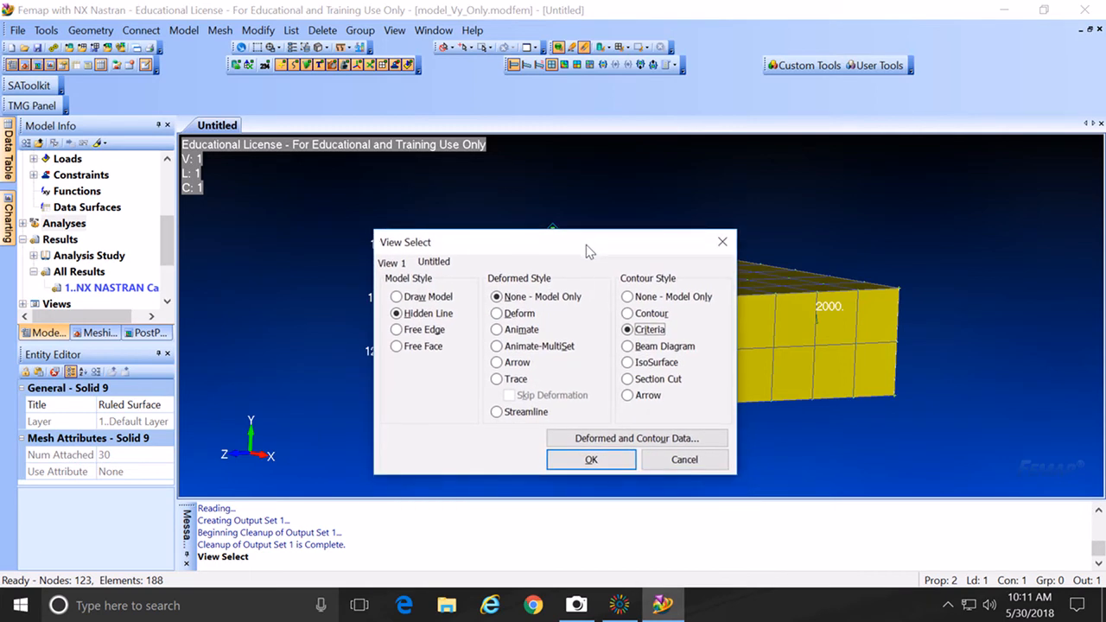
left_click(591, 460)
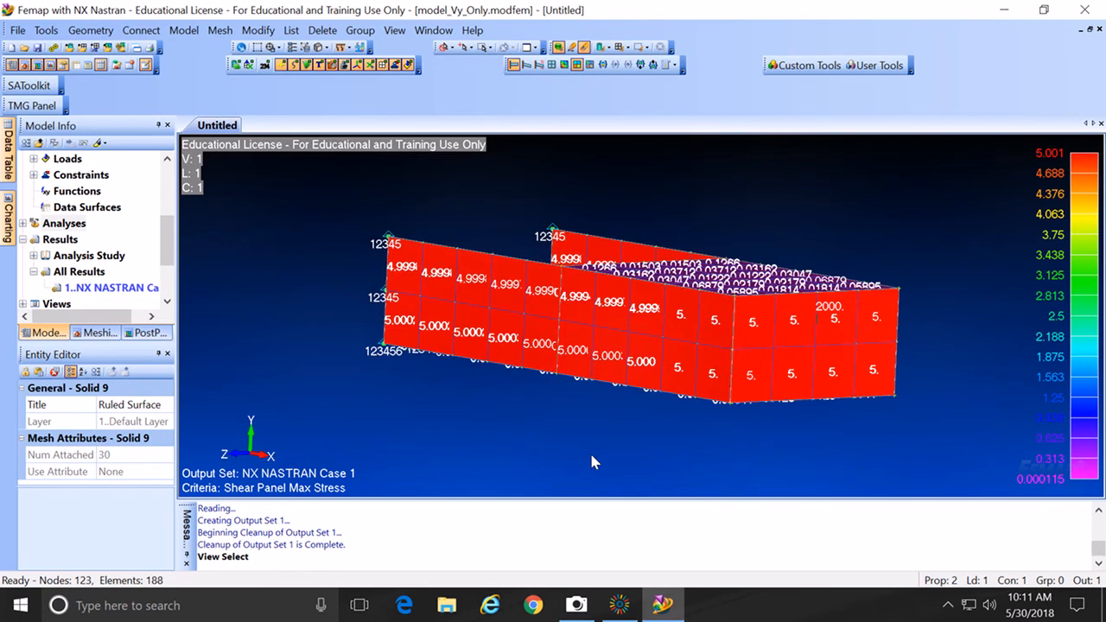
Step: Examine the maximum shear stress values on the side, end and top panels from several directions
middle_click_drag(552, 308, 442, 297)
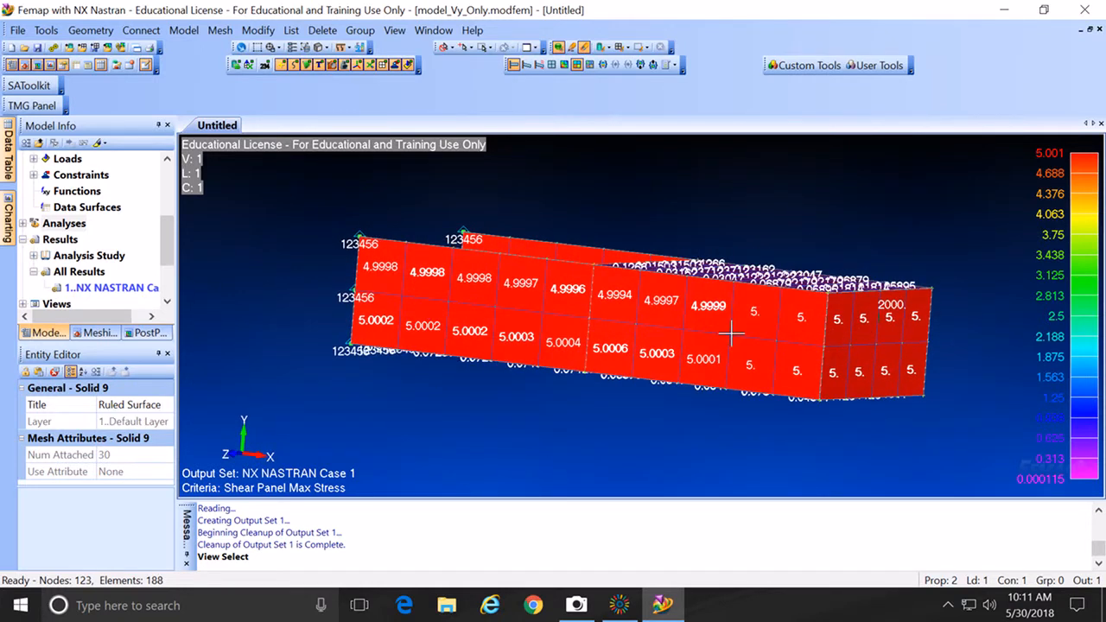
middle_click_drag(783, 357, 512, 342)
mouse_move(610, 317)
middle_mouse_down()
mouse_move(621, 439)
mouse_move(629, 315)
middle_mouse_up()
middle_click_drag(729, 317, 818, 294)
middle_click_drag(581, 299, 691, 300)
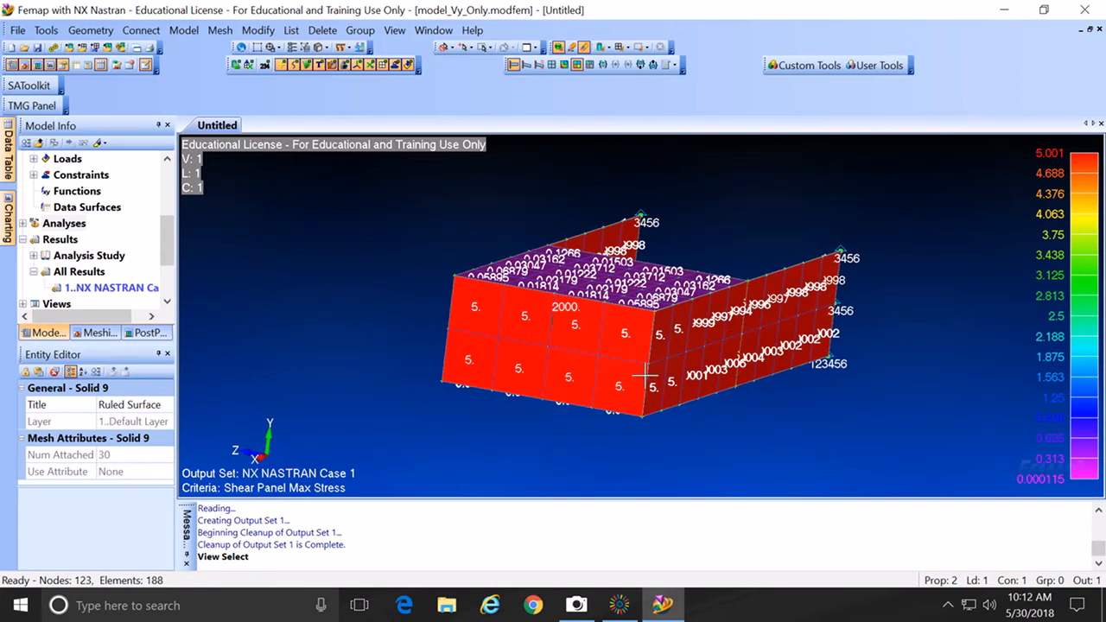
middle_click_drag(521, 373, 699, 407)
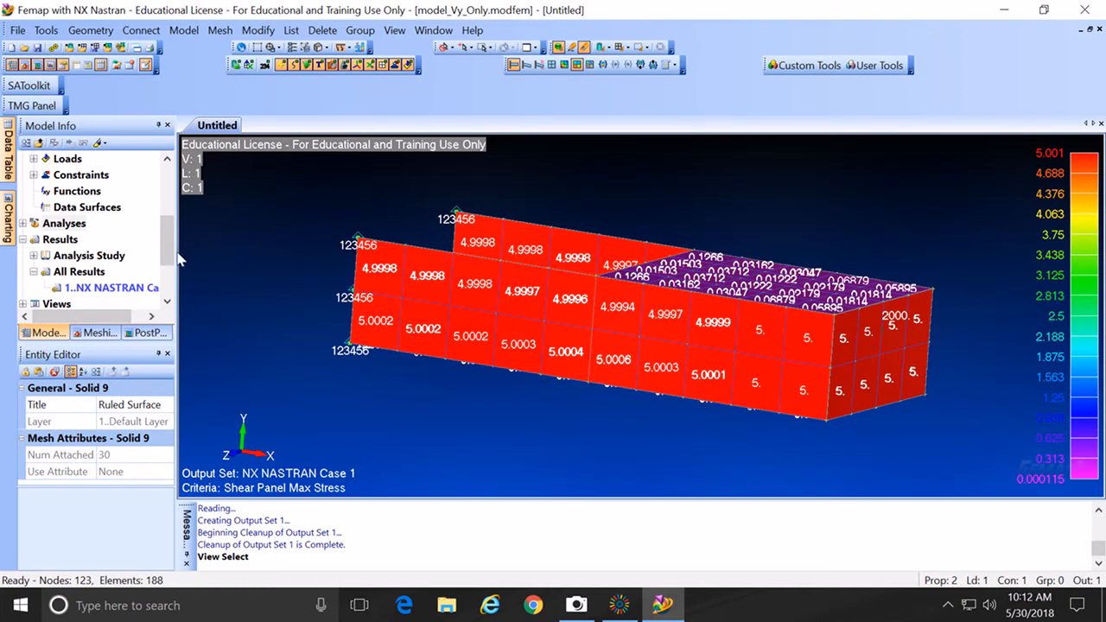
left_click_drag(170, 253, 170, 286)
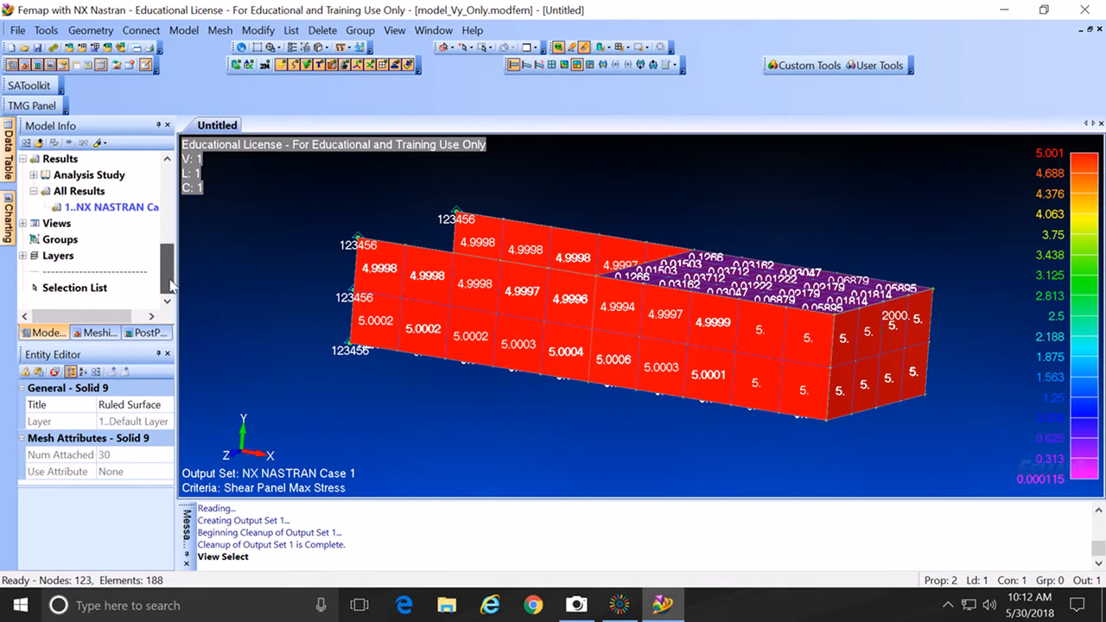
middle_click_drag(610, 324, 644, 316)
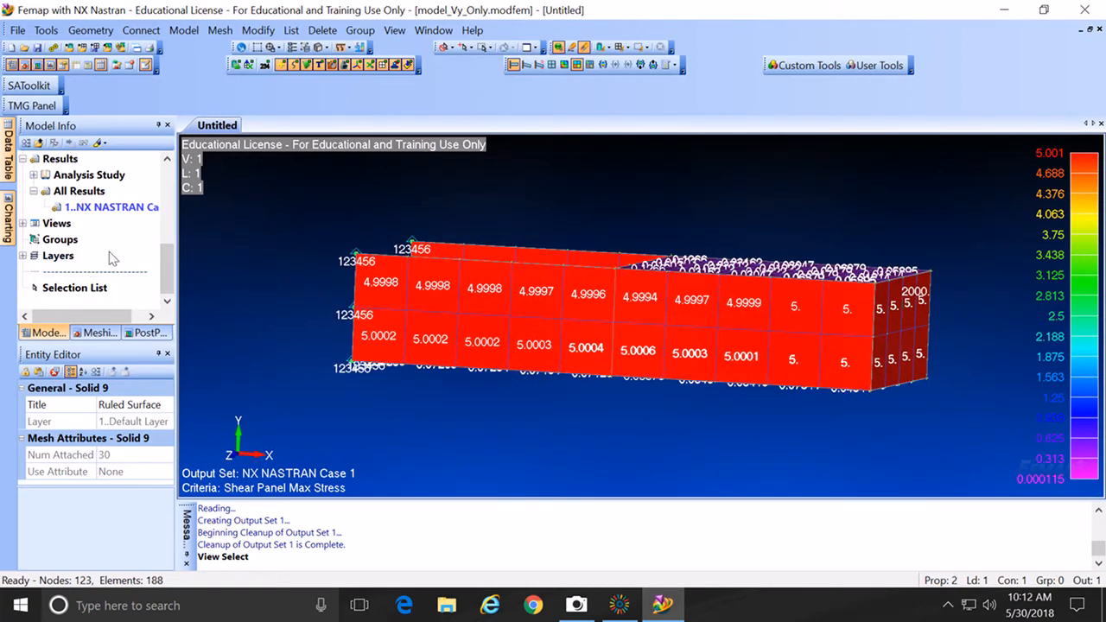
Step: Hide the elements that use the SHEAR property, keeping the ROD property elements displayed
left_click_drag(165, 268, 165, 199)
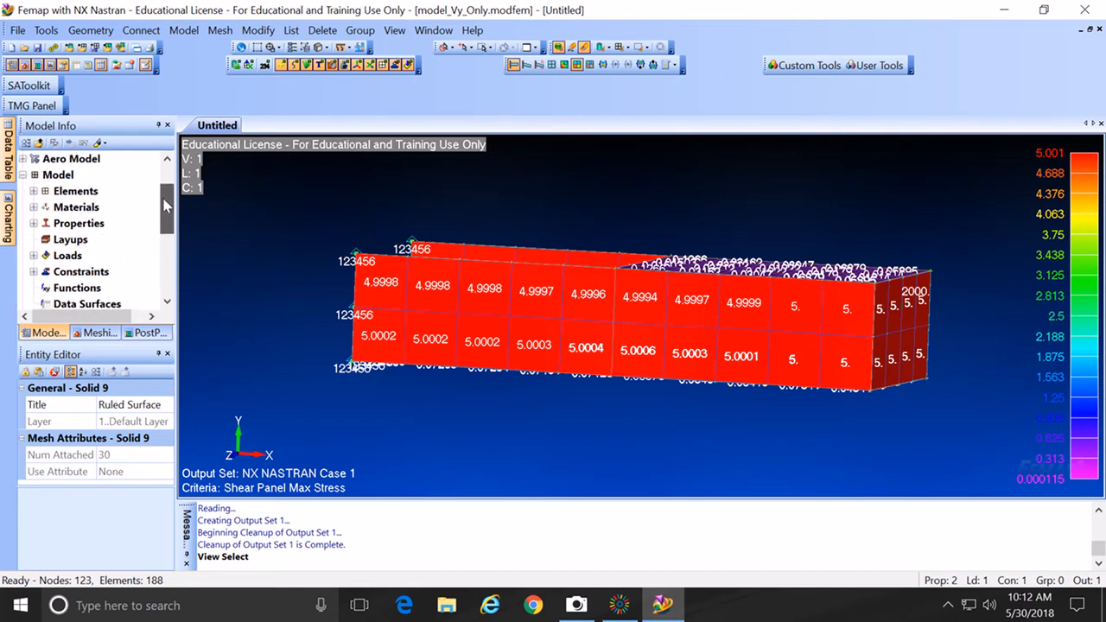
left_click(35, 224)
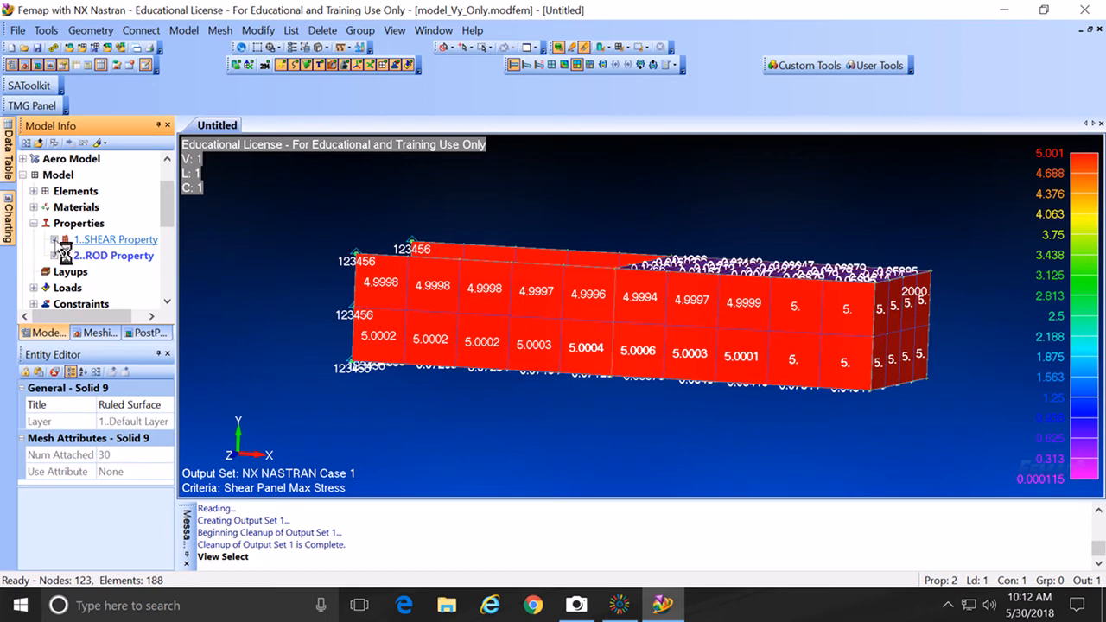
left_click(55, 241)
middle_click_drag(465, 286, 449, 310)
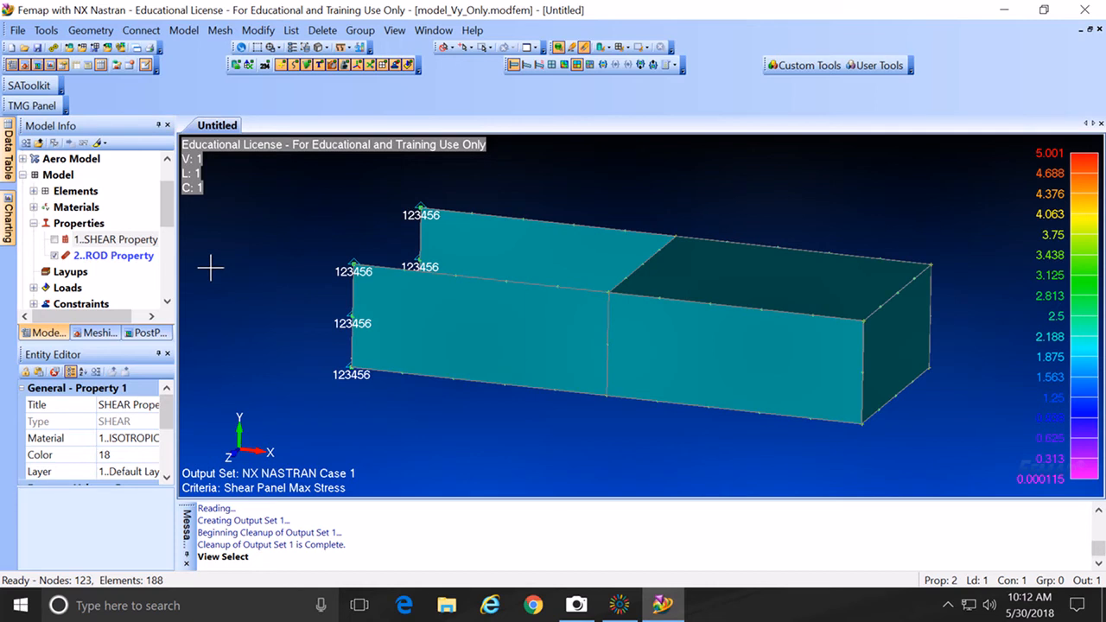
Step: Create a new group titled Spars
left_click_drag(167, 220, 168, 277)
right_click(69, 273)
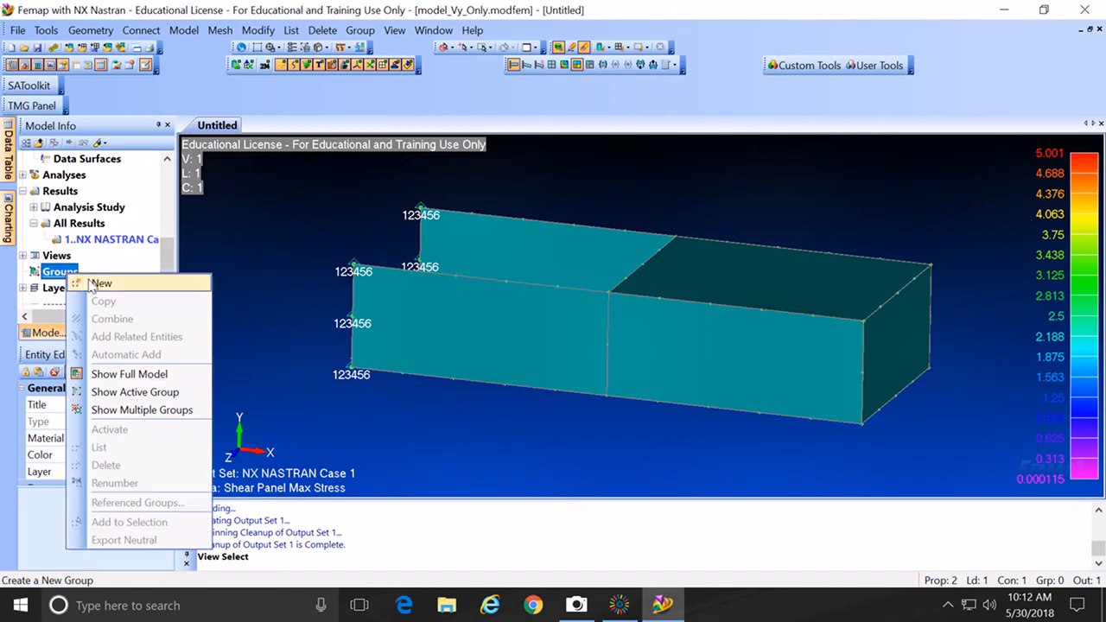
left_click(82, 283)
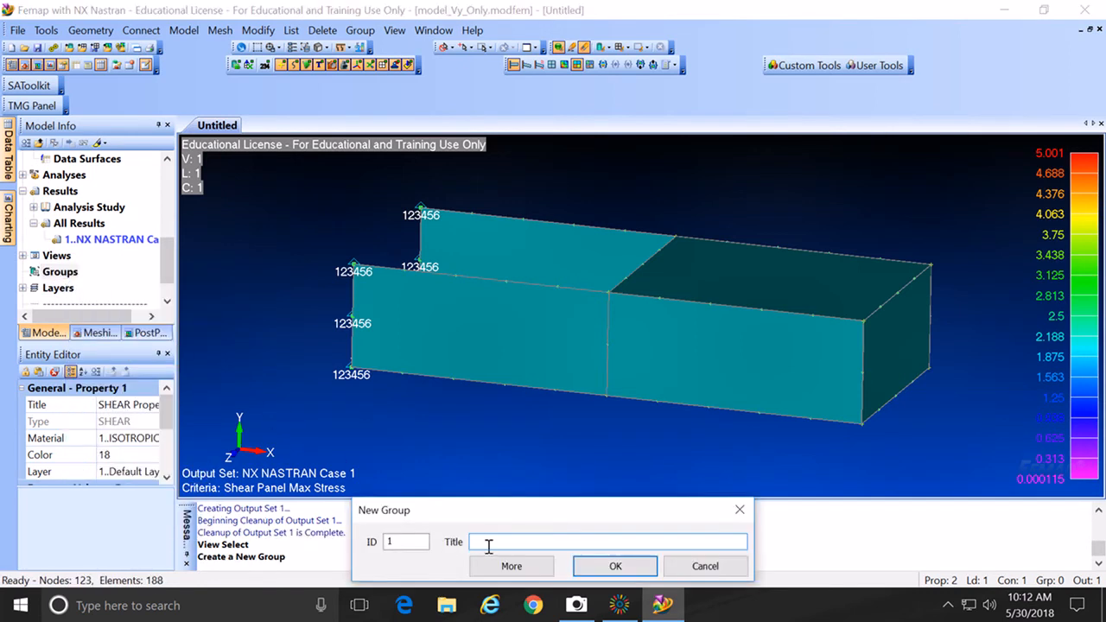
type("Spars")
left_click(586, 569)
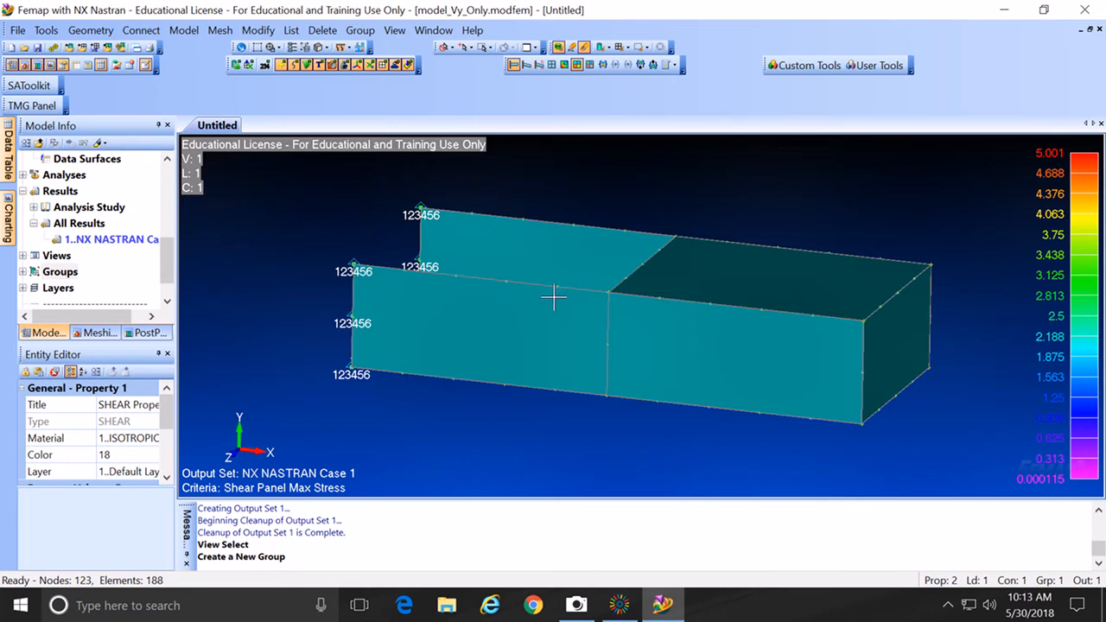
Step: Add the elements on the lengthwise edge curves of both side walls, upper and lower, to the group, selecting them by curve
left_click(360, 31)
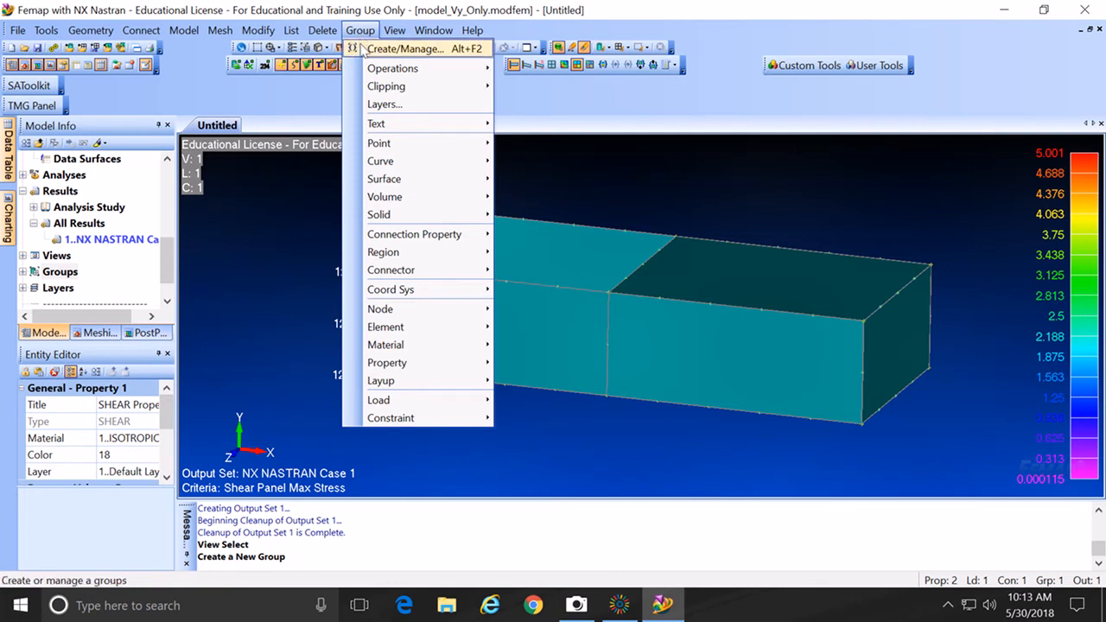
mouse_move(399, 332)
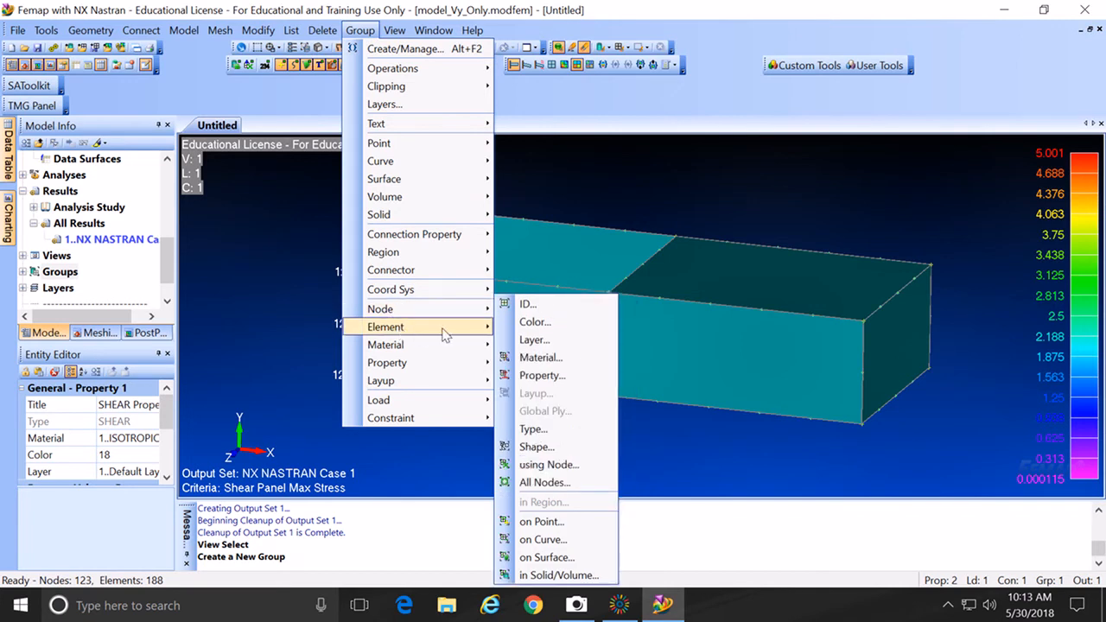
left_click(529, 308)
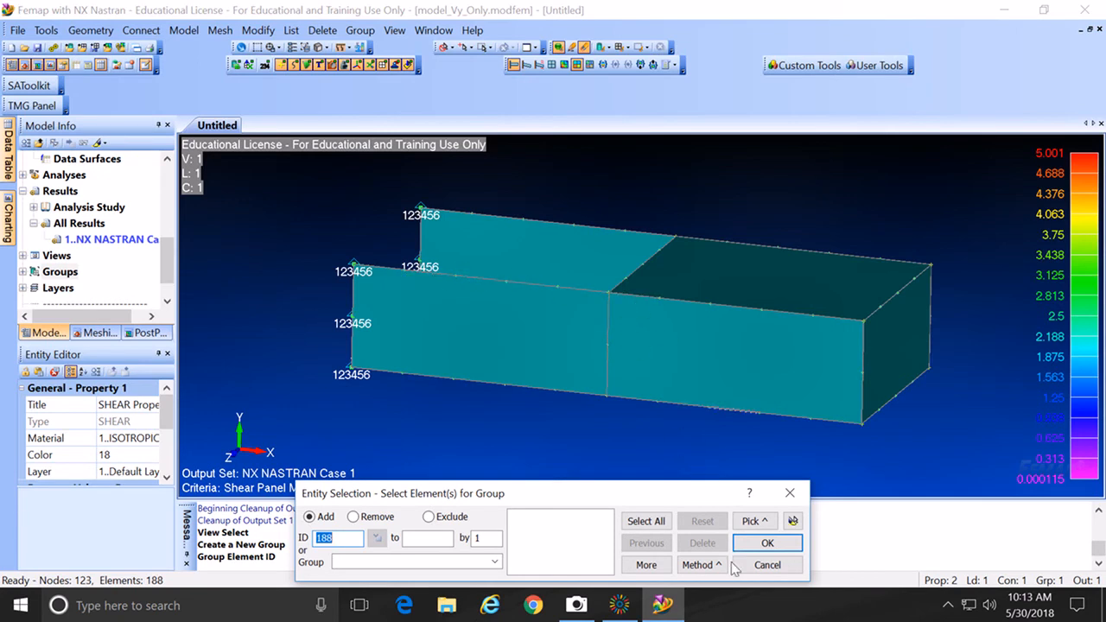
left_click(700, 565)
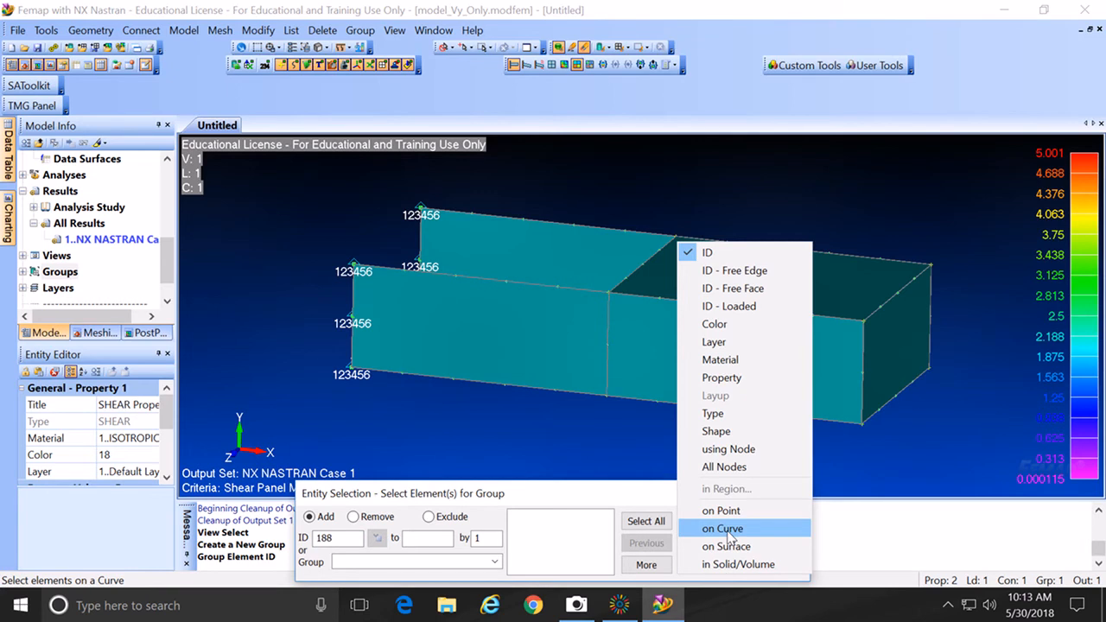
left_click(730, 529)
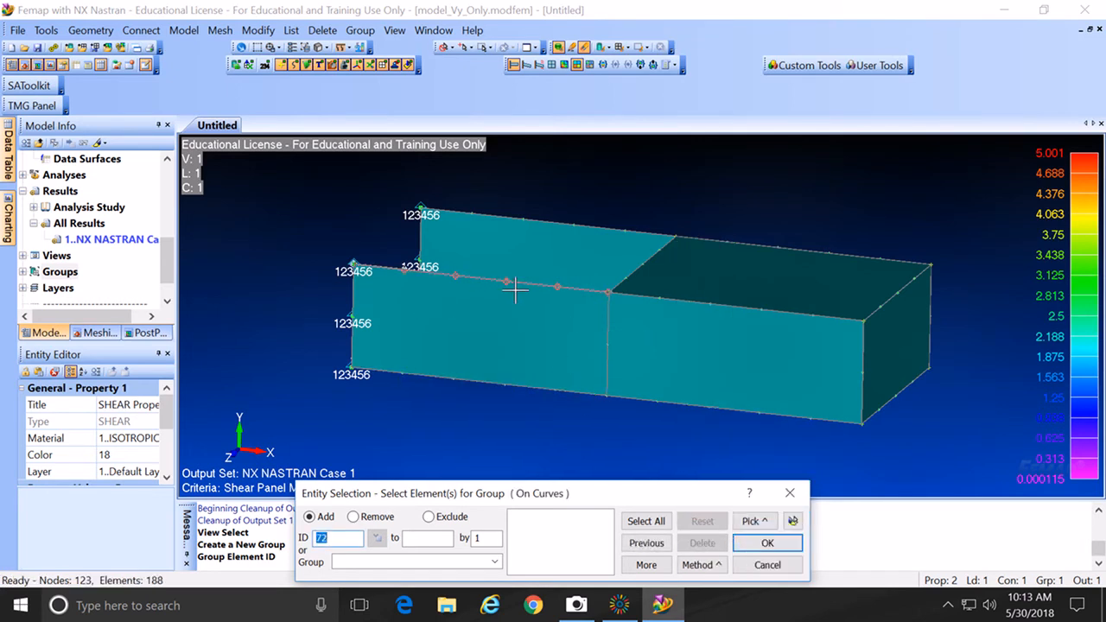
left_click(515, 291)
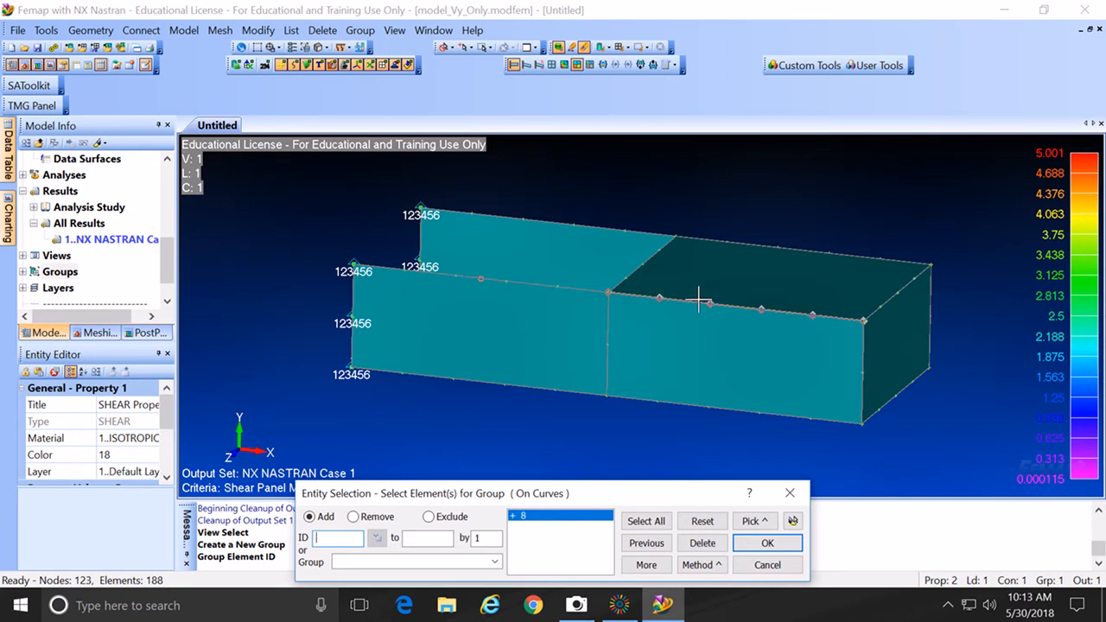
left_click(698, 302)
left_click(703, 397)
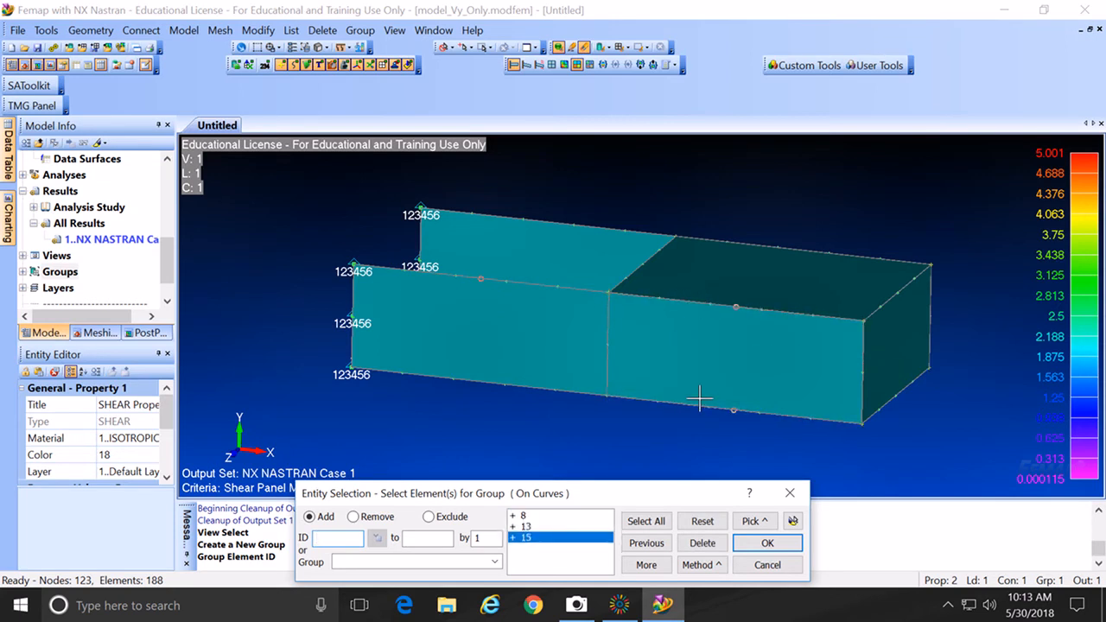
left_click(548, 392)
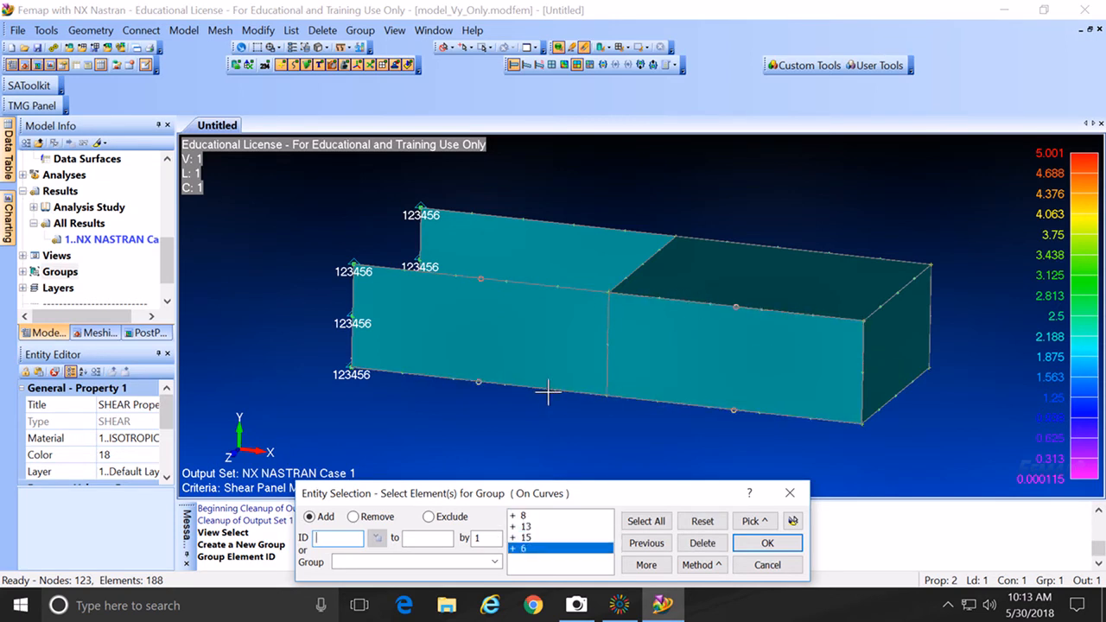
left_click(538, 242)
left_click(538, 264)
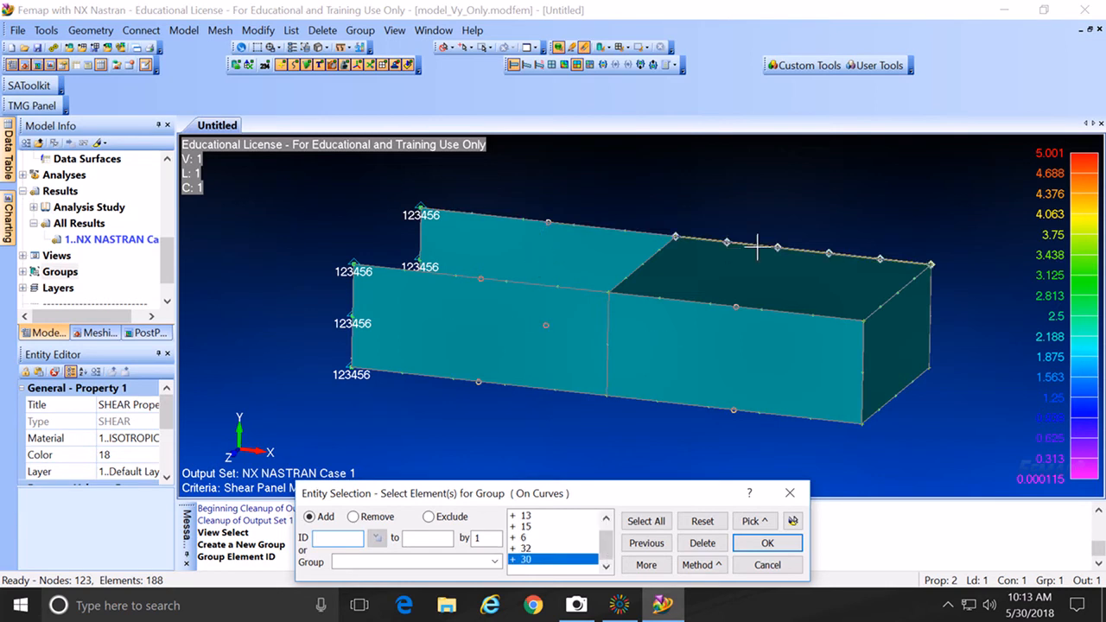
left_click(761, 248)
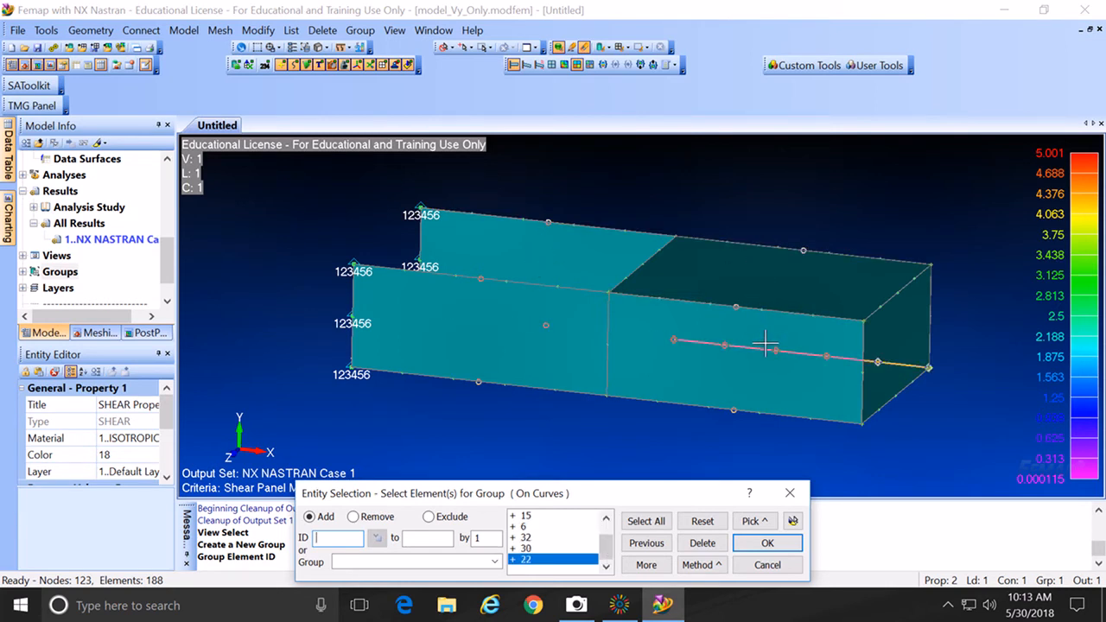
left_click(765, 344)
left_click(768, 543)
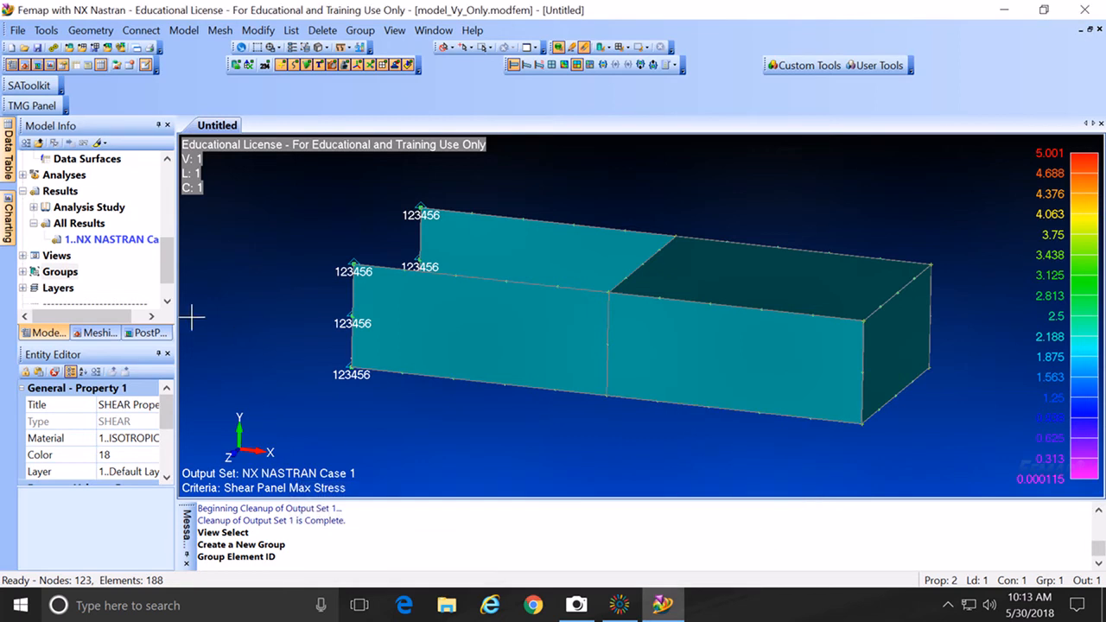
Step: Make the Spars group the active group
left_click(23, 272)
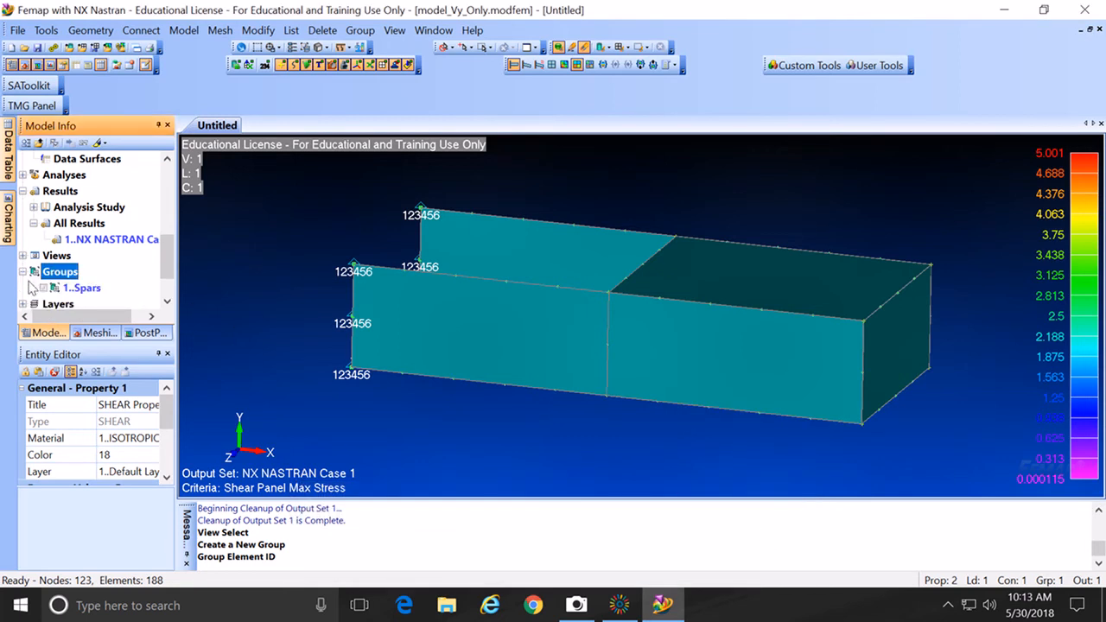
right_click(90, 292)
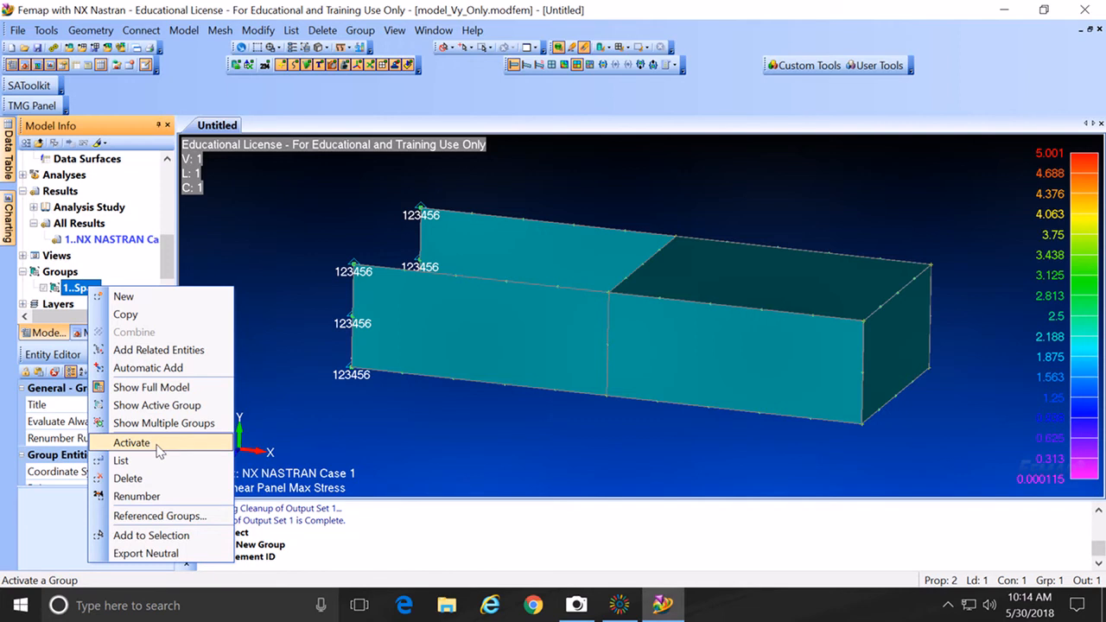
left_click(132, 443)
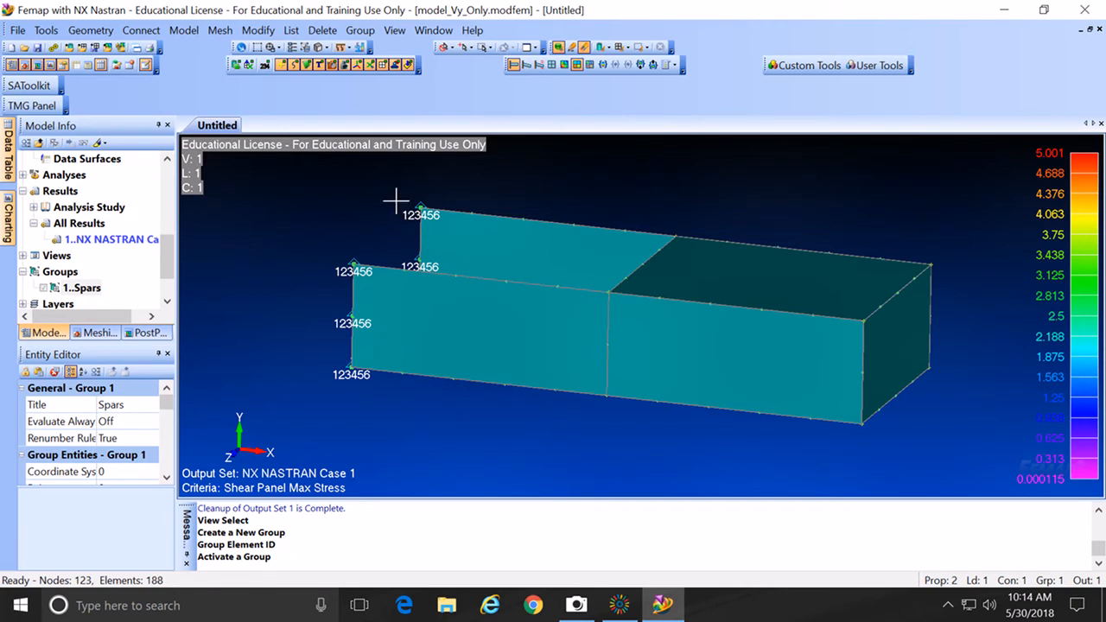
Step: Hide all nine ruled surfaces of the geometry, 1 through 9, leaving the rod wireframe
left_click_drag(167, 252, 164, 183)
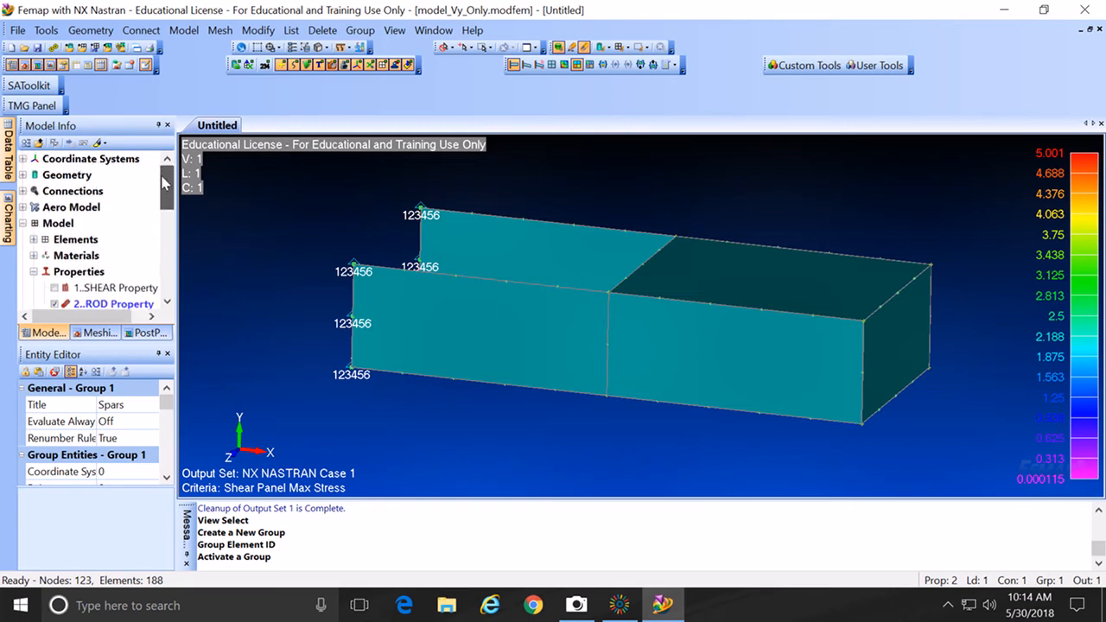
left_click(23, 175)
left_click(43, 174)
left_click(43, 191)
left_click(43, 208)
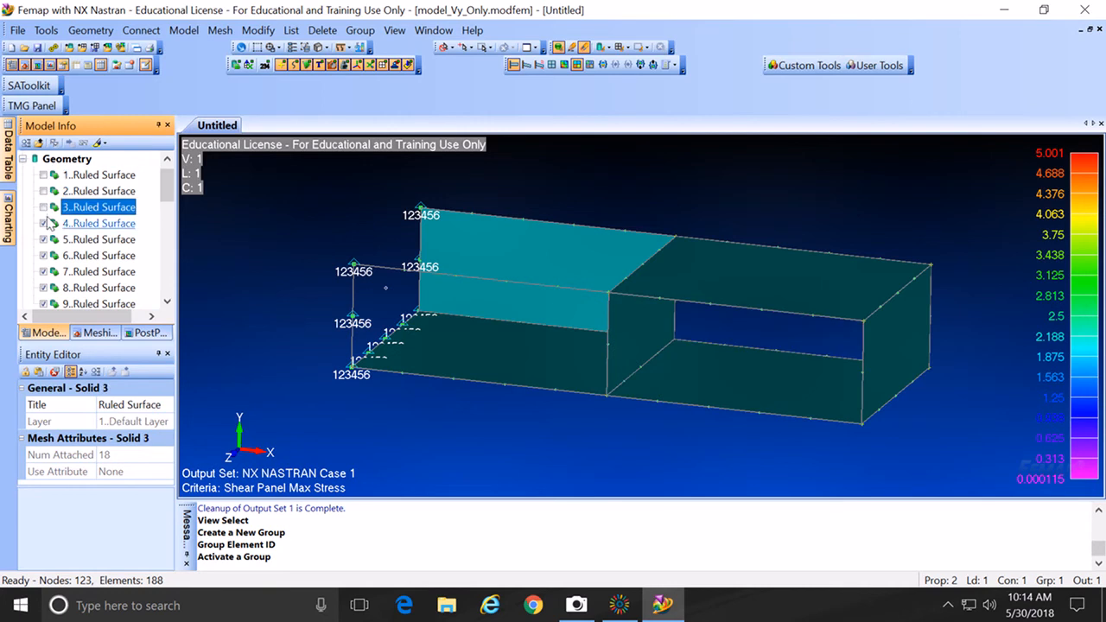
left_click(43, 223)
left_click(44, 239)
left_click(43, 255)
left_click(43, 271)
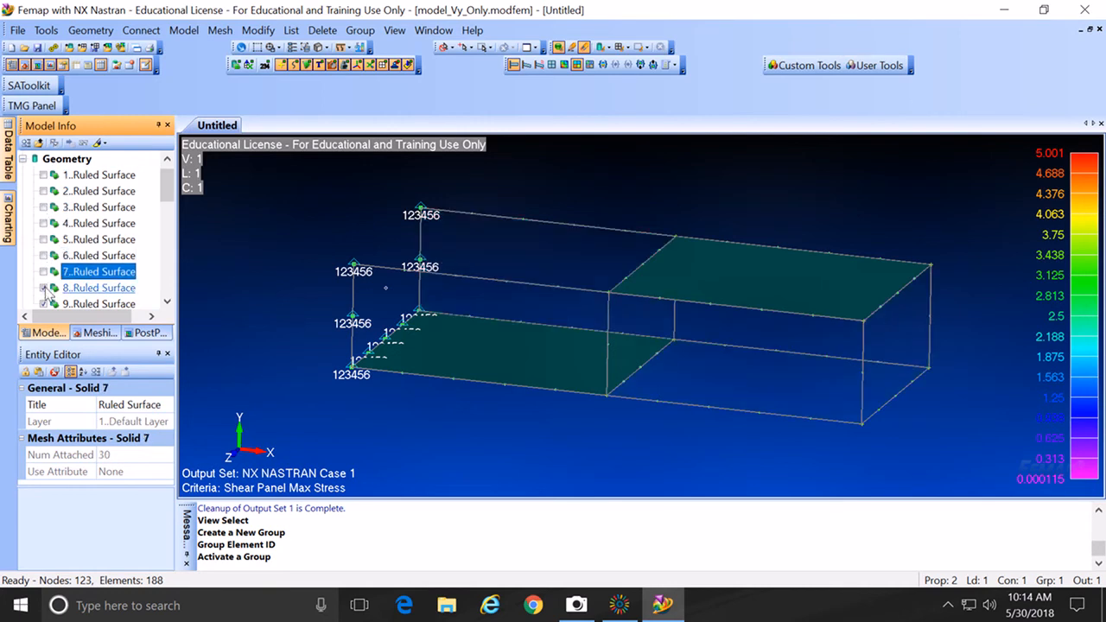
left_click(43, 288)
left_click(43, 304)
Step: Display the 3036..Rod Axial Force output vector of NX NASTRAN Case 1 as a beam diagram
scroll(52, 299, "down", 1)
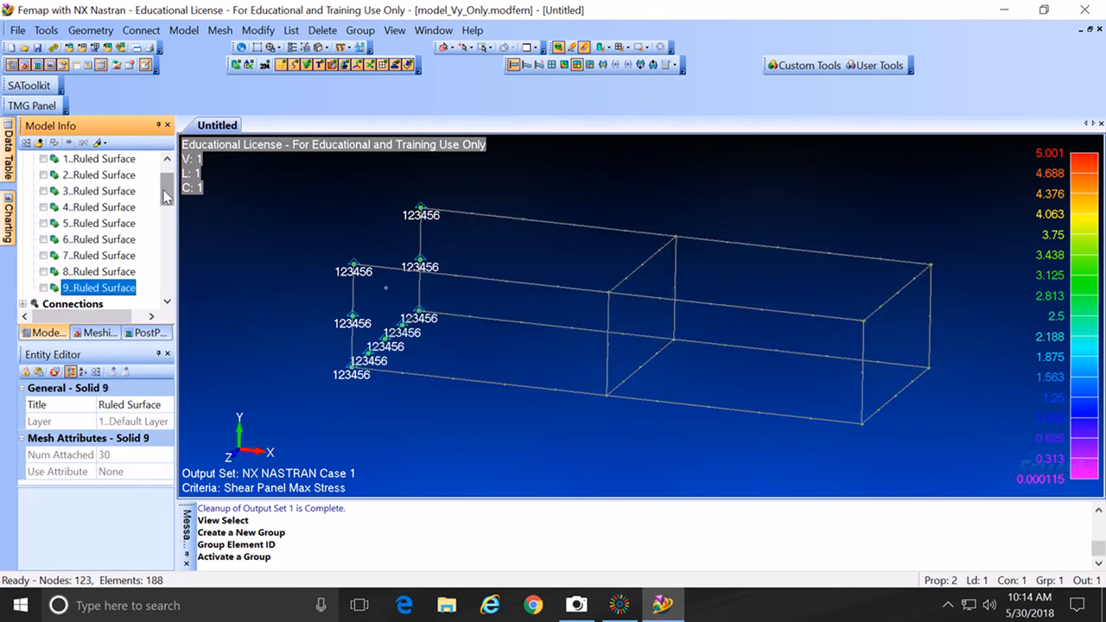
left_click_drag(164, 196, 168, 210)
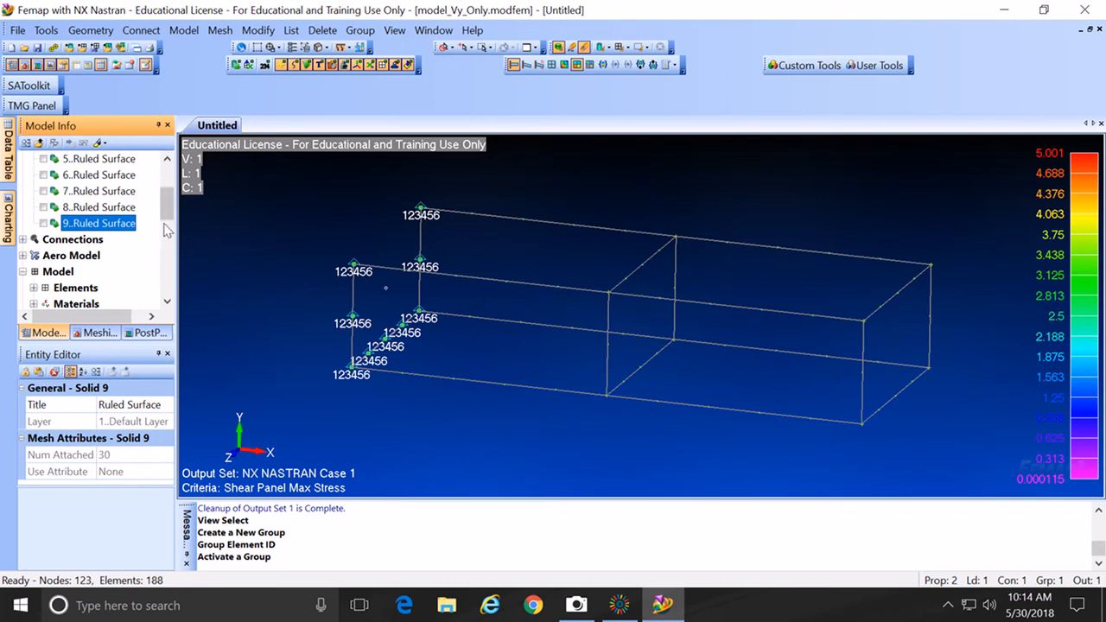
left_click_drag(168, 216, 169, 285)
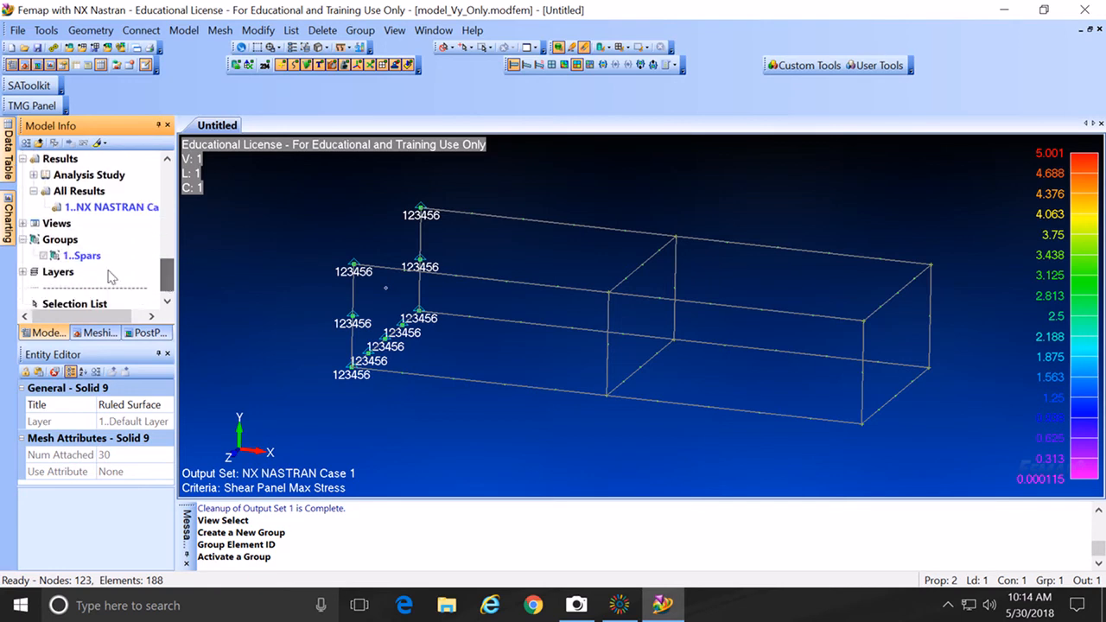
middle_click_drag(536, 263, 537, 262)
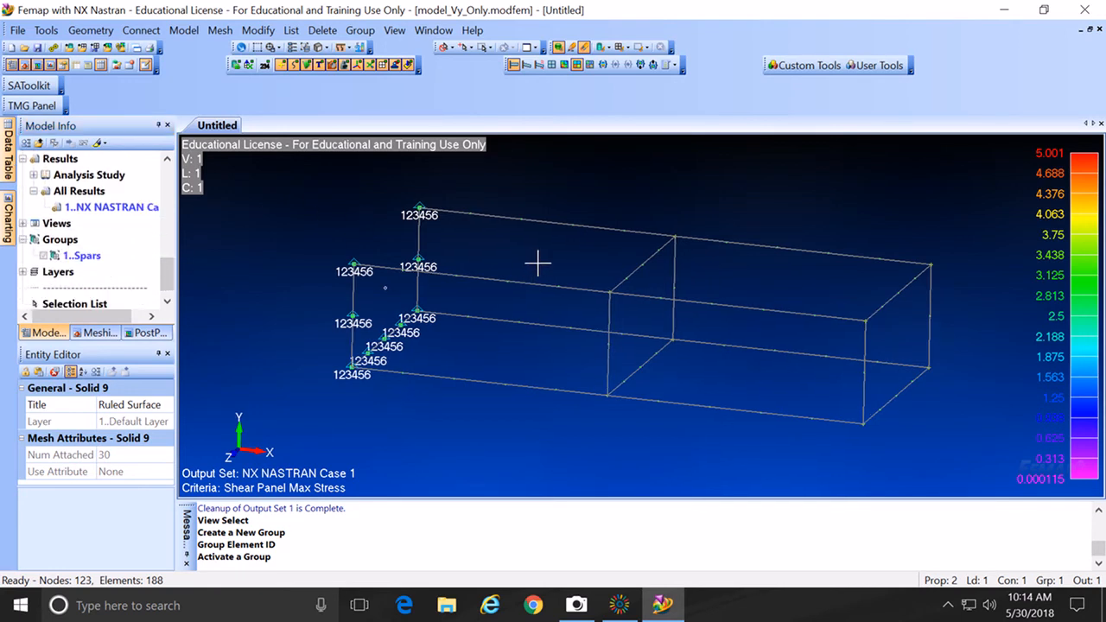
key("F5")
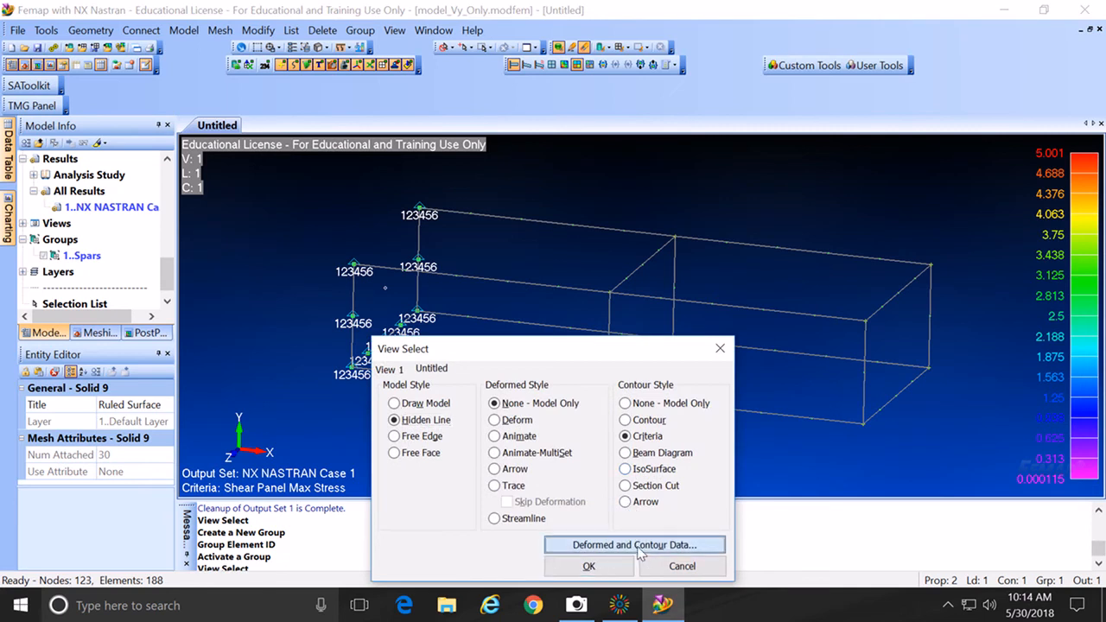
left_click(640, 544)
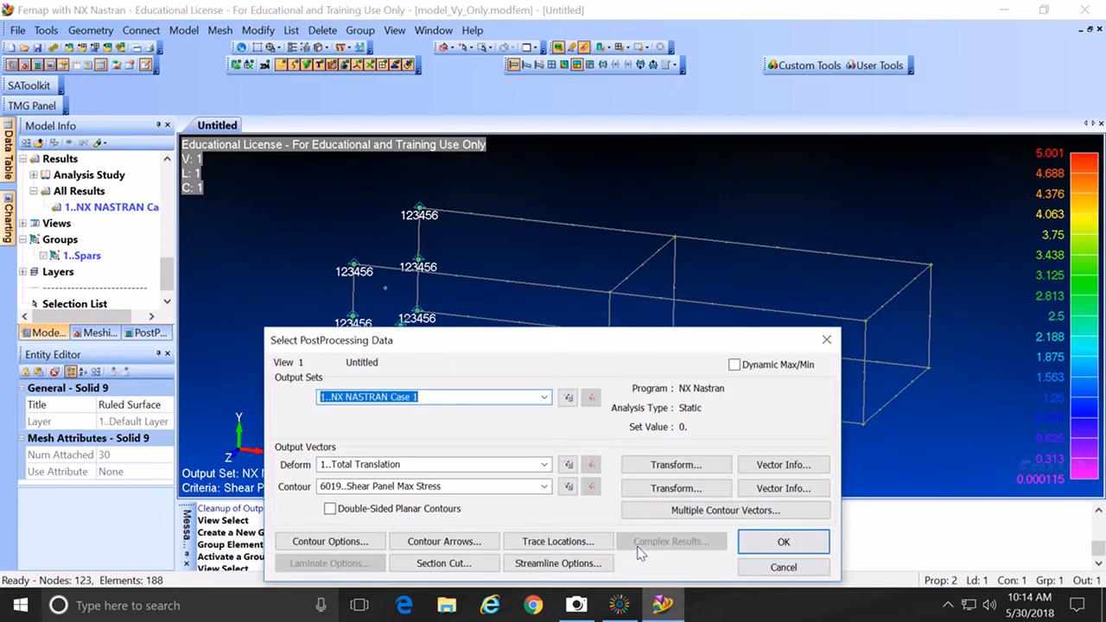
left_click(545, 488)
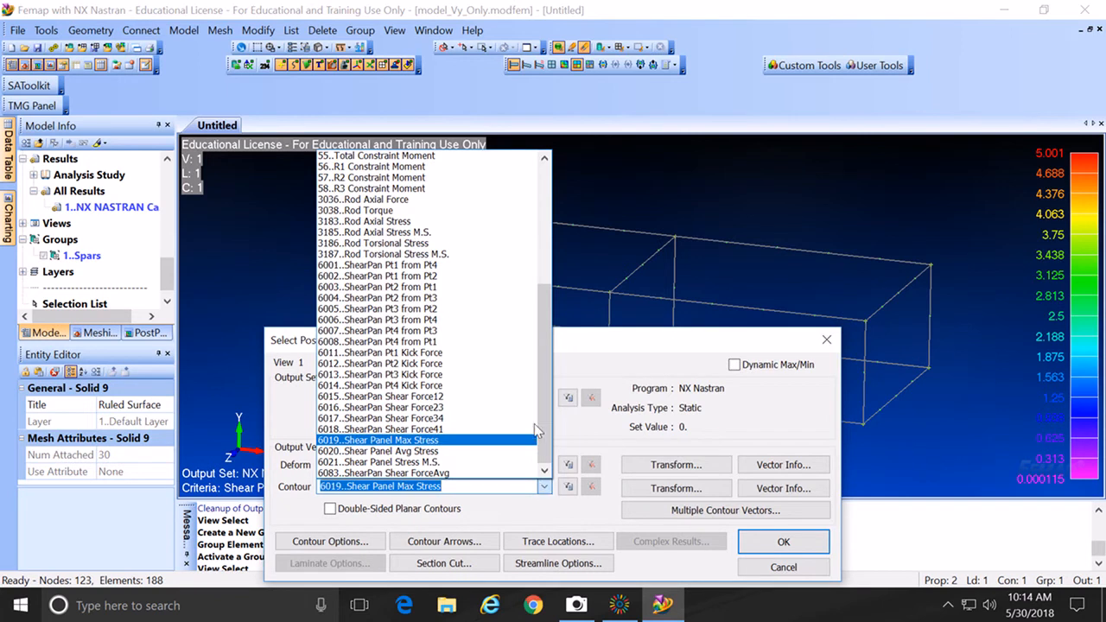
left_click(483, 200)
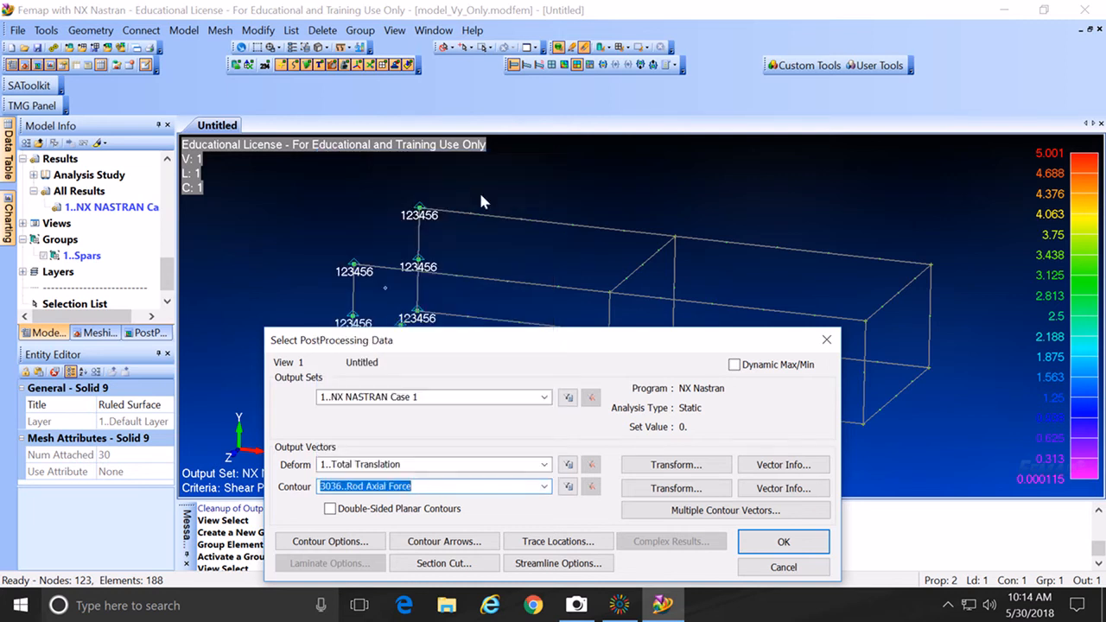
left_click(781, 543)
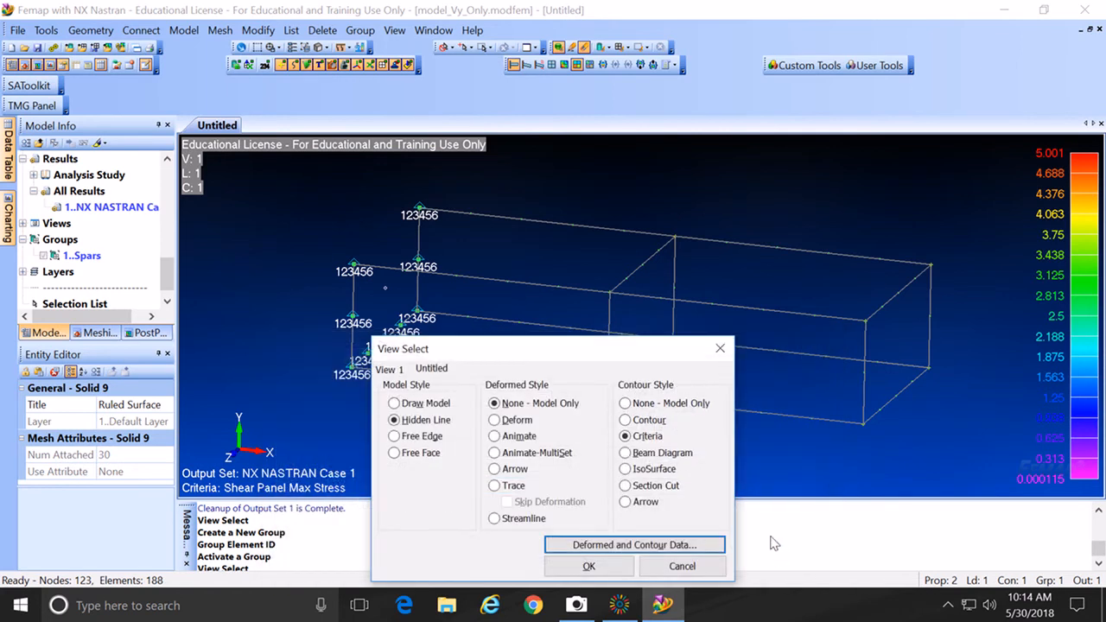
left_click(625, 455)
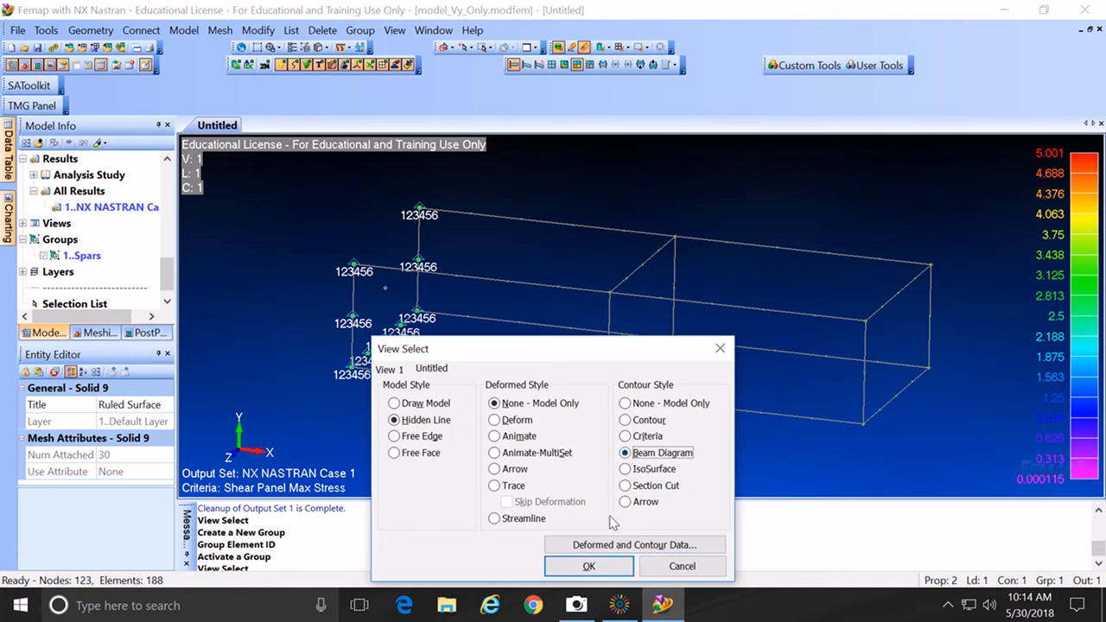
left_click(588, 567)
Step: Hide the constraint symbols and labels, and inspect the rod axial force diagram along the spars from several angles
middle_click_drag(452, 383, 519, 381)
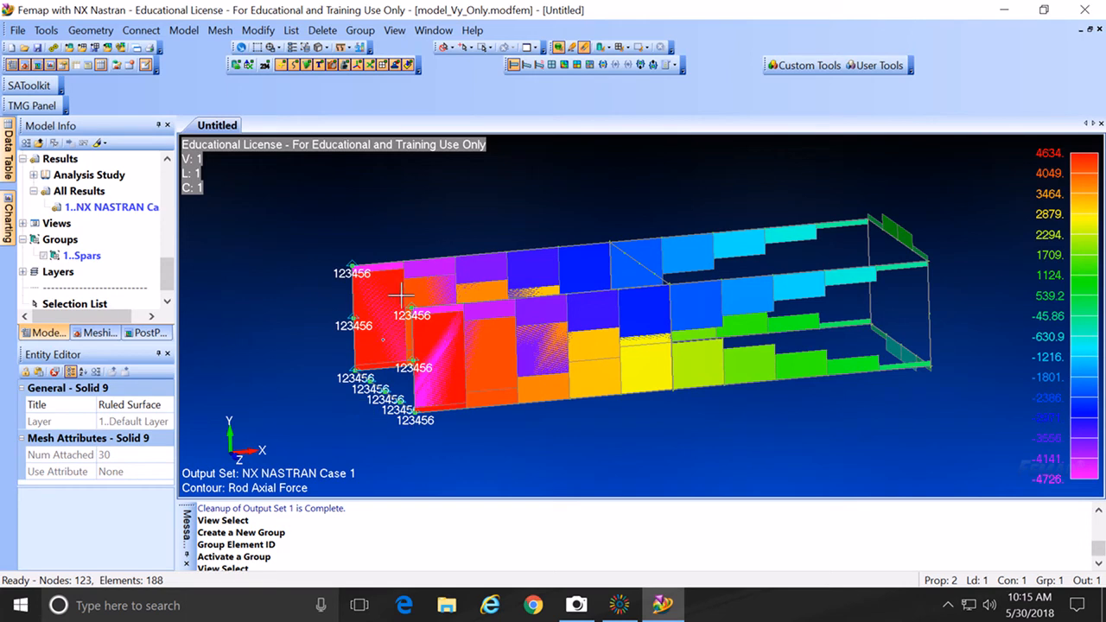
left_click(395, 65)
left_click(395, 64)
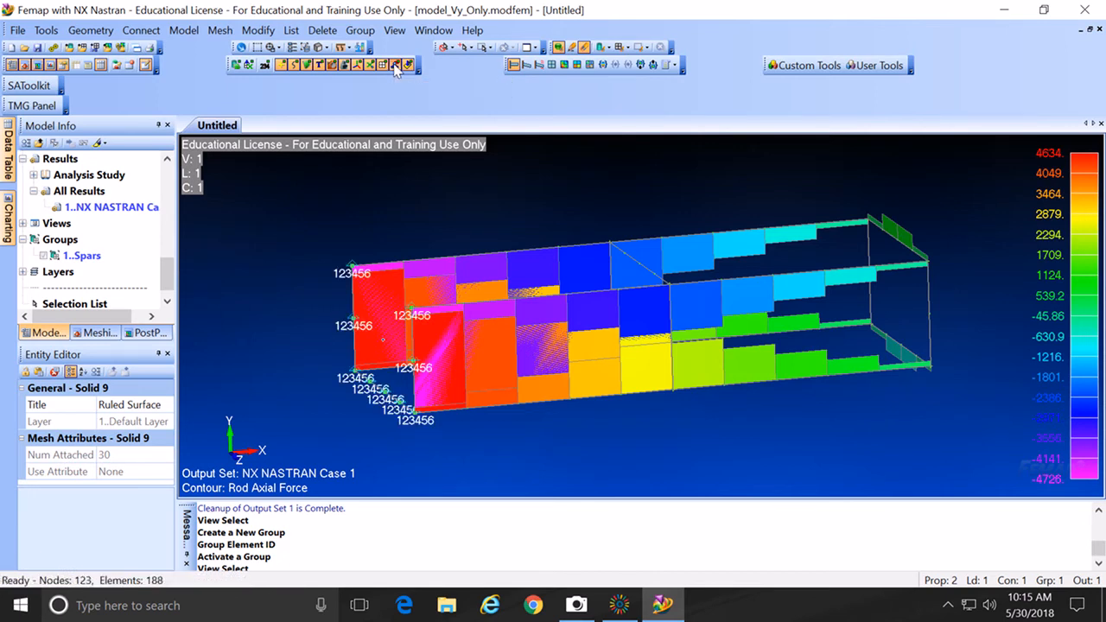
left_click(396, 67)
middle_click_drag(479, 346, 502, 325)
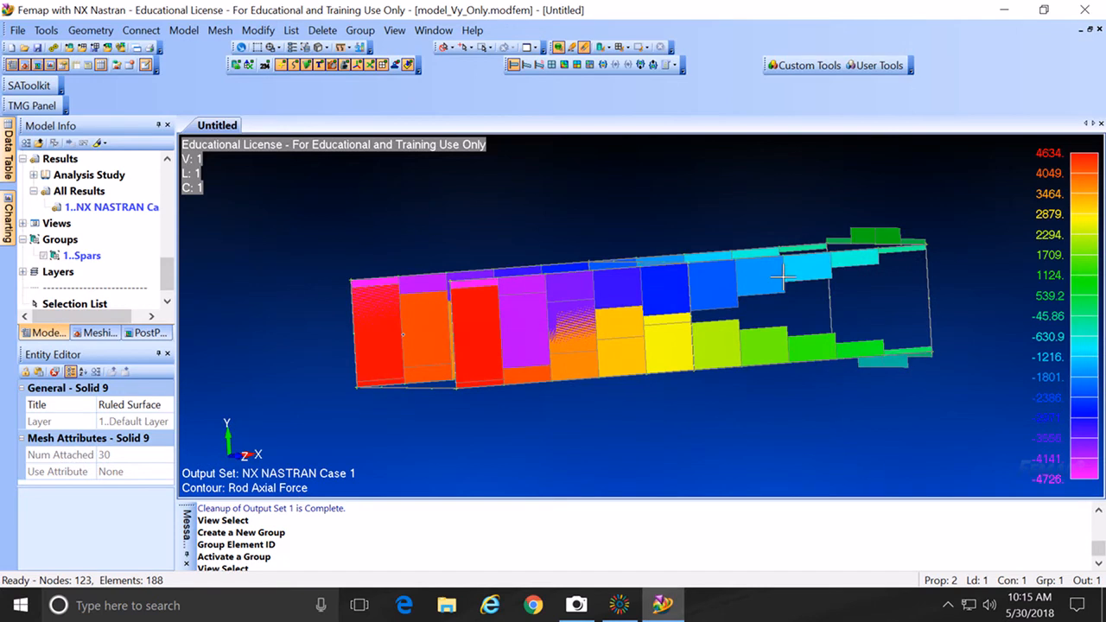
middle_click_drag(714, 326, 499, 344)
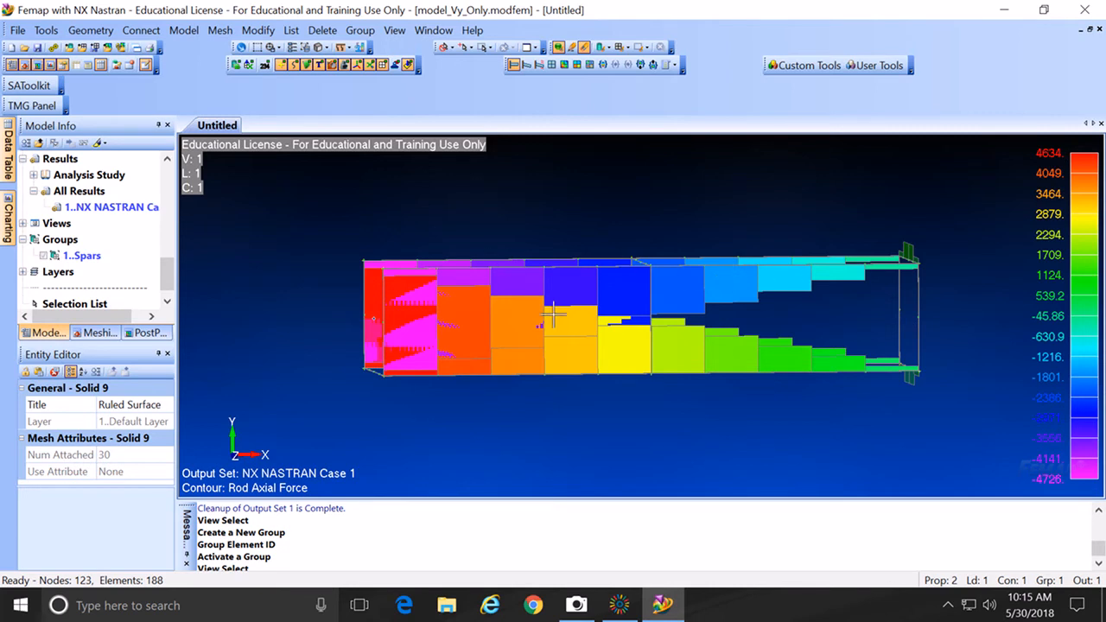
middle_click_drag(471, 318, 462, 424)
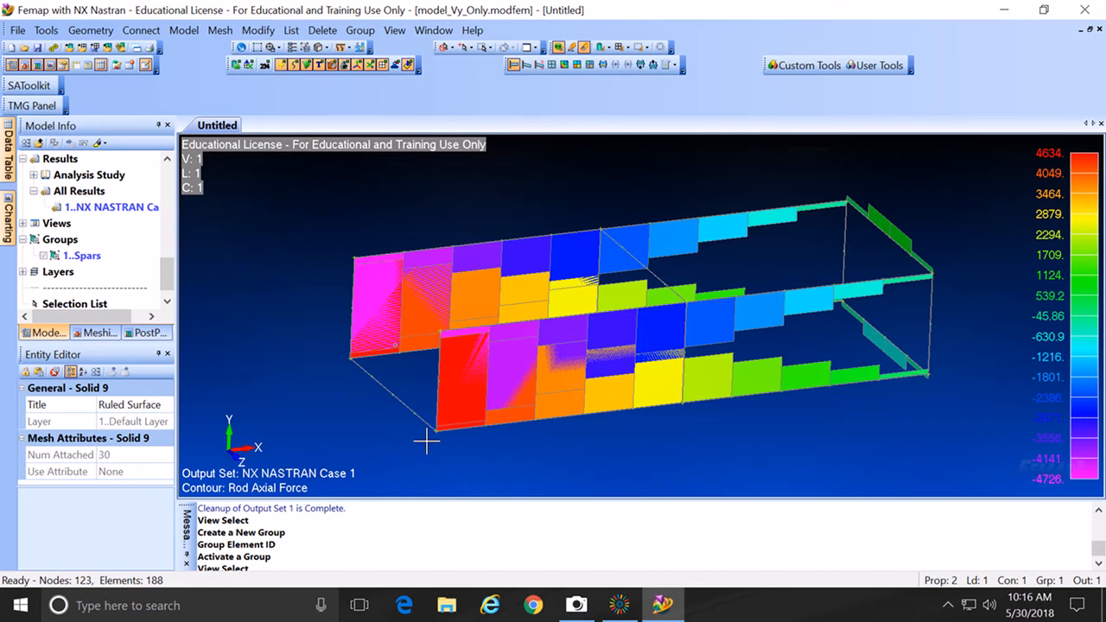
Step: Show the full model instead of the active group and turn the display of the SHEAR property elements back on
middle_click_drag(461, 217, 786, 268)
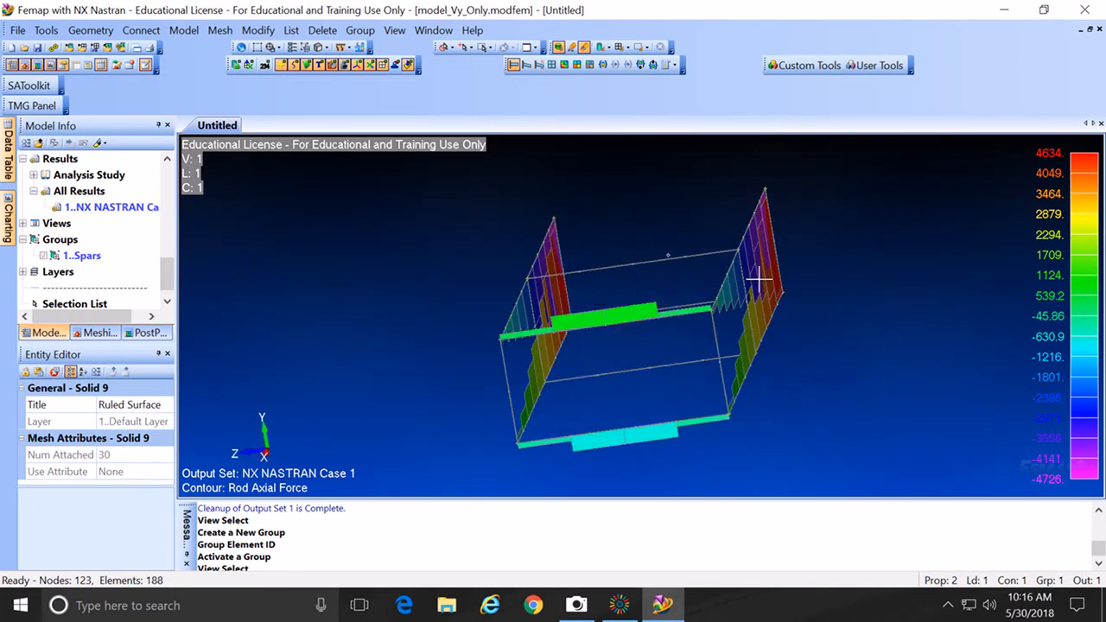
middle_click_drag(616, 355, 793, 299)
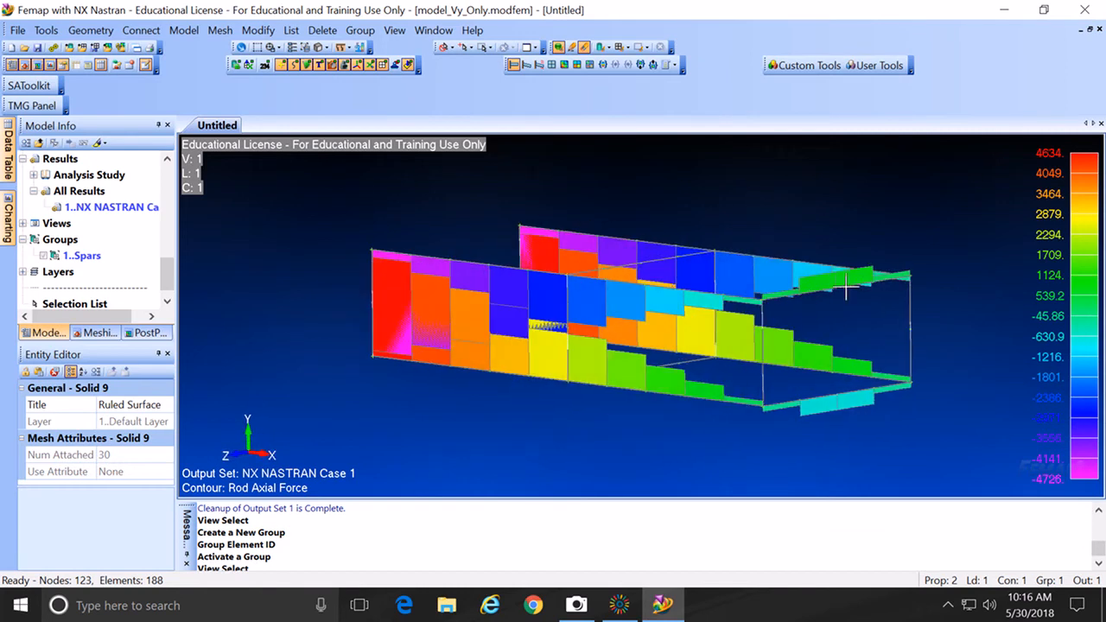
mouse_move(787, 391)
middle_mouse_down()
mouse_move(770, 395)
mouse_move(815, 395)
mouse_move(691, 390)
mouse_move(803, 390)
mouse_move(805, 407)
middle_mouse_up()
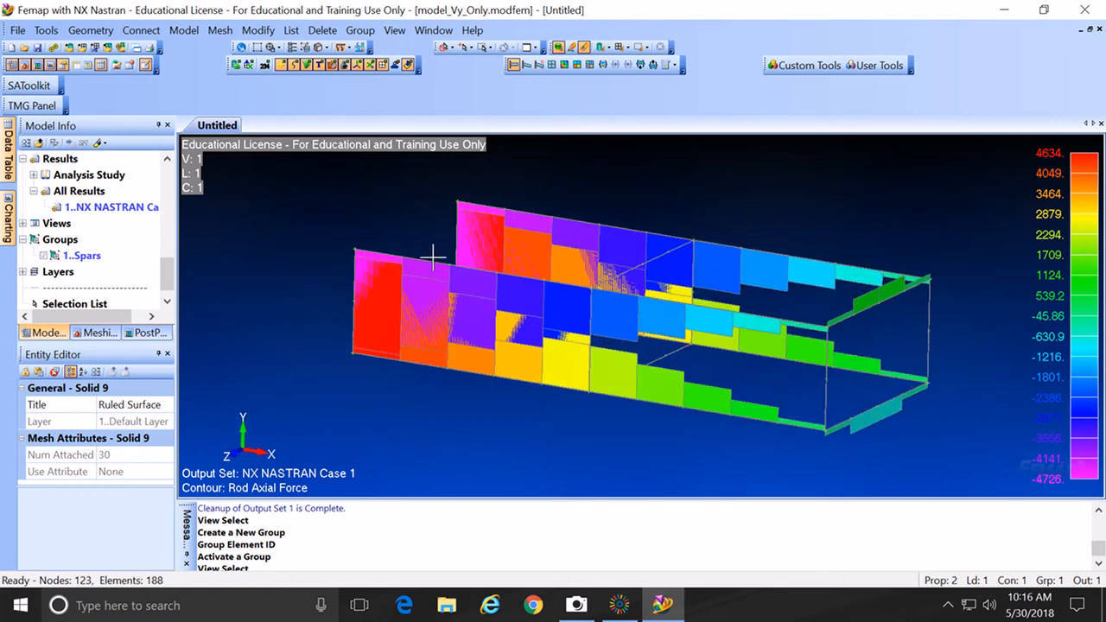
right_click(62, 241)
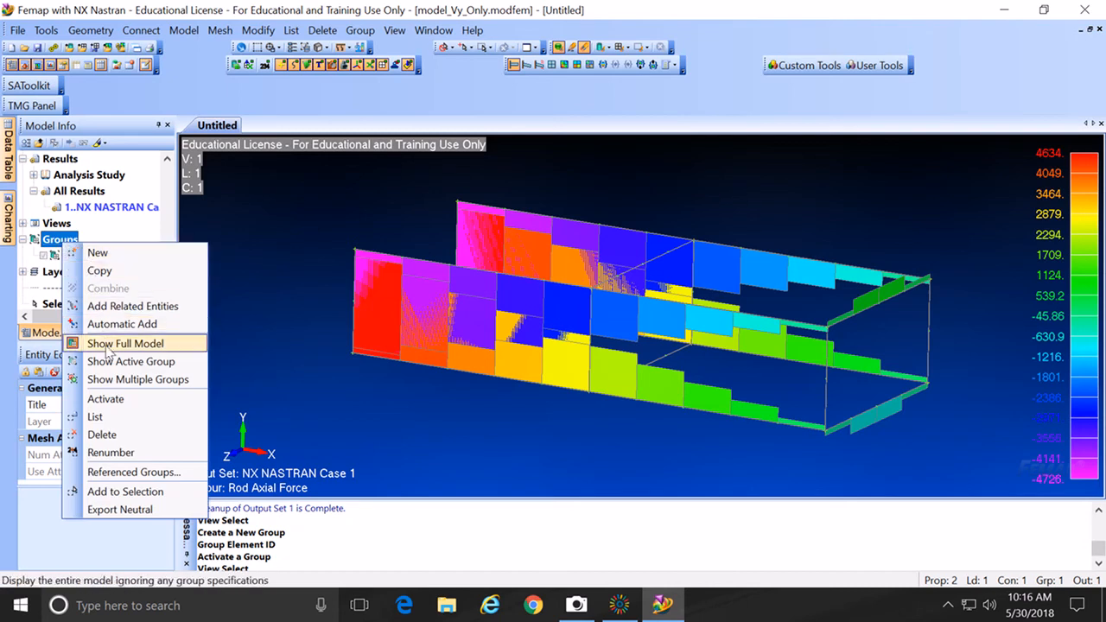
left_click(107, 343)
left_click_drag(168, 287, 168, 228)
left_click(87, 274)
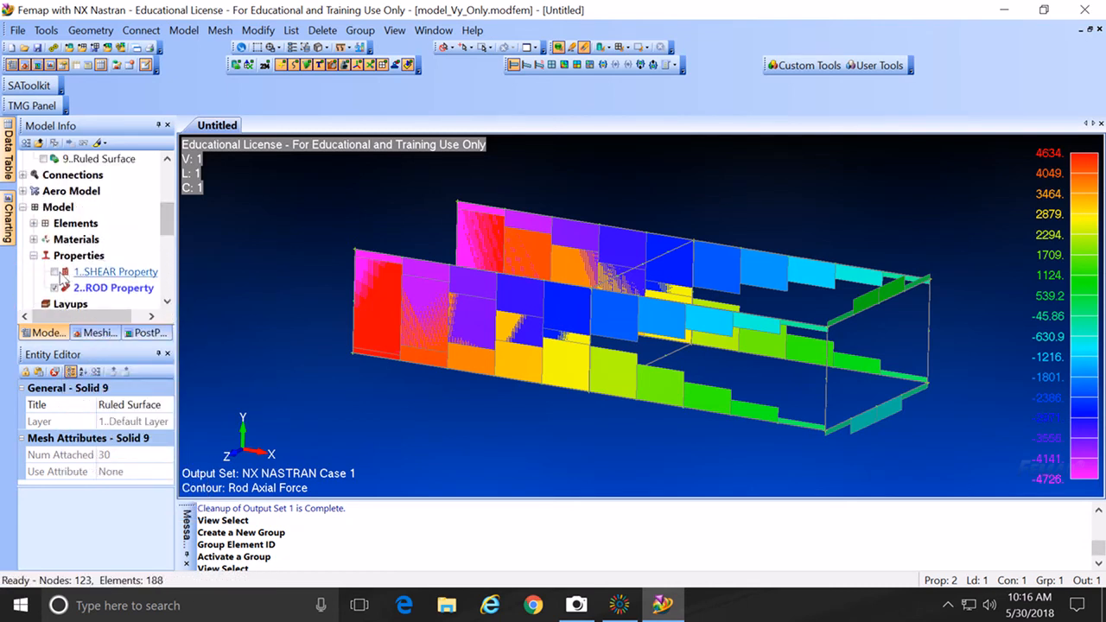
middle_click_drag(573, 280, 541, 310)
left_click(54, 271)
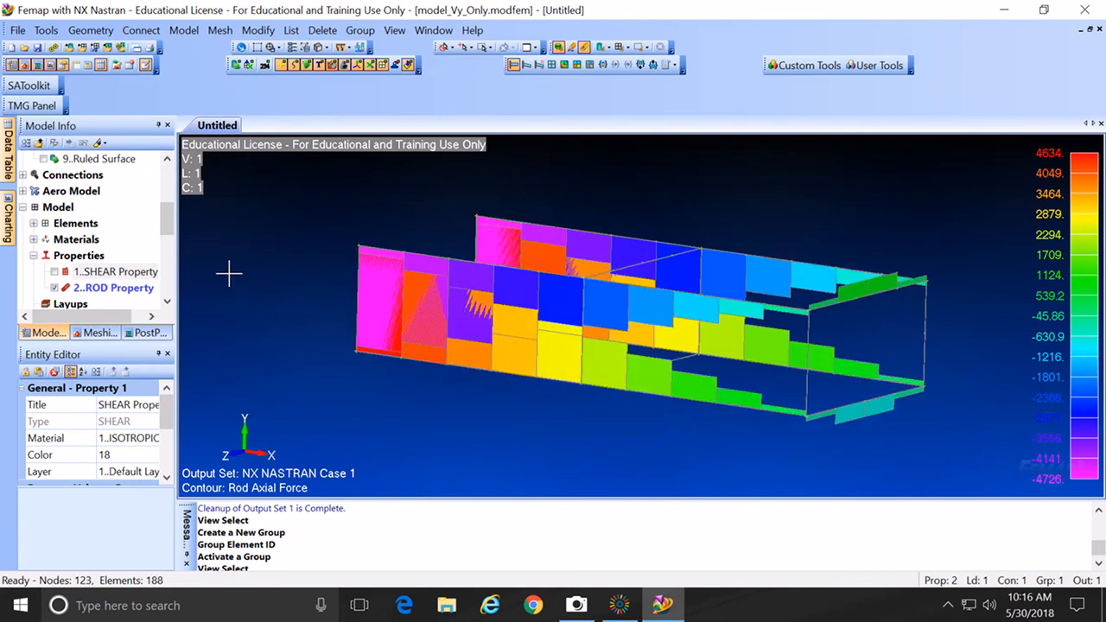
left_click(54, 271)
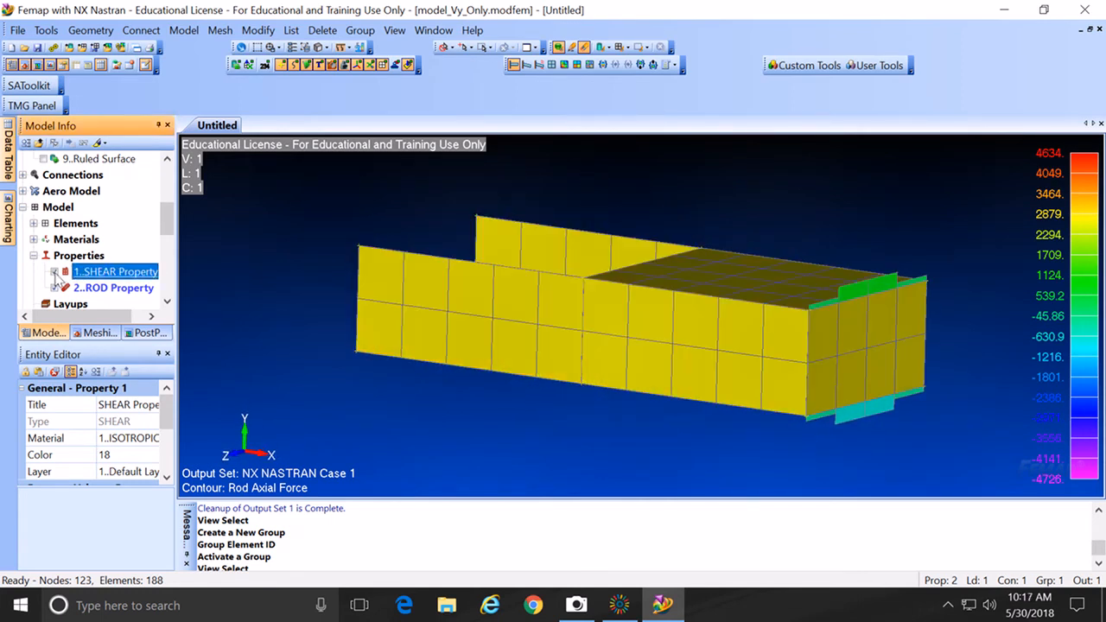
middle_click_drag(657, 291, 665, 313)
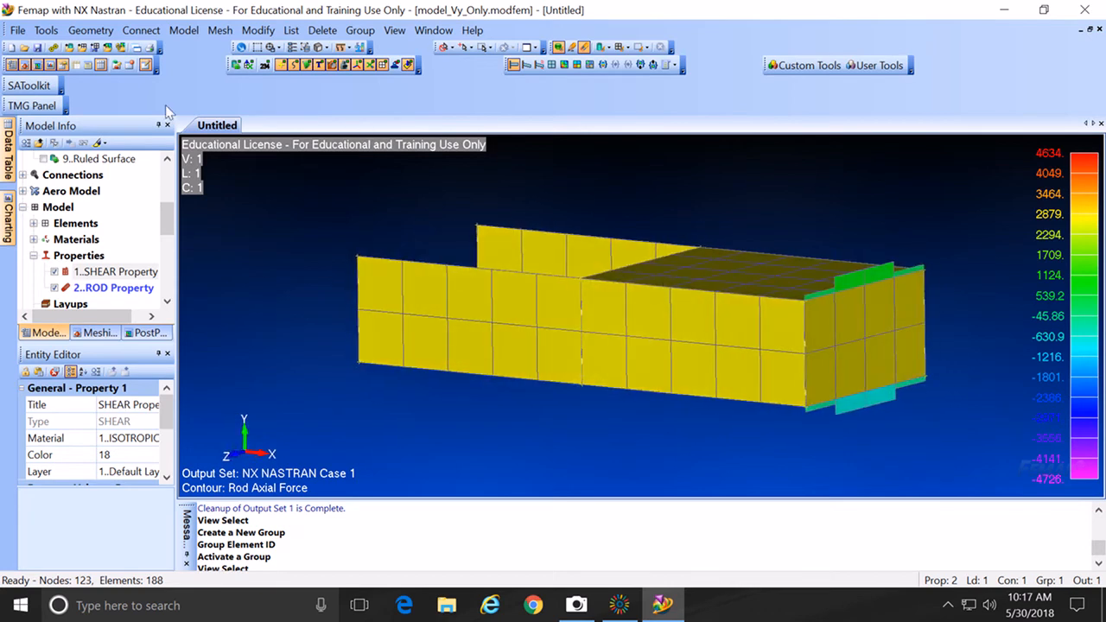
Step: Save the current Vy-only model and close it
left_click(38, 48)
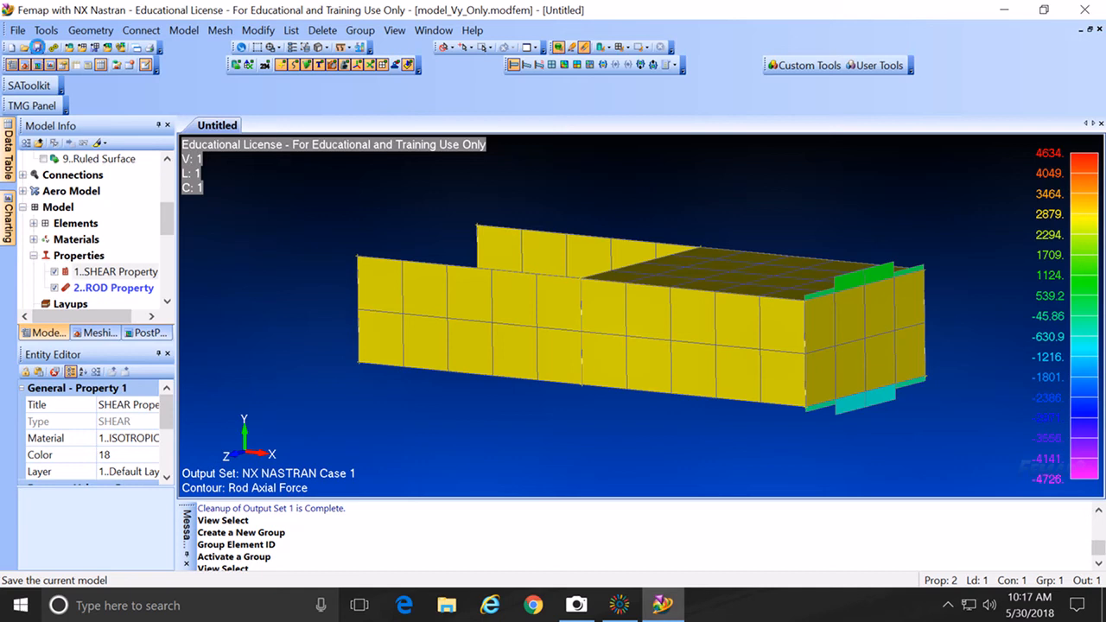
left_click(17, 31)
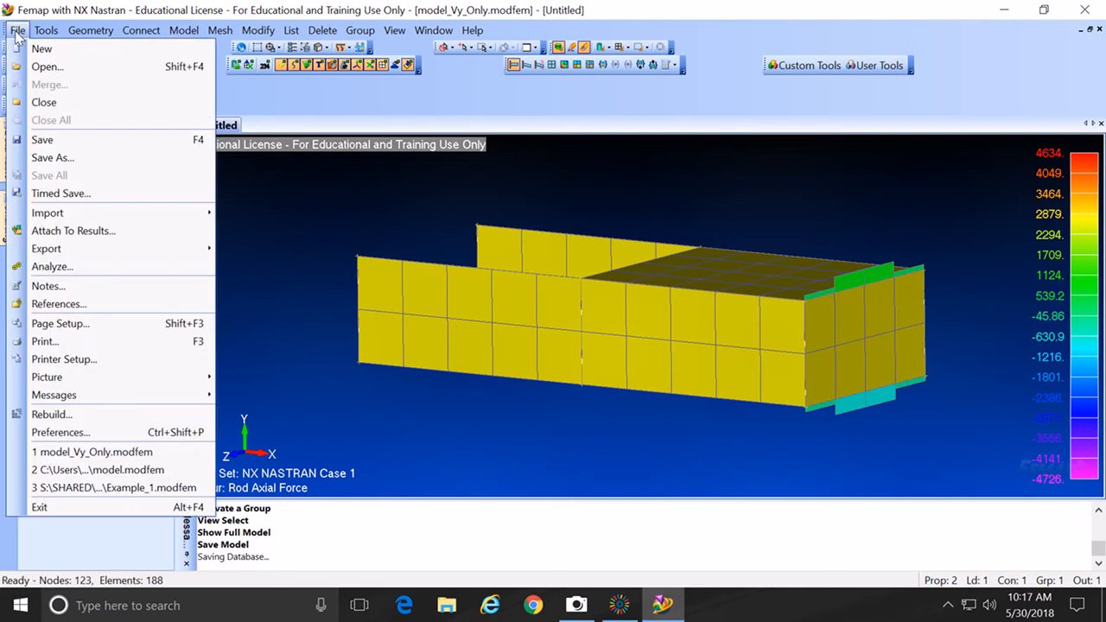
left_click(43, 103)
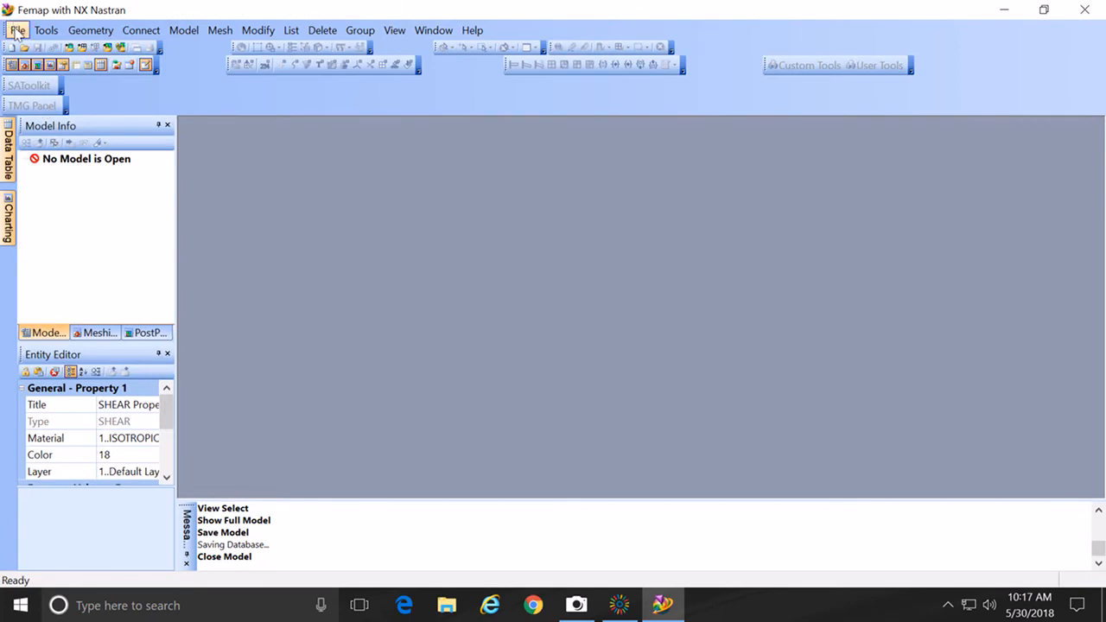
Step: Open the base model file model.modfem from the Example_5 folder
left_click(18, 31)
left_click(39, 66)
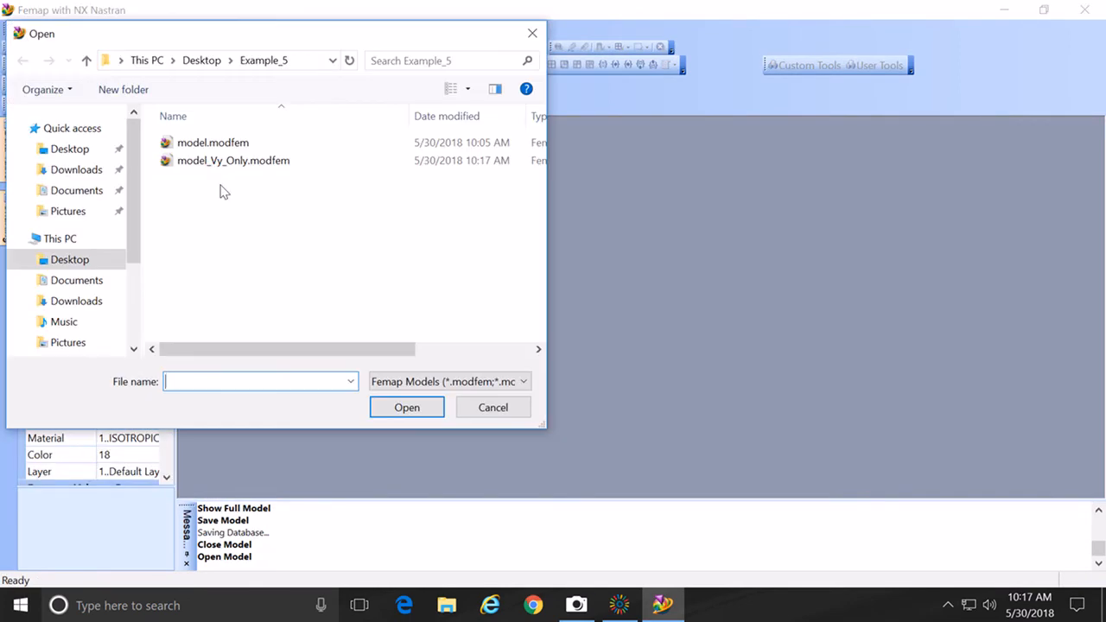
left_click(210, 144)
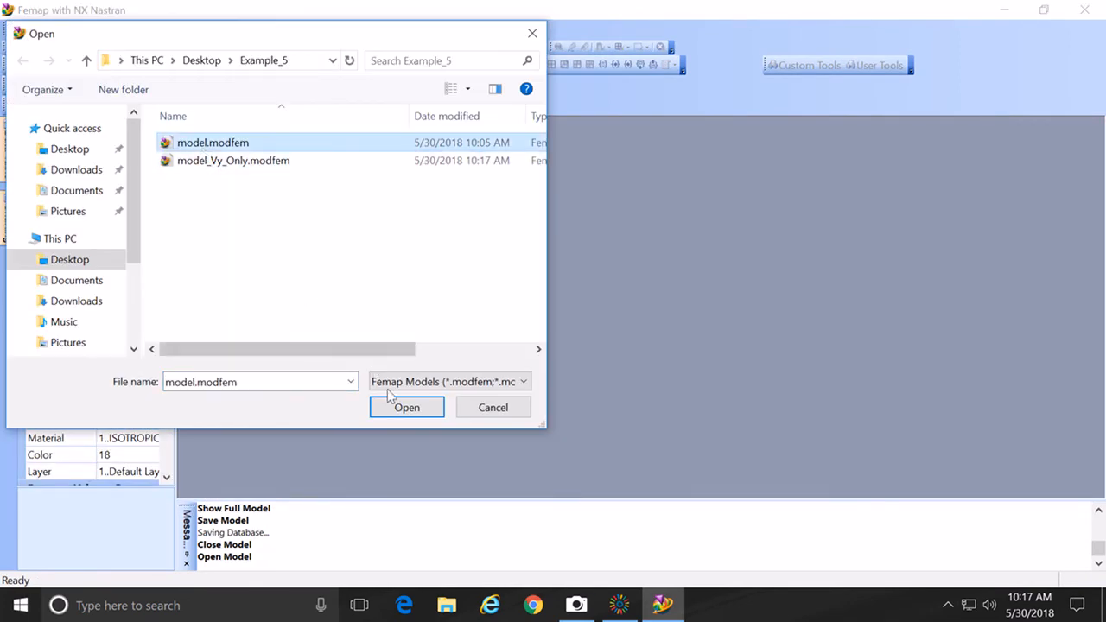
left_click(408, 410)
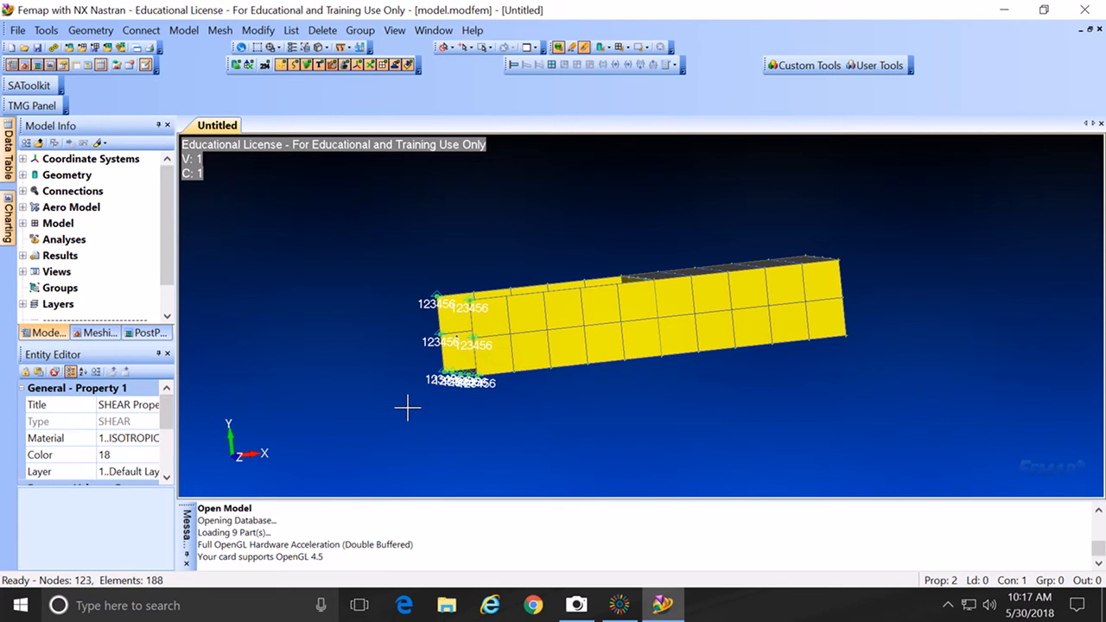
Step: Save a copy of the opened model as model_T_Only in the Example_5 folder
middle_click_drag(634, 305, 324, 218)
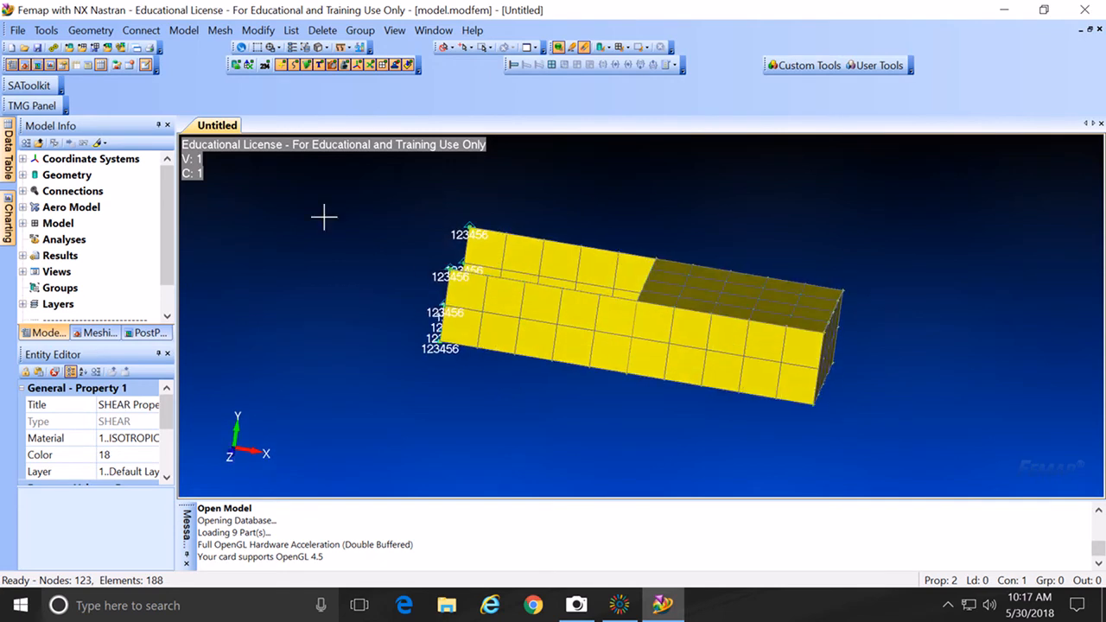
left_click(17, 30)
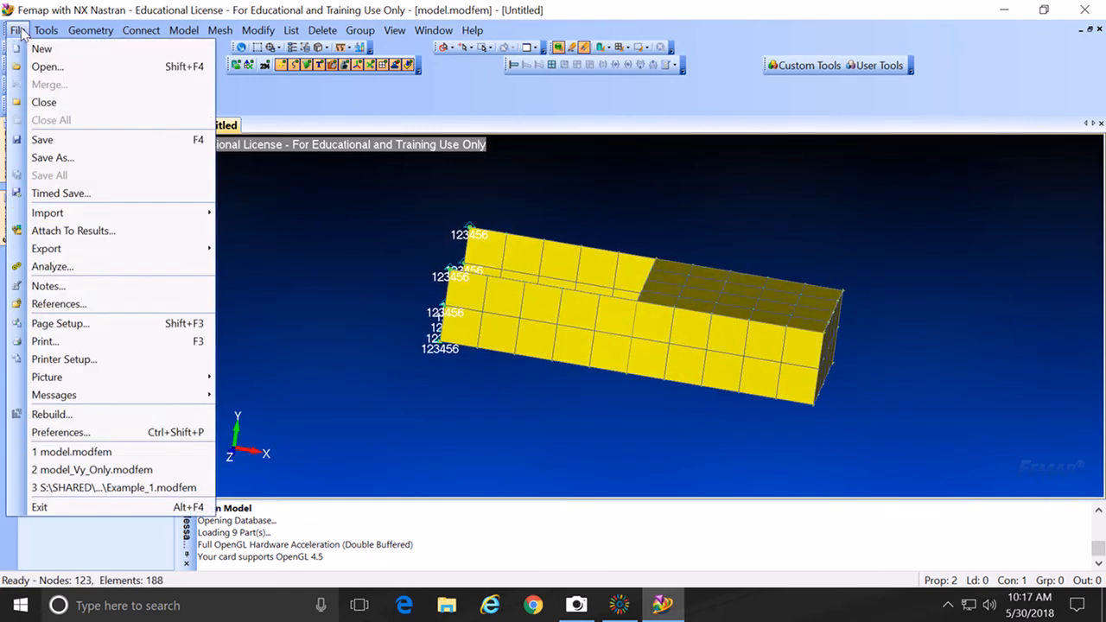
left_click(51, 157)
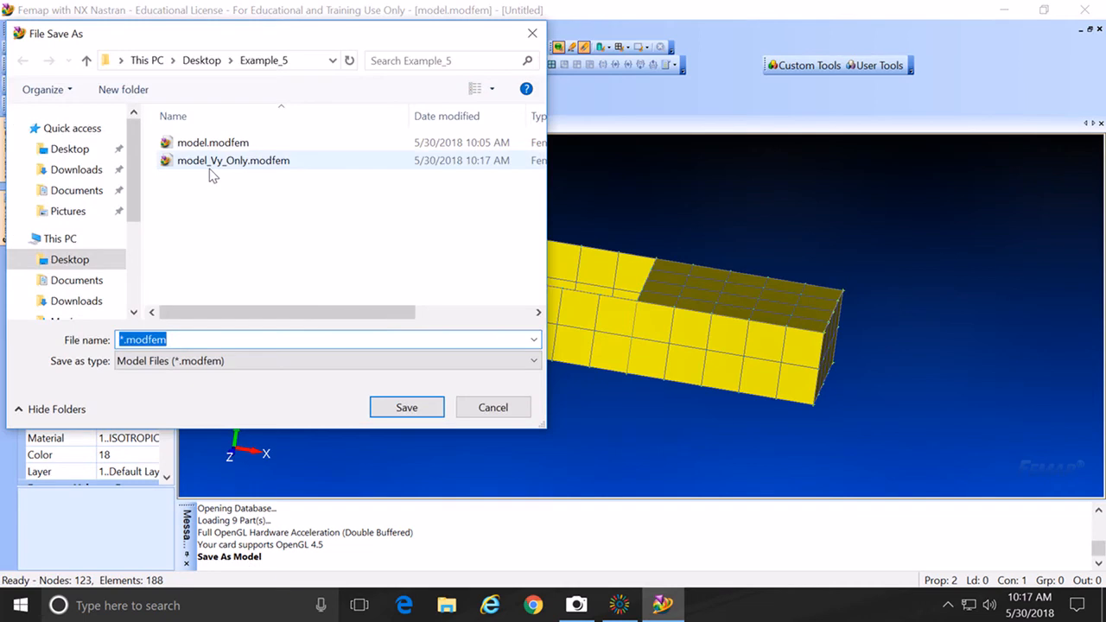
type("model_")
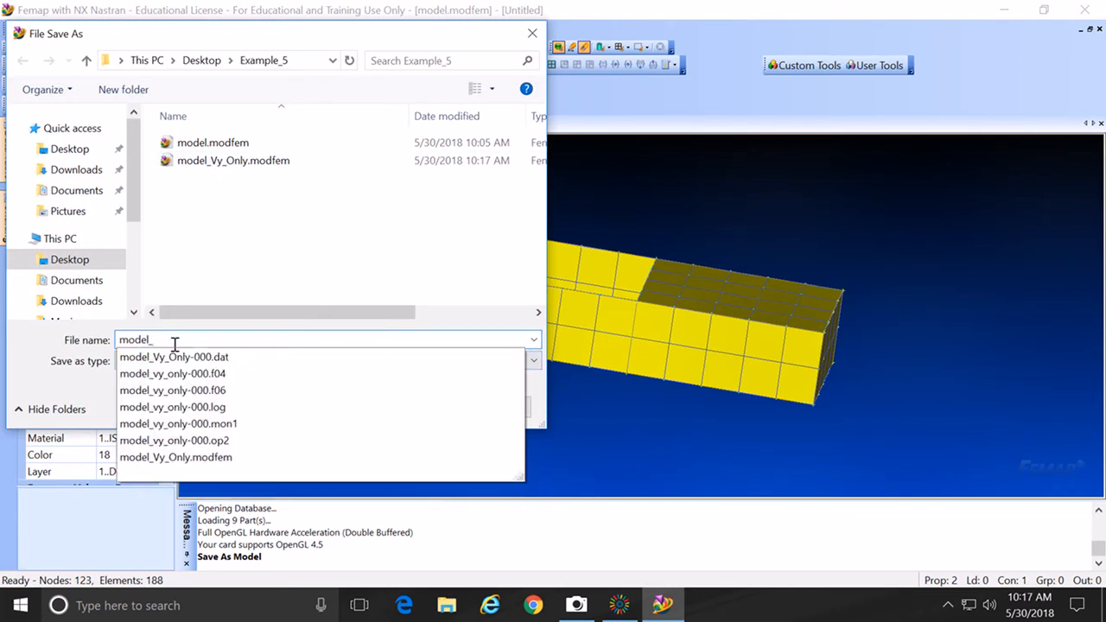
type("T_Only")
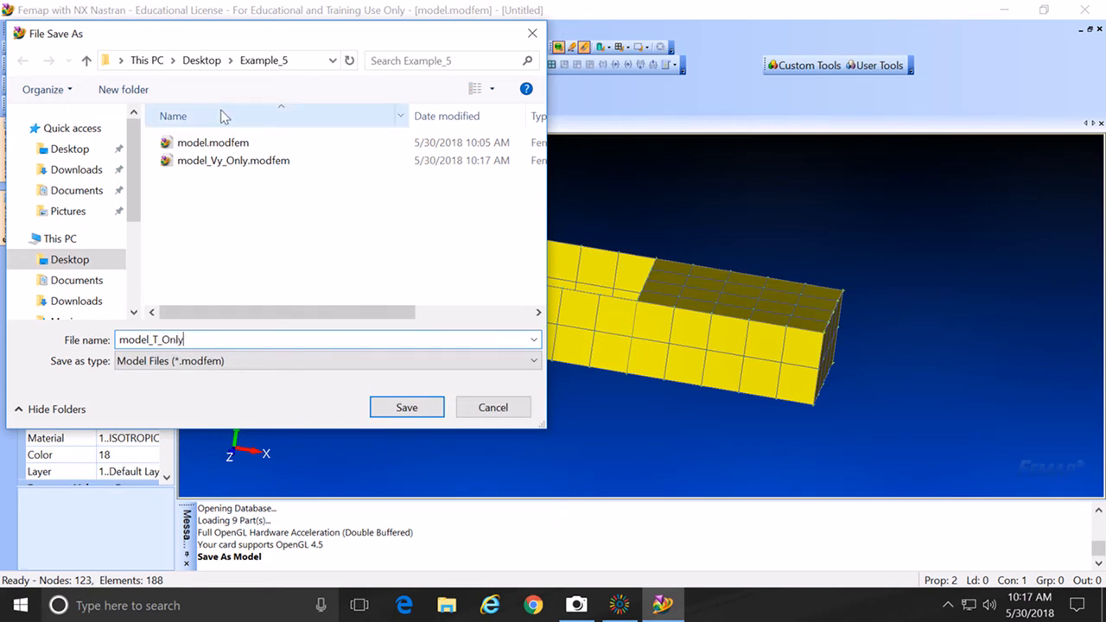
left_click(404, 407)
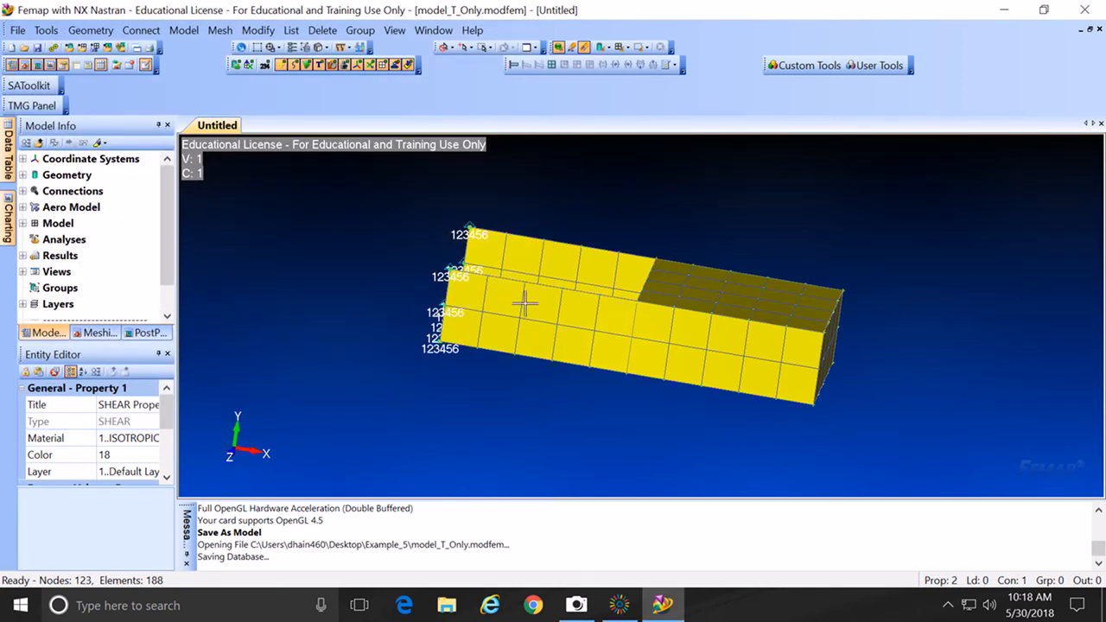
Step: Start a nodal load and create load set 1 for it, titled Torque=1000 N.m
middle_click_drag(610, 314, 681, 349)
scroll(630, 343, "up", 2)
scroll(631, 343, "up", 1)
scroll(681, 349, "up", 2)
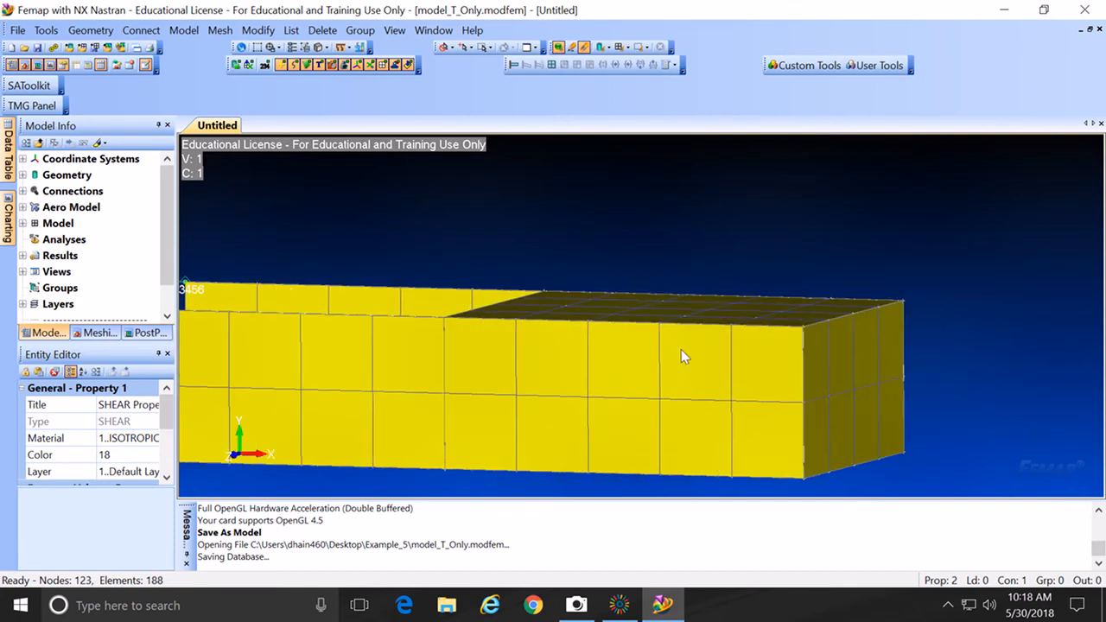
middle_click_drag(781, 383, 762, 380)
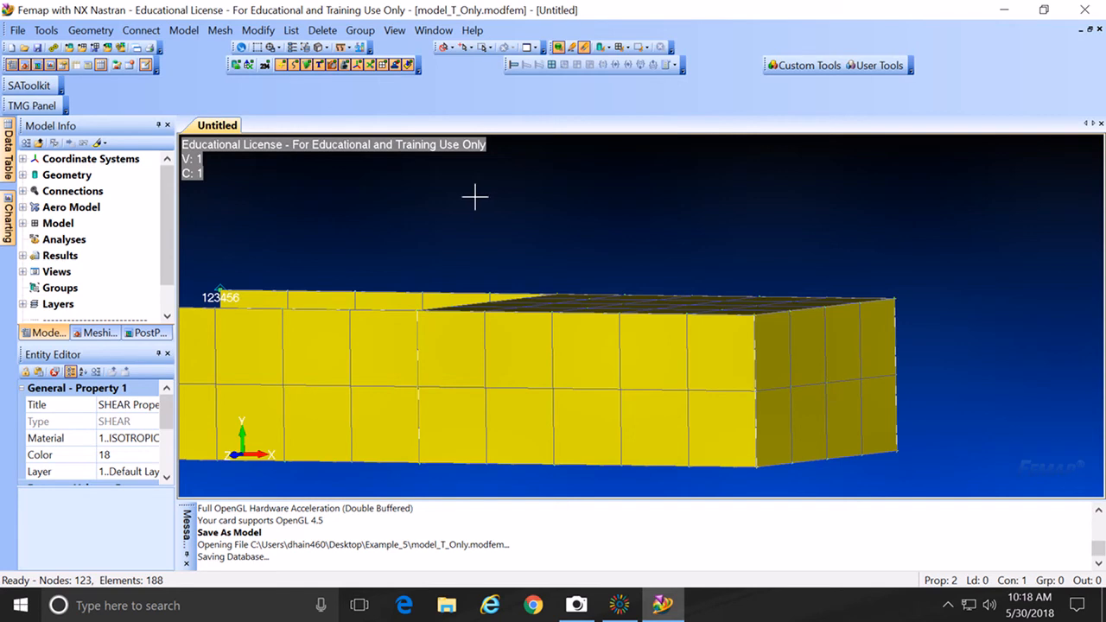
left_click(184, 30)
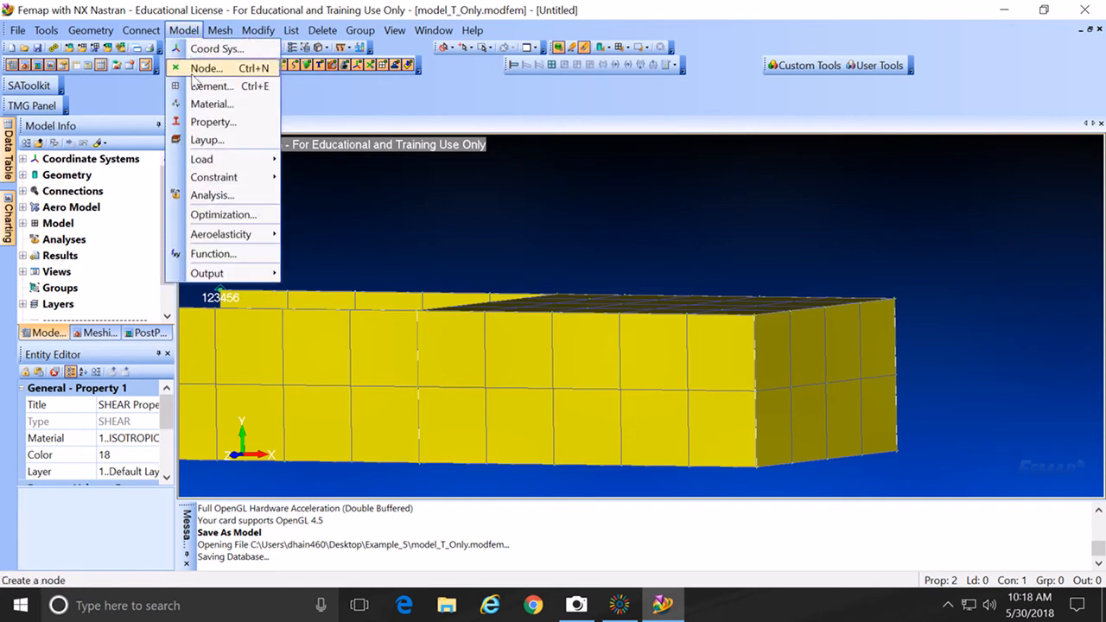
mouse_move(205, 166)
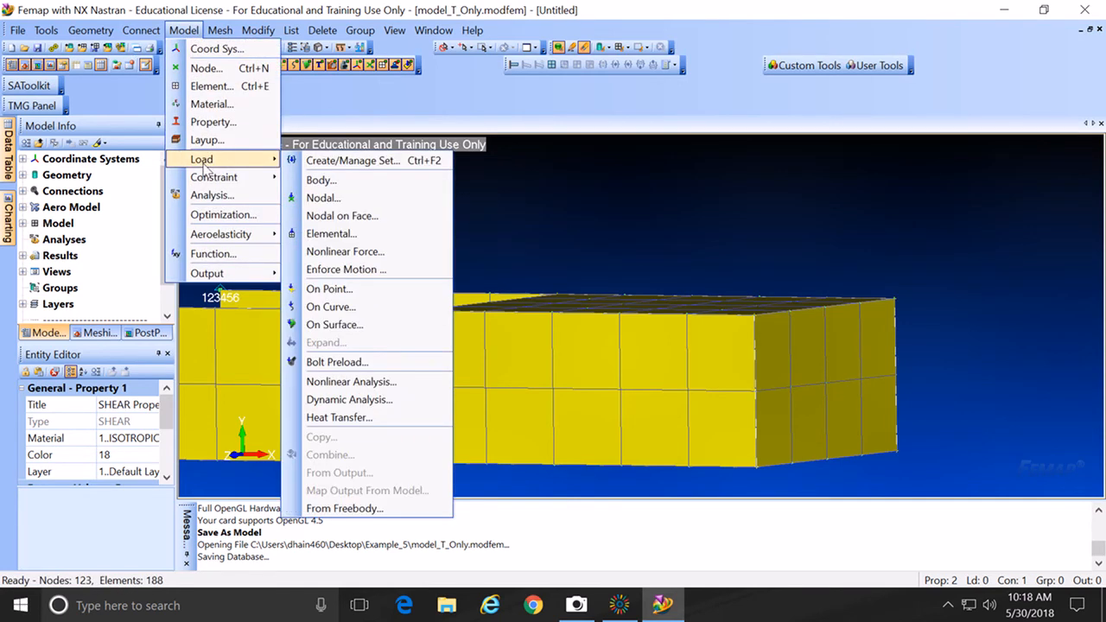
left_click(340, 199)
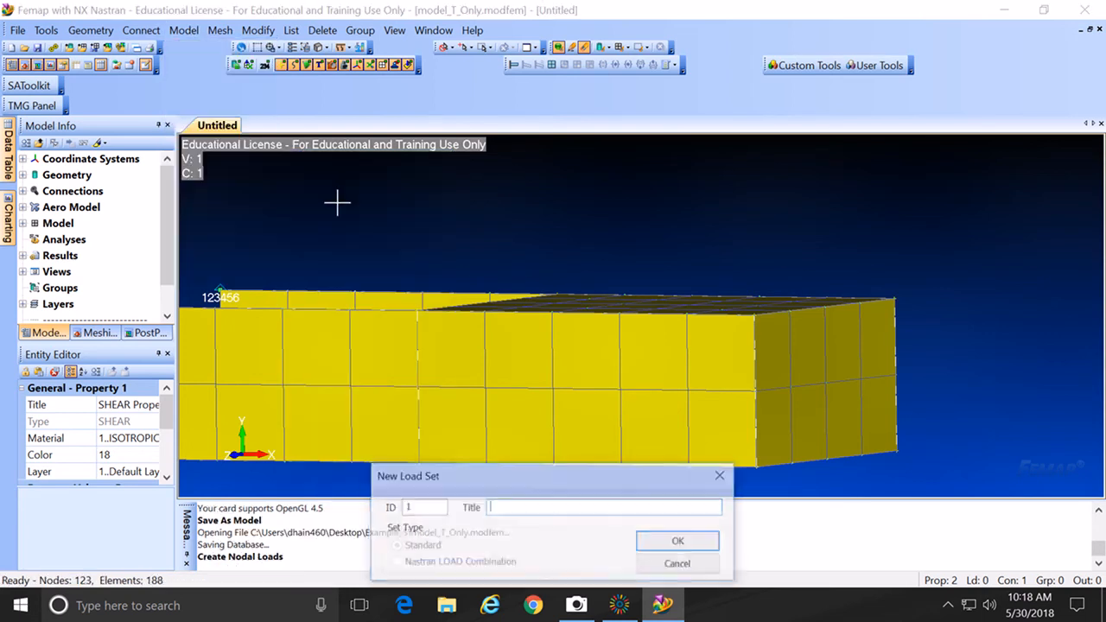
type("Torque=1000 N.m")
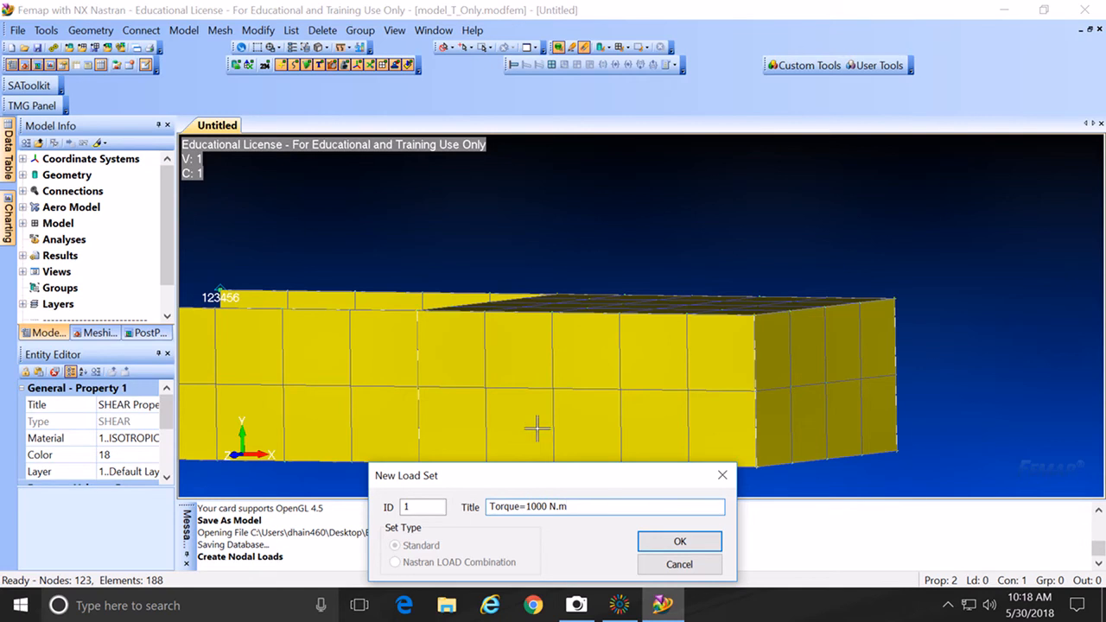
left_click(670, 543)
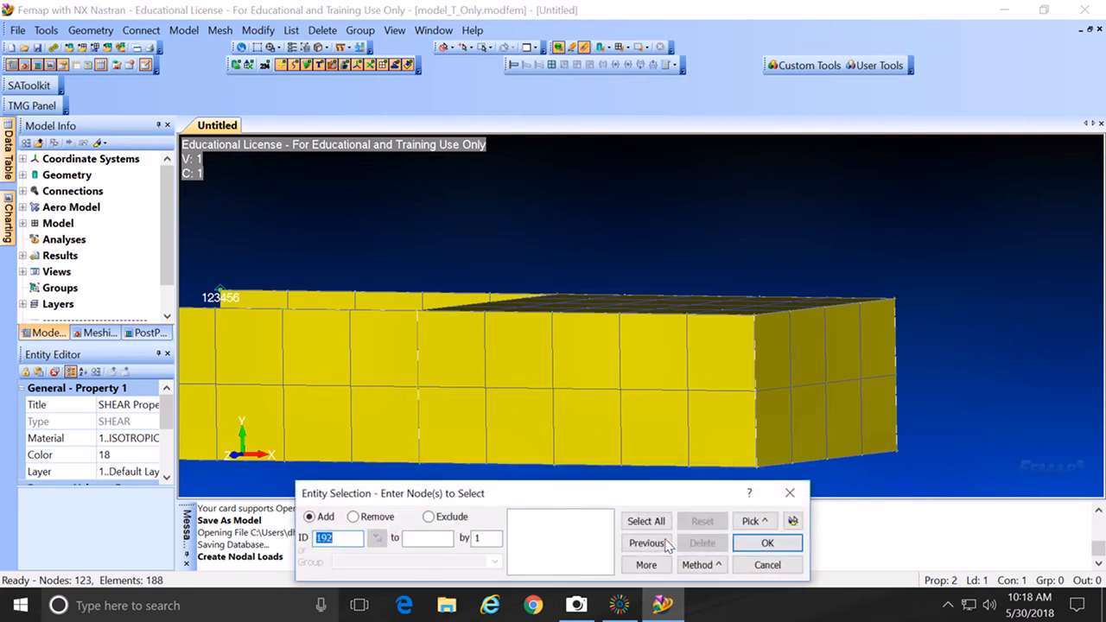
Step: Apply a nodal moment with MX of 1000*1000 to the centre node of the box beam's free-end face
left_click(830, 390)
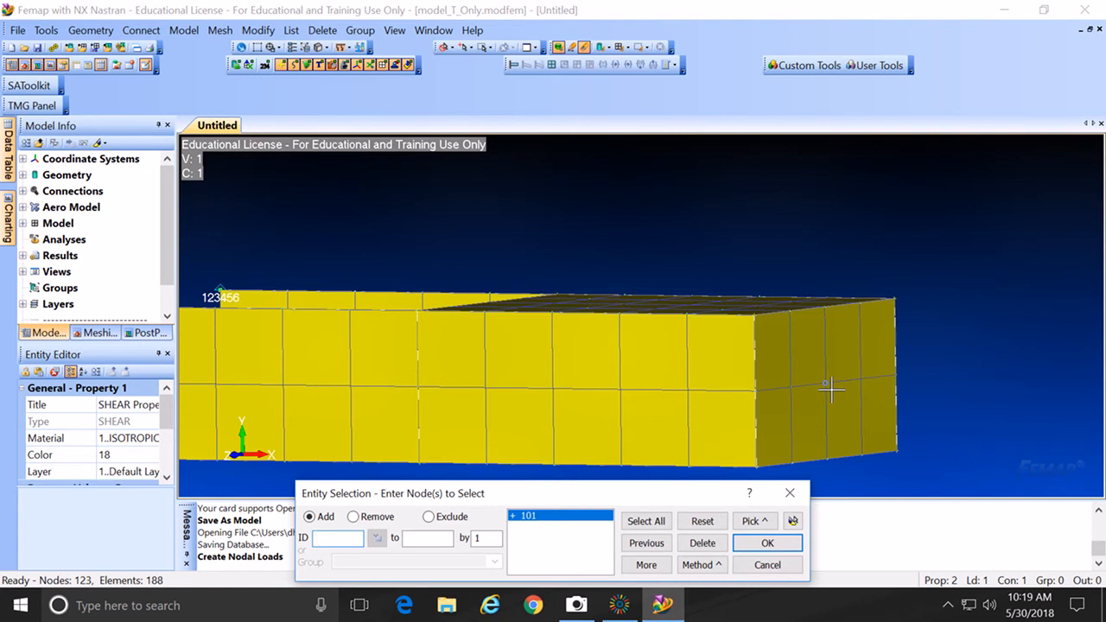
left_click_drag(661, 497, 776, 495)
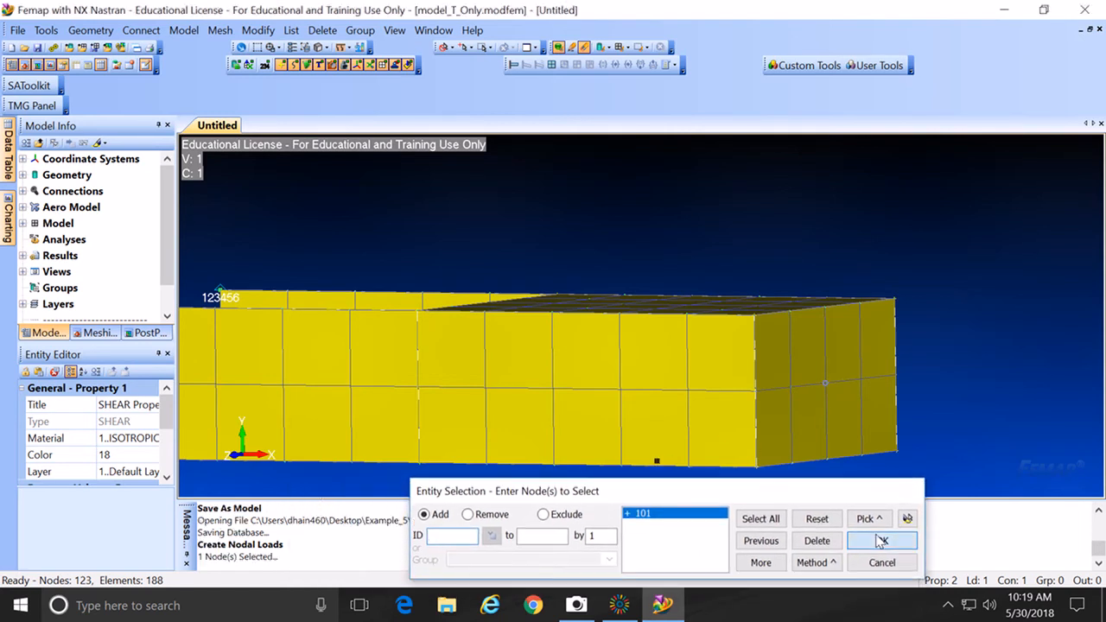
left_click(881, 541)
left_click_drag(527, 227, 629, 160)
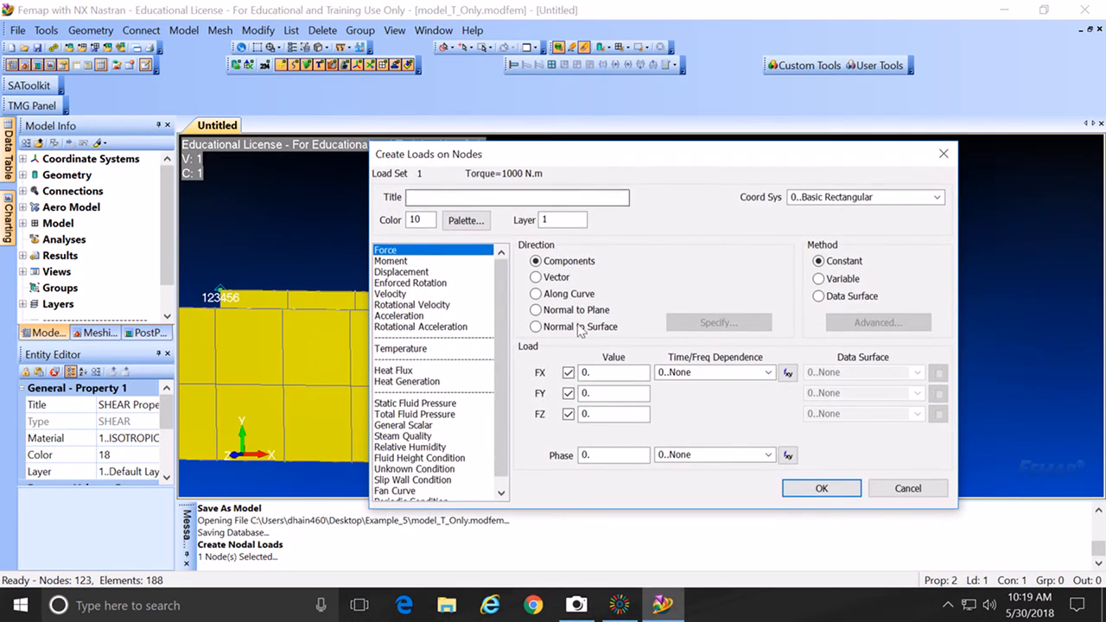
left_click(408, 262)
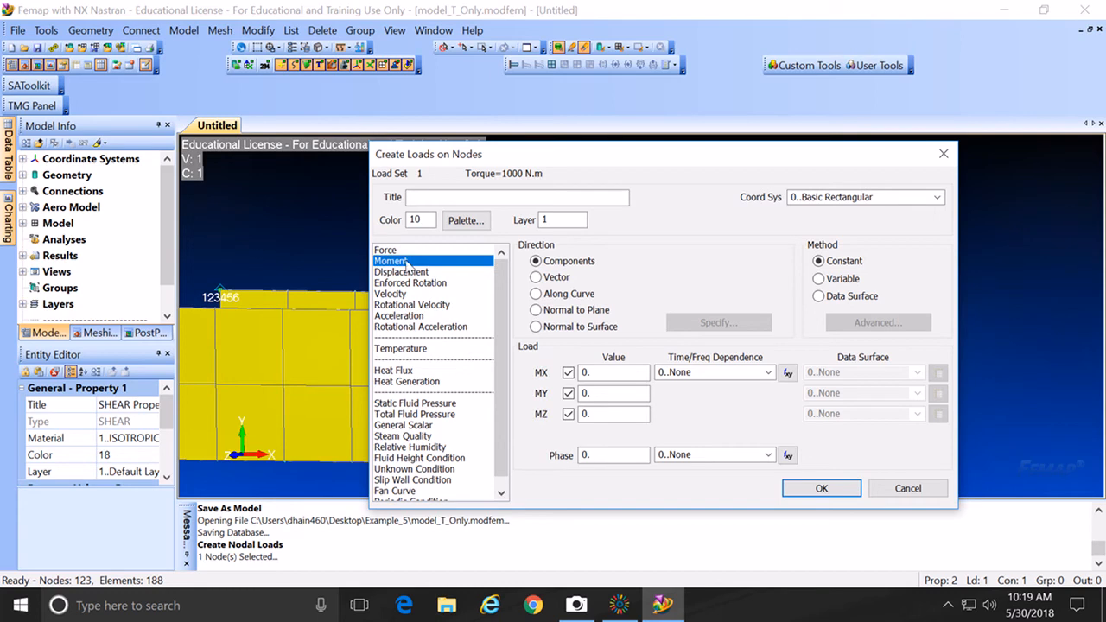
left_click_drag(600, 157, 616, 492)
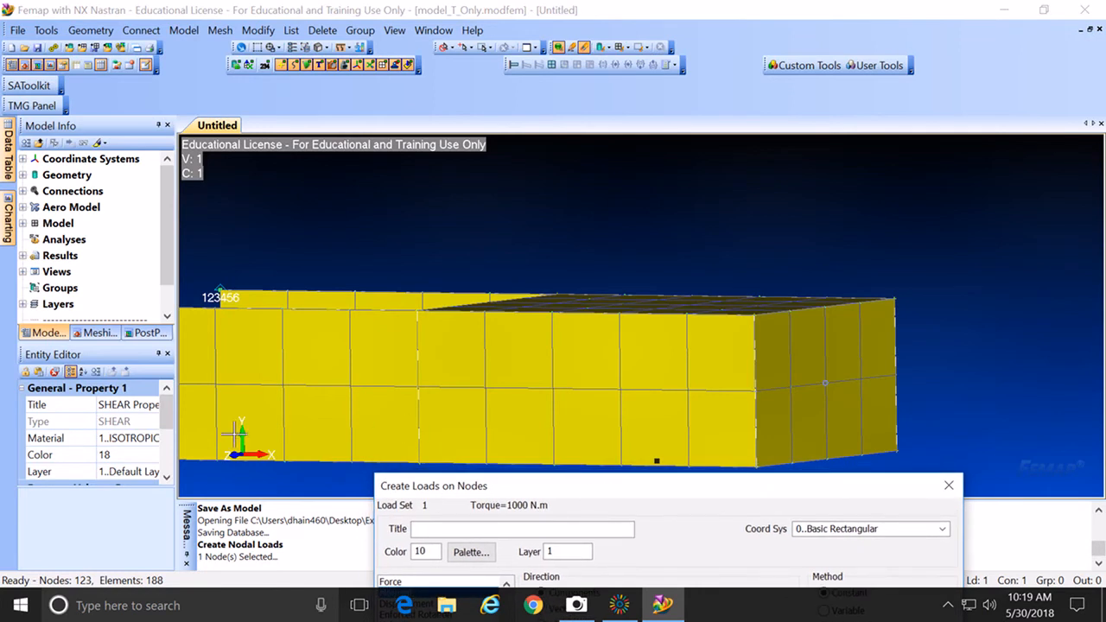
left_click_drag(654, 487, 672, 217)
double_click(608, 436)
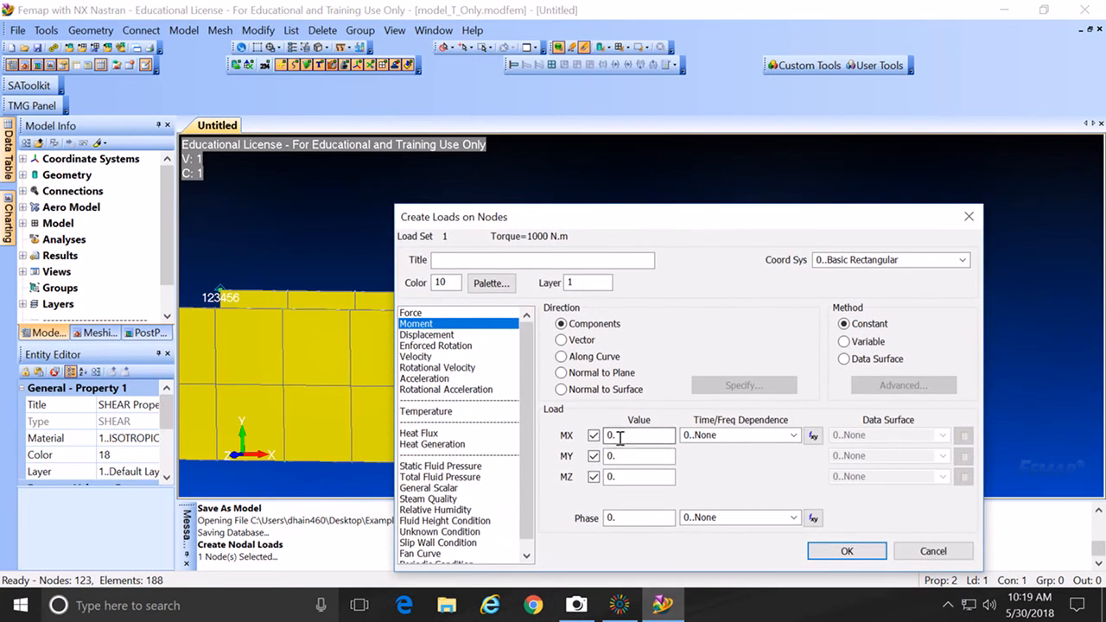
type("1000*1000")
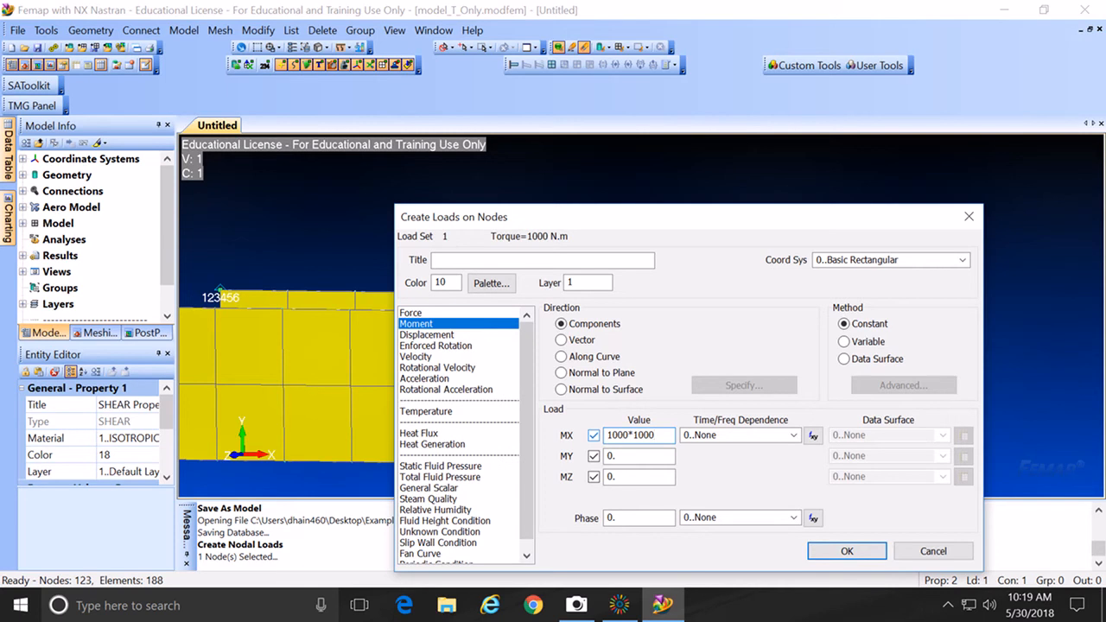
left_click(845, 551)
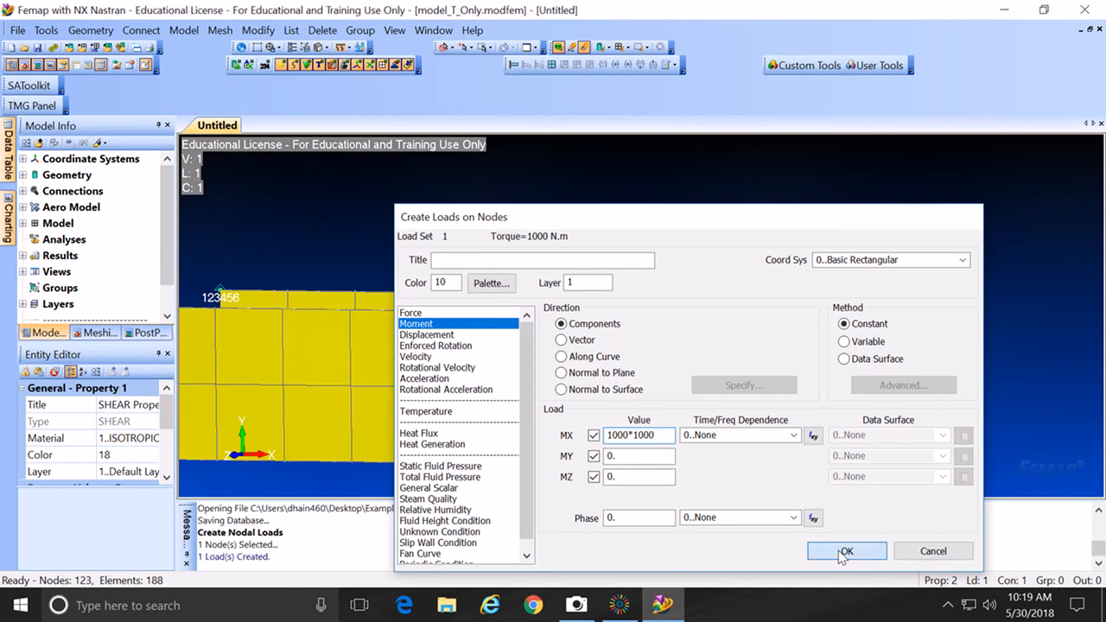
Step: Finish creating nodal loads, fully rebuild and compact the model database, and save the model
left_click(768, 567)
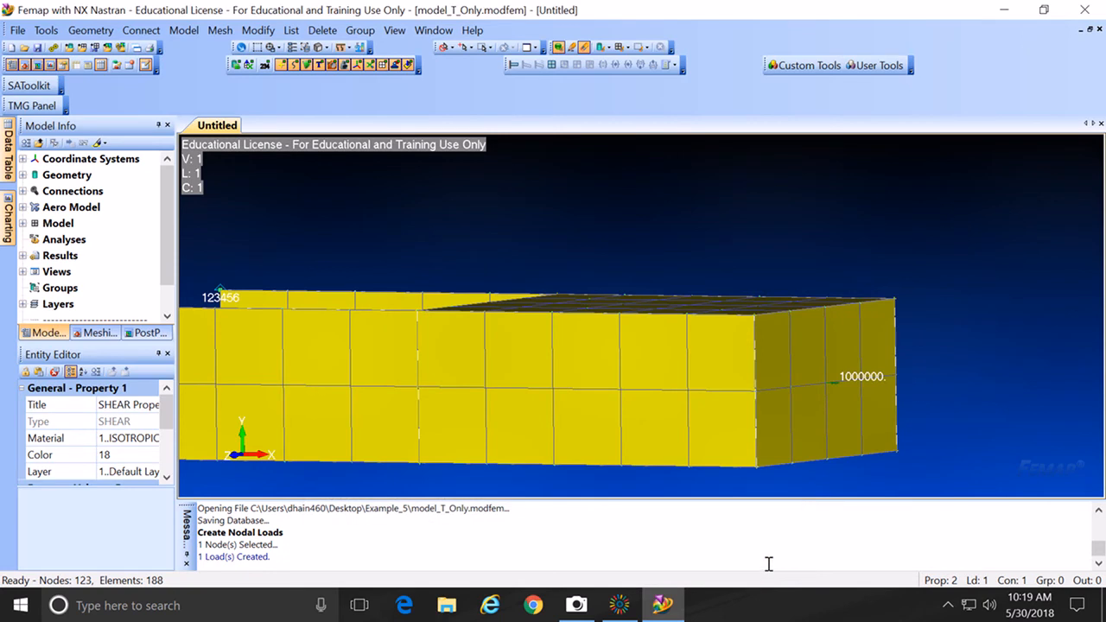
left_click(17, 31)
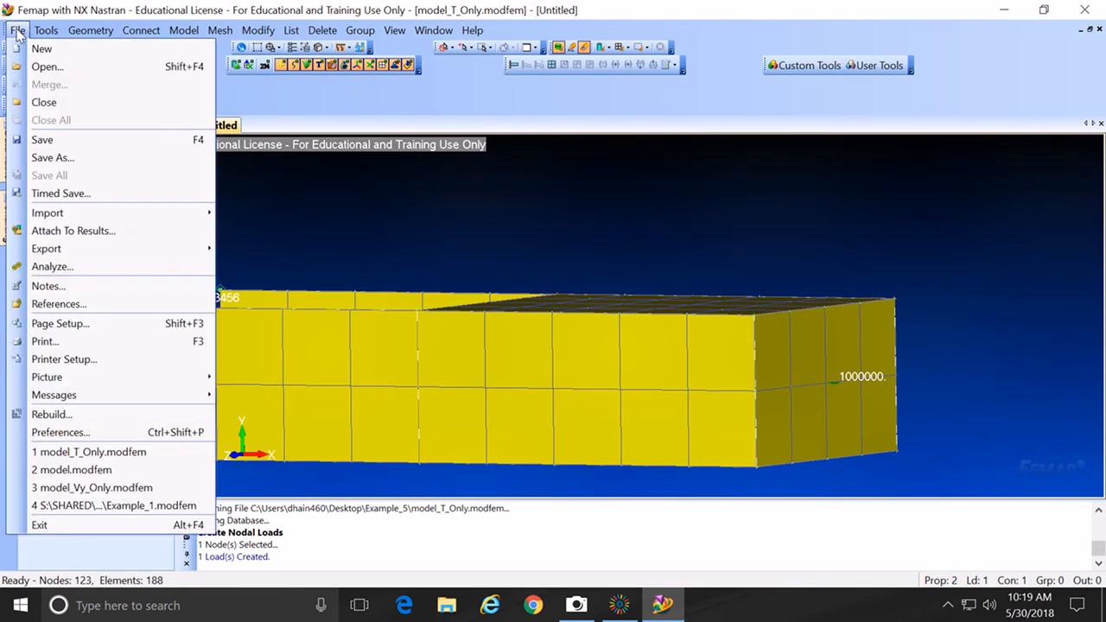
left_click(52, 415)
left_click(491, 333)
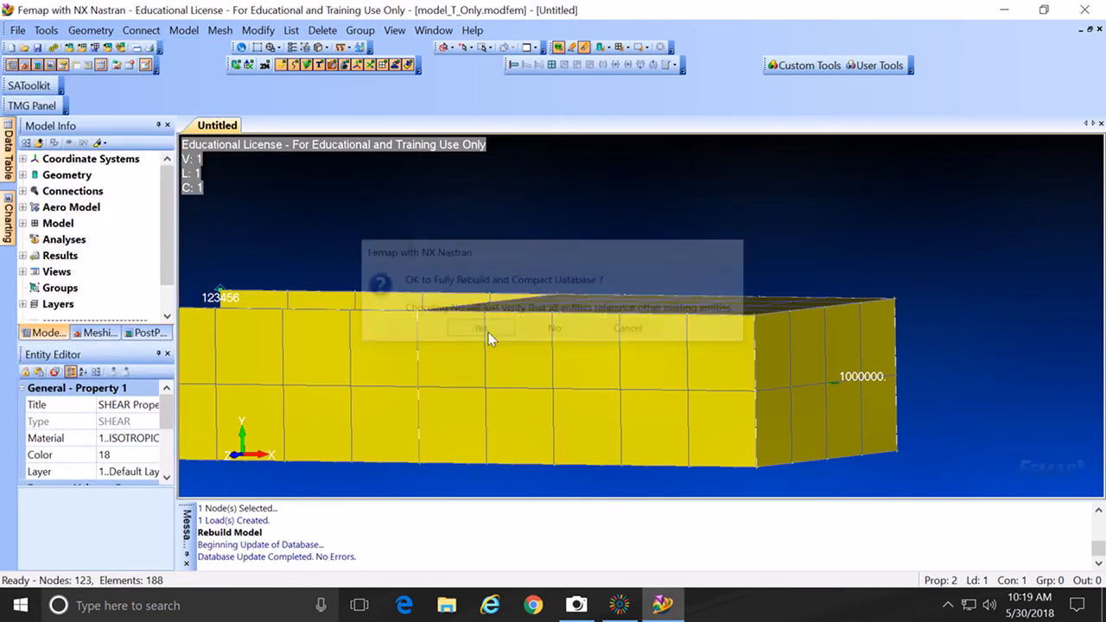
left_click(37, 48)
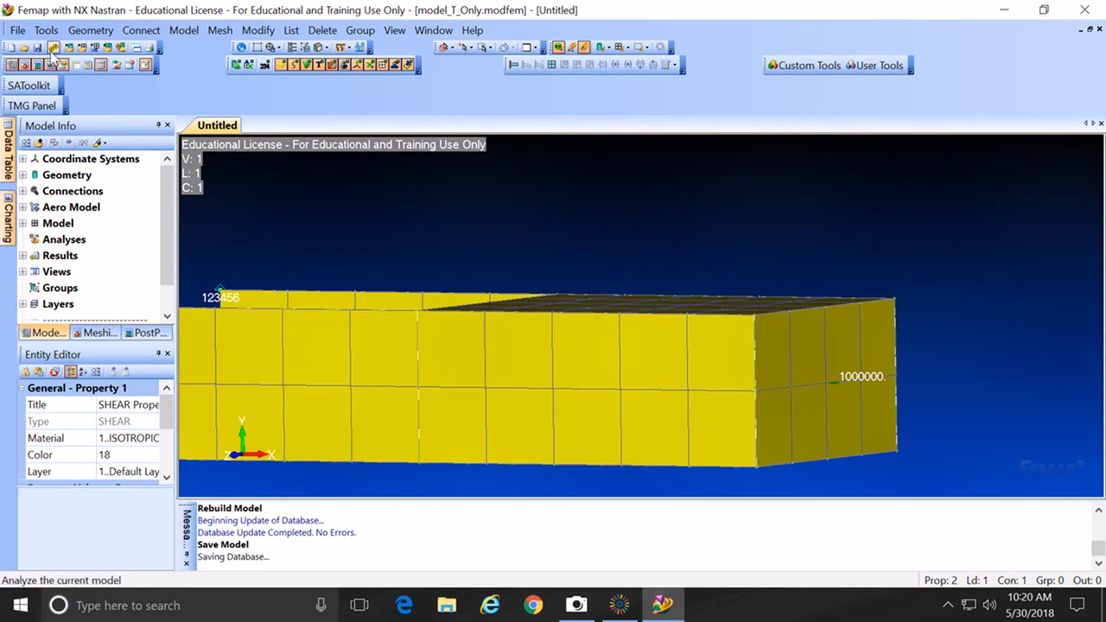
Step: Create an NX Nastran static analysis set with the integrated solver, run it, and close the analysis monitor
right_click(62, 244)
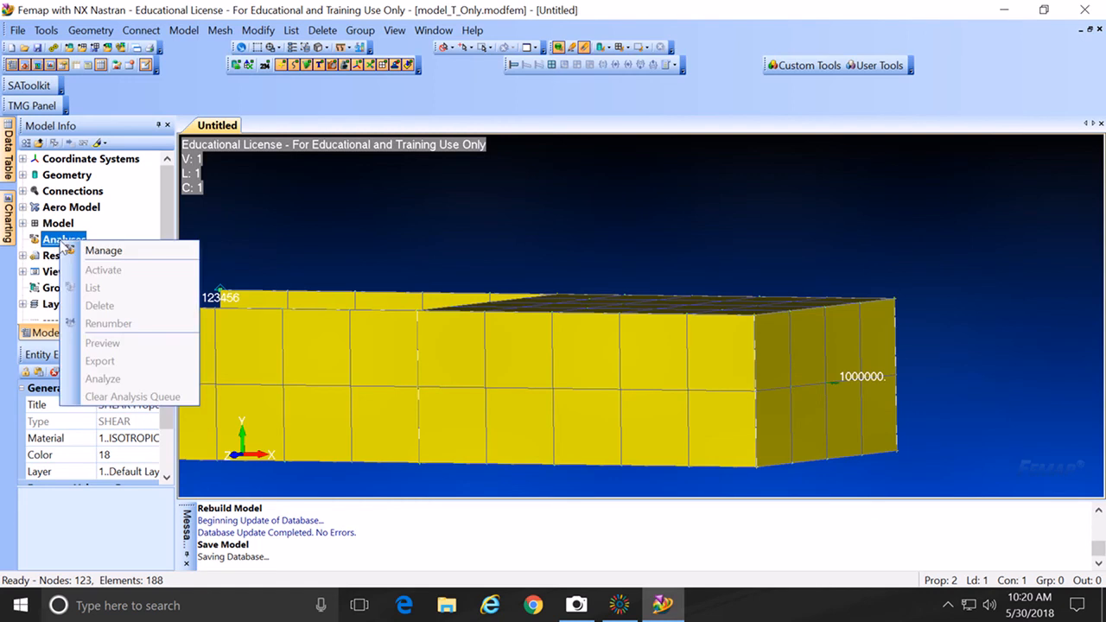
left_click(104, 251)
left_click(716, 429)
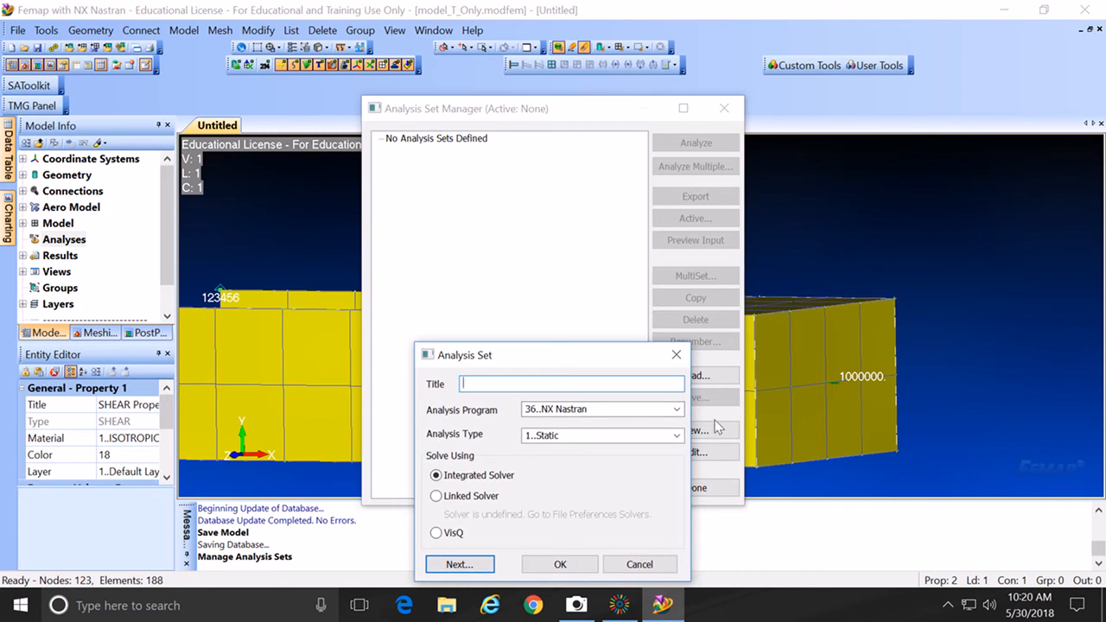
left_click(555, 565)
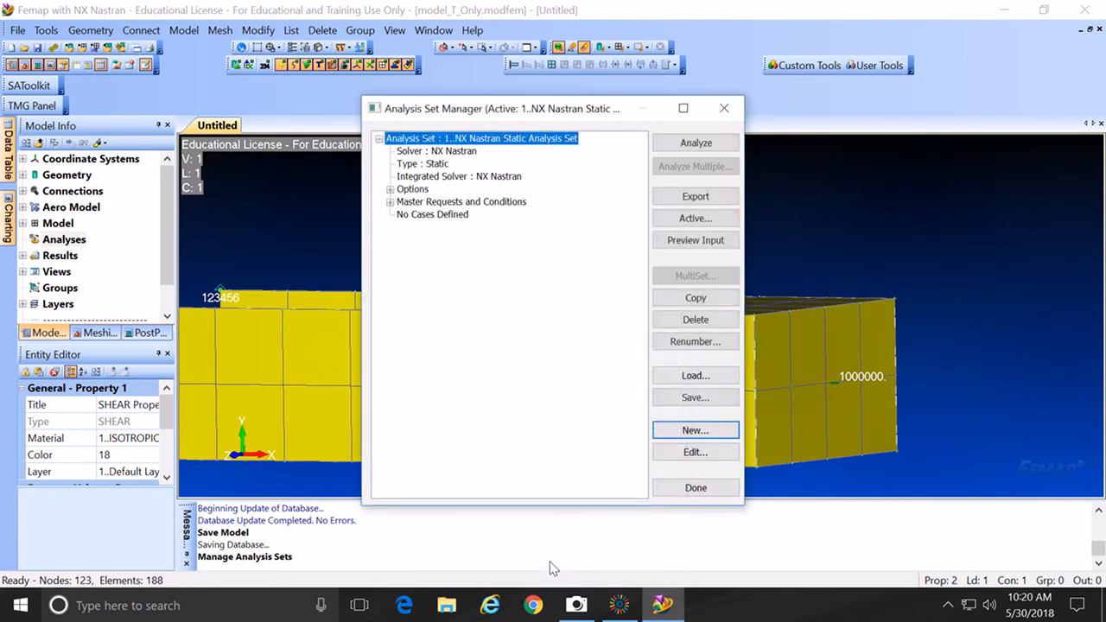
left_click(695, 145)
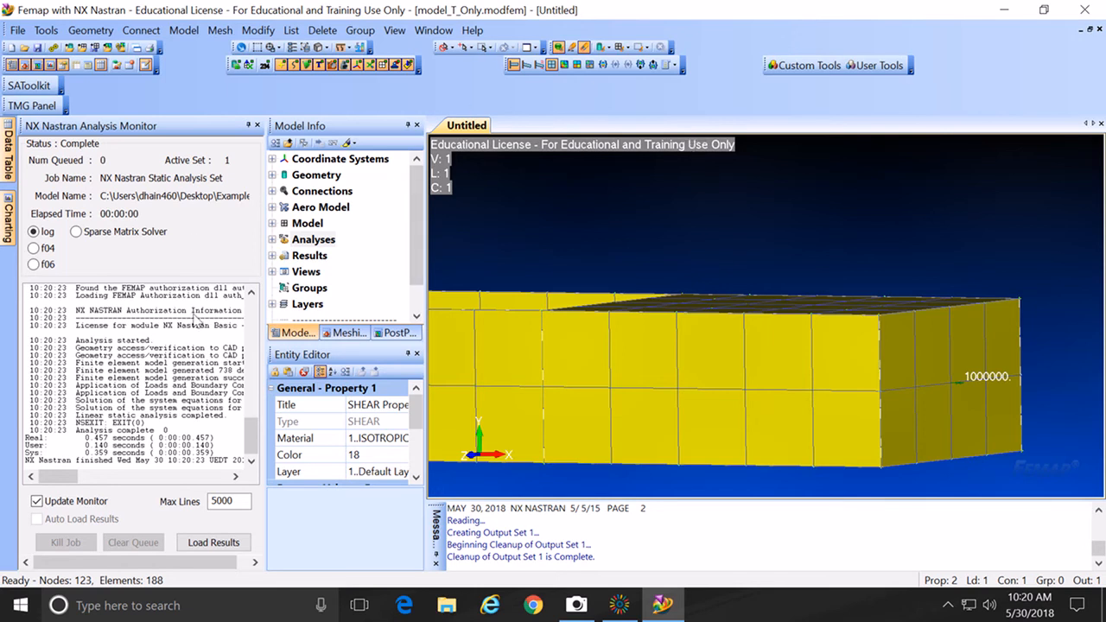
left_click(257, 125)
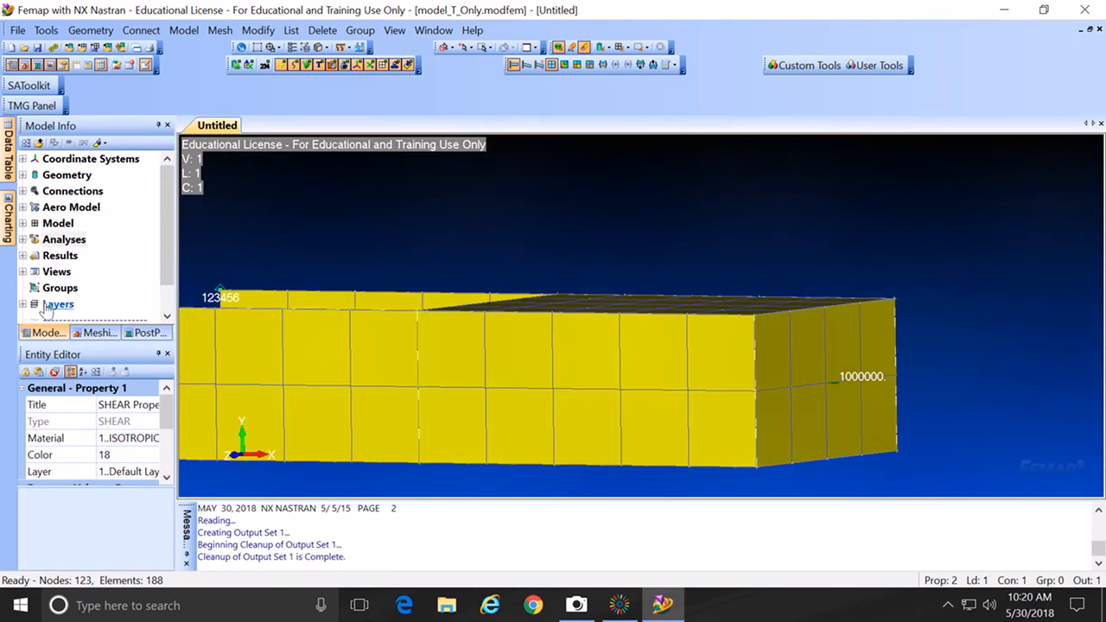
Step: Display Shear Panel Max Stress from NX NASTRAN Case 1 as a criteria plot on the undeformed box beam and inspect the panels
left_click(22, 256)
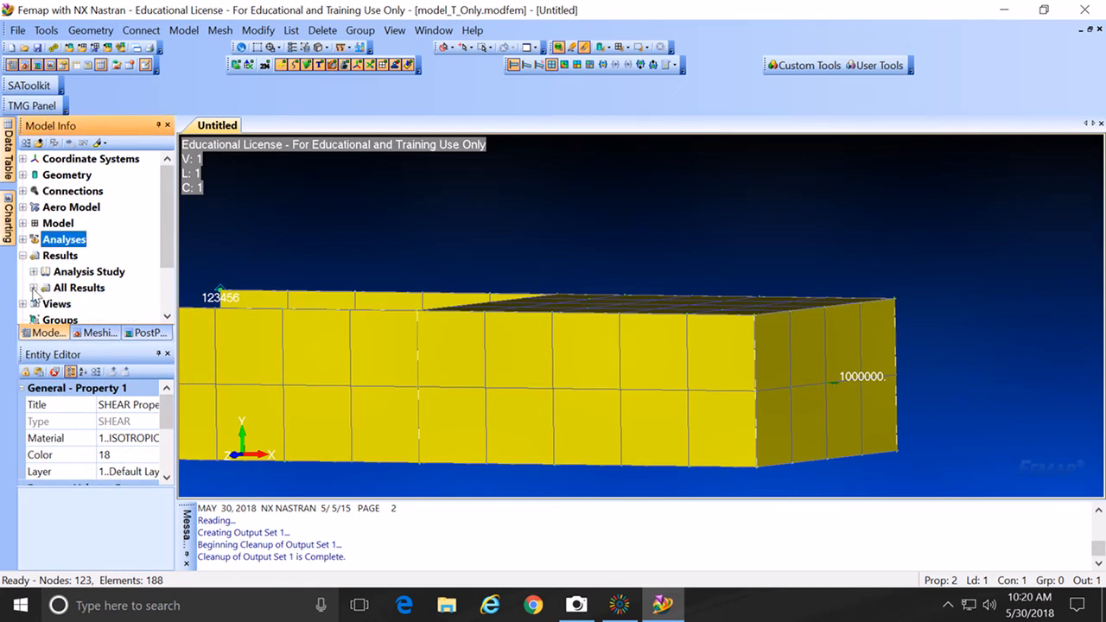
left_click(34, 289)
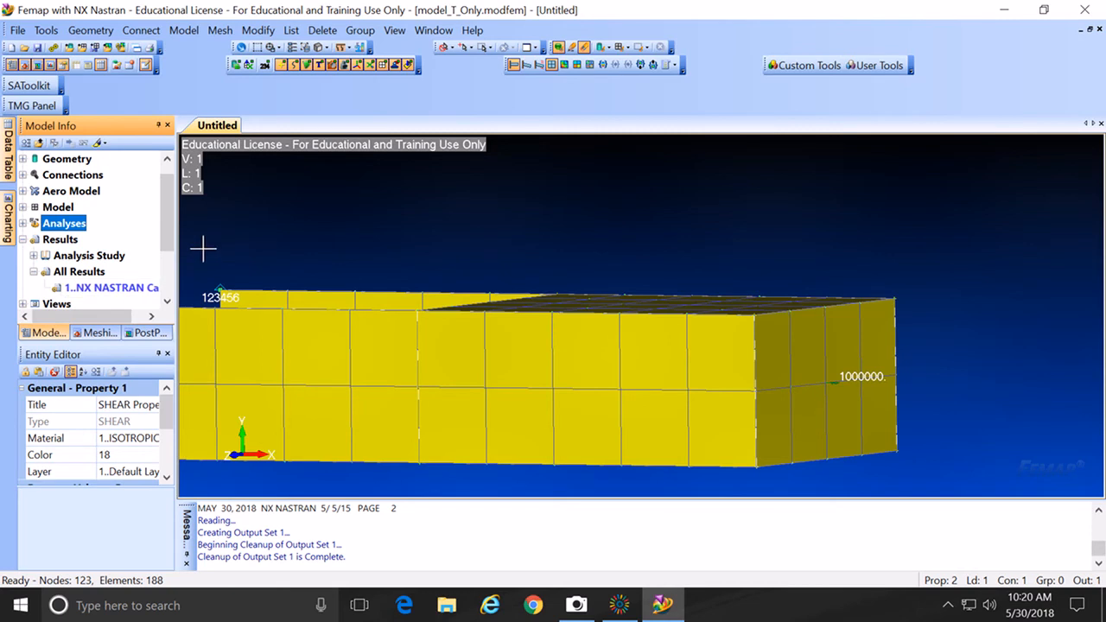
left_click(676, 336)
middle_click_drag(677, 337, 704, 312)
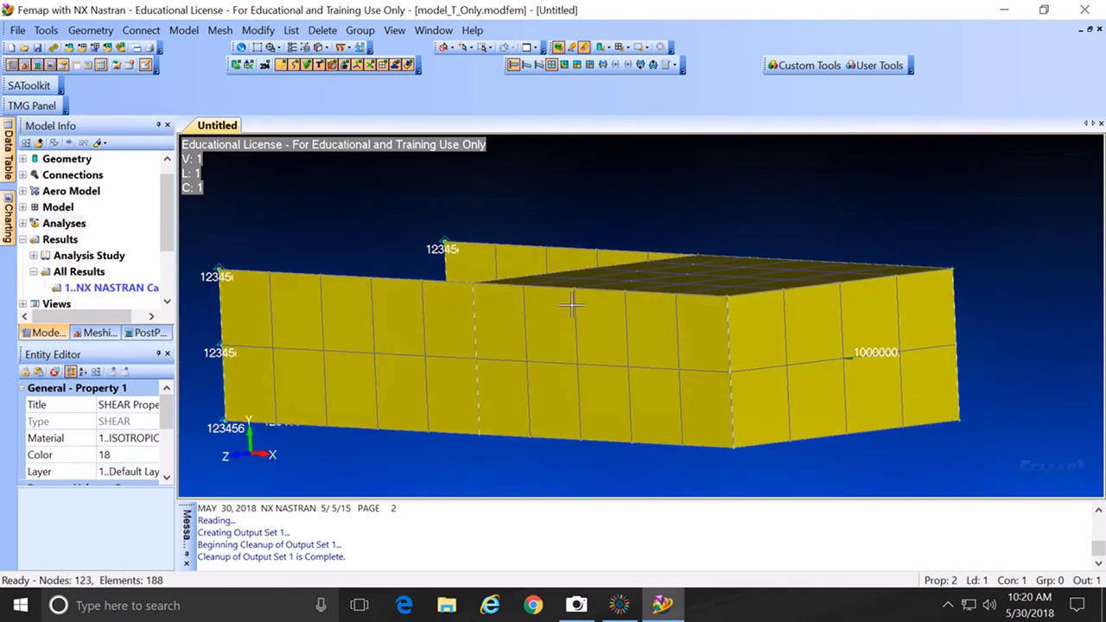
key("F5")
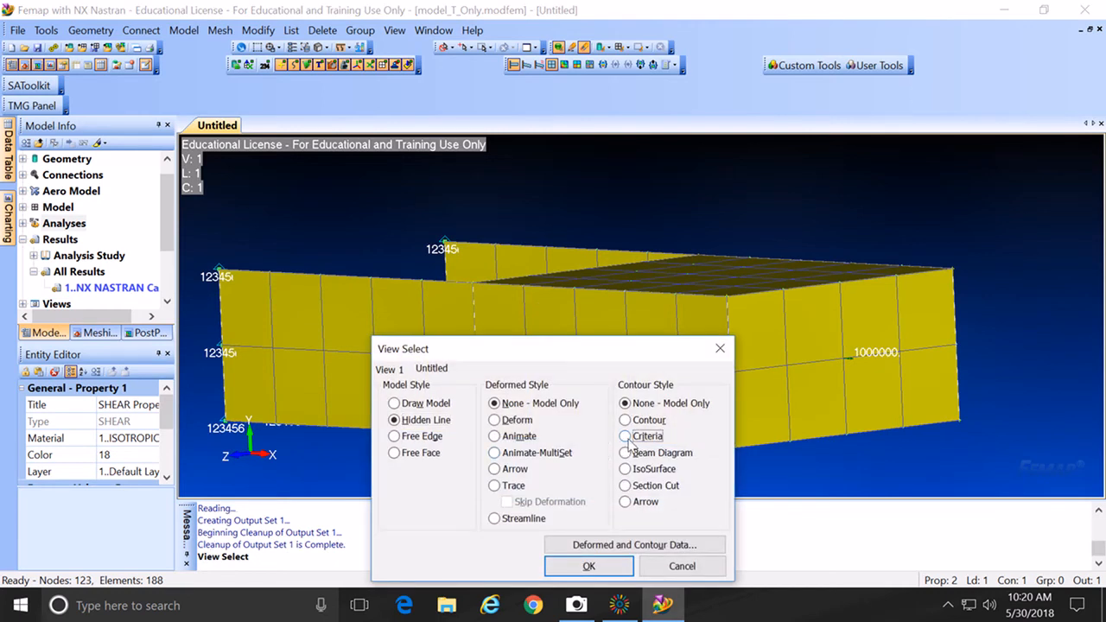
left_click(628, 437)
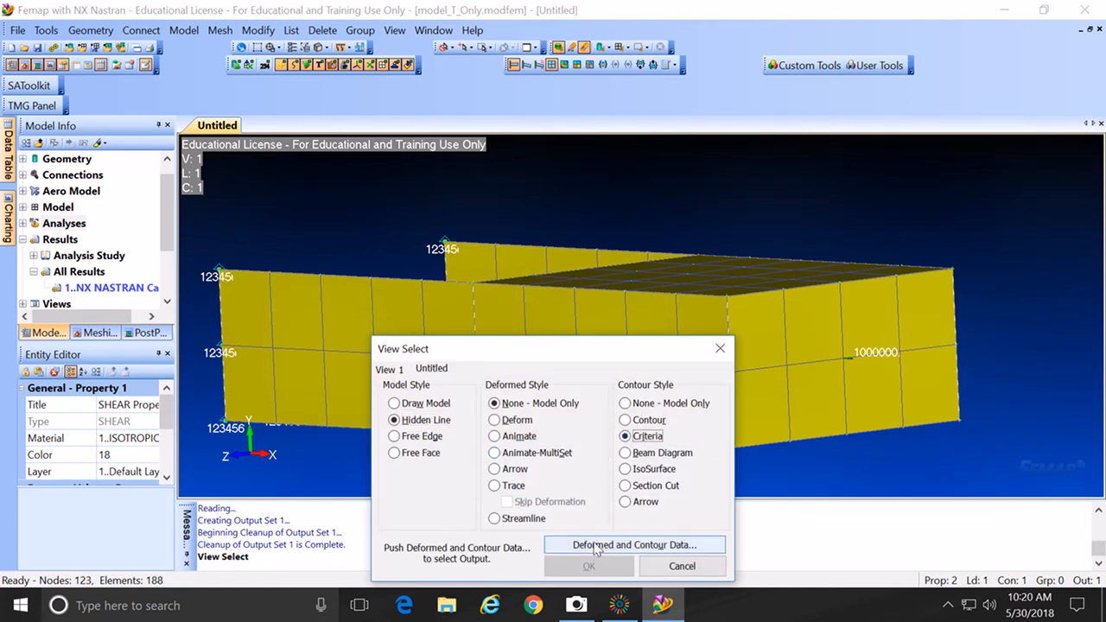
left_click(595, 547)
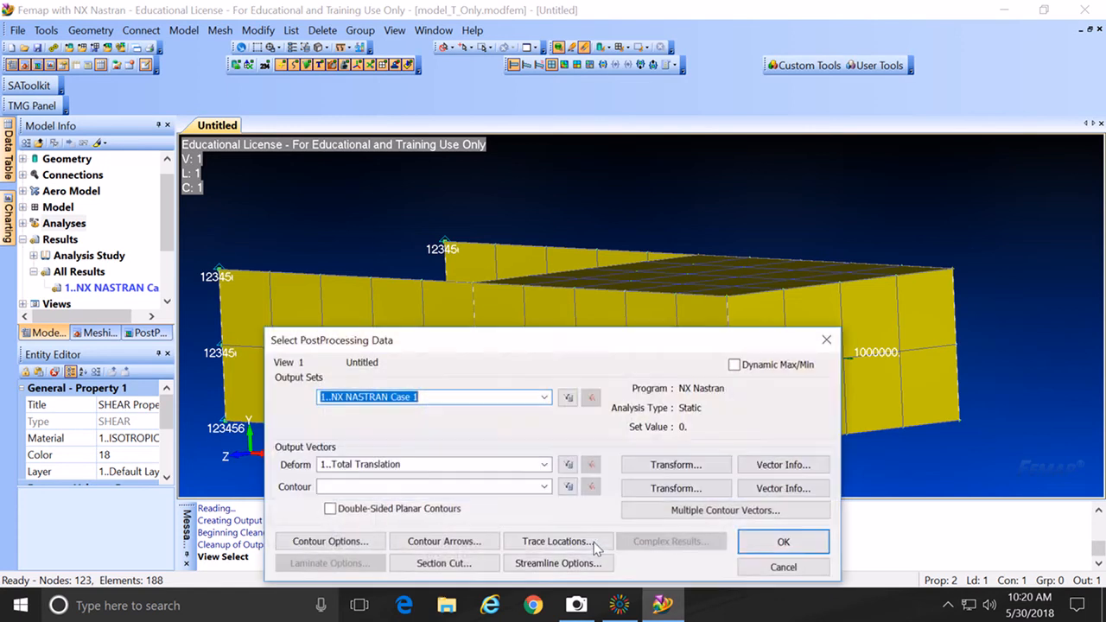
left_click(545, 488)
left_click_drag(546, 335, 546, 471)
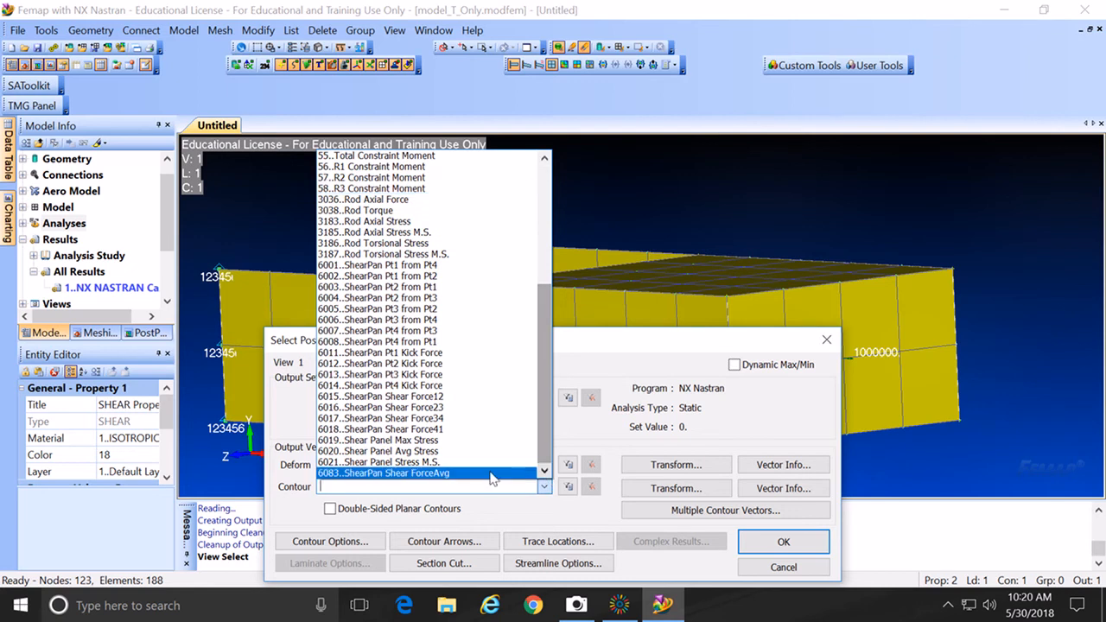
left_click(423, 440)
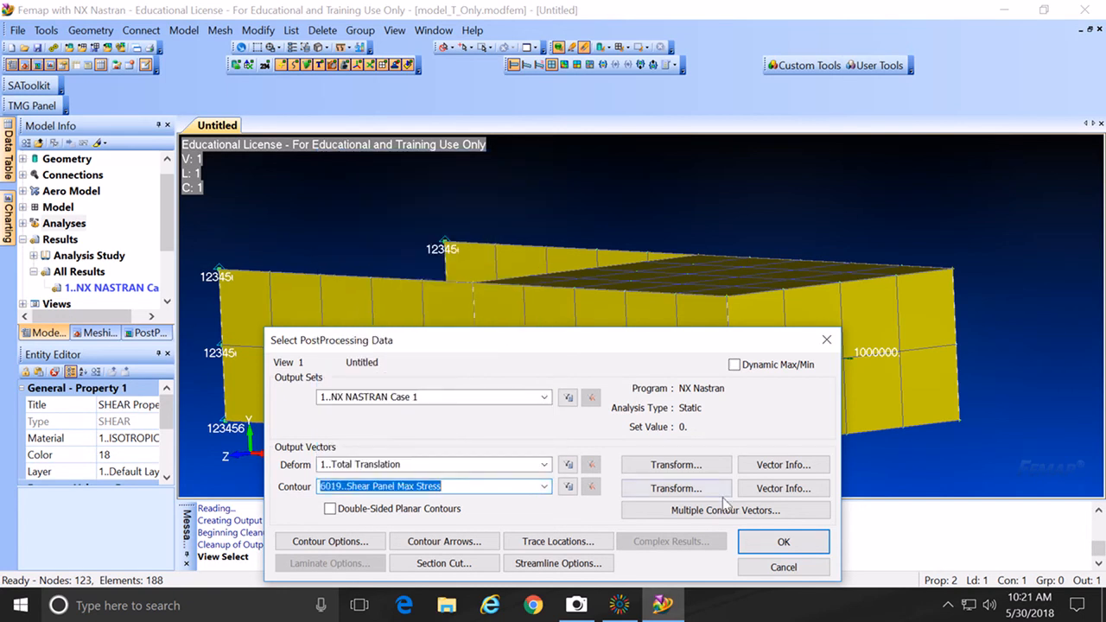
left_click(770, 543)
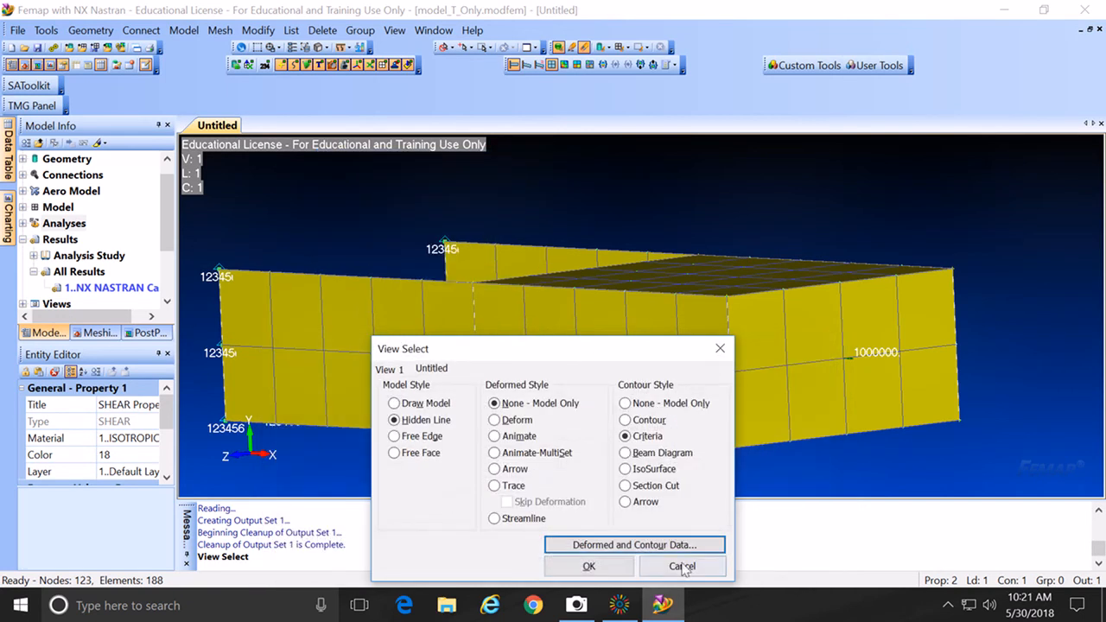
left_click(594, 567)
mouse_move(546, 368)
middle_mouse_down()
mouse_move(578, 433)
mouse_move(564, 368)
middle_mouse_up()
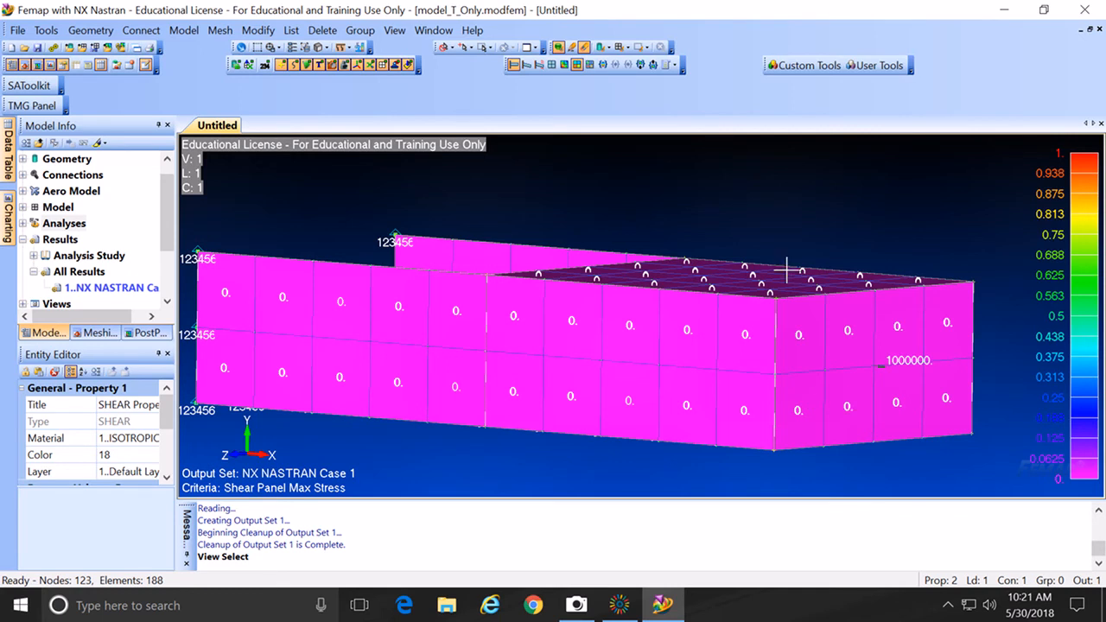
Step: Delete the NX NASTRAN Case 1 output set from the results, using the fast option without undo
left_click(112, 293)
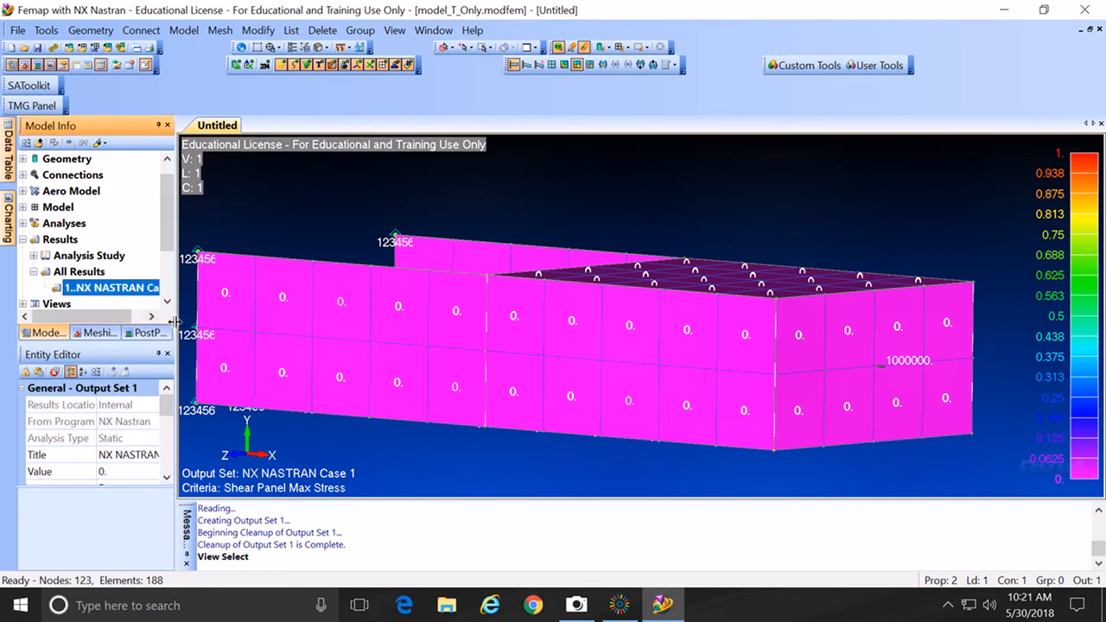
key("Delete")
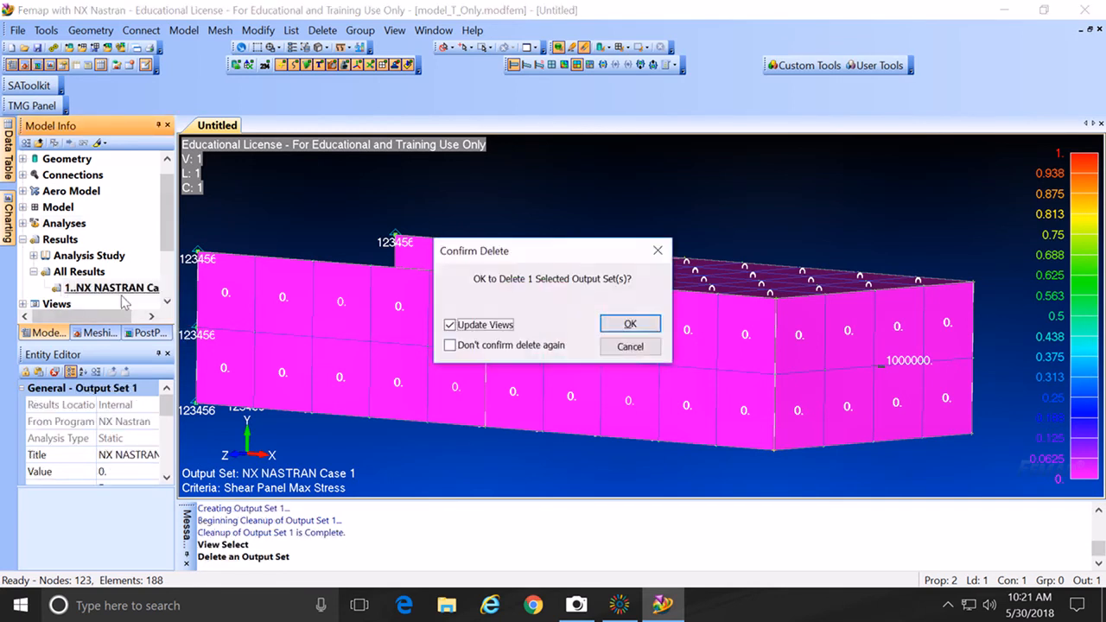
left_click(630, 325)
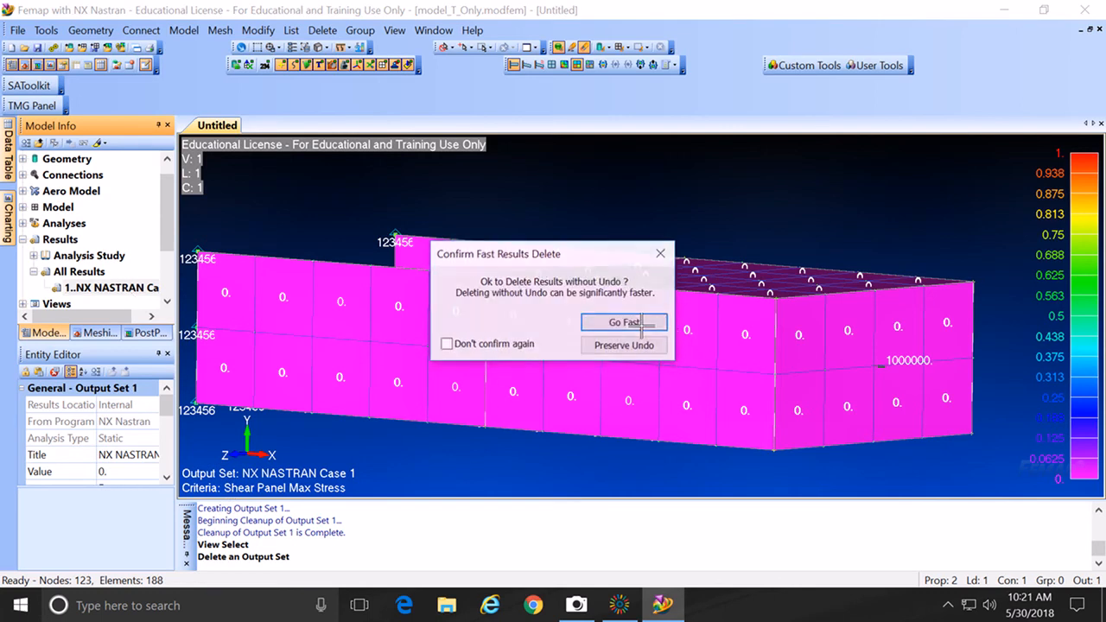
left_click(643, 325)
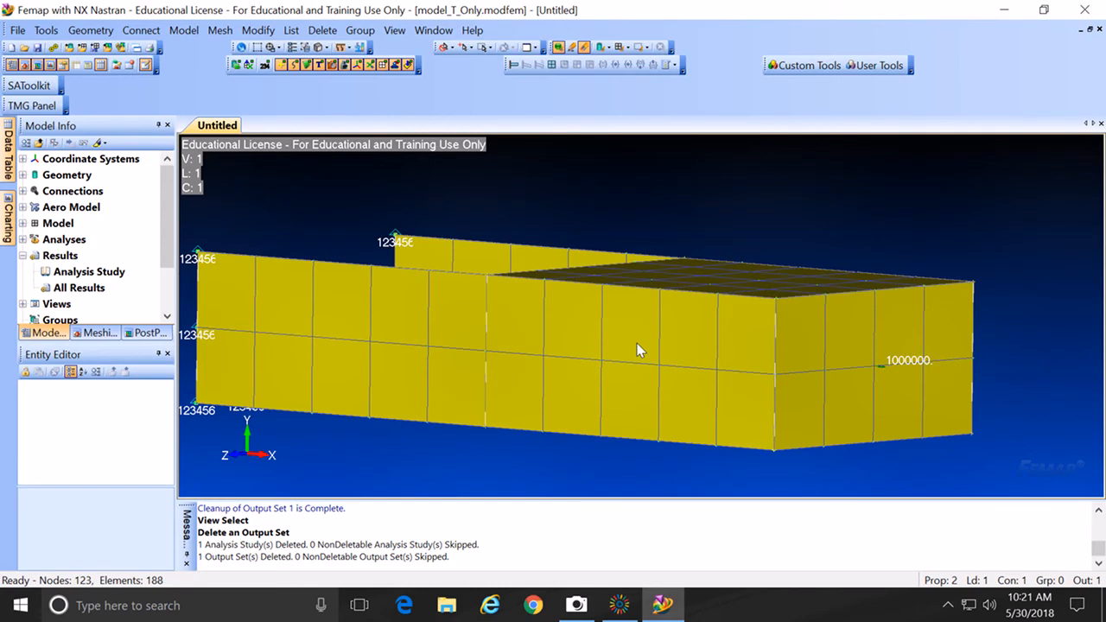
Step: Delete load set 1 containing the end moment from the model
left_click(322, 30)
mouse_move(346, 127)
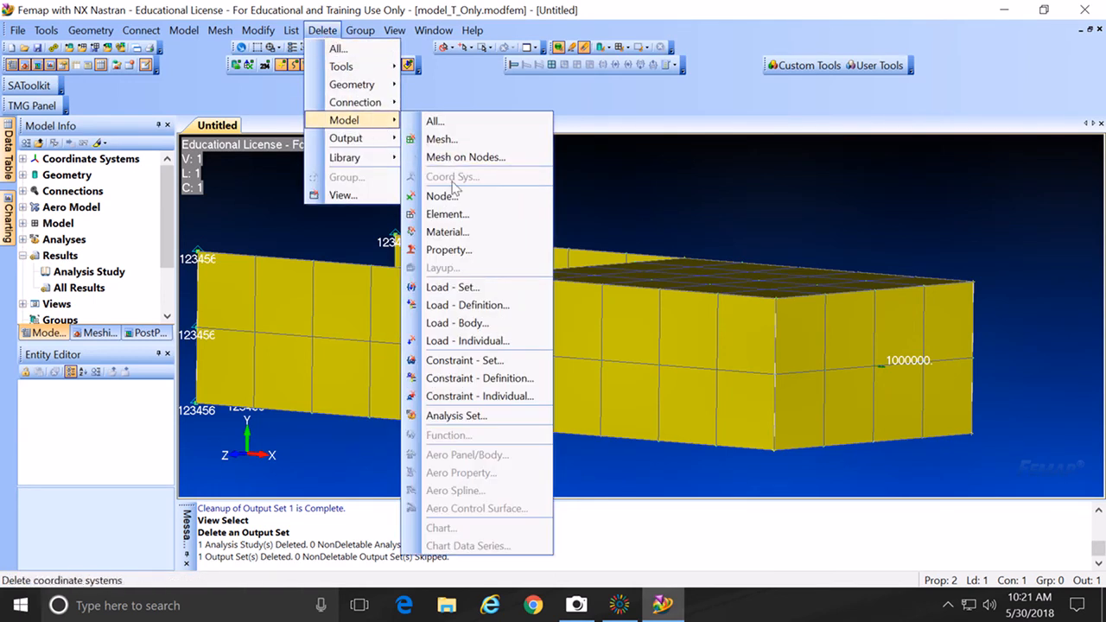
left_click(464, 291)
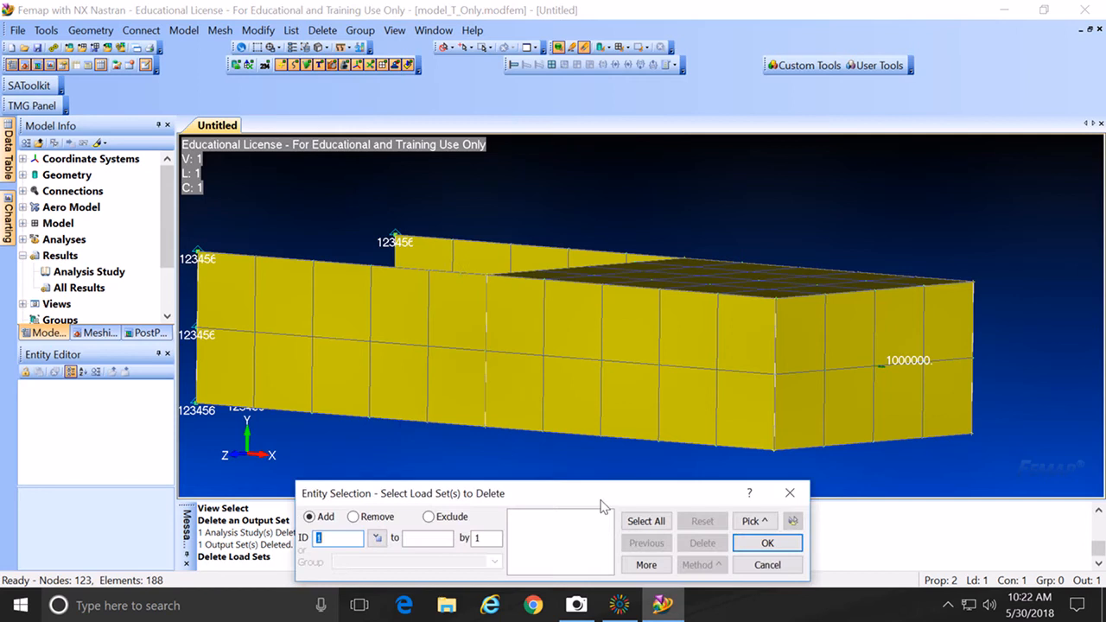
left_click(656, 523)
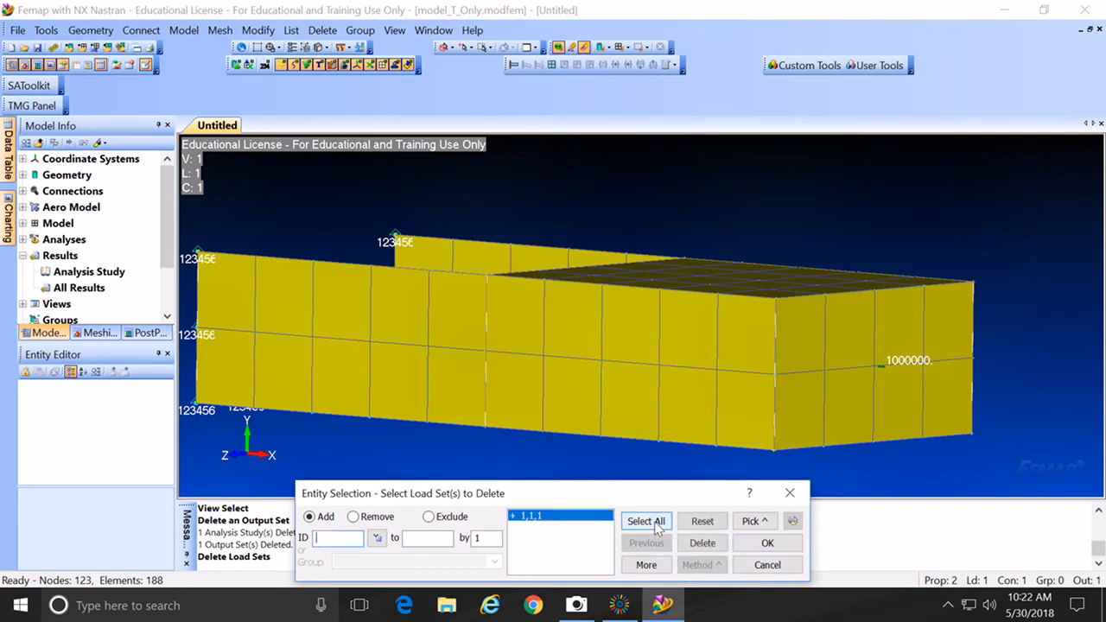
left_click(775, 546)
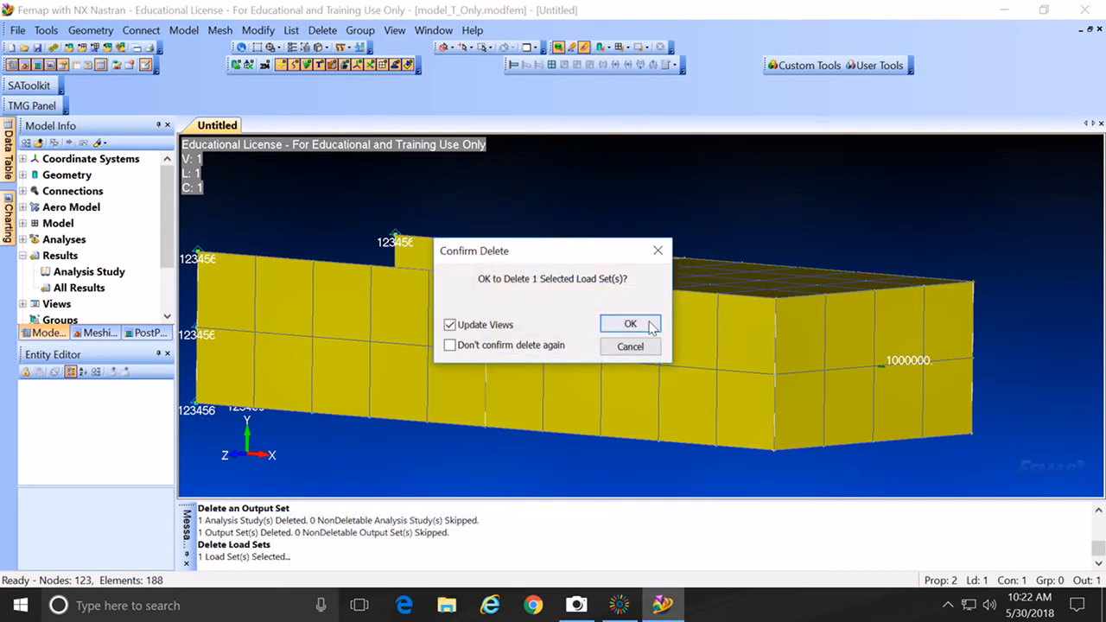
left_click(635, 324)
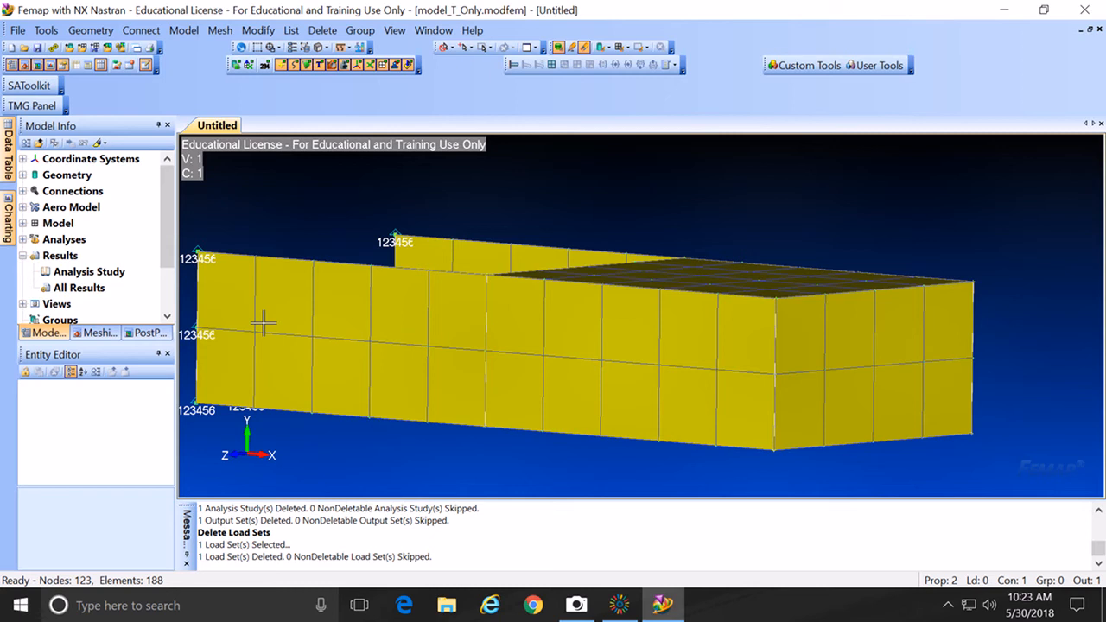
Step: Create a rigid spider element with Spider Nodes, connecting the 12 perimeter nodes of the box beam's free end to a centre node
middle_click_drag(563, 369, 581, 355)
middle_click_drag(595, 355, 645, 372)
middle_click_drag(717, 370, 717, 375)
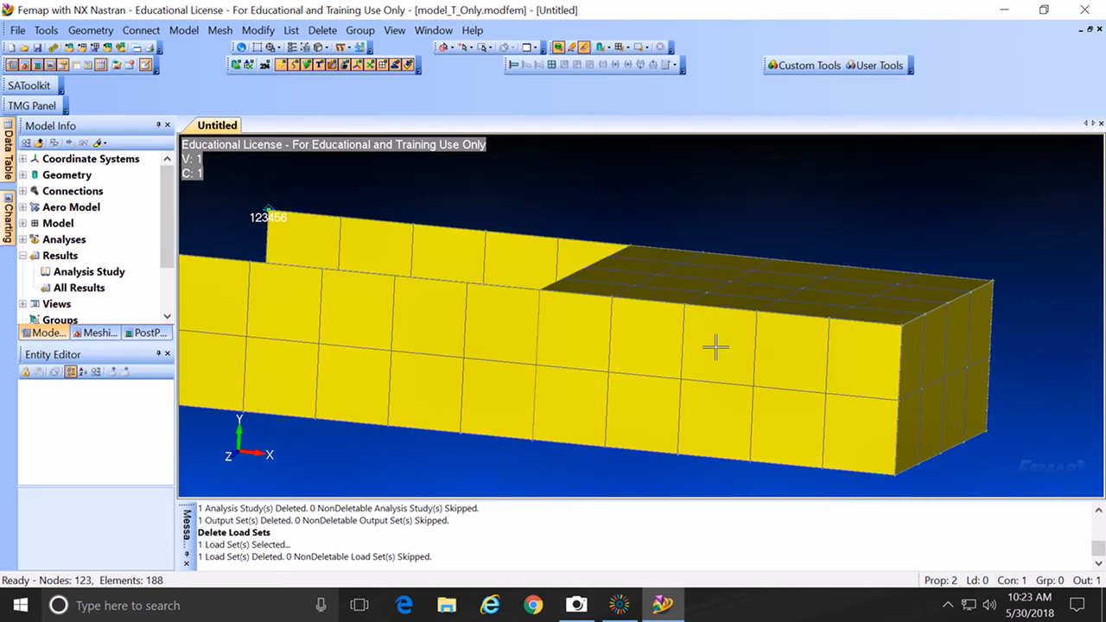
middle_click_drag(736, 360, 714, 354)
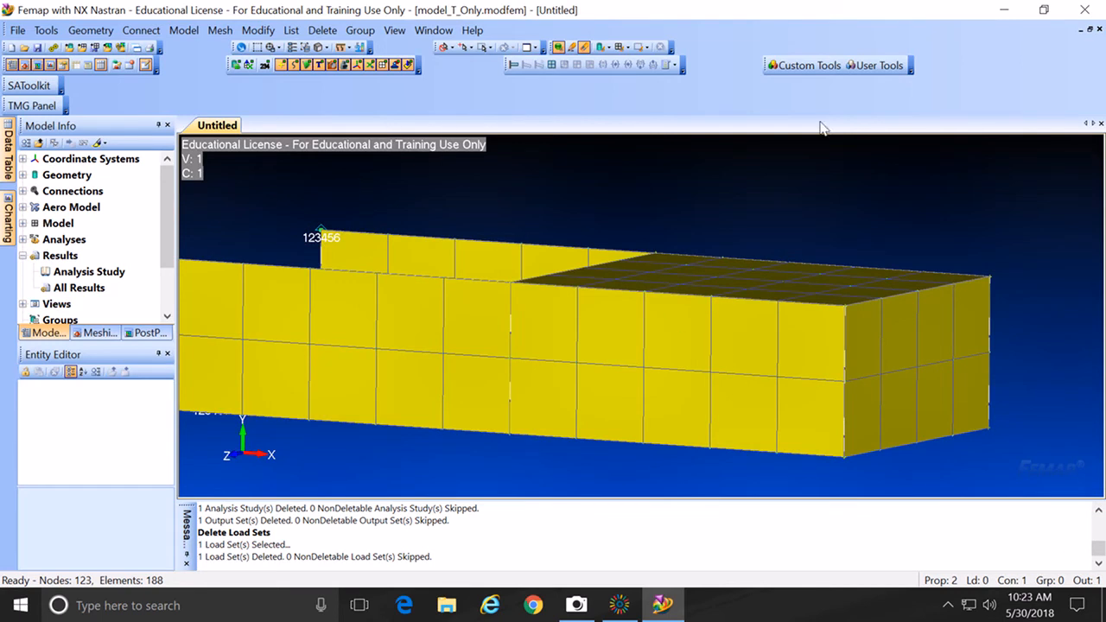
left_click(835, 65)
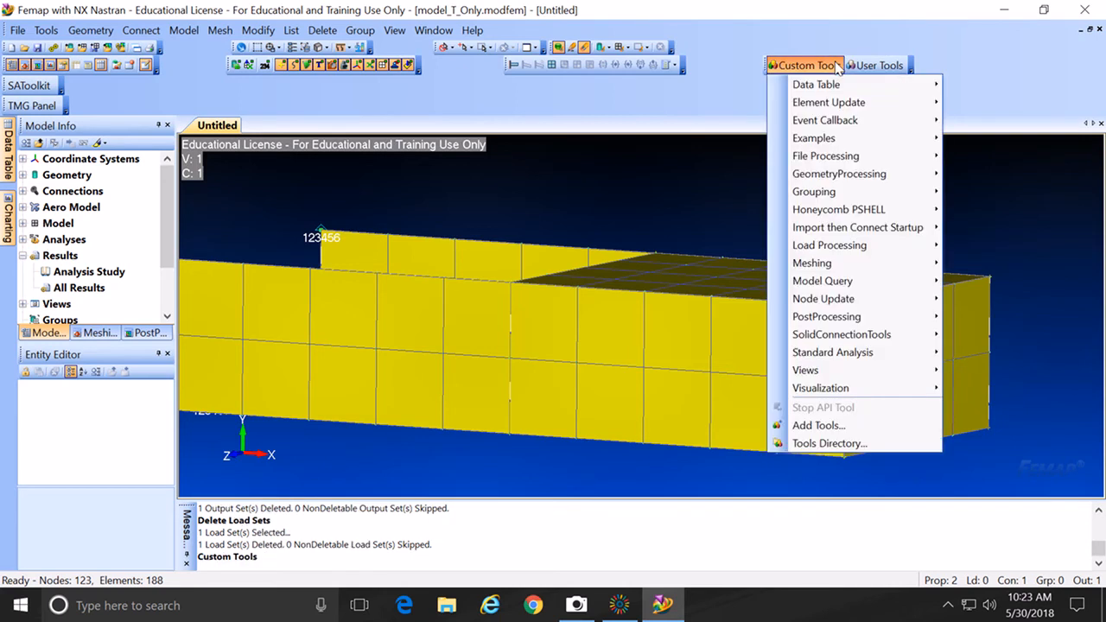
mouse_move(834, 265)
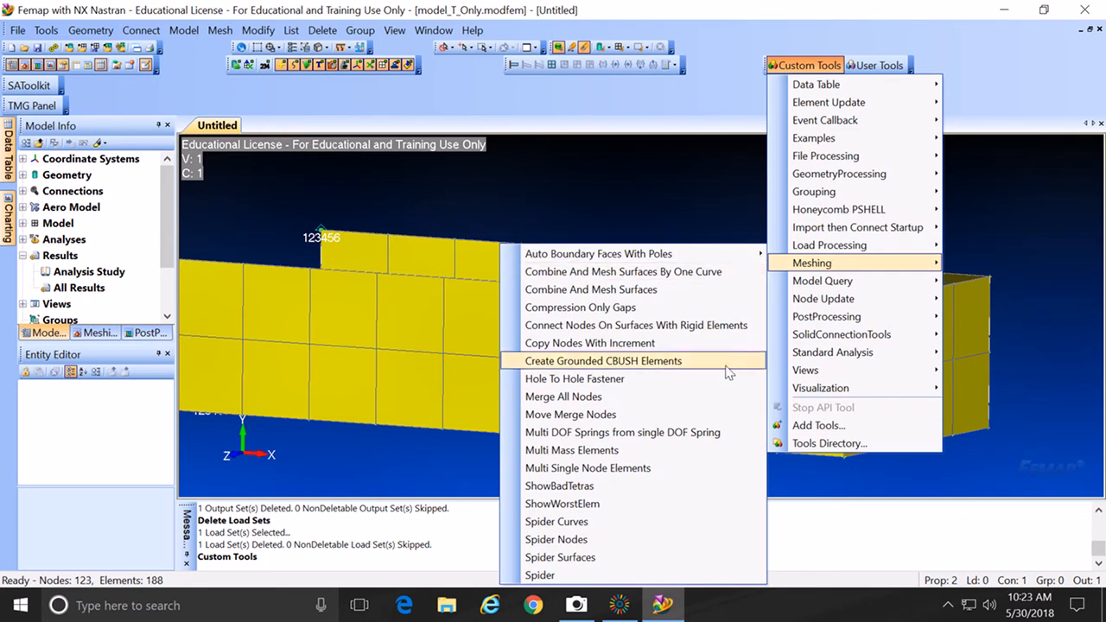
left_click(624, 543)
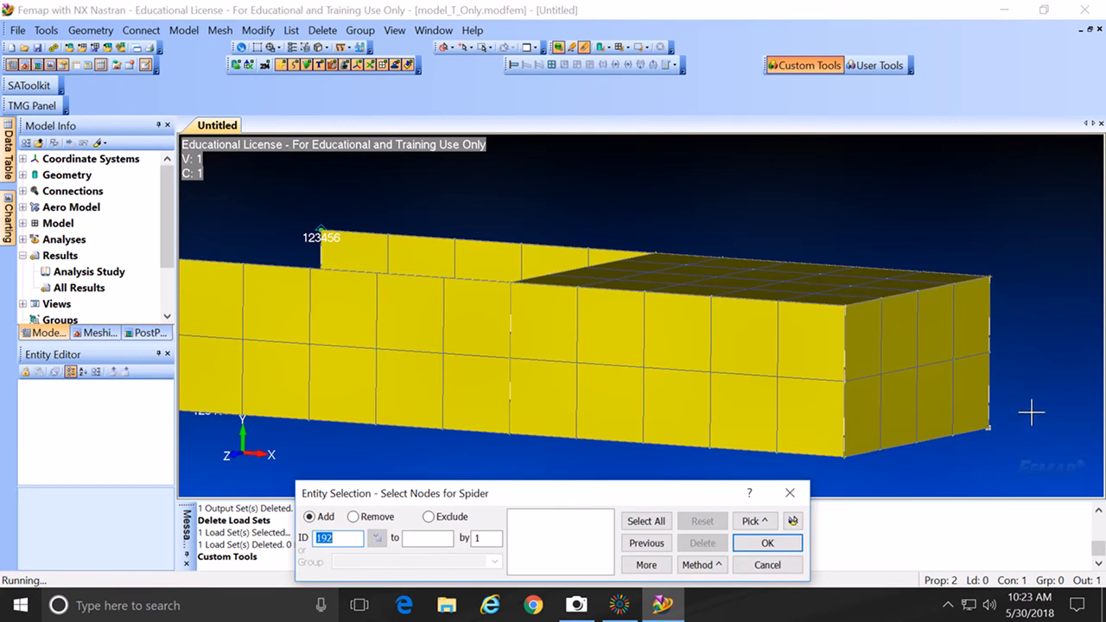
left_click(1011, 268)
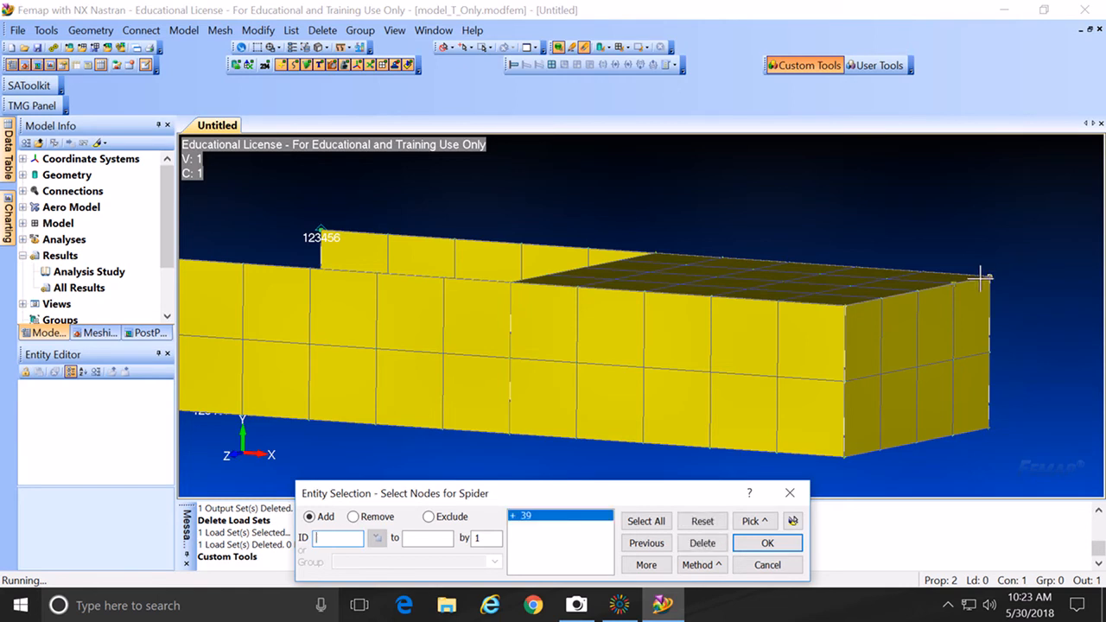
left_click(982, 276)
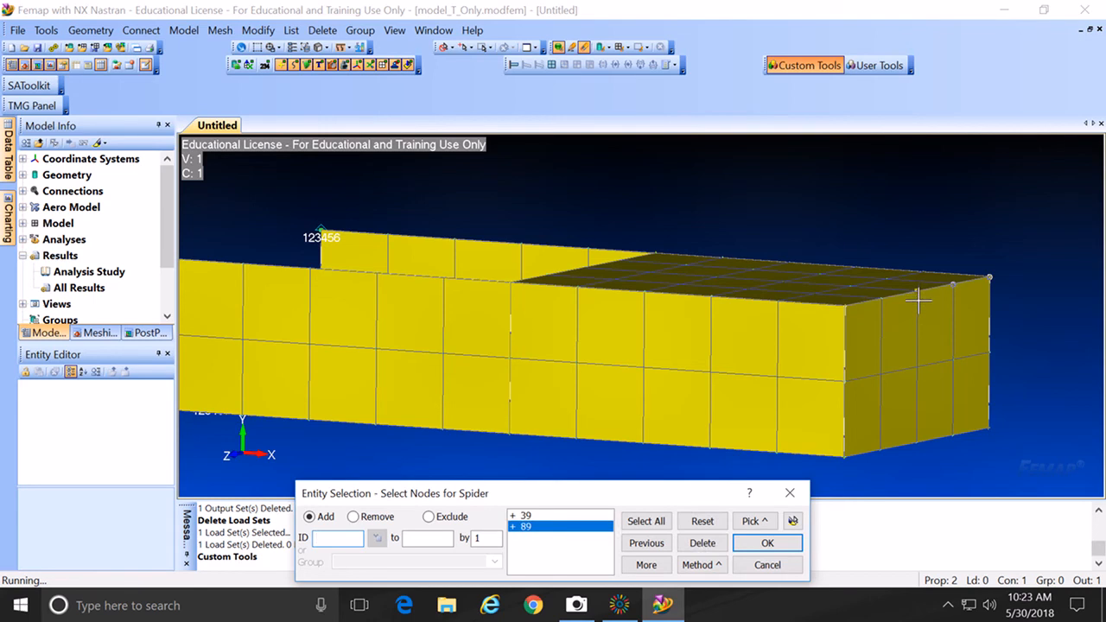
left_click(919, 300)
left_click(879, 299)
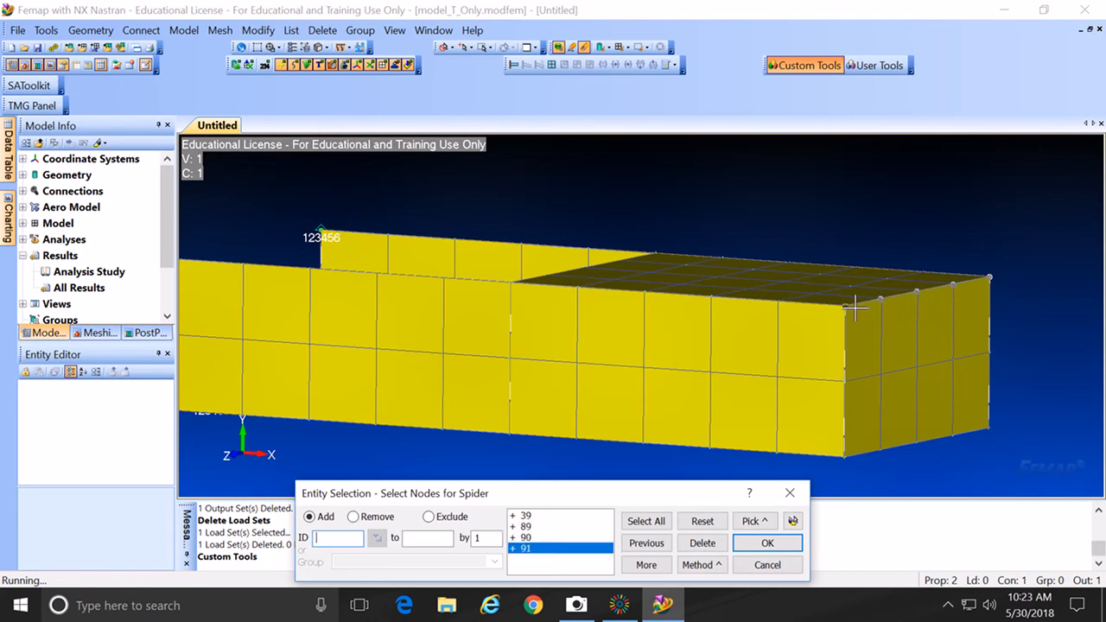
left_click(845, 305)
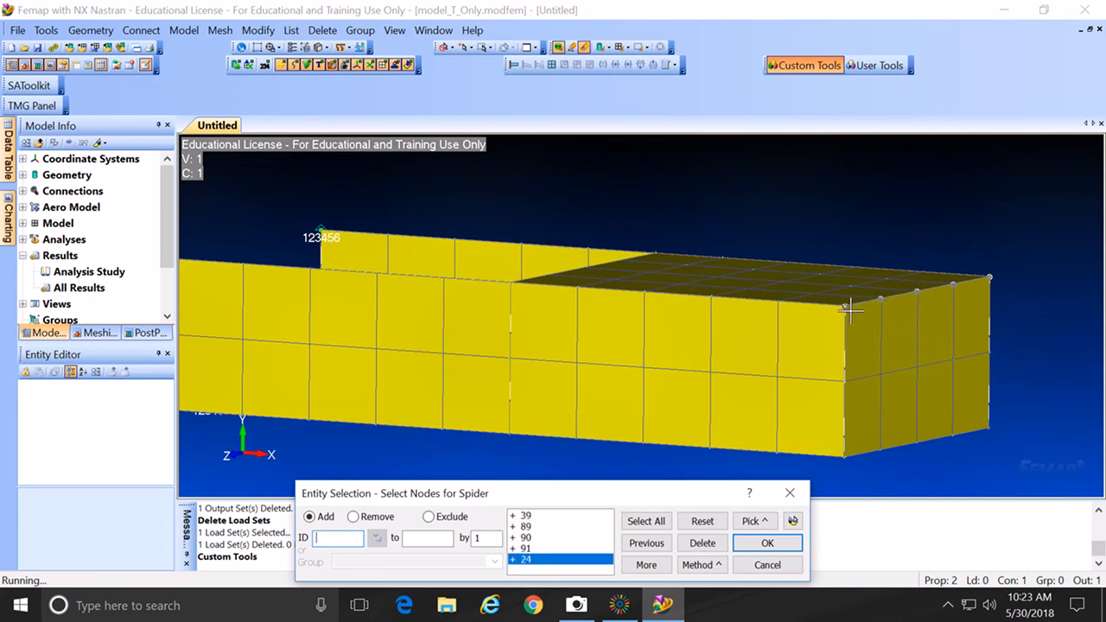
left_click(846, 382)
left_click(846, 456)
left_click(879, 449)
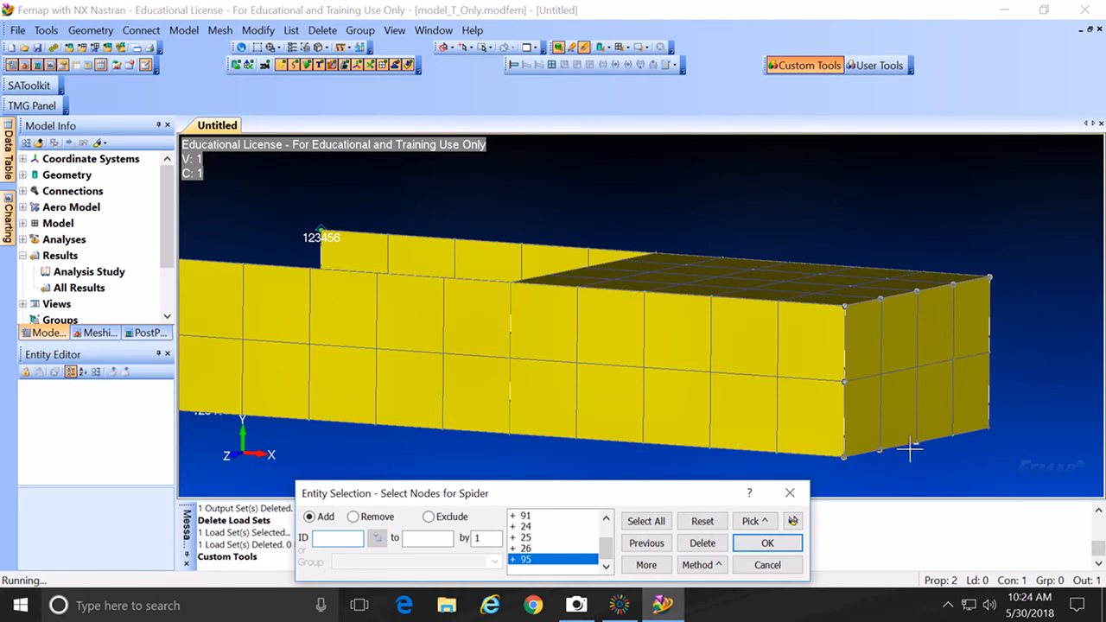
left_click(914, 445)
left_click(952, 439)
left_click(1007, 442)
left_click(1023, 361)
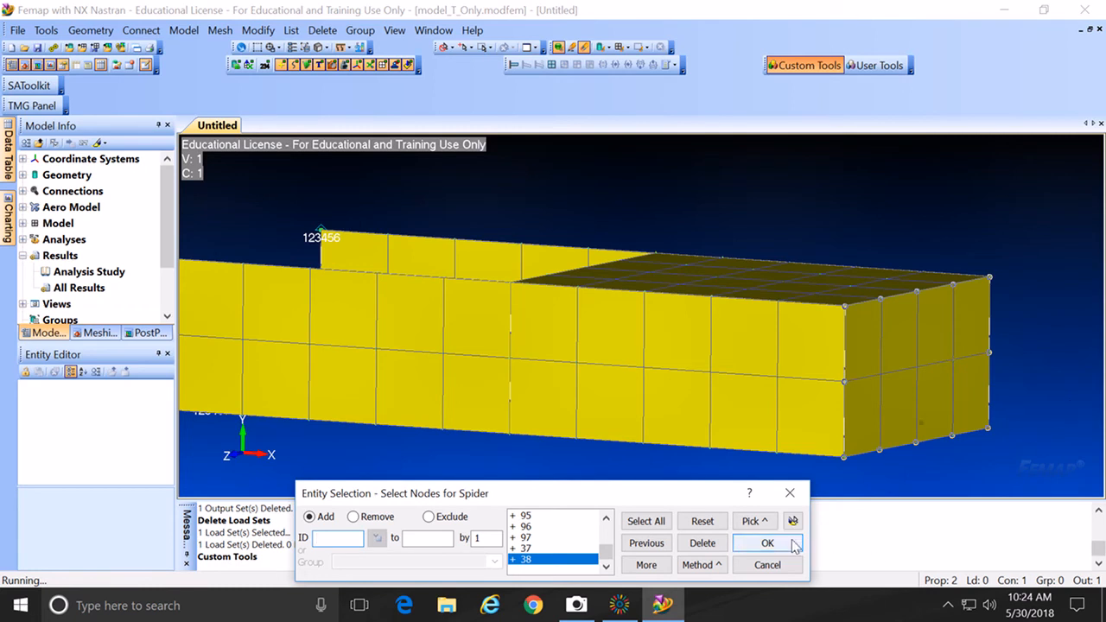
left_click(767, 543)
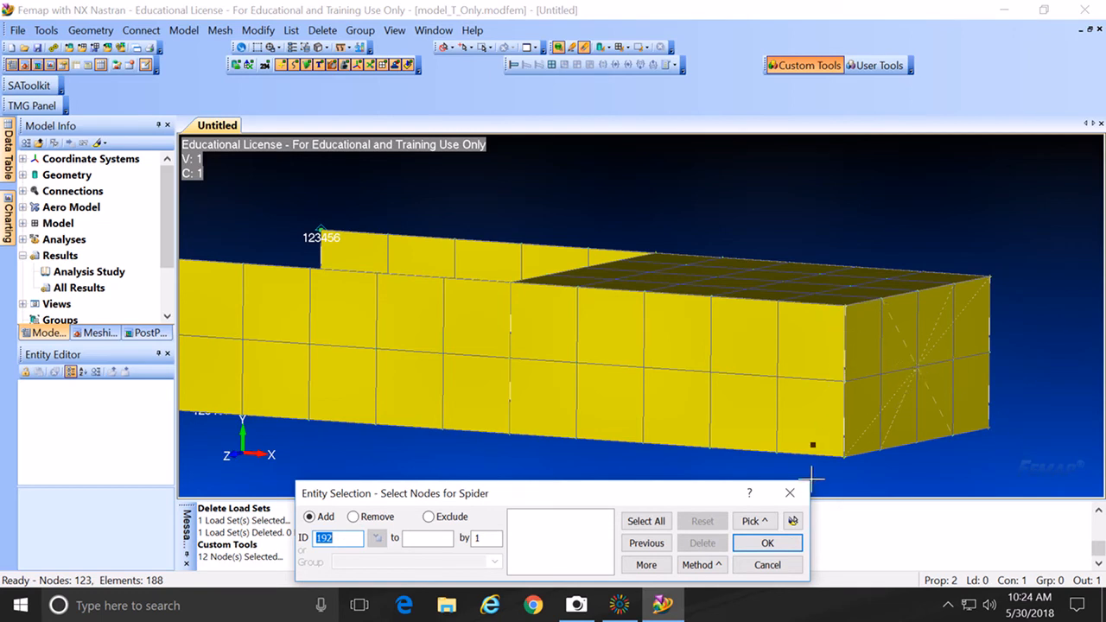
left_click(768, 565)
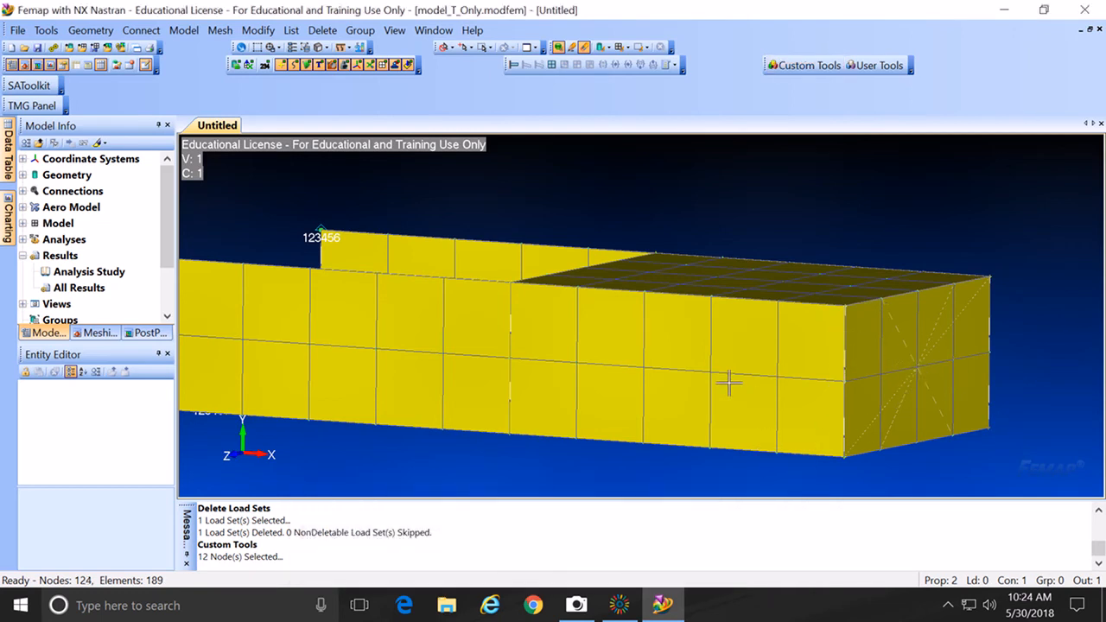
Step: Temporarily hide the rod and shear panel elements to inspect the rigid spider at the free end, and show them again
mouse_move(727, 382)
middle_mouse_down()
mouse_move(697, 403)
mouse_move(679, 375)
mouse_move(742, 390)
middle_mouse_up()
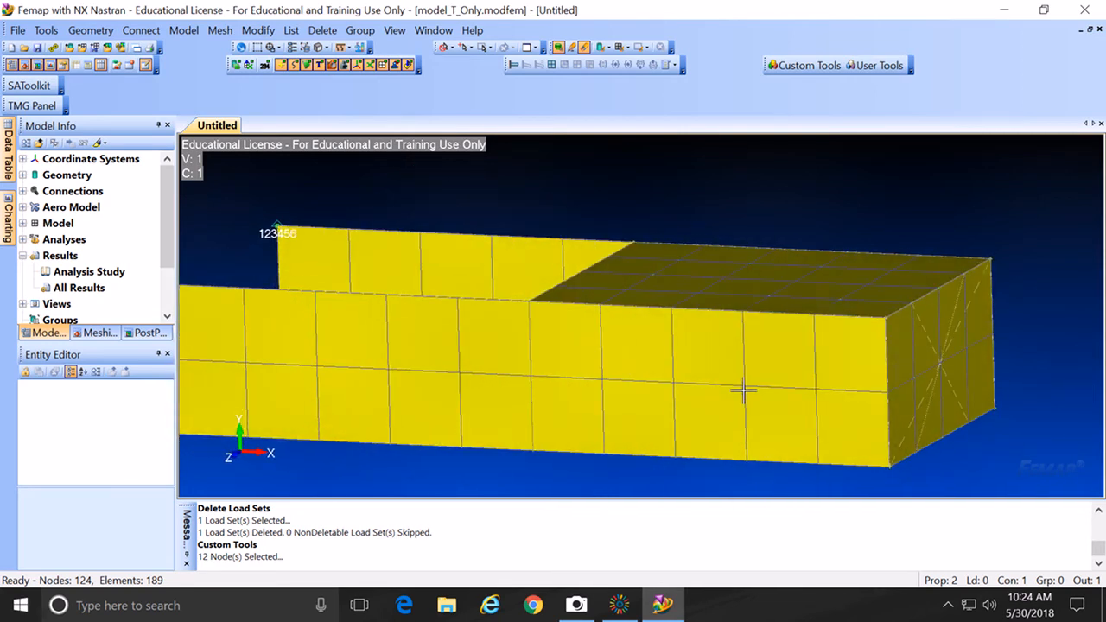
middle_click_drag(743, 390, 709, 386)
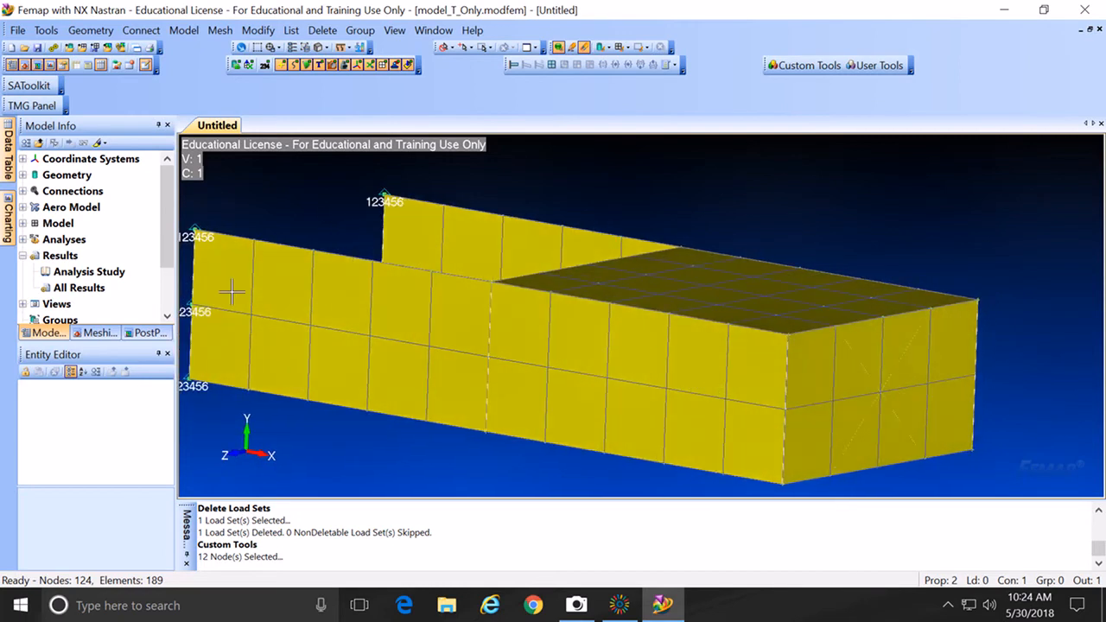
left_click(23, 223)
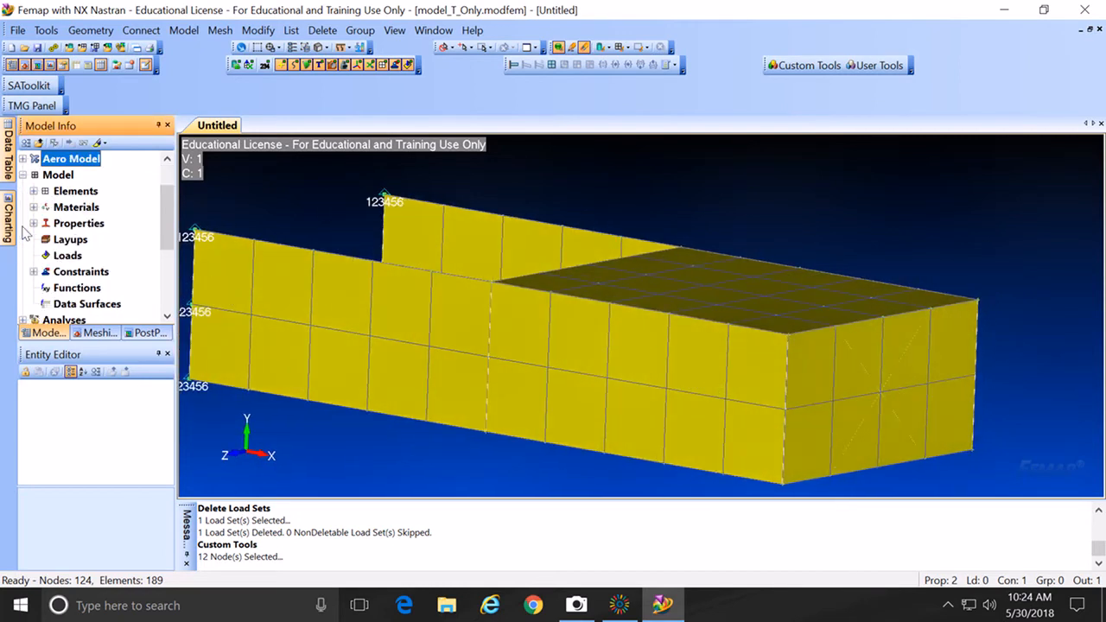
left_click(33, 223)
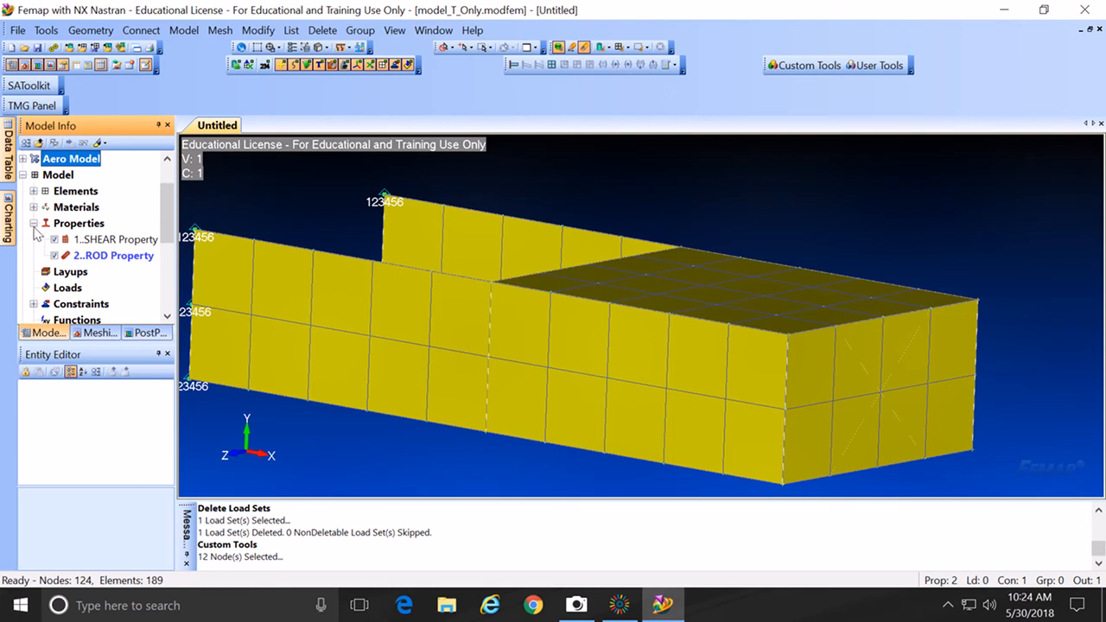
left_click(34, 223)
left_click(34, 191)
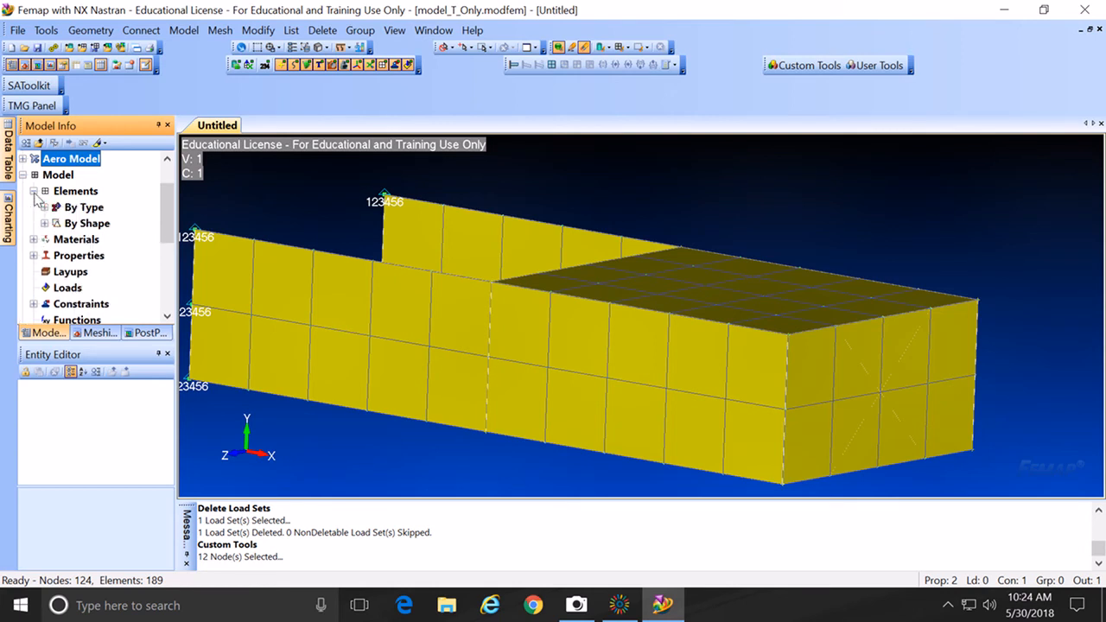
left_click(45, 208)
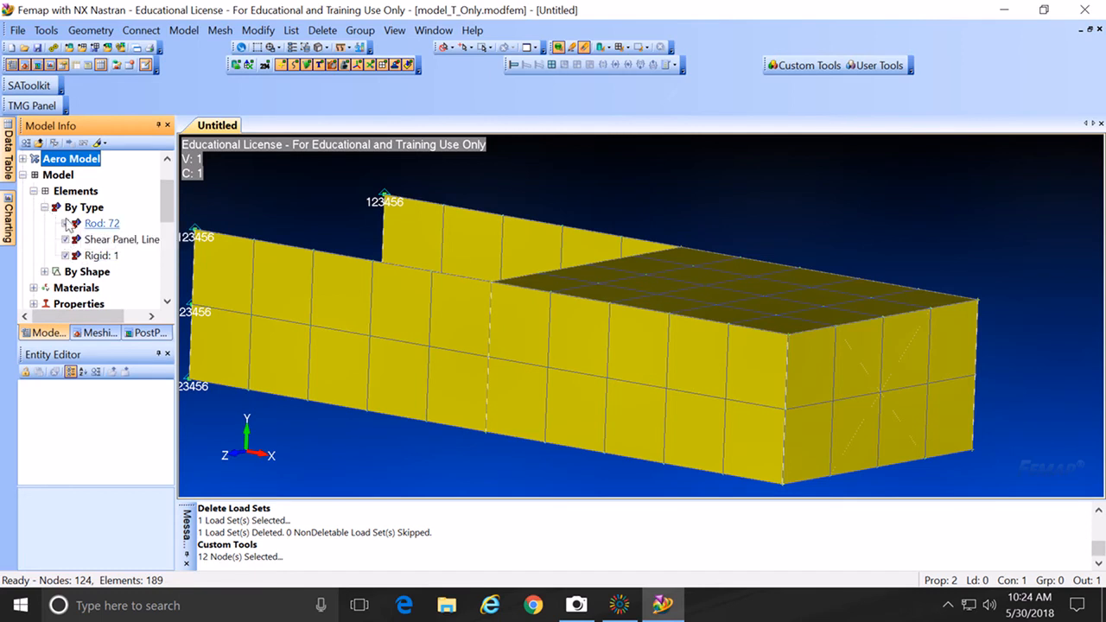
left_click(65, 223)
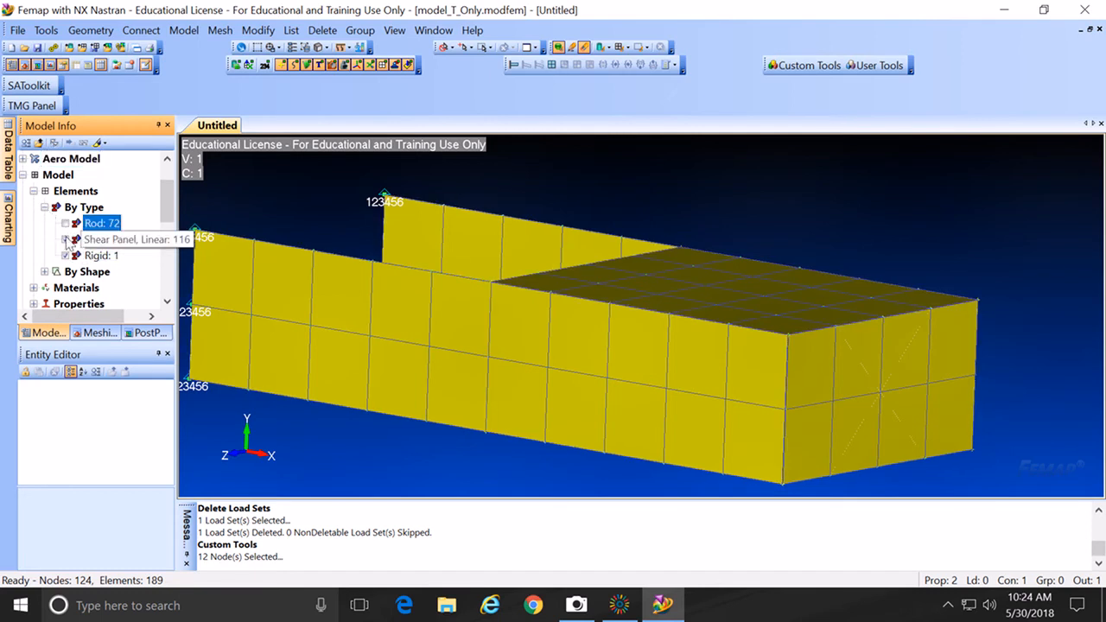
left_click(66, 240)
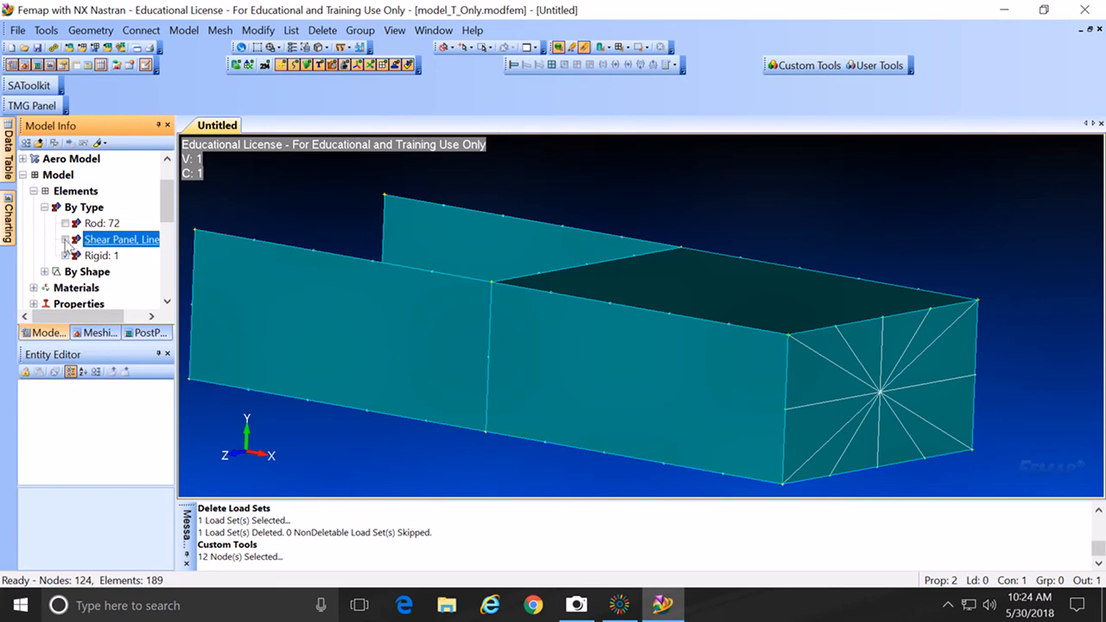
left_click(65, 240)
left_click(64, 223)
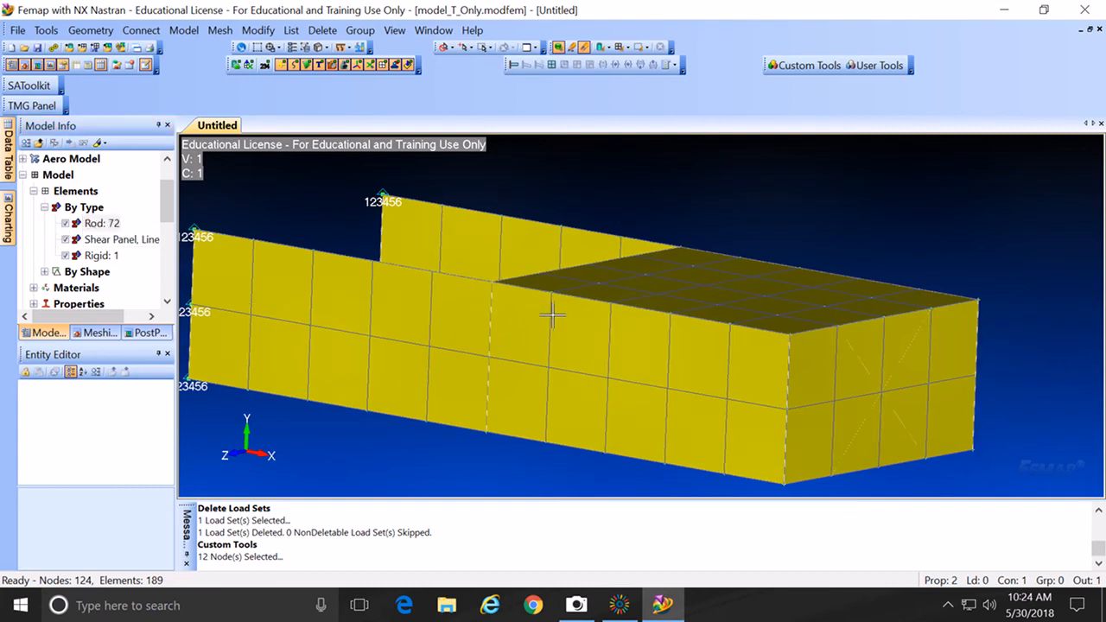
middle_click_drag(553, 314, 586, 286)
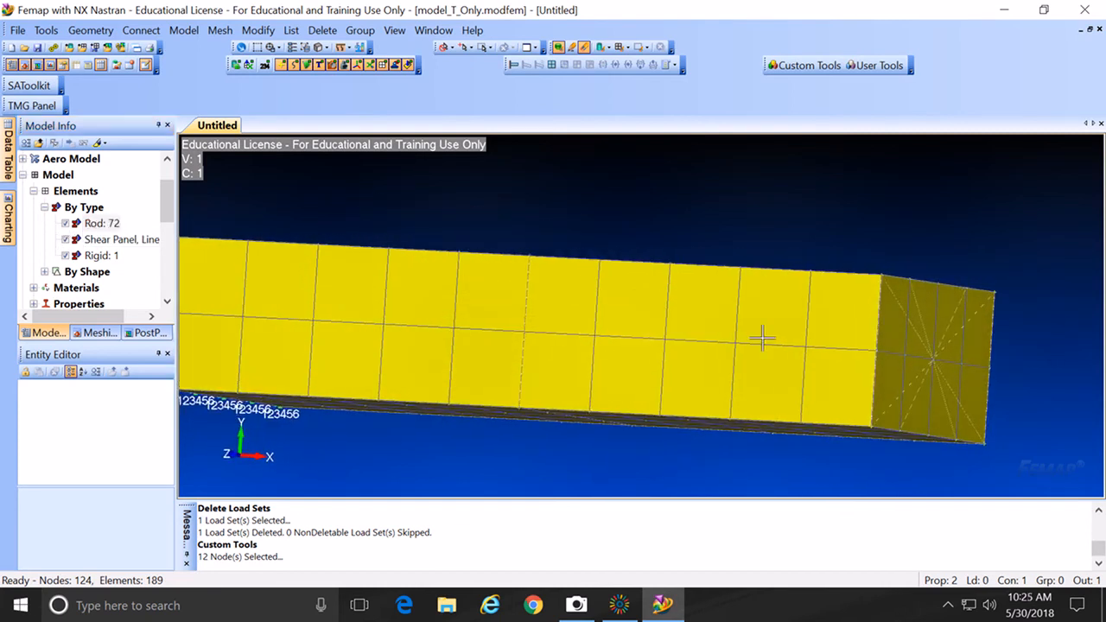
middle_click_drag(839, 350, 783, 363)
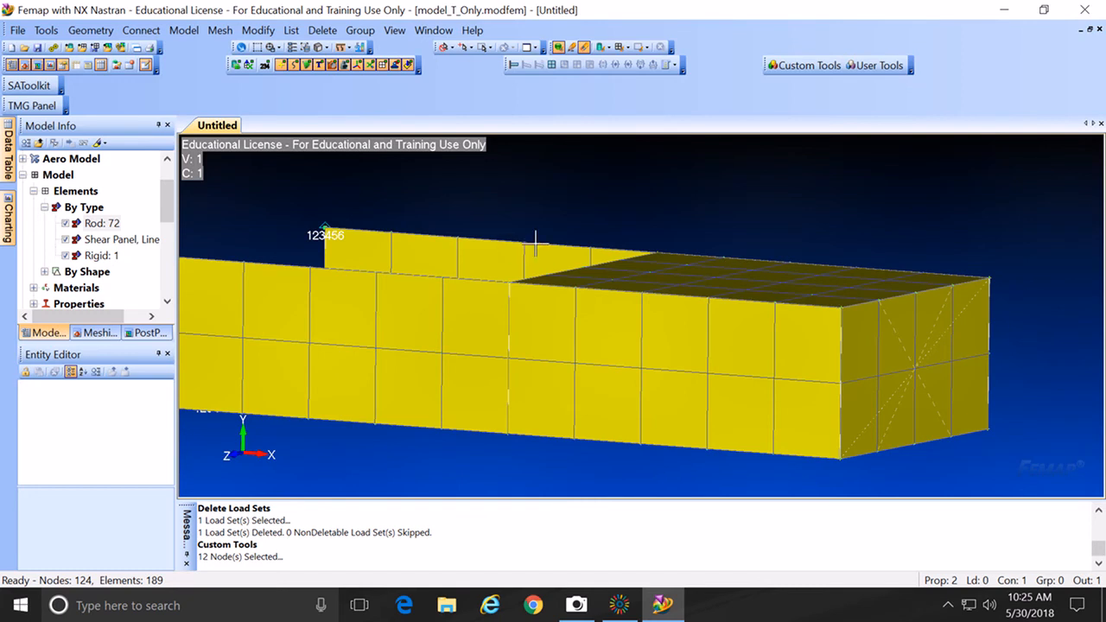
Step: Begin a nodal load and create load set 1 titled Torque for it
left_click(197, 33)
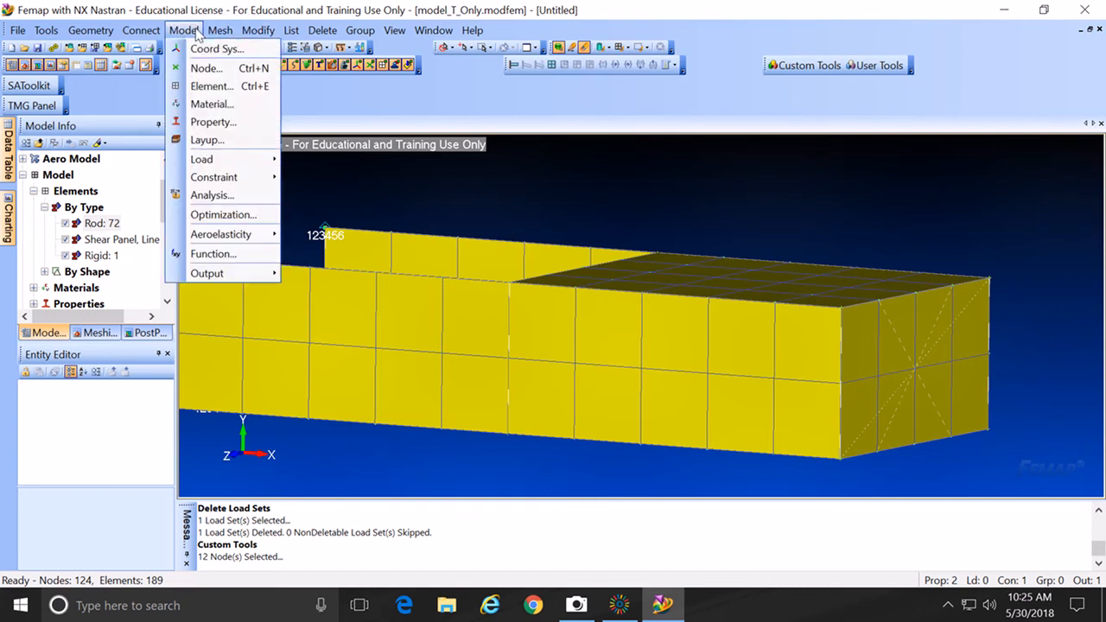
mouse_move(223, 162)
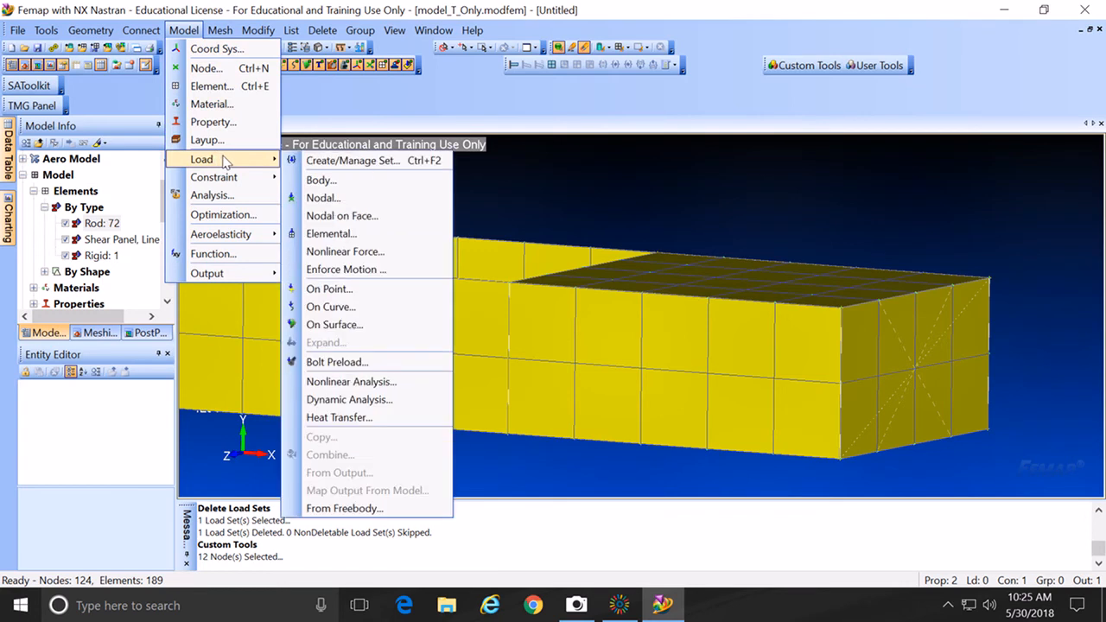
left_click(312, 200)
left_click_drag(553, 476, 570, 416)
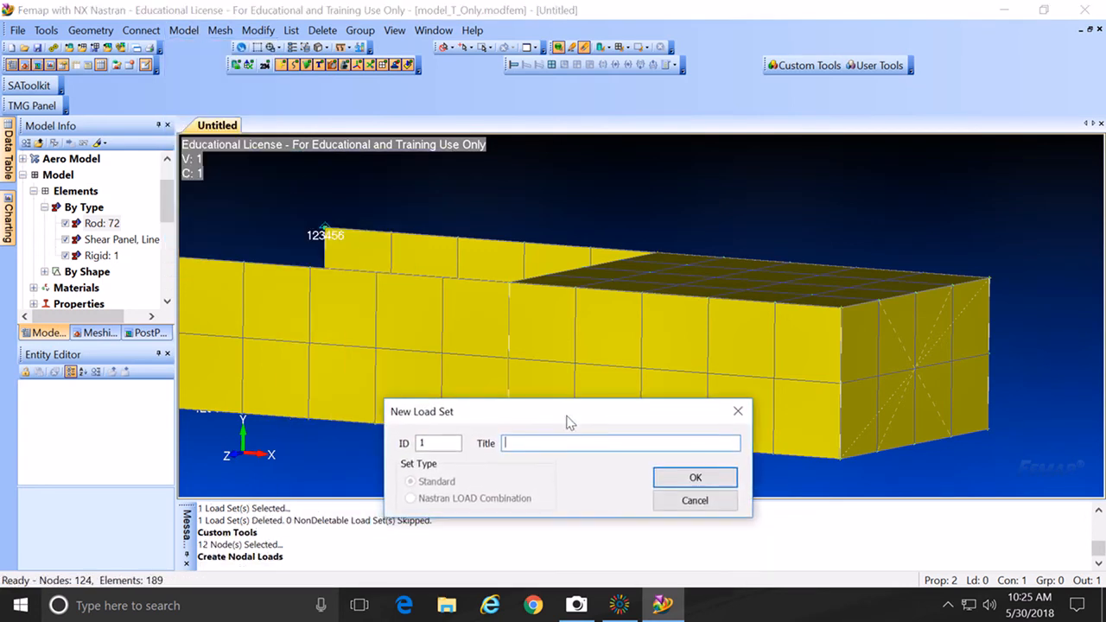
type("Torque")
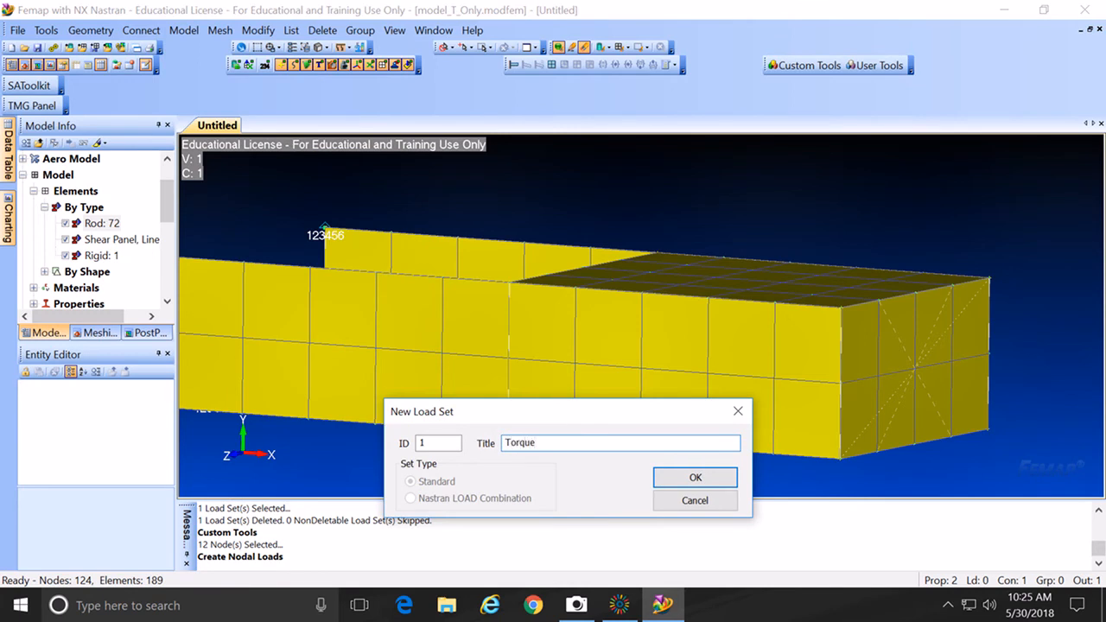
left_click(675, 484)
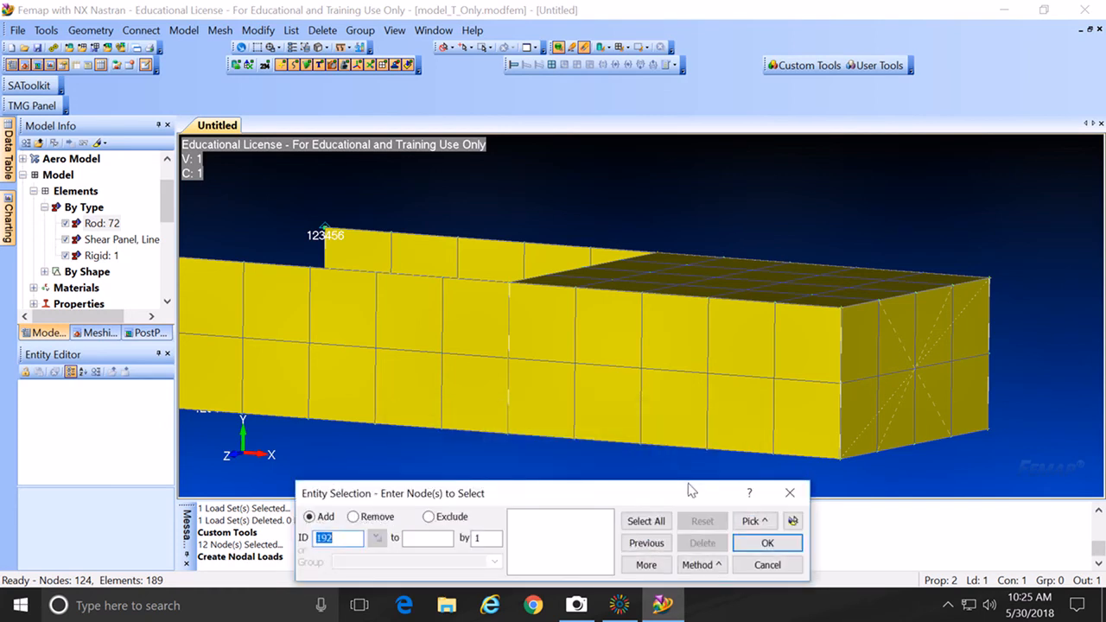
Step: Apply a nodal moment with MX 1000*1000 to only the spider's centre node 101, removing the wrongly picked node 98 from the selection
left_click(918, 378)
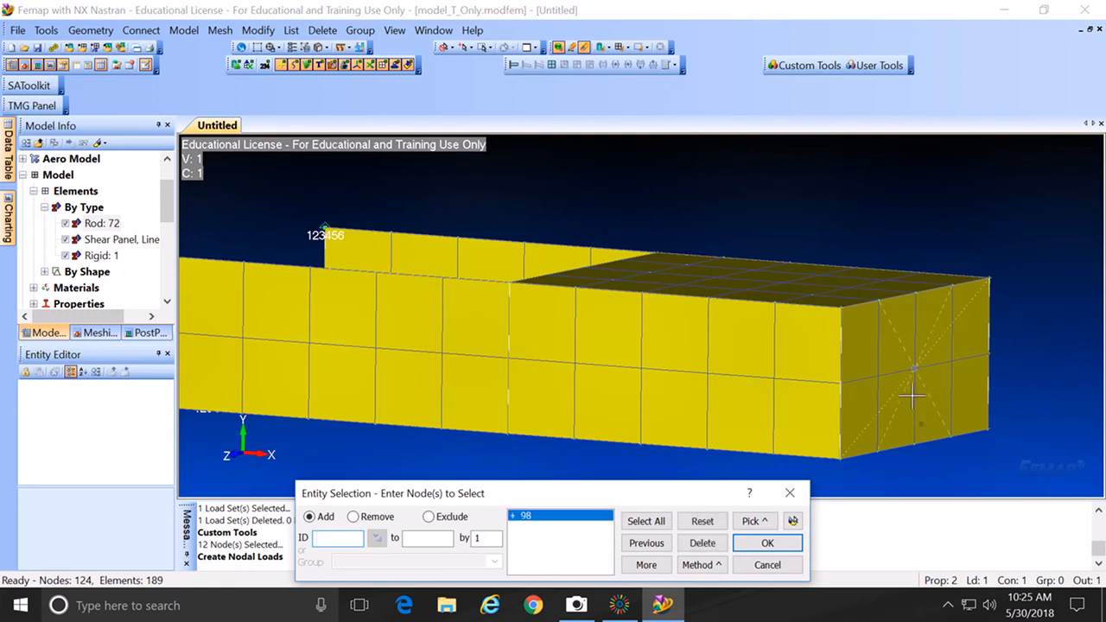
left_click(913, 381)
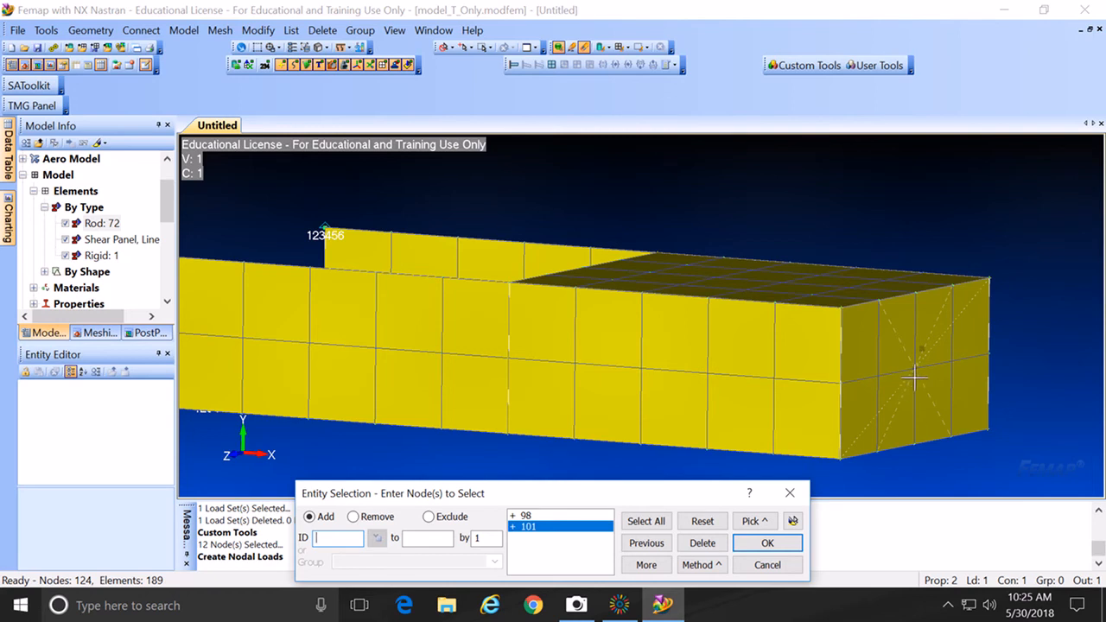
left_click(525, 516)
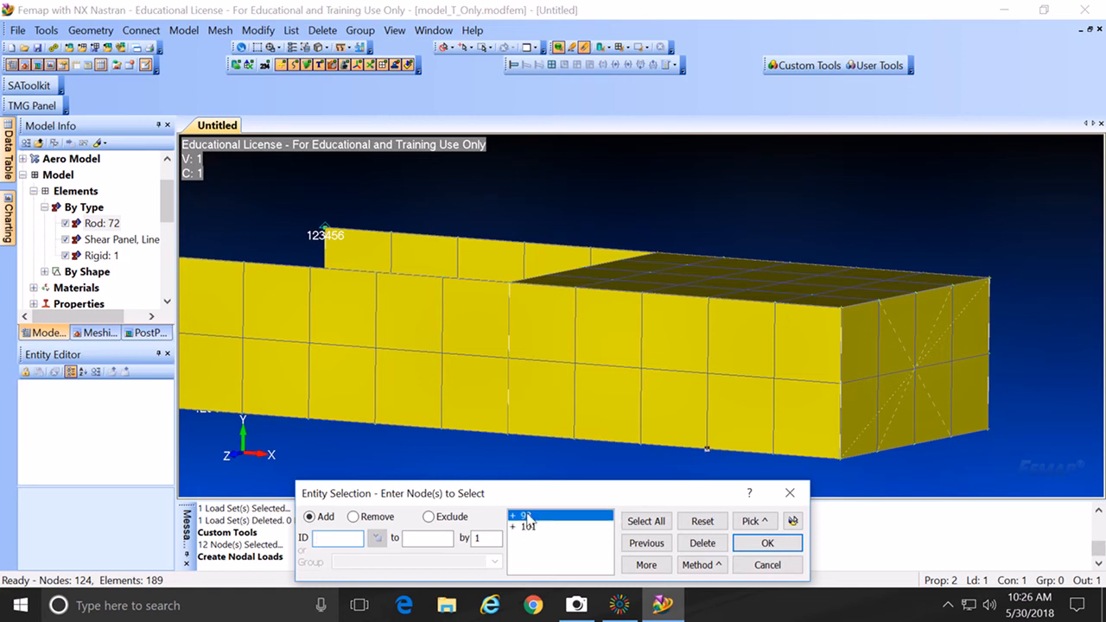
left_click(702, 543)
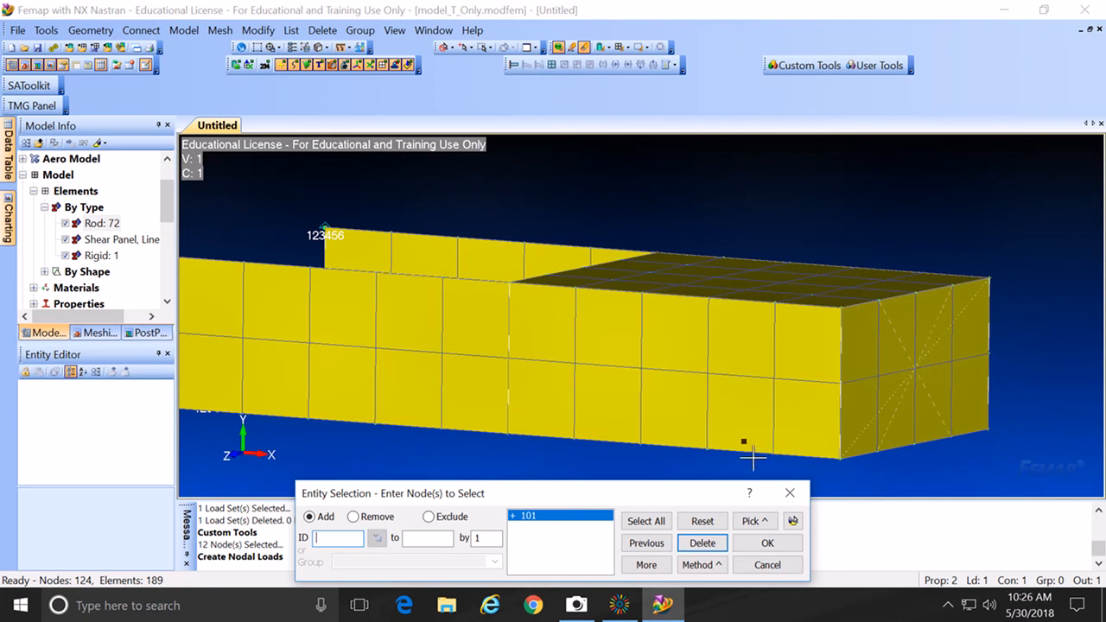
left_click(768, 543)
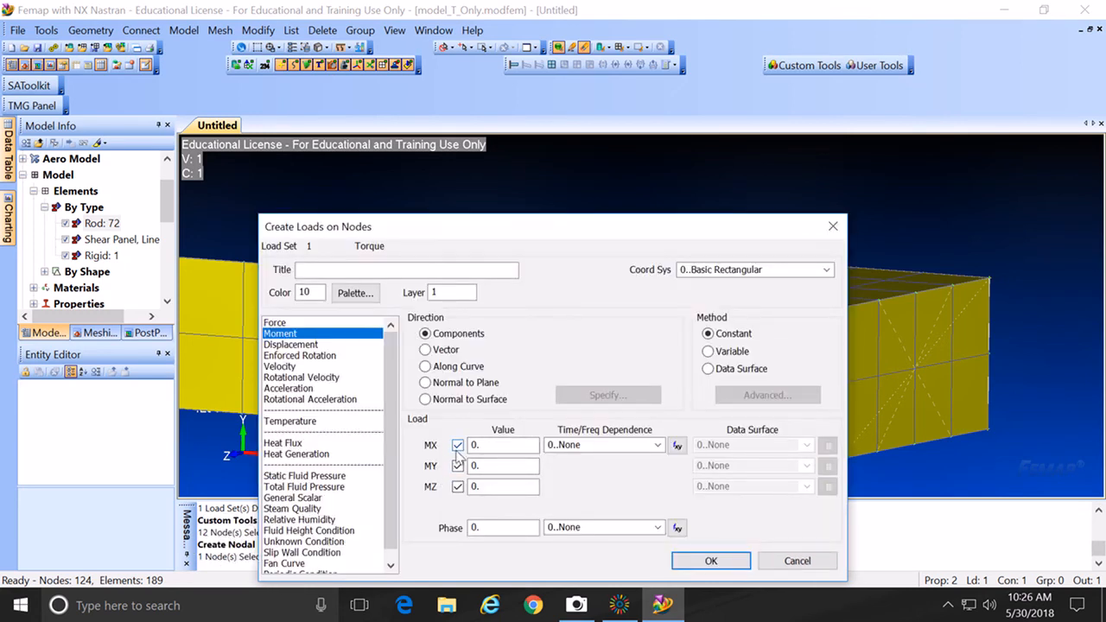
double_click(500, 445)
type("1000*1000")
left_click(711, 562)
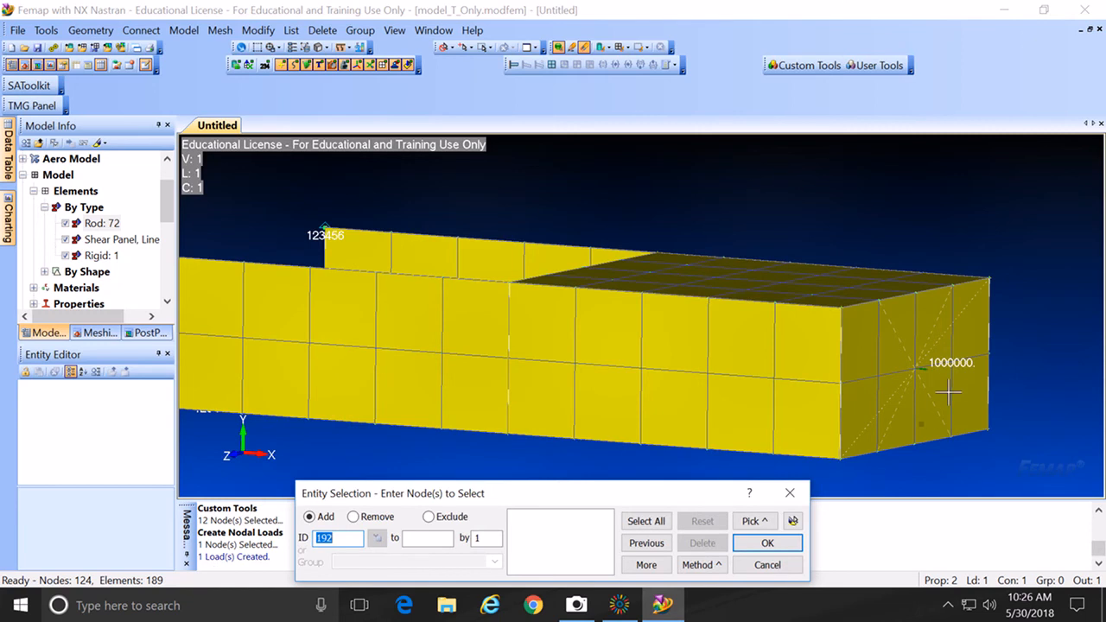
Step: End nodal load creation and rebuild the model database
left_click(766, 566)
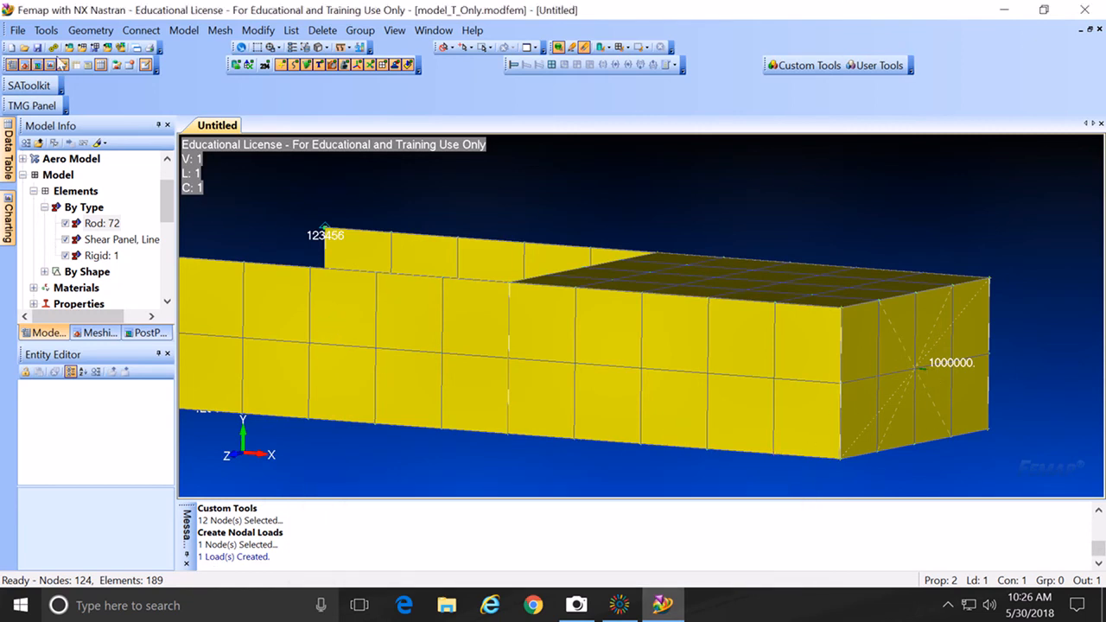
left_click(17, 31)
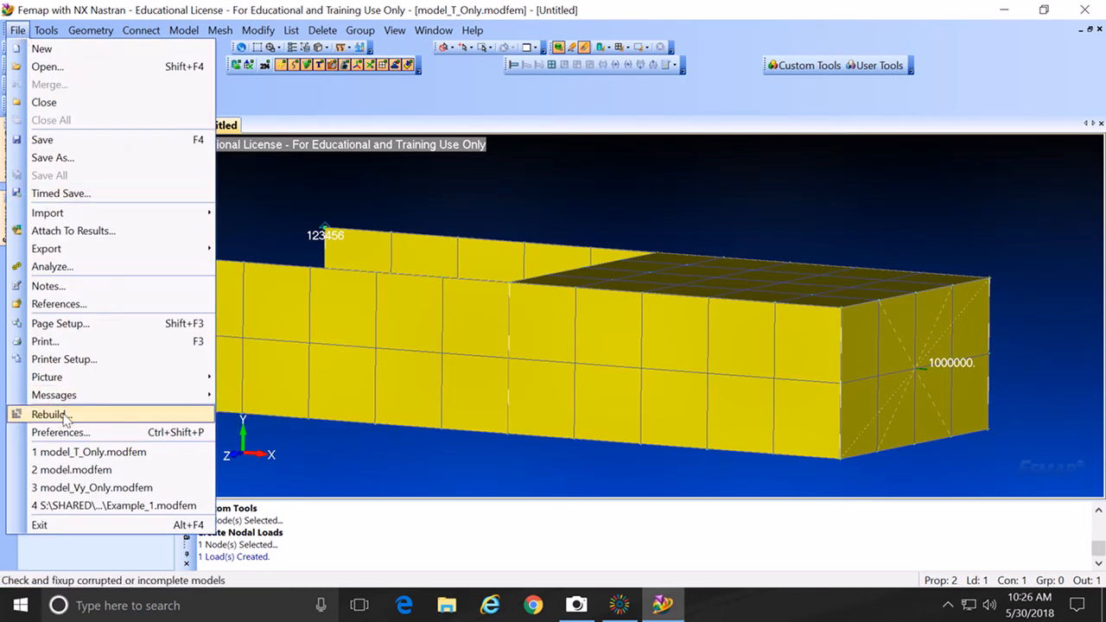
left_click(52, 415)
left_click(475, 328)
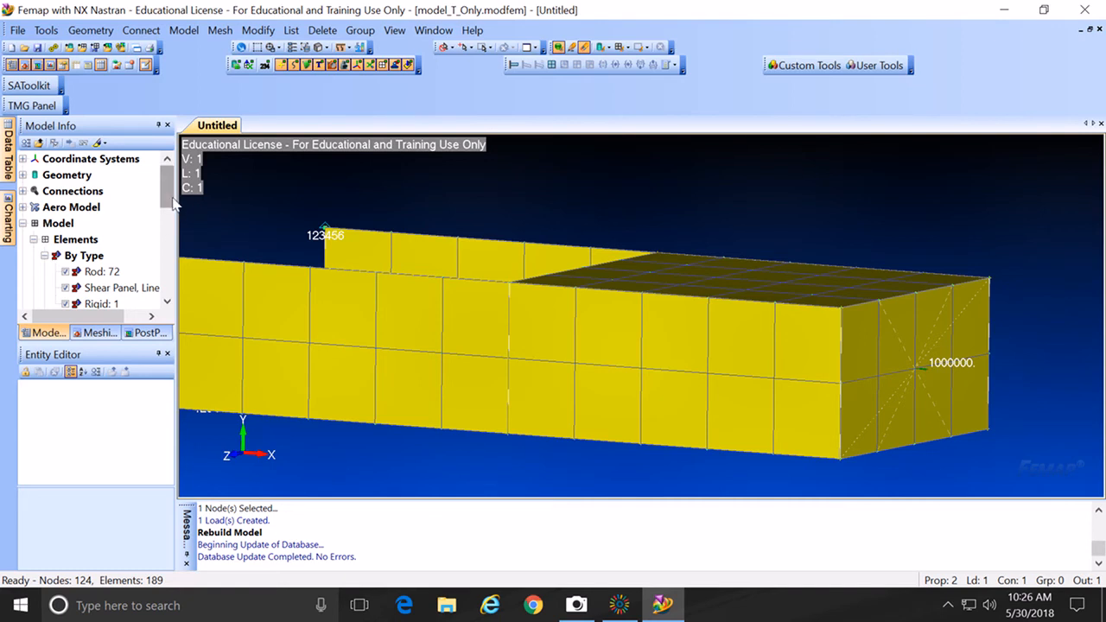
Step: Open the Analysis Set Manager for the NX Nastran Static Analysis Set and expand the set's definition
left_click(45, 240)
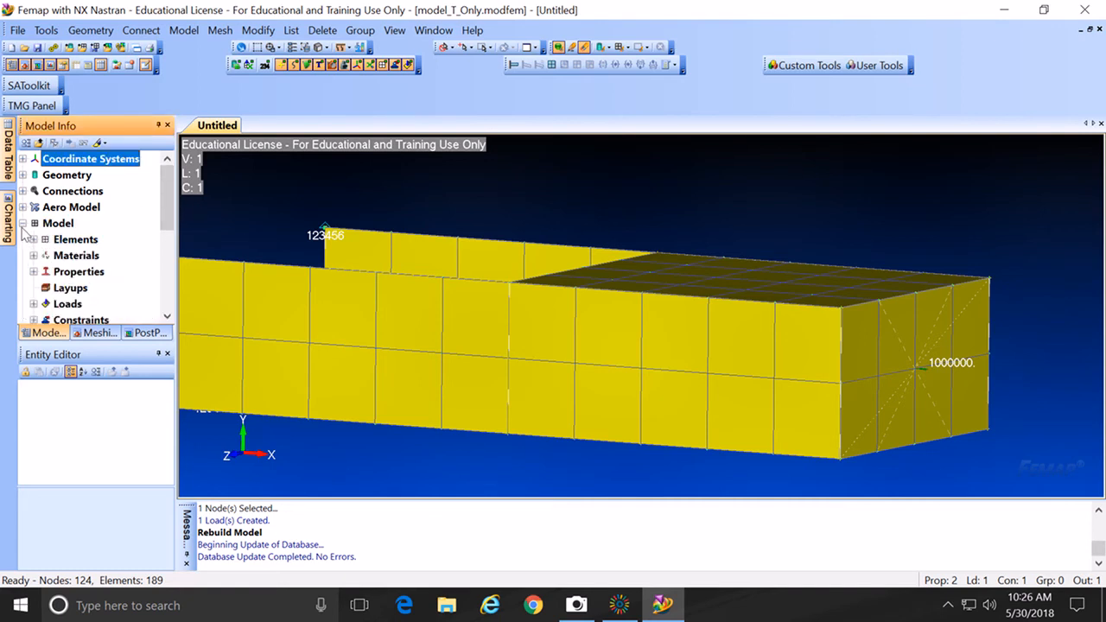
left_click(22, 223)
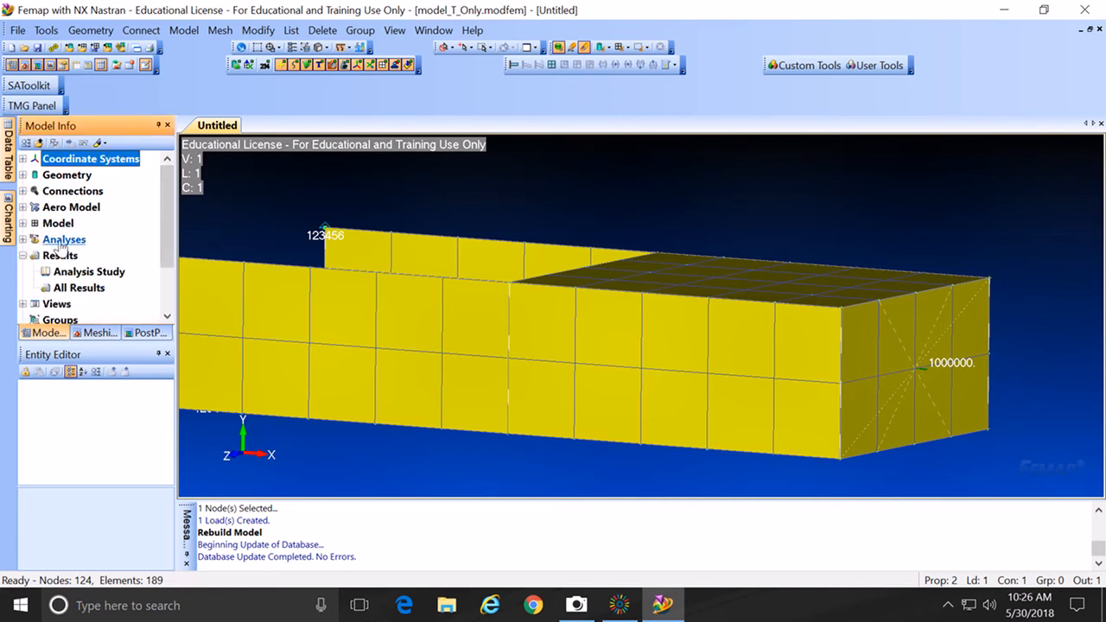
left_click(23, 241)
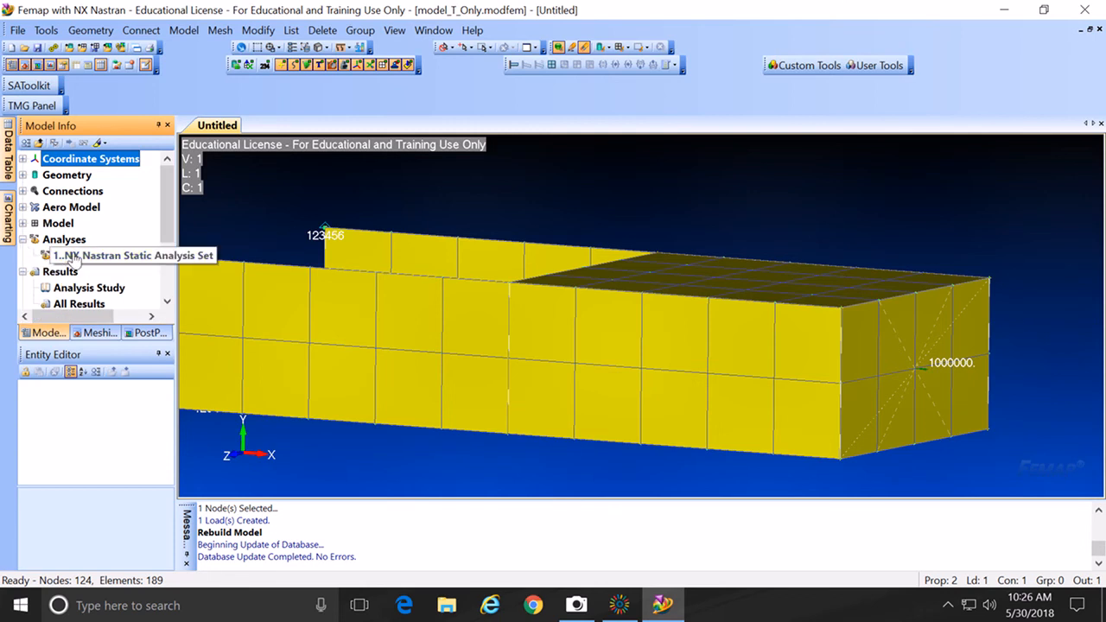
left_click(115, 256)
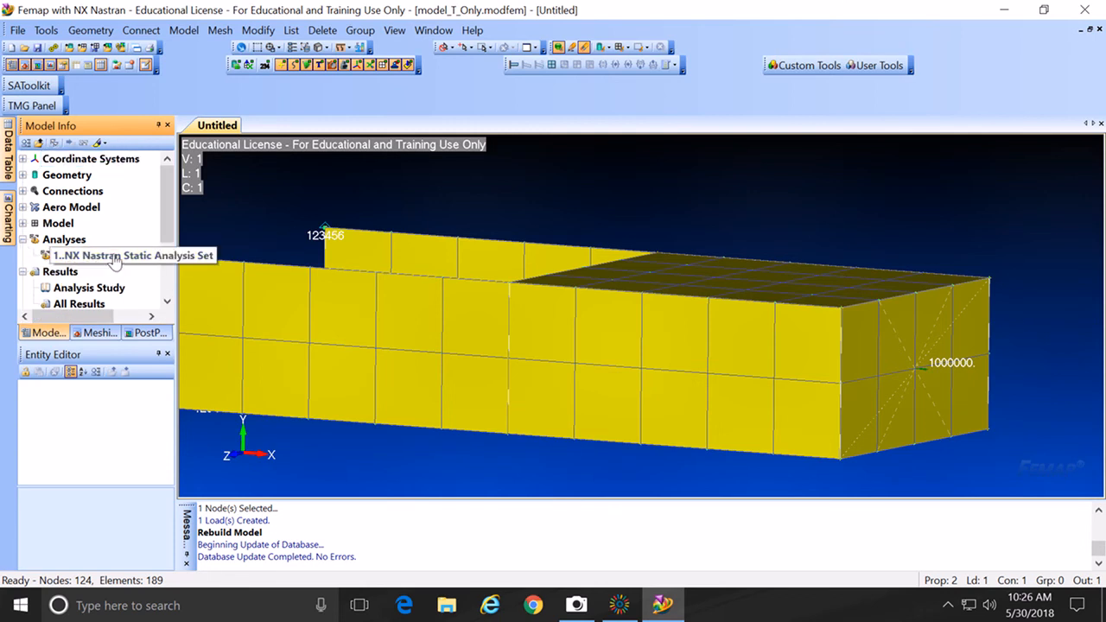
right_click(116, 259)
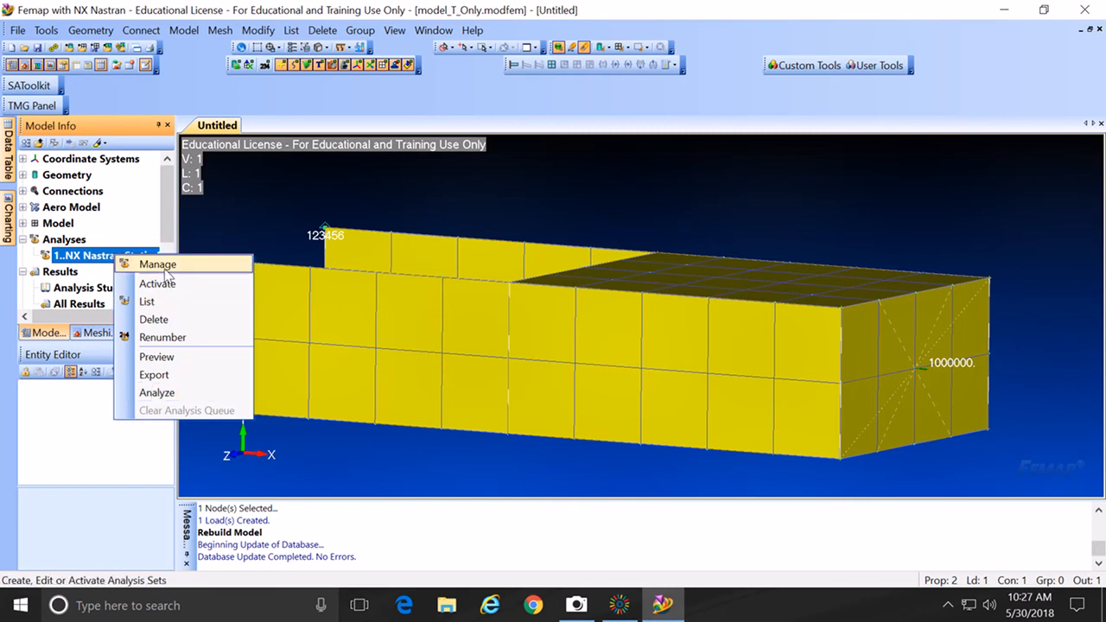
left_click(157, 265)
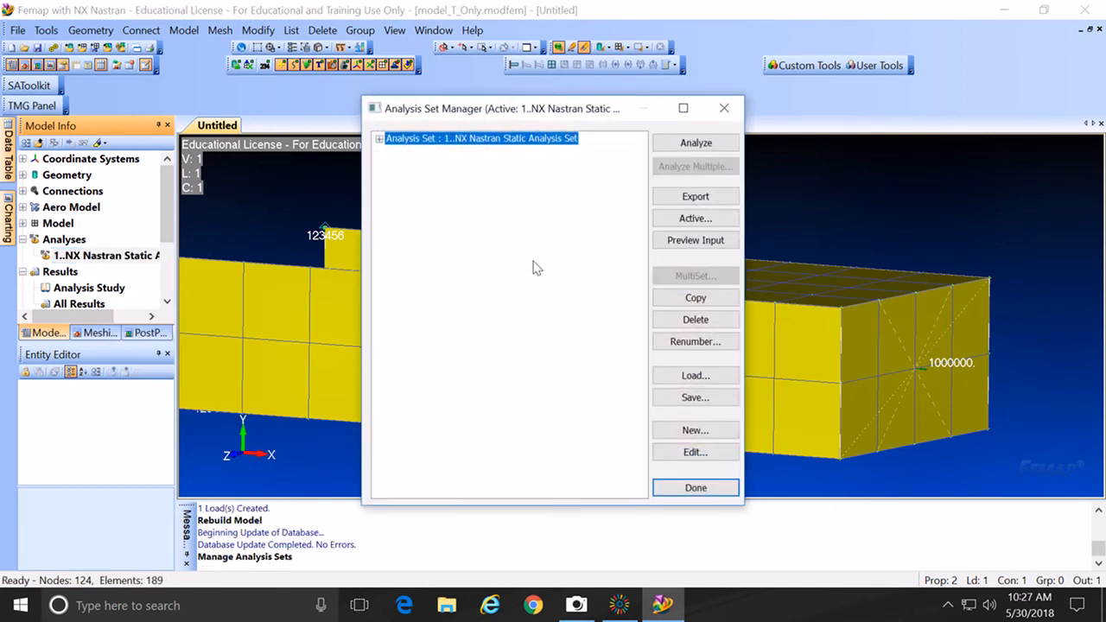
double_click(513, 145)
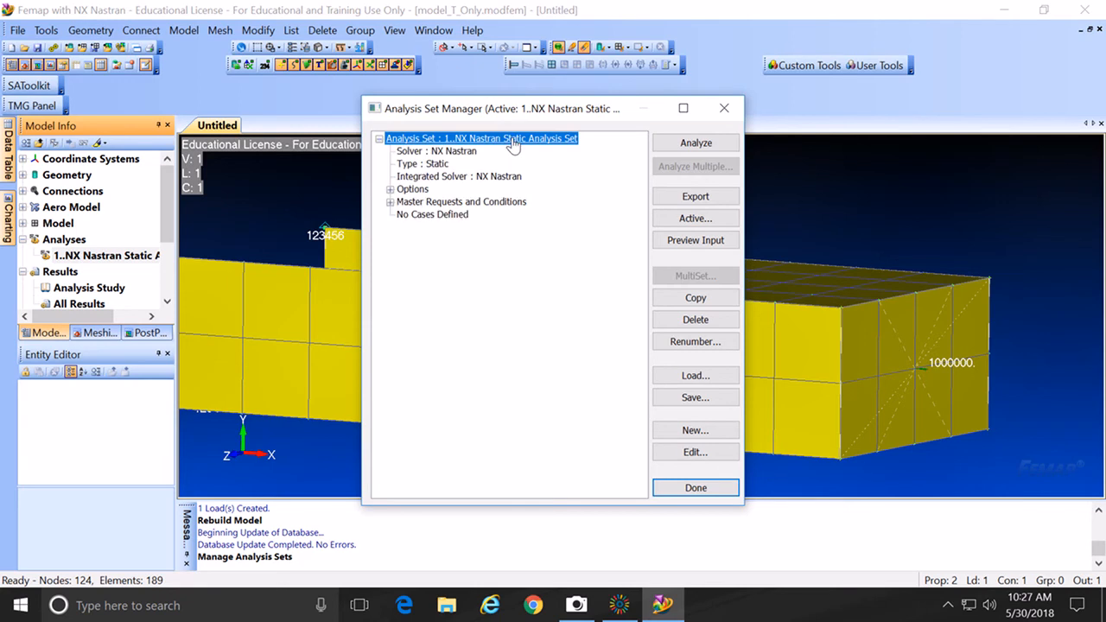
Step: Check that the static analysis set uses constraints 1..Fixed and loads 1..Torque, run the analysis, and close the analysis monitor
left_click(693, 453)
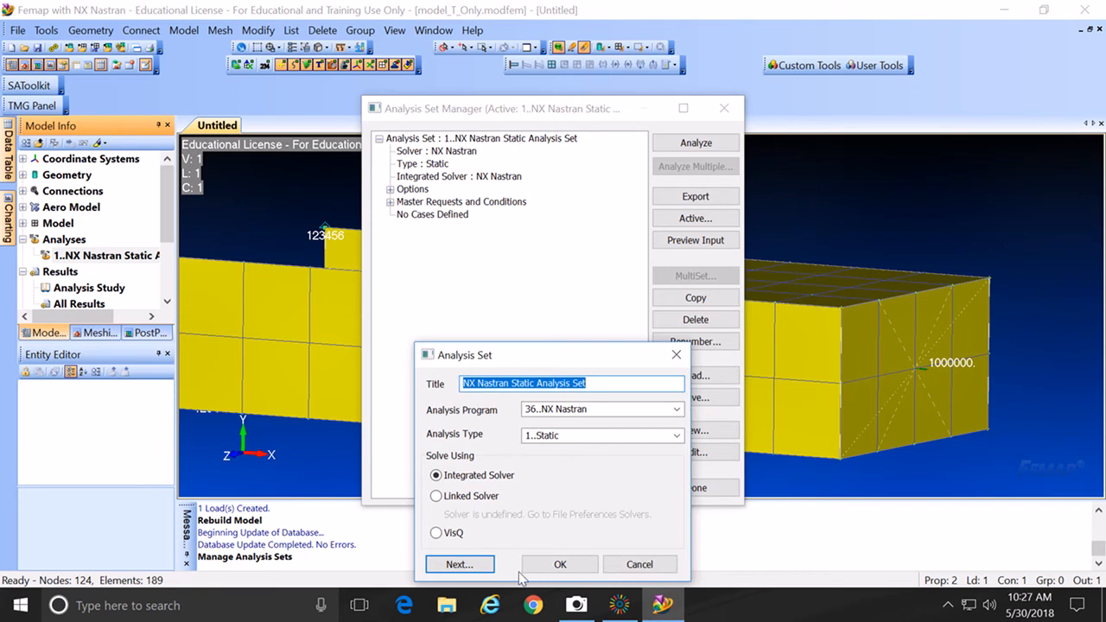
left_click(473, 567)
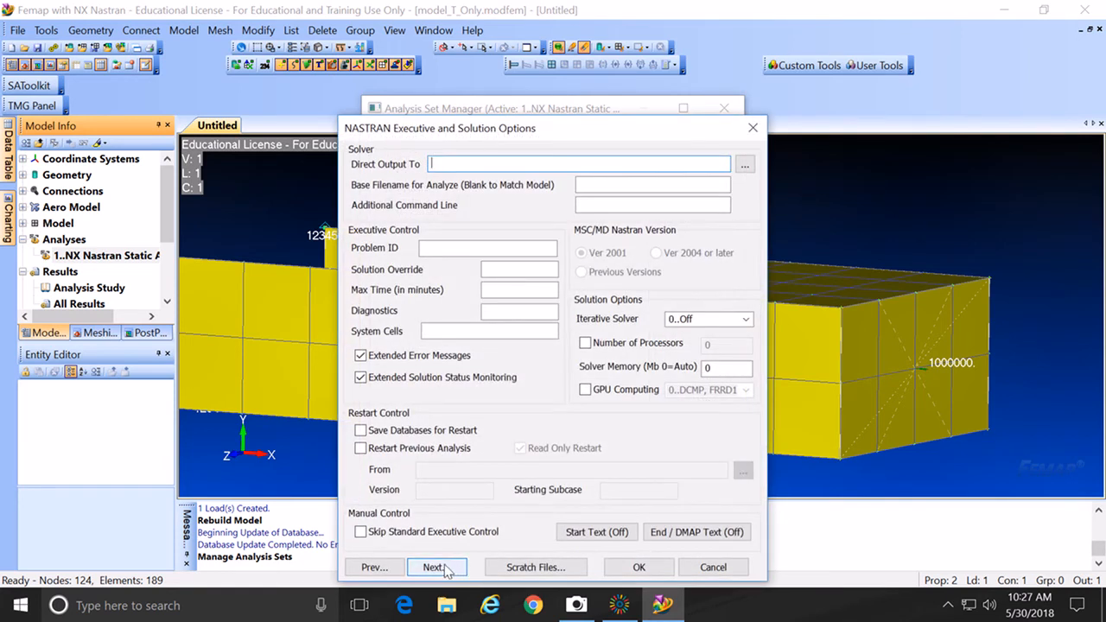
left_click(456, 567)
left_click(467, 562)
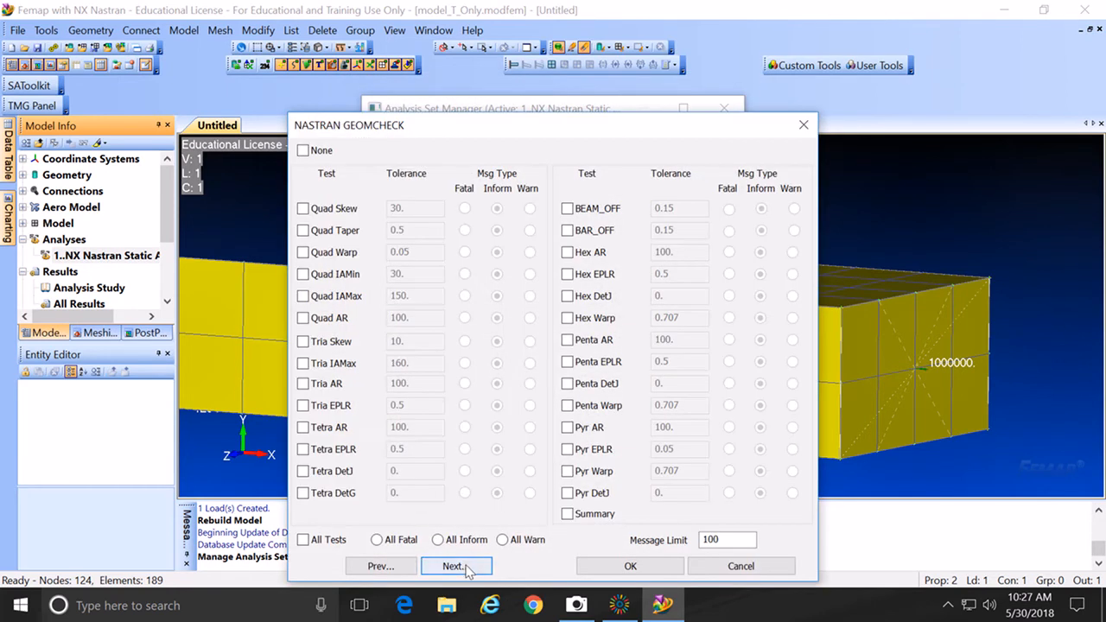
left_click(466, 567)
left_click(471, 569)
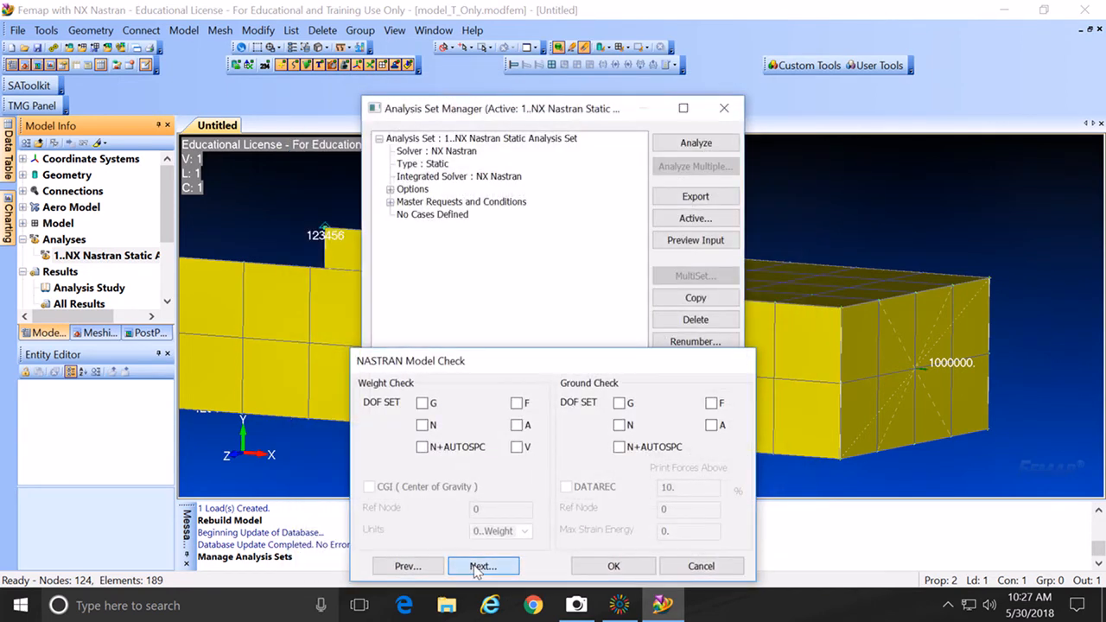
left_click(500, 567)
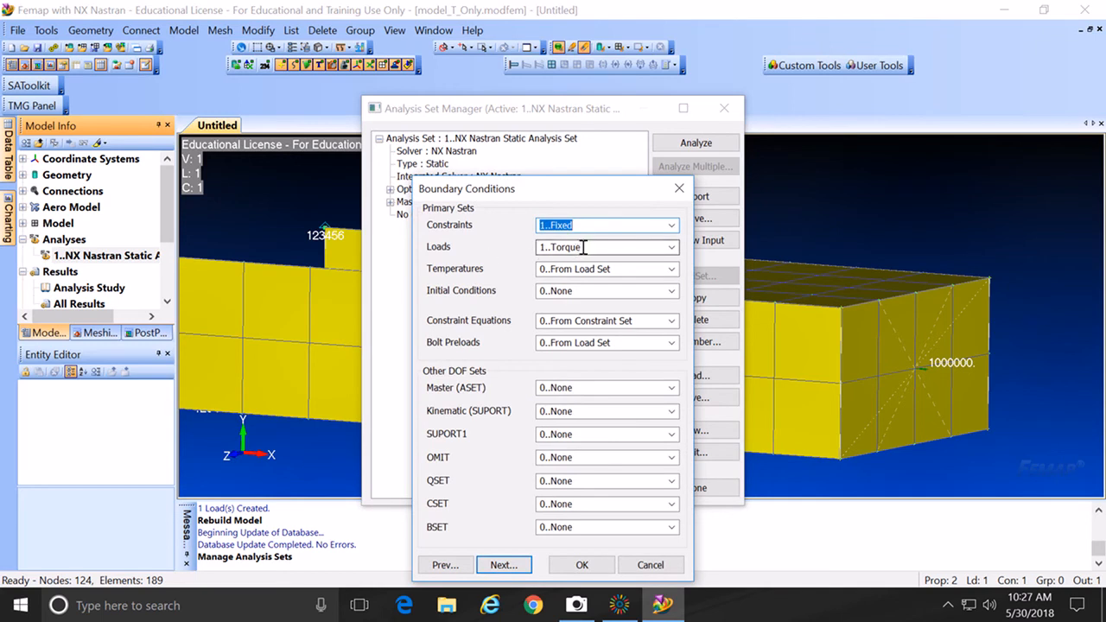
left_click(591, 248)
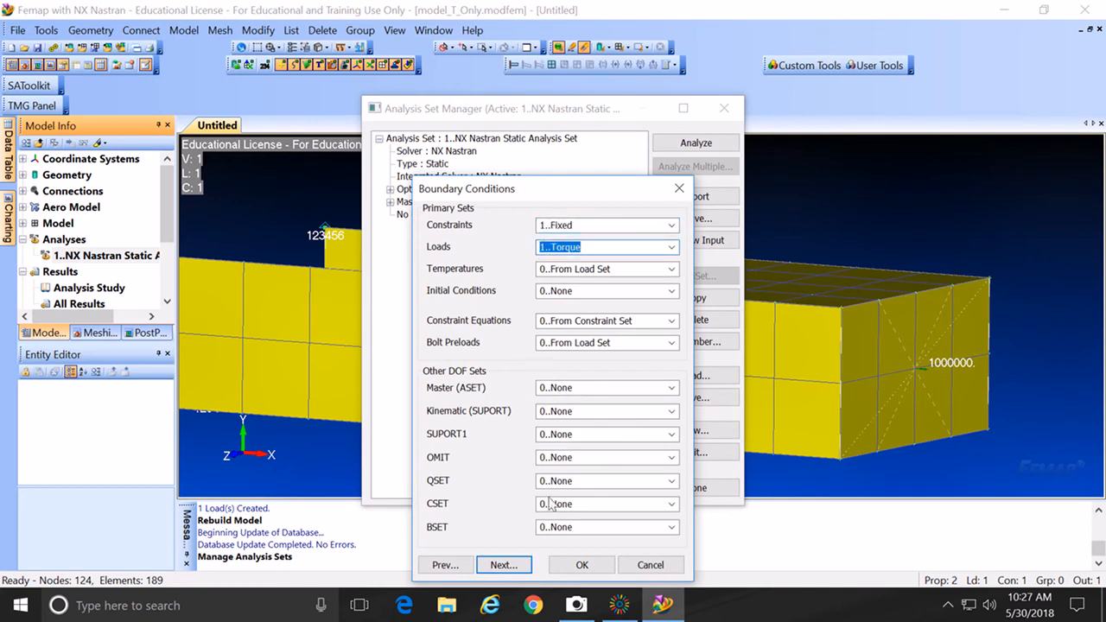
left_click(582, 565)
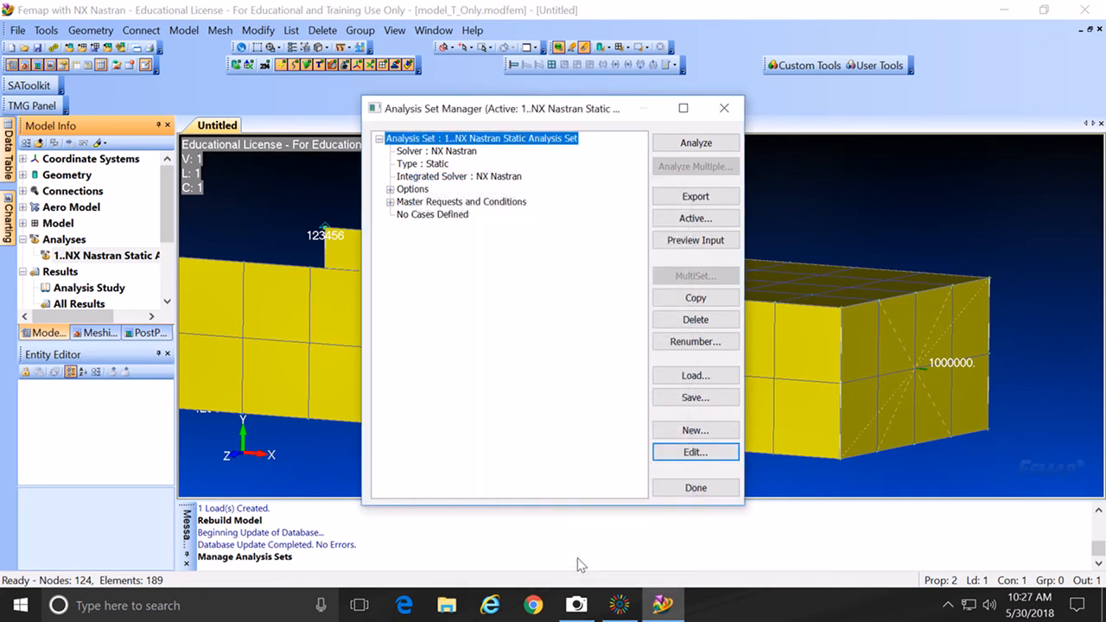
left_click(695, 143)
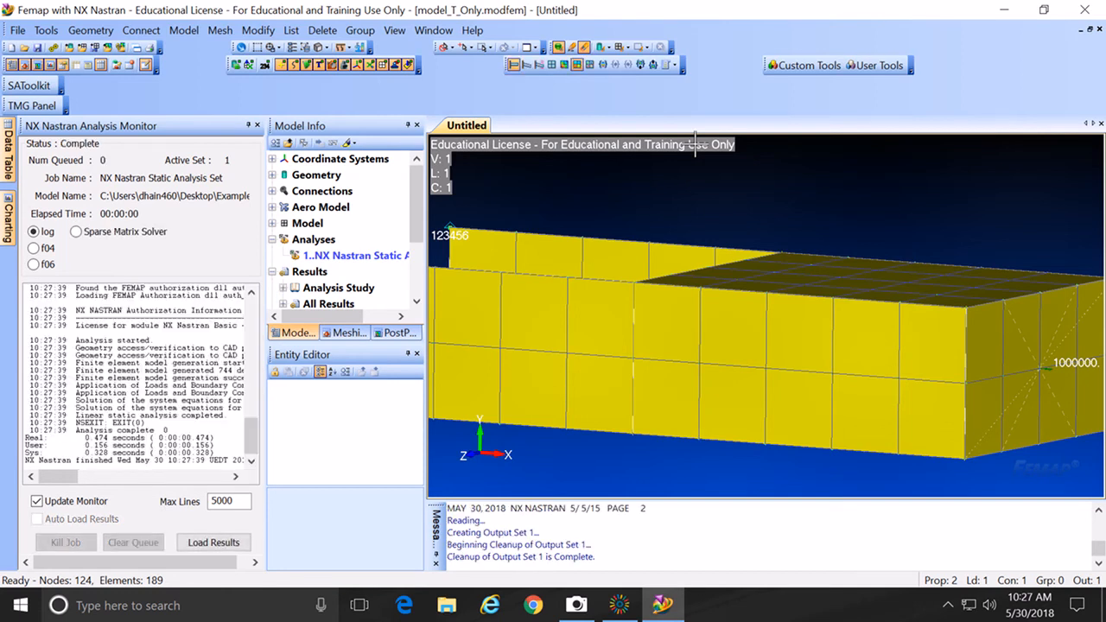
left_click(257, 126)
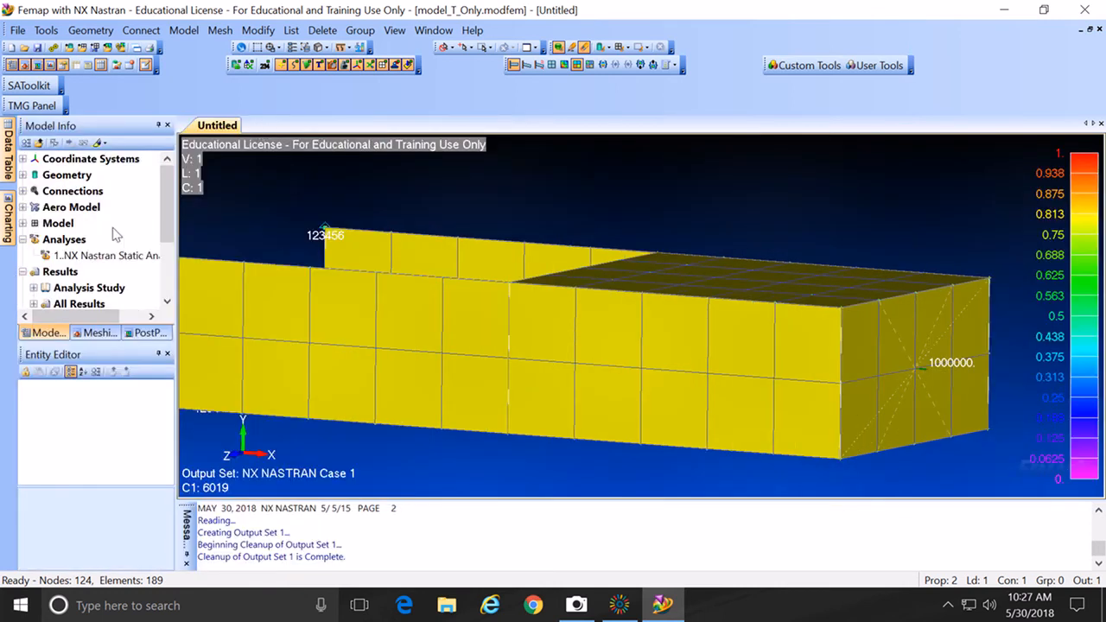
Step: Display output set NX NASTRAN Case 1 as a Criteria plot of Shear Panel Max Stress on the undeformed model
left_click_drag(163, 243, 164, 286)
left_click(35, 224)
left_click(98, 239)
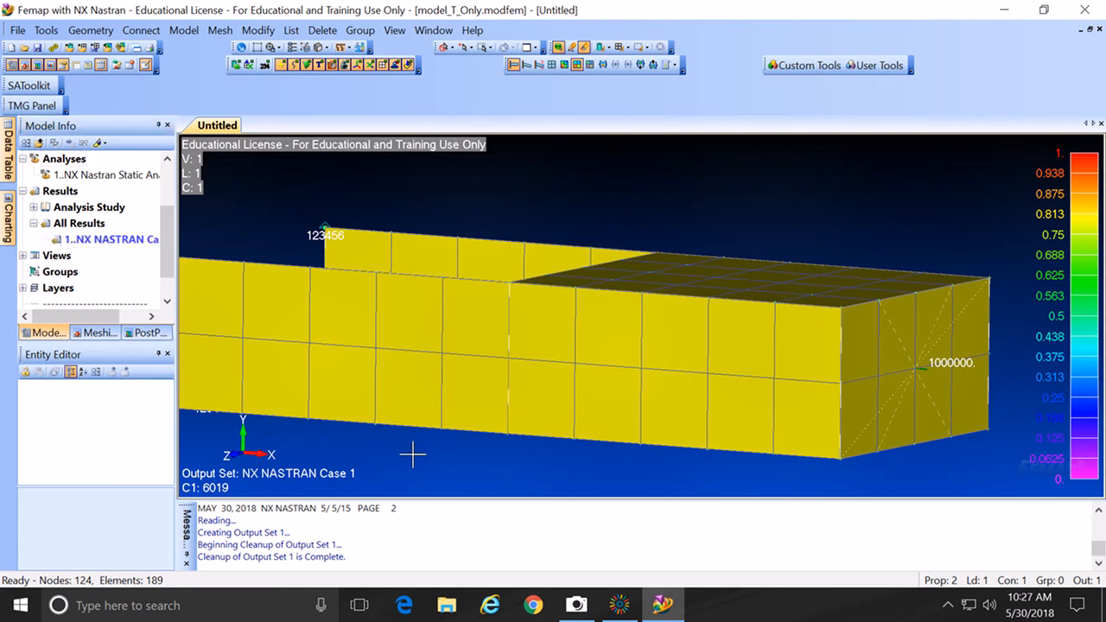
key("F5")
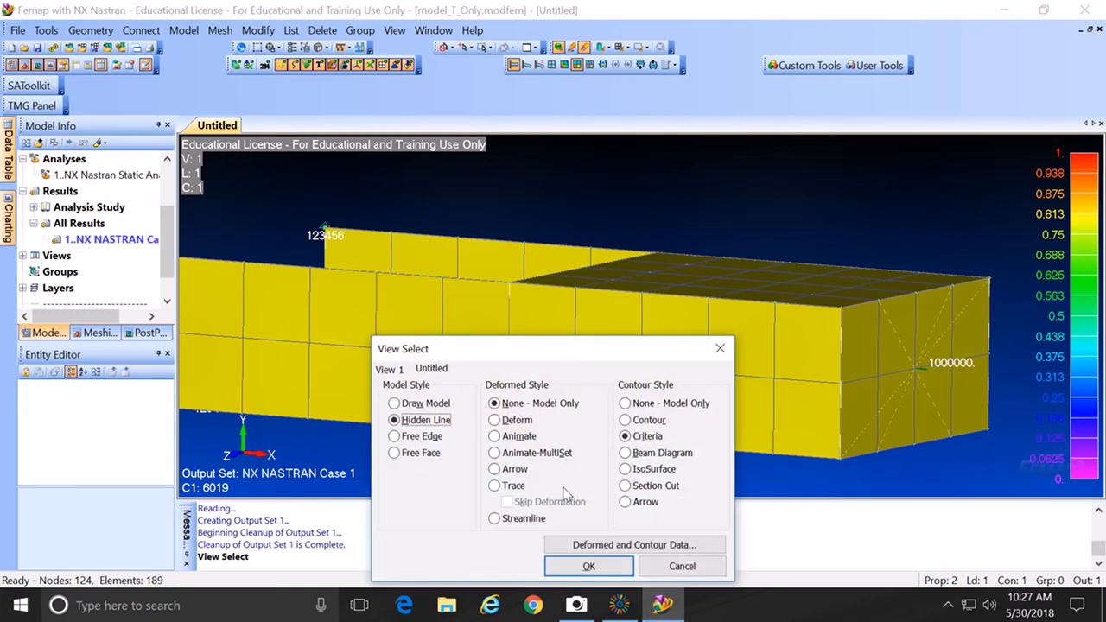
left_click(560, 545)
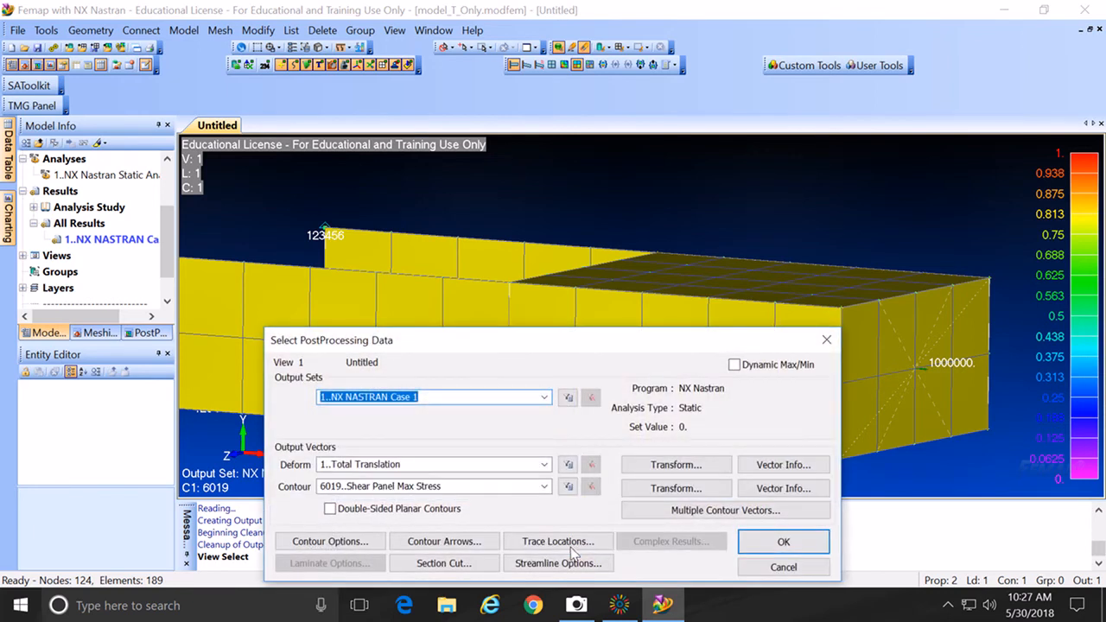
left_click(784, 543)
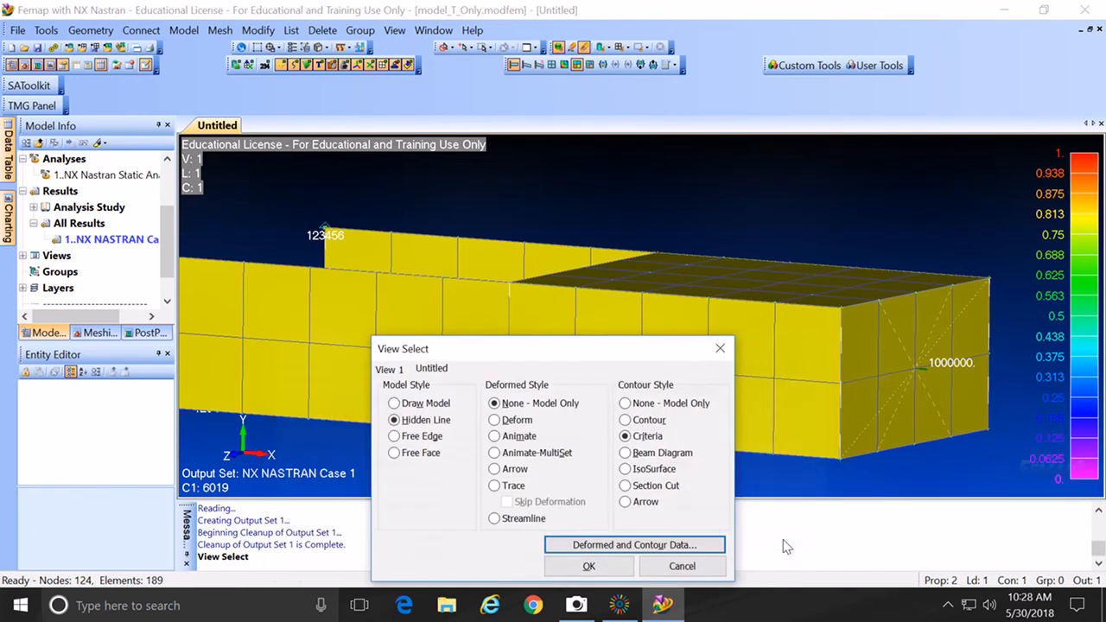
left_click(588, 567)
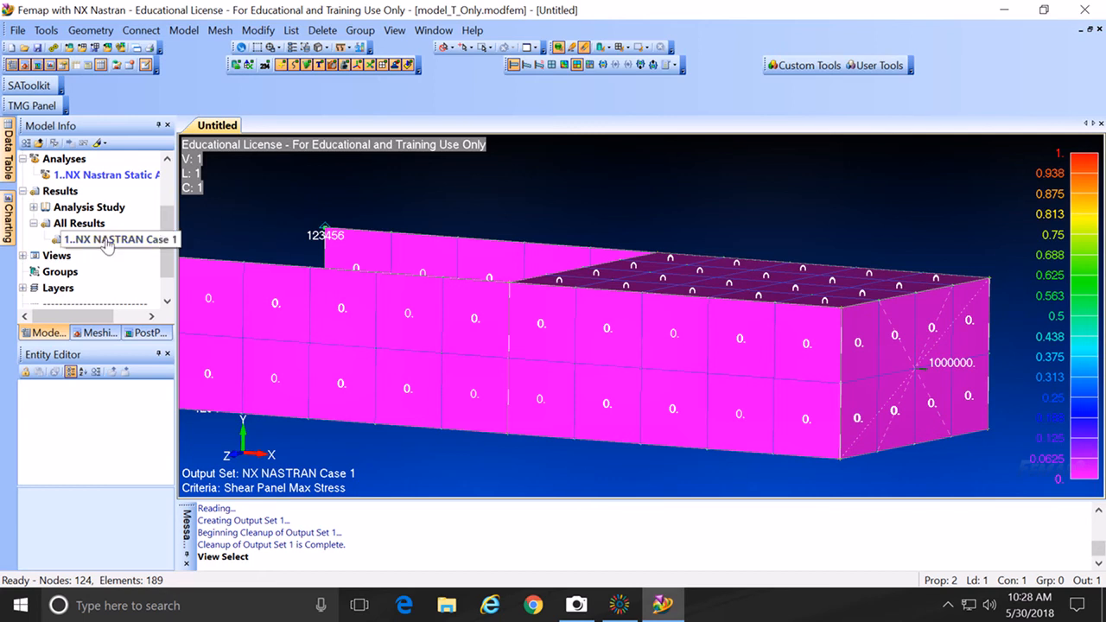
Step: Delete the NX NASTRAN Case 1 output set and the NX Nastran Static Analysis Set
right_click(105, 245)
left_click(155, 370)
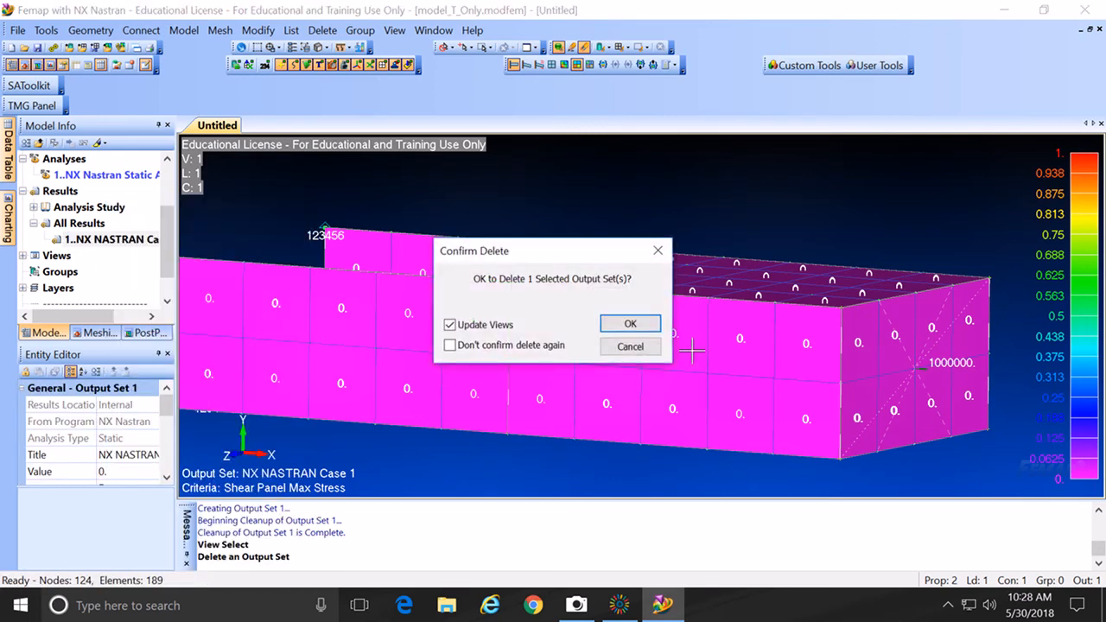
left_click(655, 327)
left_click(624, 346)
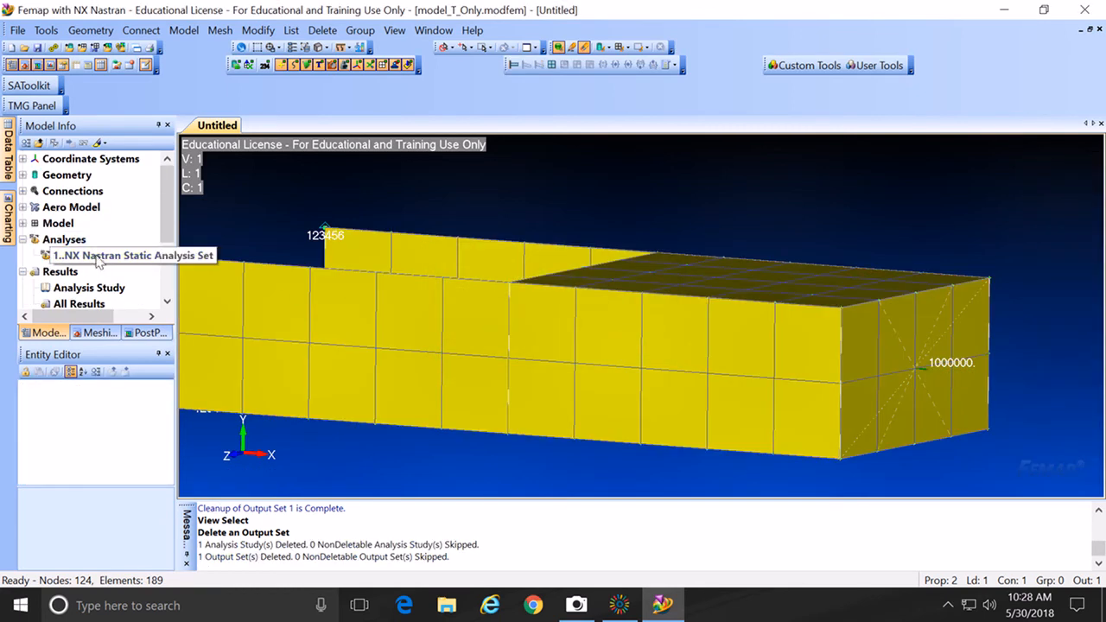
right_click(98, 260)
left_click(138, 321)
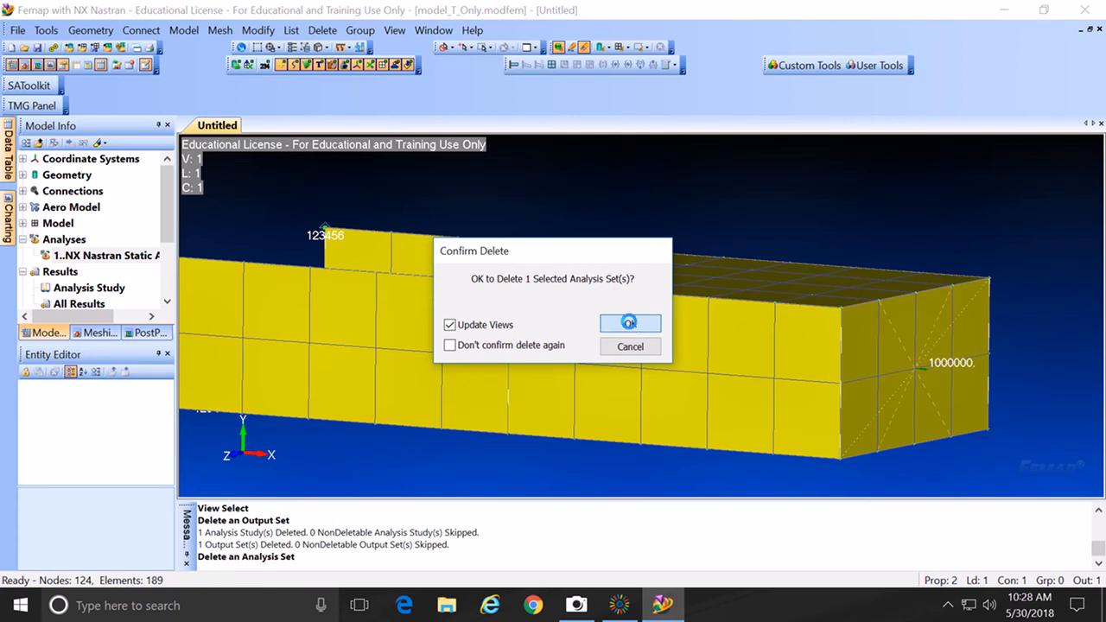
left_click(631, 325)
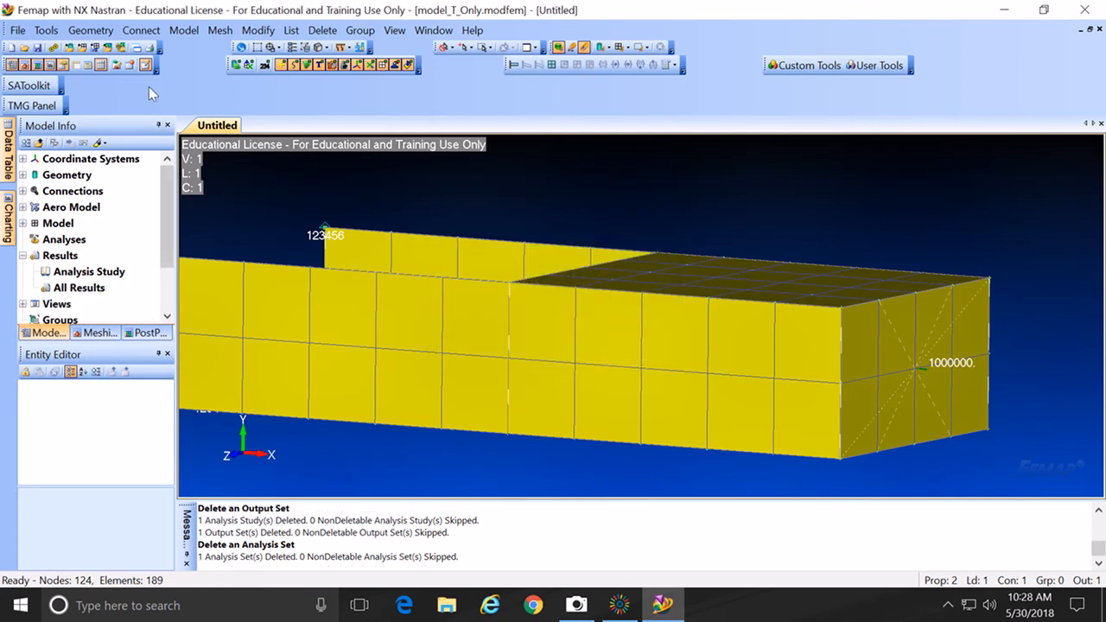
Step: Rebuild the model database twice after removing the analysis and its results
left_click(17, 30)
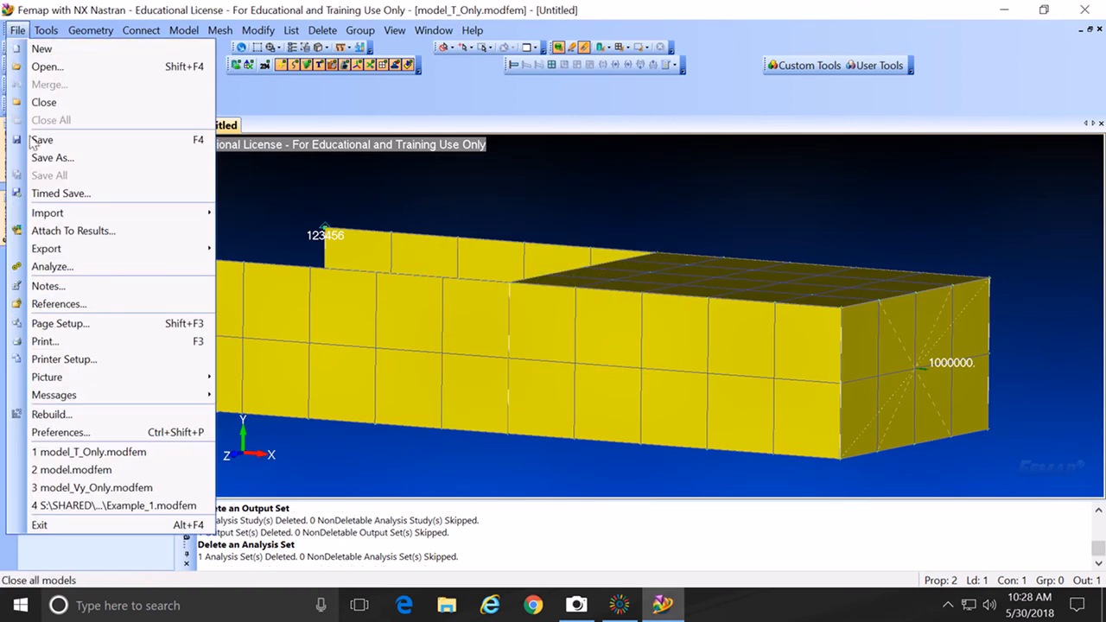
left_click(69, 414)
left_click(479, 332)
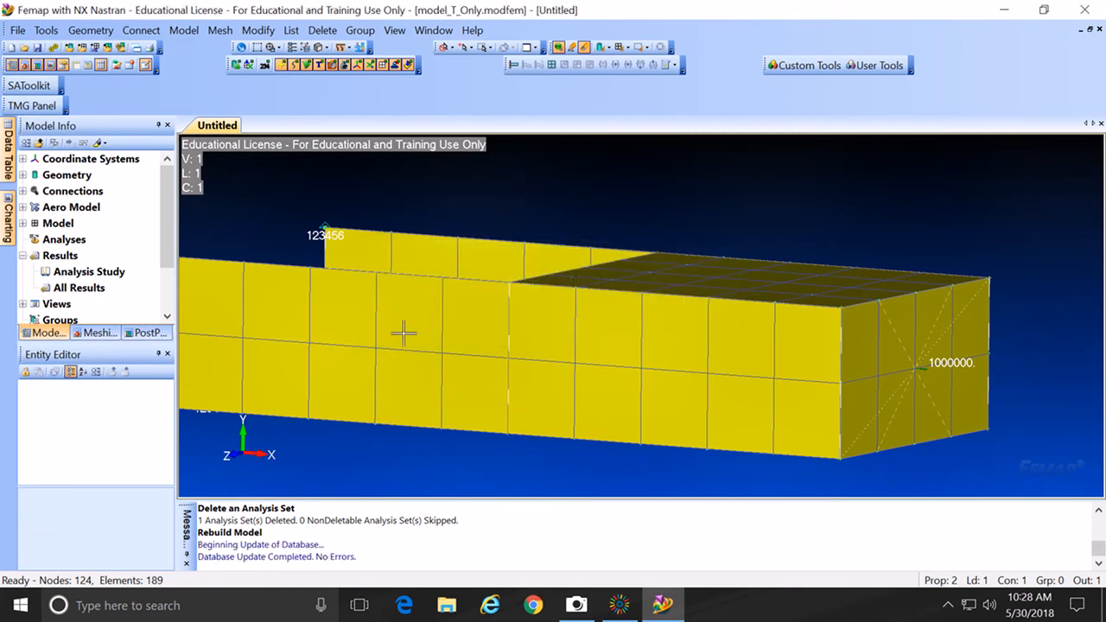
middle_click_drag(755, 323, 760, 345)
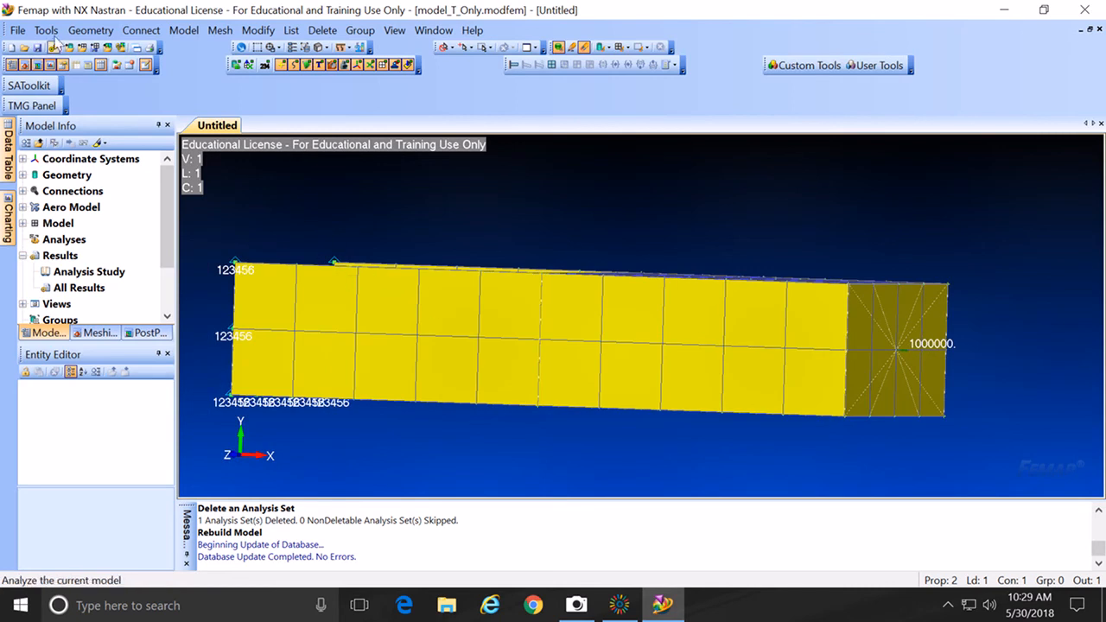
left_click(18, 31)
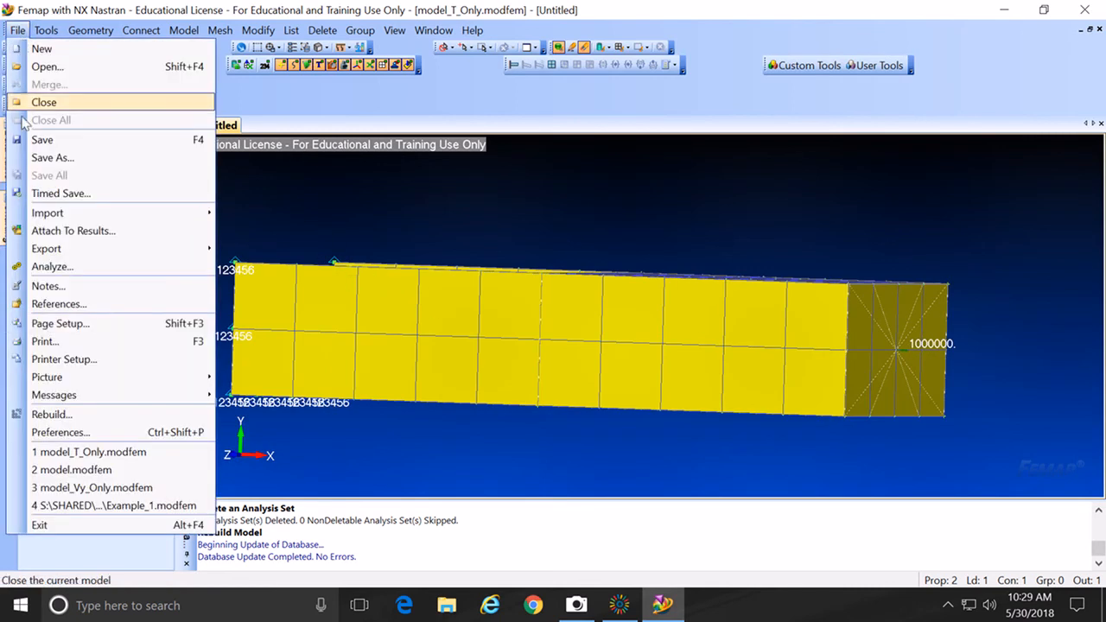
left_click(39, 414)
left_click(477, 330)
middle_click_drag(591, 333, 580, 349)
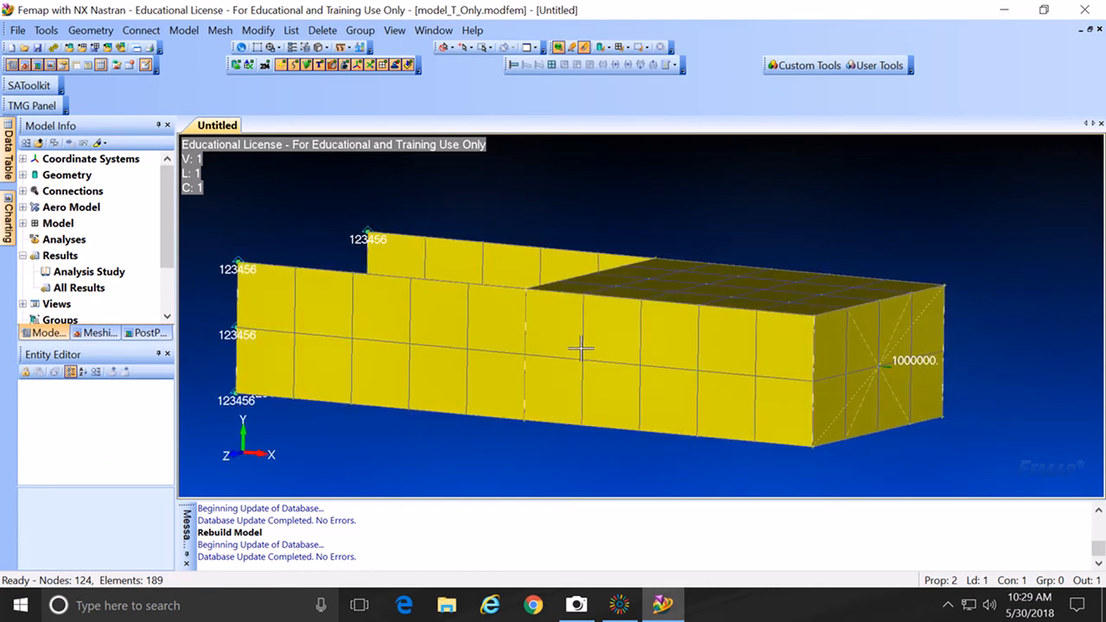
Step: Check all nodes for coincidence, preview the result without merging anything, and regenerate the view to clear the preview highlighting
left_click(47, 34)
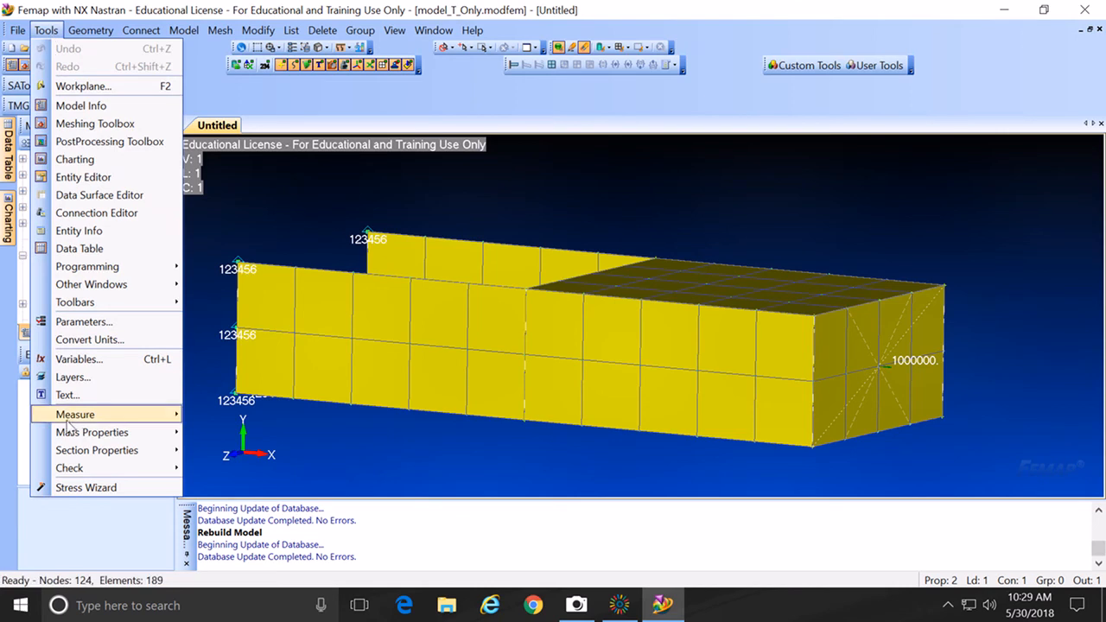
mouse_move(69, 471)
left_click(249, 450)
left_click(646, 521)
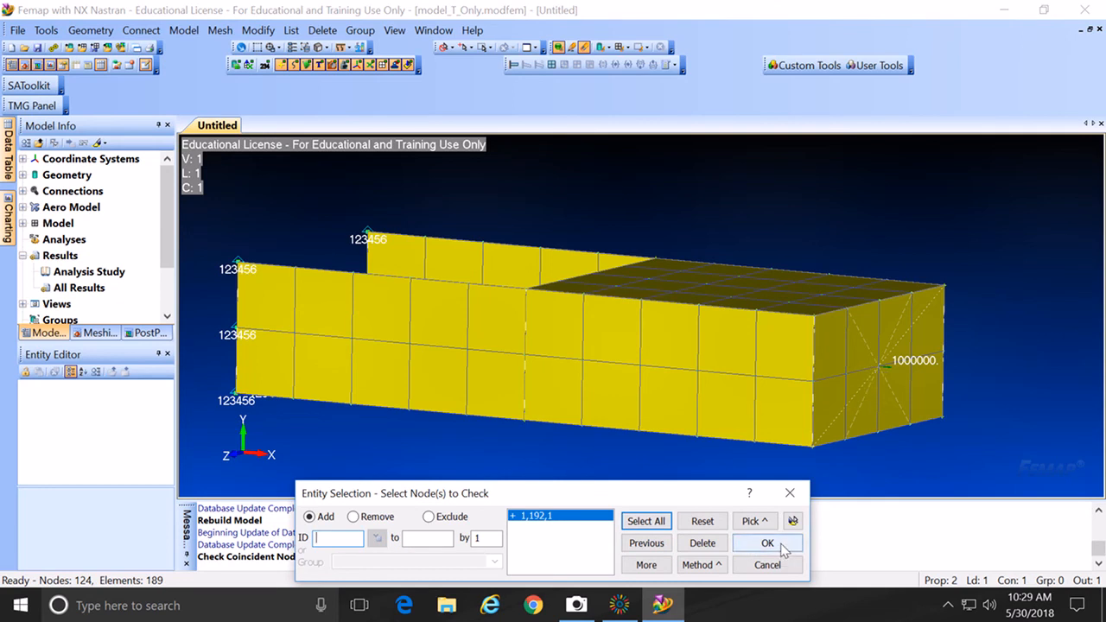
left_click(780, 548)
left_click(402, 373)
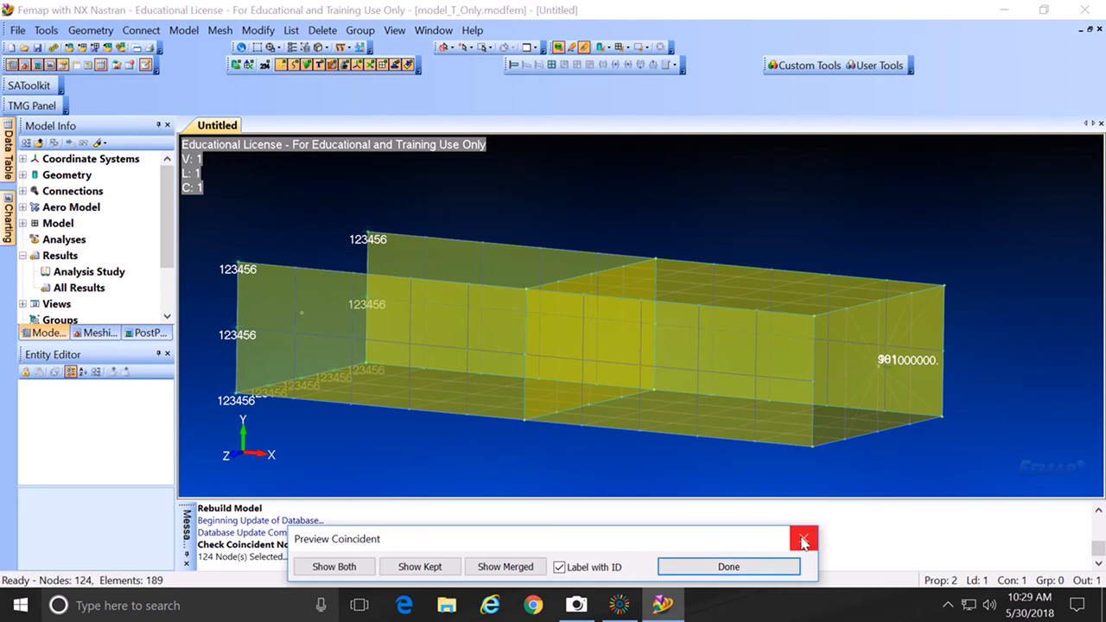
left_click(754, 570)
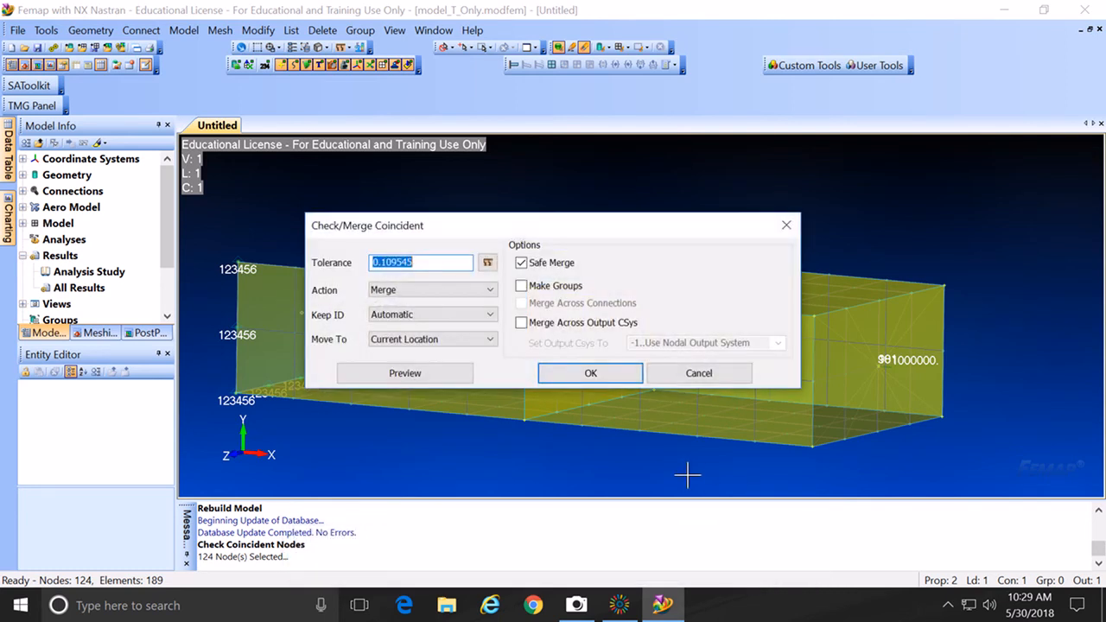
left_click(700, 374)
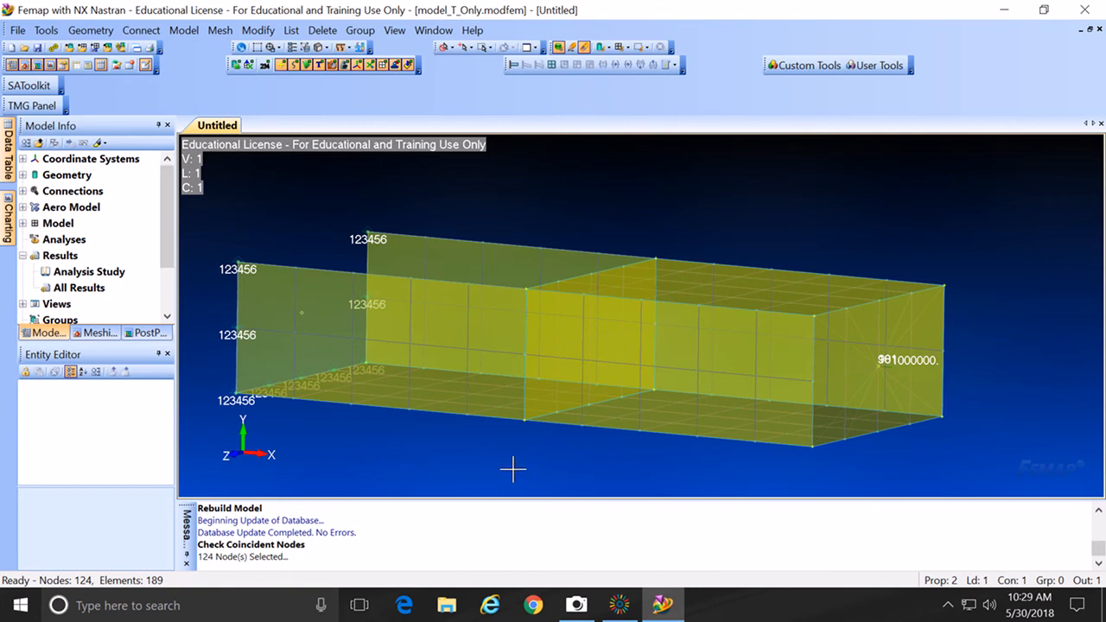
key("ctrl+a")
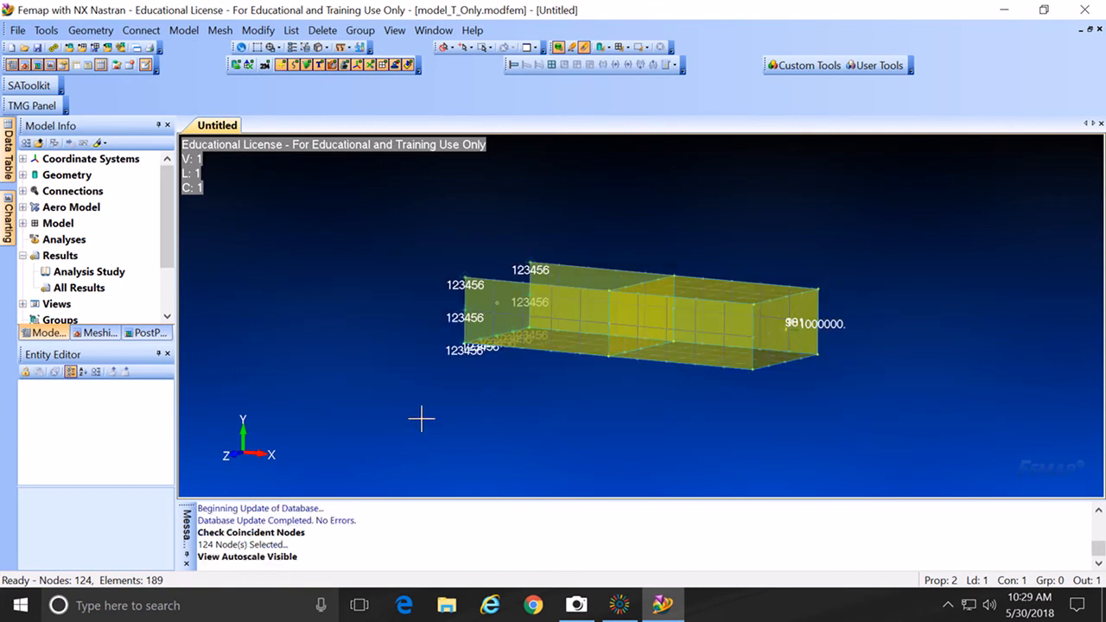
scroll(458, 396, "up", 3)
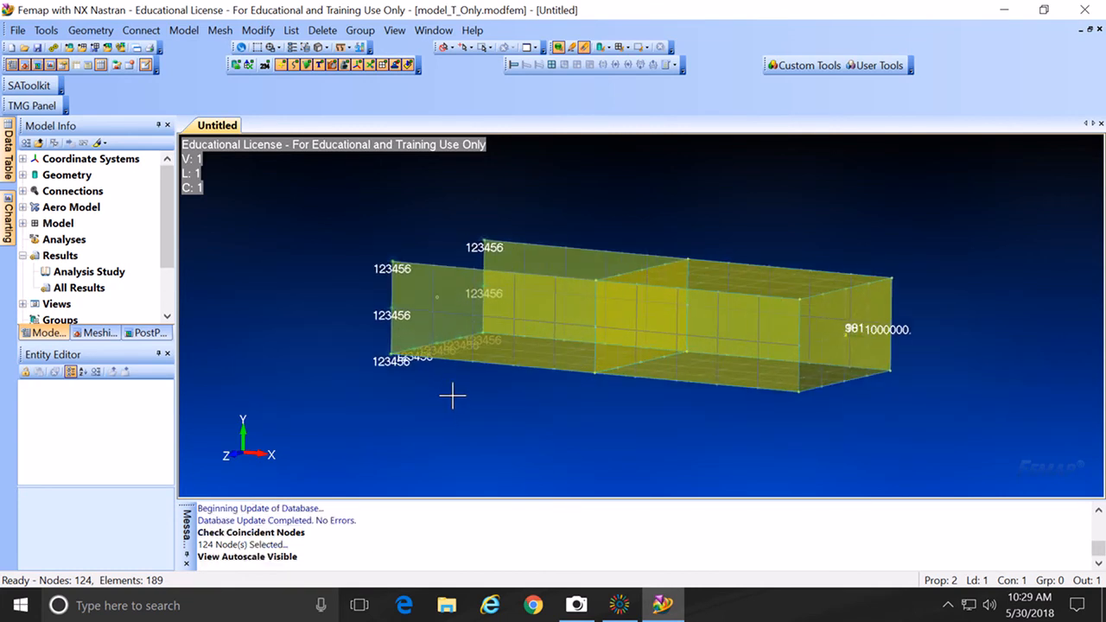
key("ctrl+g")
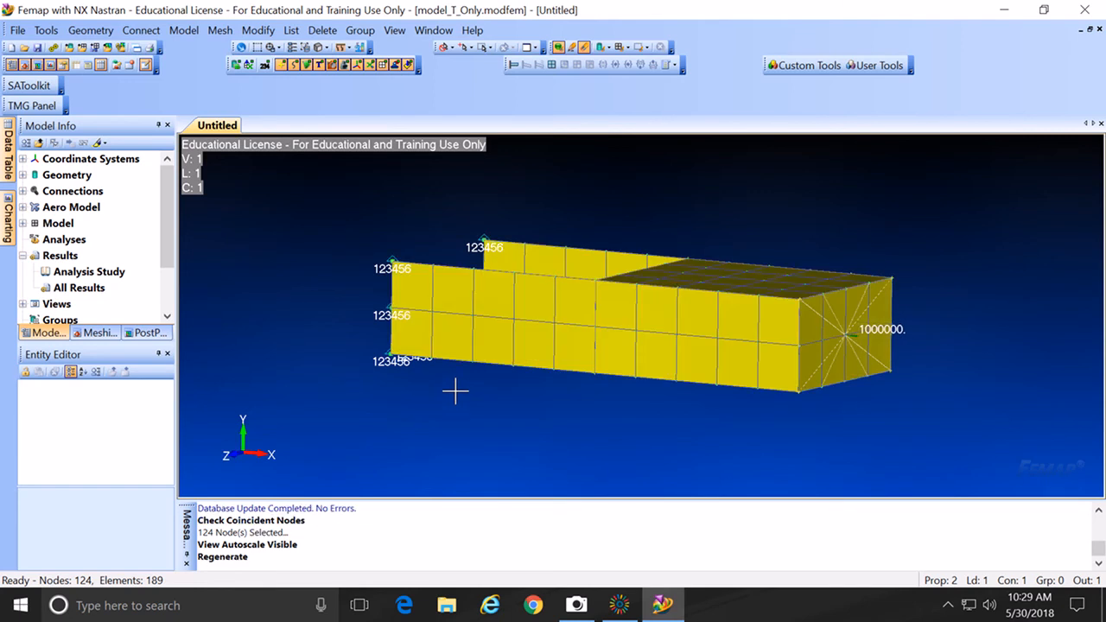
Step: Create a new NX Nastran Static analysis set with the Integrated Solver, run it, and close the analysis monitor
mouse_move(498, 320)
middle_mouse_down()
mouse_move(519, 306)
mouse_move(520, 329)
mouse_move(518, 312)
middle_mouse_up()
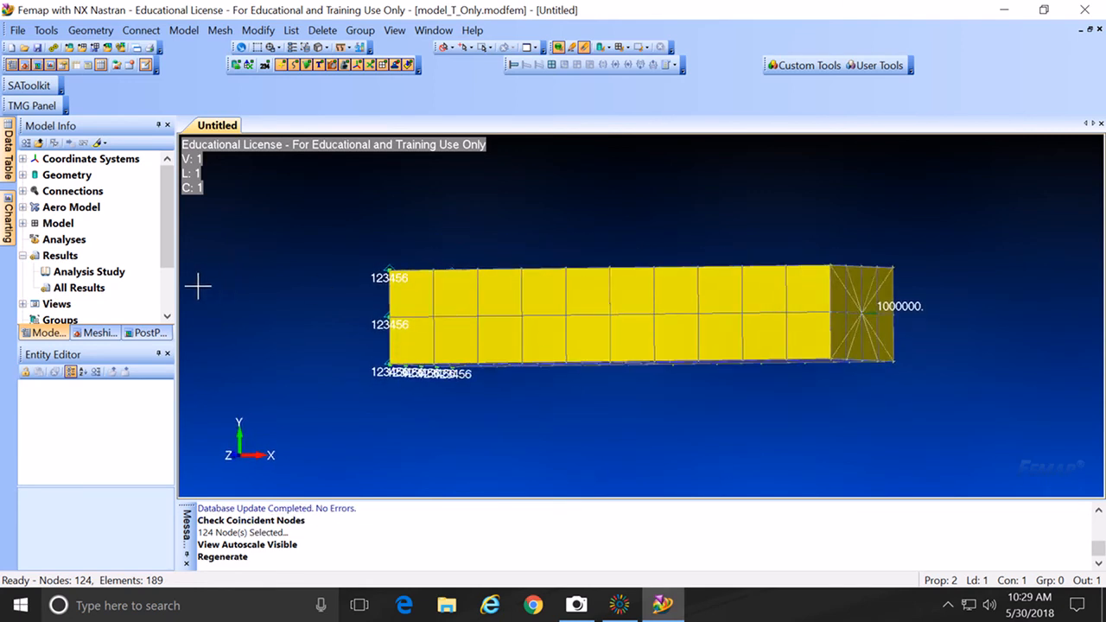
right_click(72, 247)
left_click(106, 250)
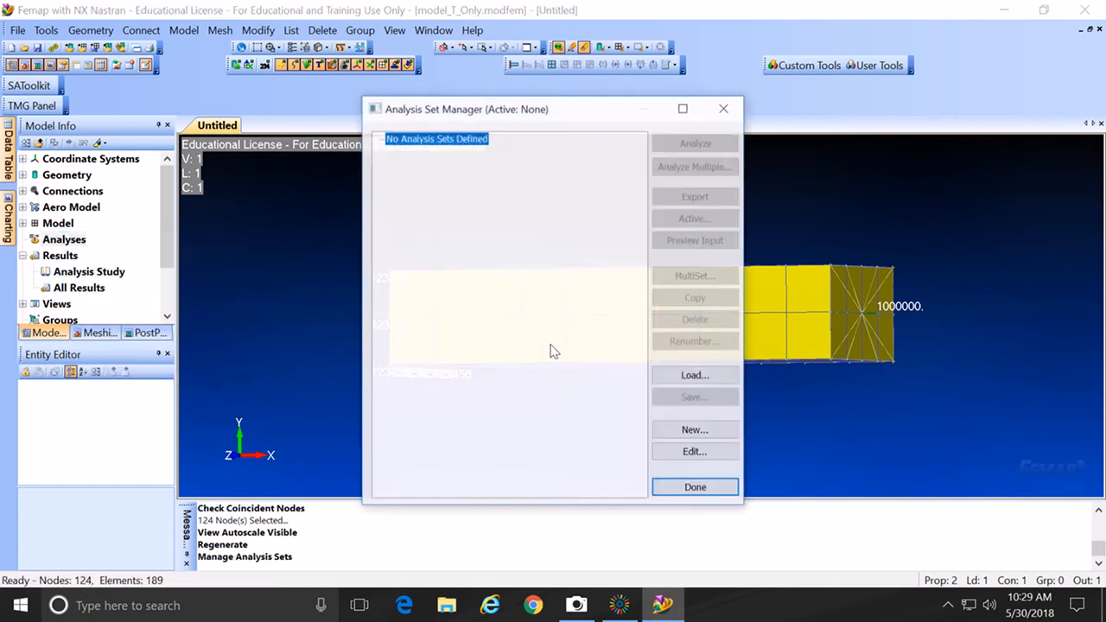
left_click(685, 433)
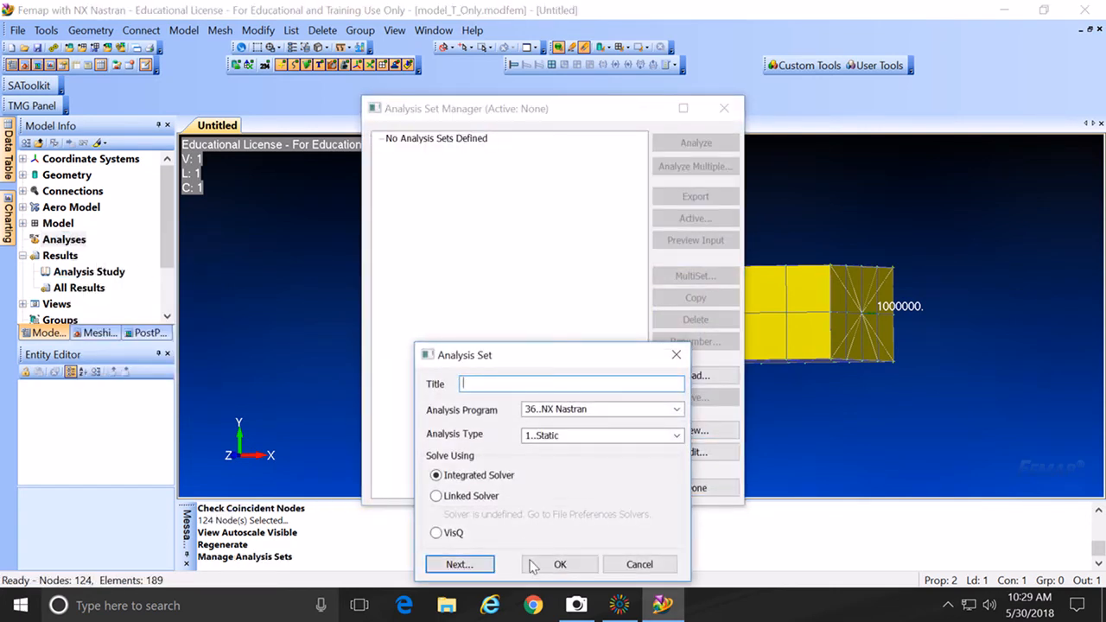
left_click(558, 565)
left_click(696, 142)
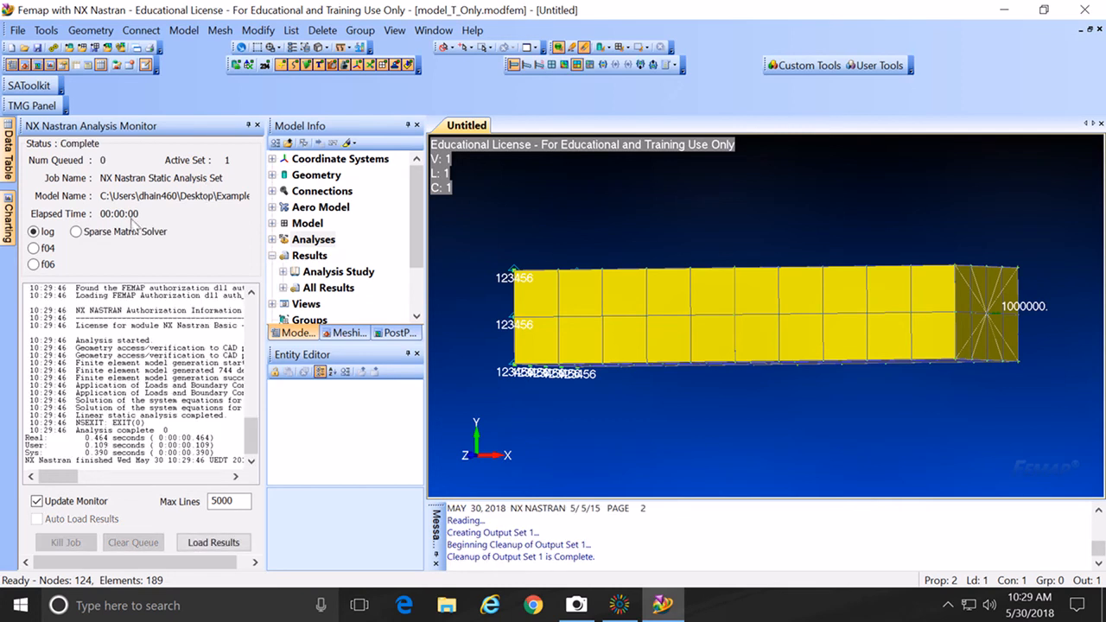
left_click(258, 126)
Step: Activate the NX NASTRAN Case 1 output set and examine the Shear Panel Max Stress plot from several angles
left_click_drag(694, 351, 674, 377)
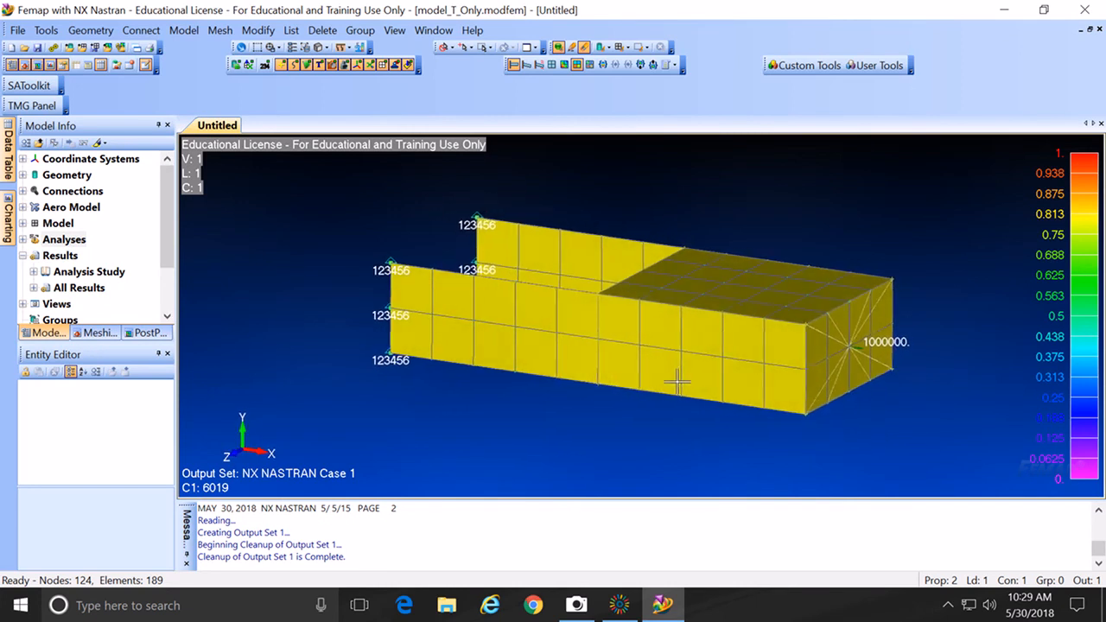
left_click(35, 288)
double_click(95, 288)
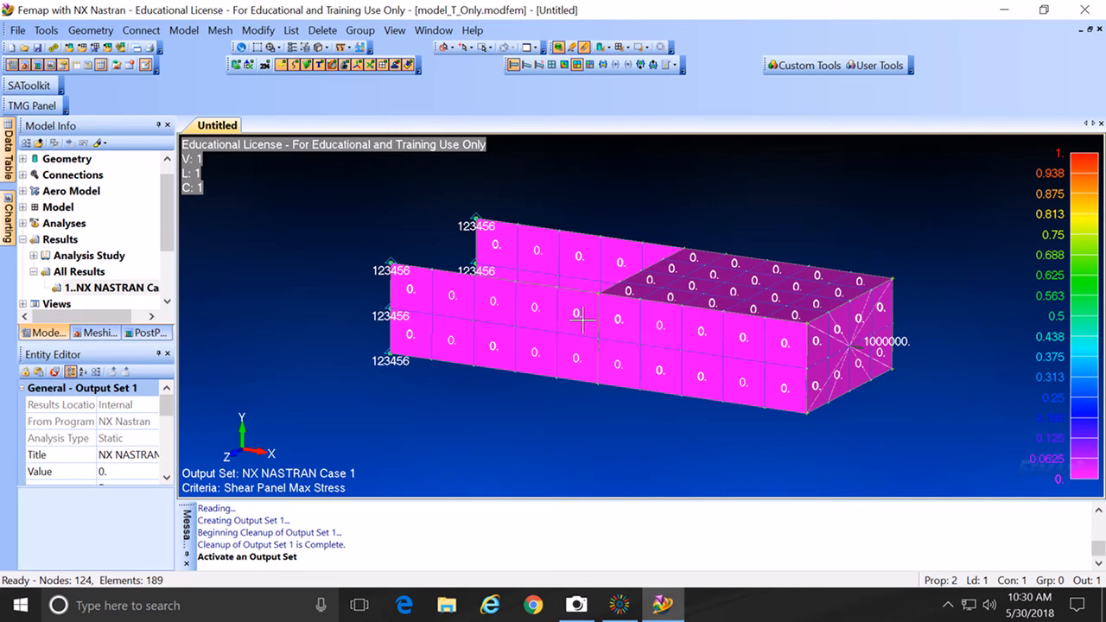
left_click_drag(583, 320, 550, 326)
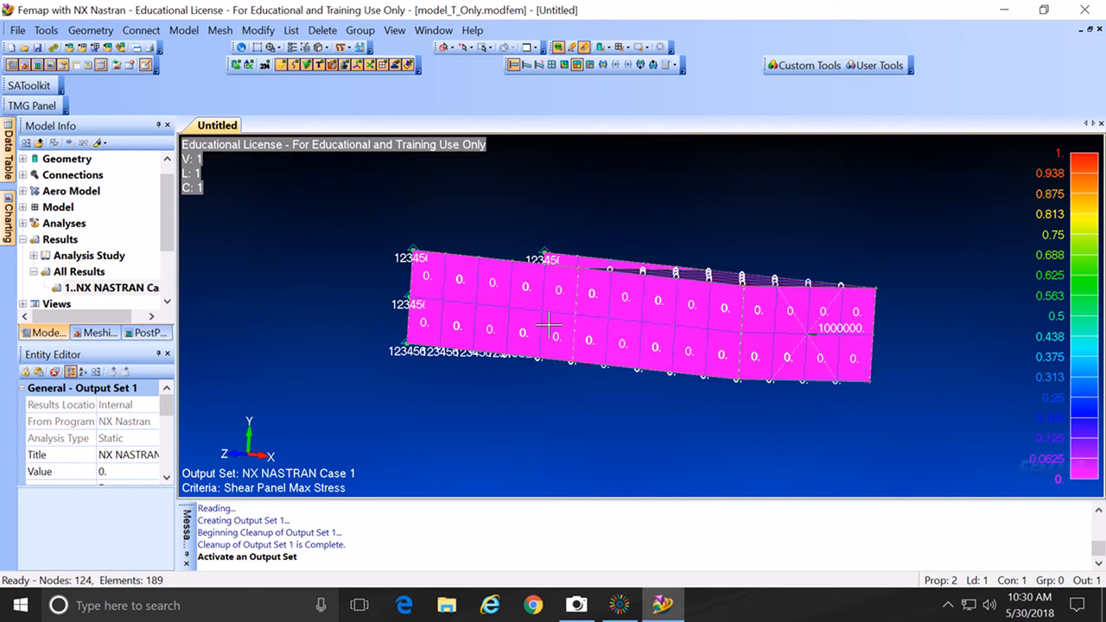
middle_click_drag(551, 353, 673, 383)
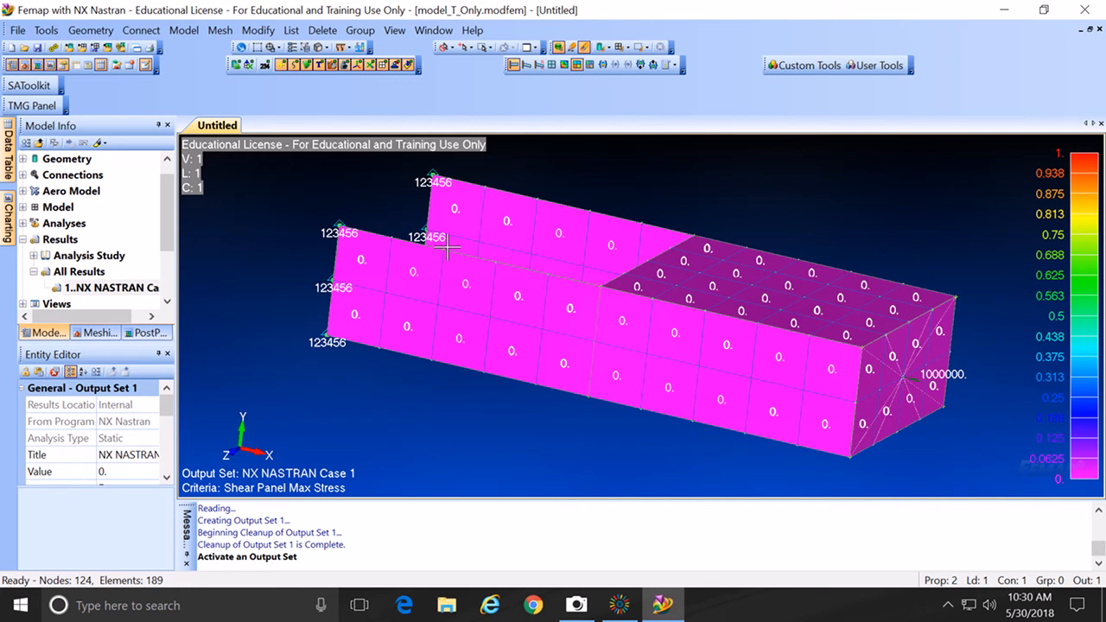
left_click(574, 607)
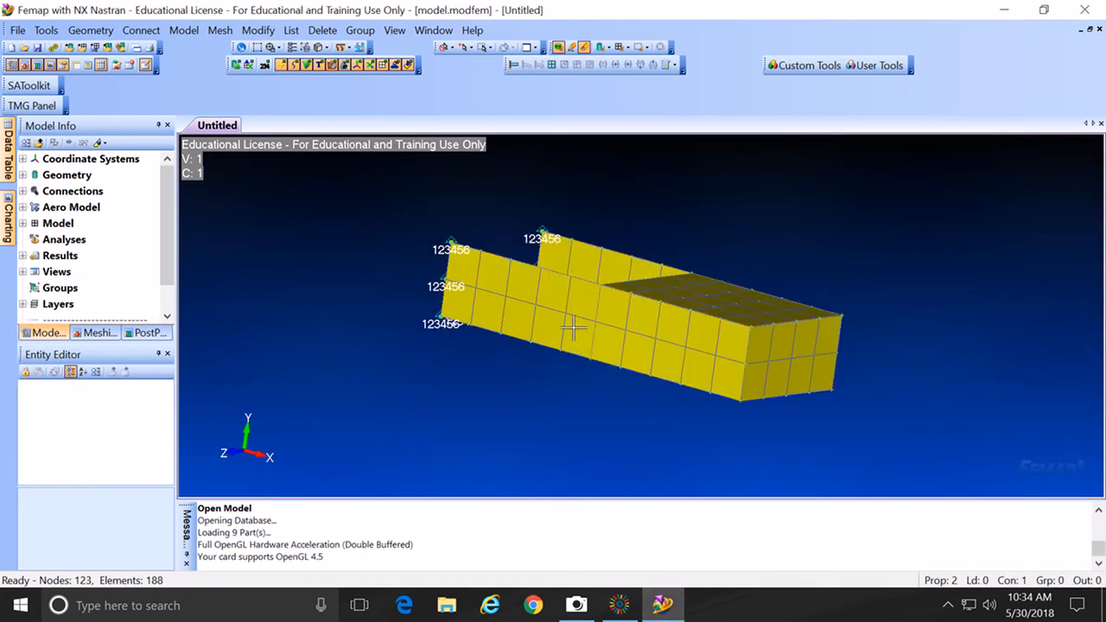
middle_click_drag(573, 326, 543, 322)
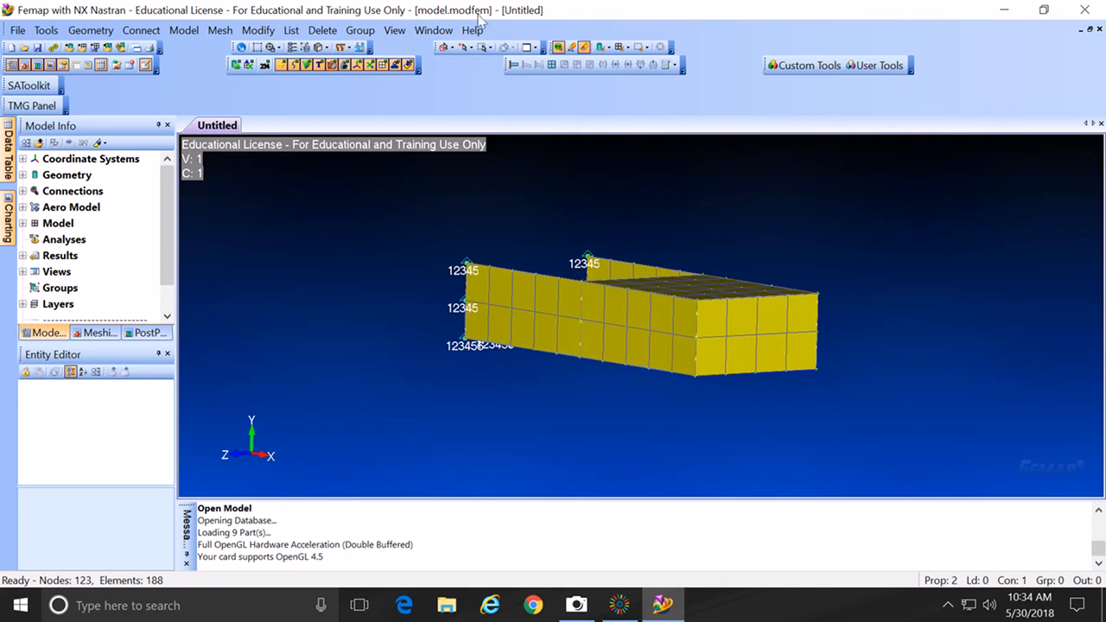
mouse_move(709, 317)
middle_mouse_down()
mouse_move(761, 266)
mouse_move(763, 299)
mouse_move(672, 331)
mouse_move(717, 316)
mouse_move(710, 337)
middle_mouse_up()
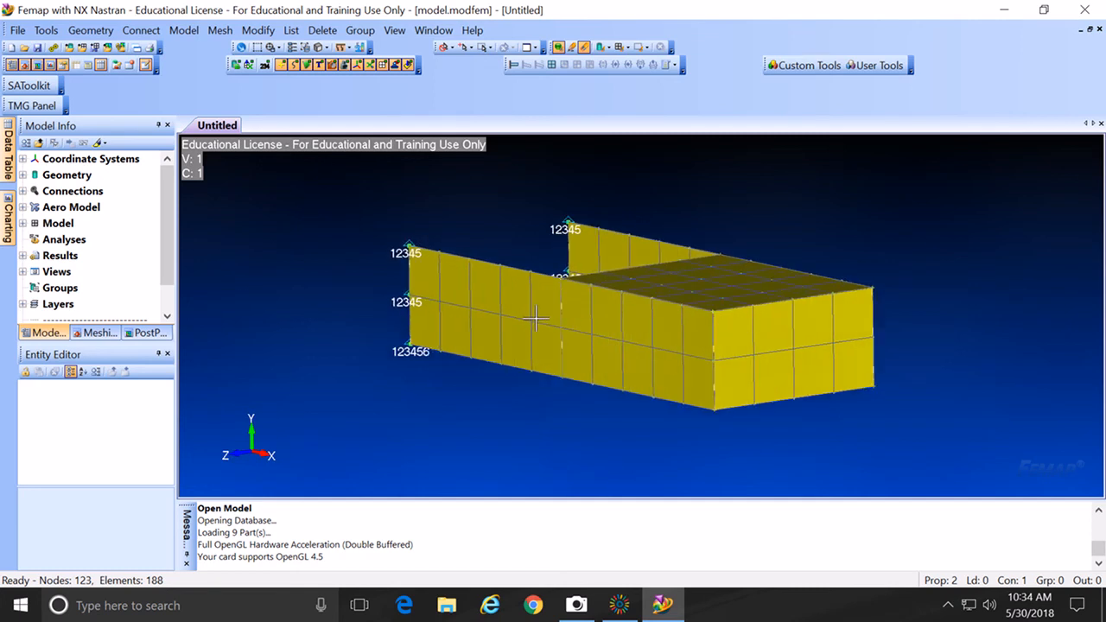
middle_click_drag(553, 303, 842, 371)
middle_click_drag(607, 345, 604, 348)
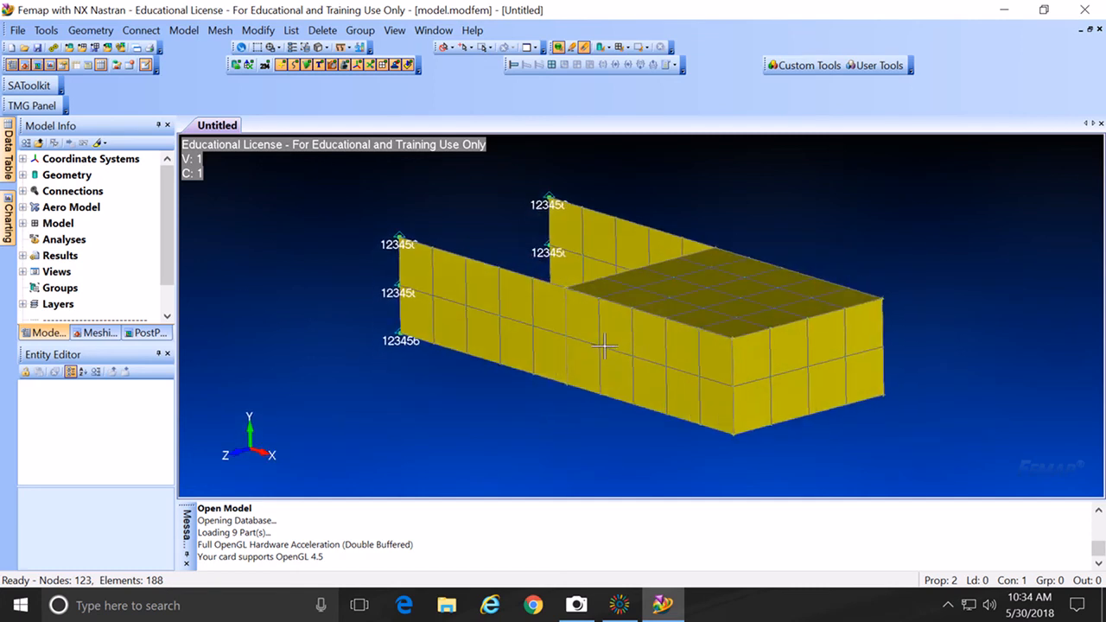
scroll(603, 343, "up", 2)
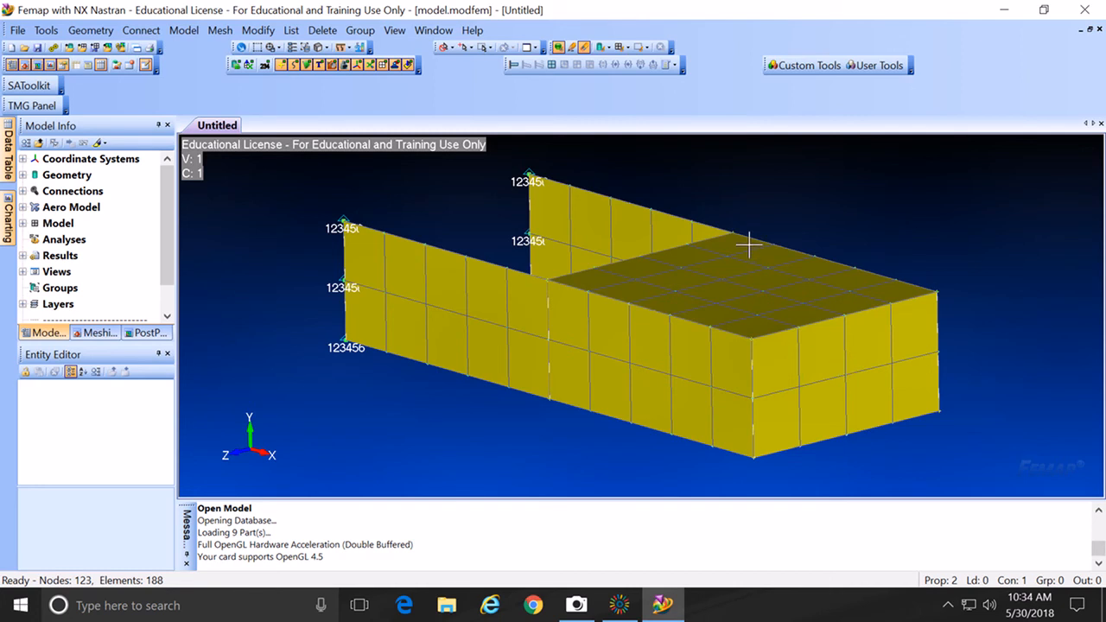
Step: Connect the four corner nodes of the box's free end face with the Spider Nodes custom meshing tool
left_click(809, 66)
mouse_move(814, 162)
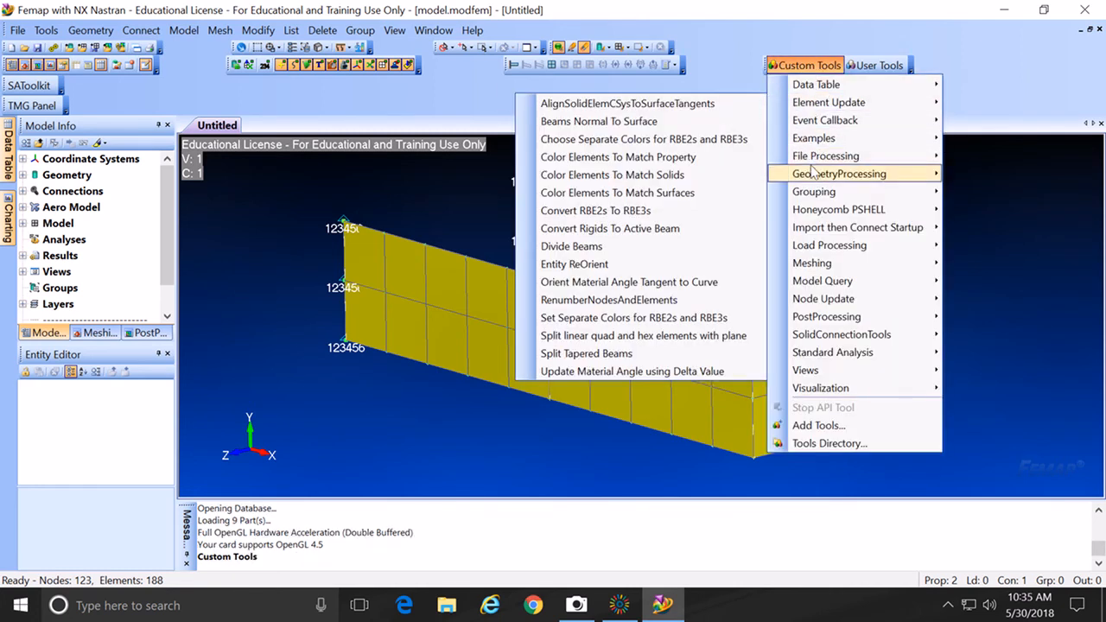
mouse_move(810, 268)
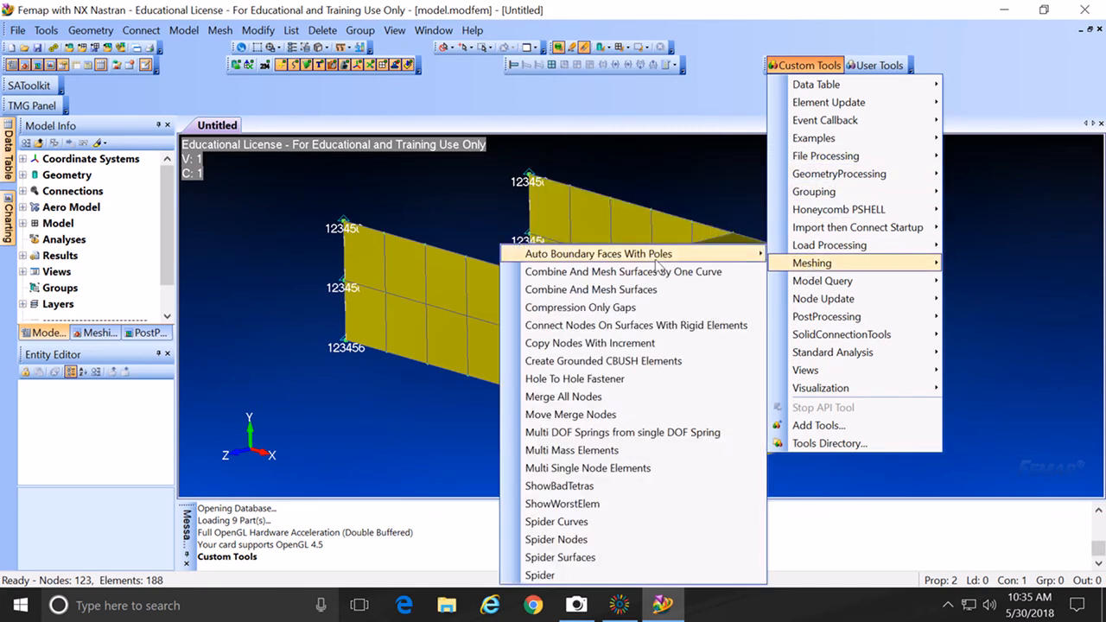
left_click(586, 539)
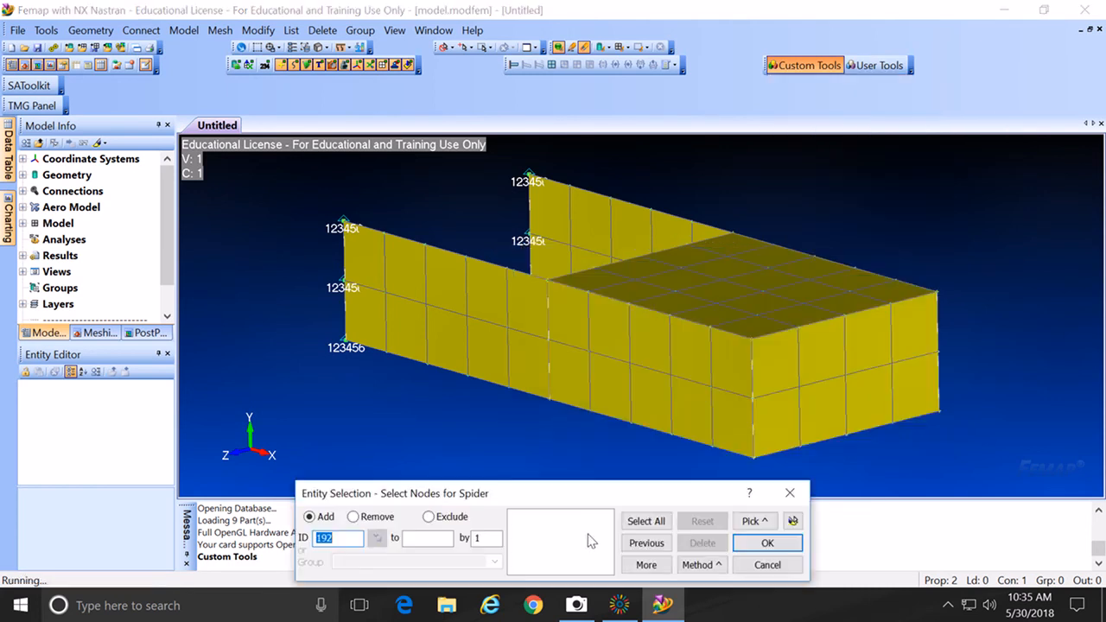
left_click(748, 342)
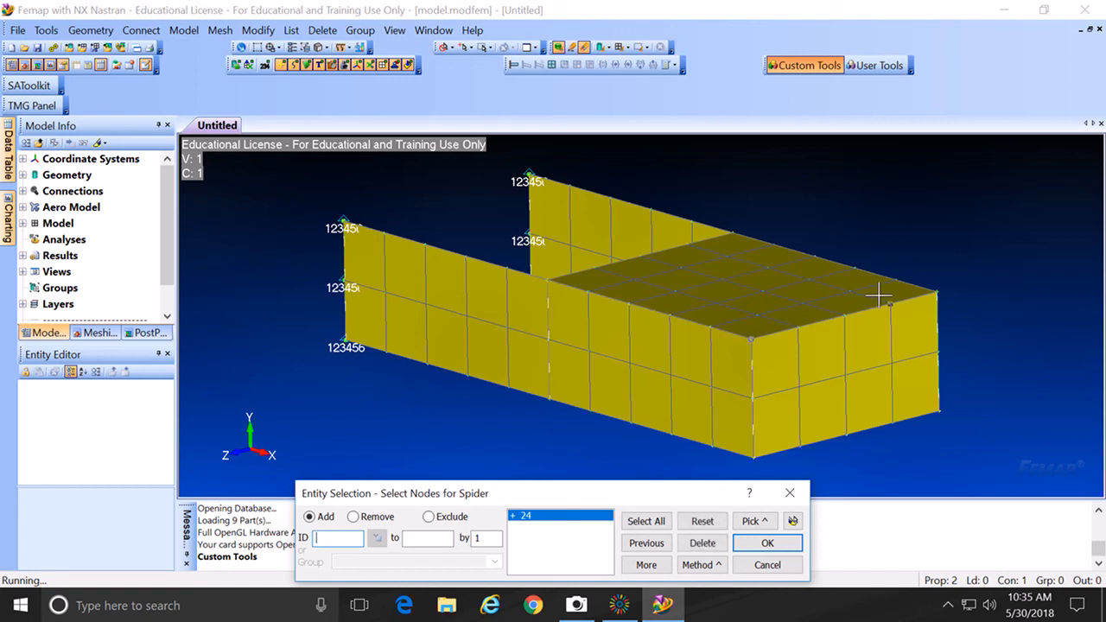
left_click(938, 291)
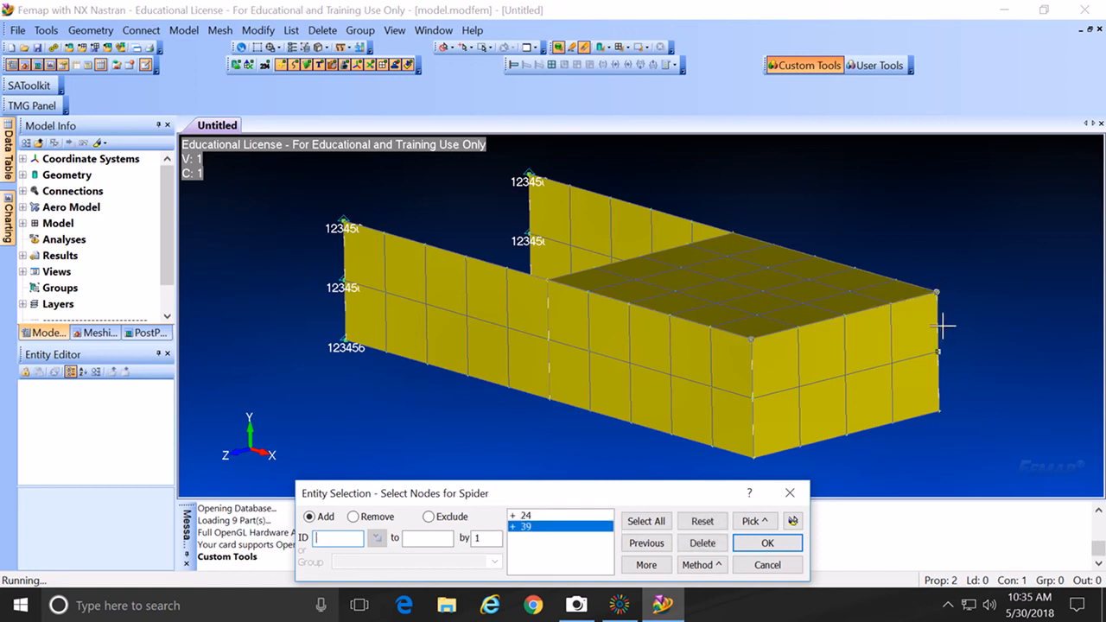
left_click(950, 434)
left_click(753, 463)
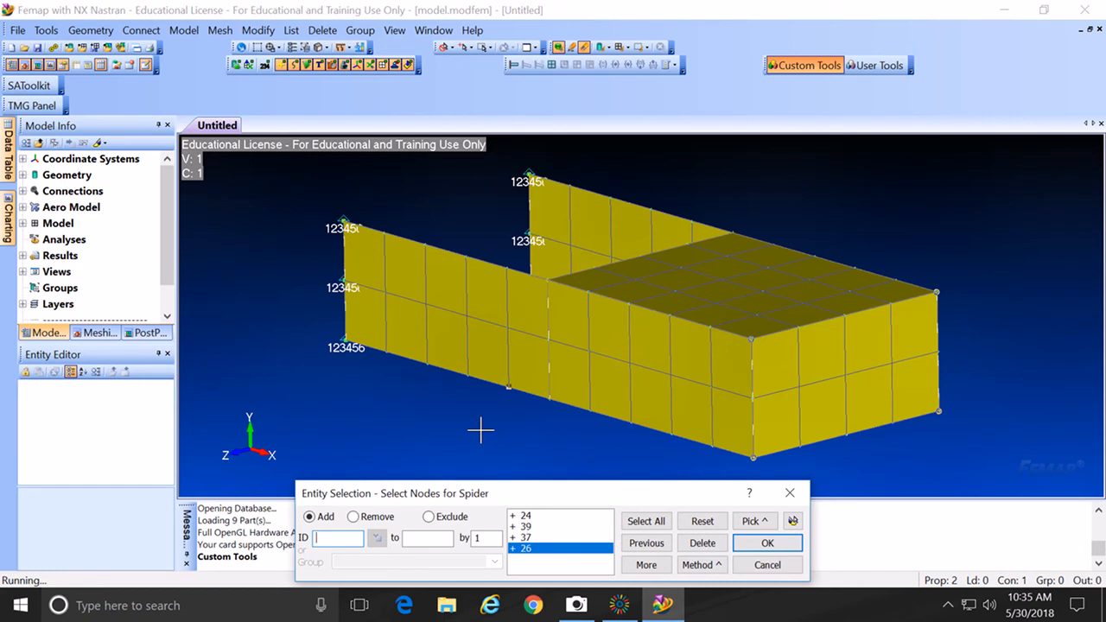
left_click(754, 544)
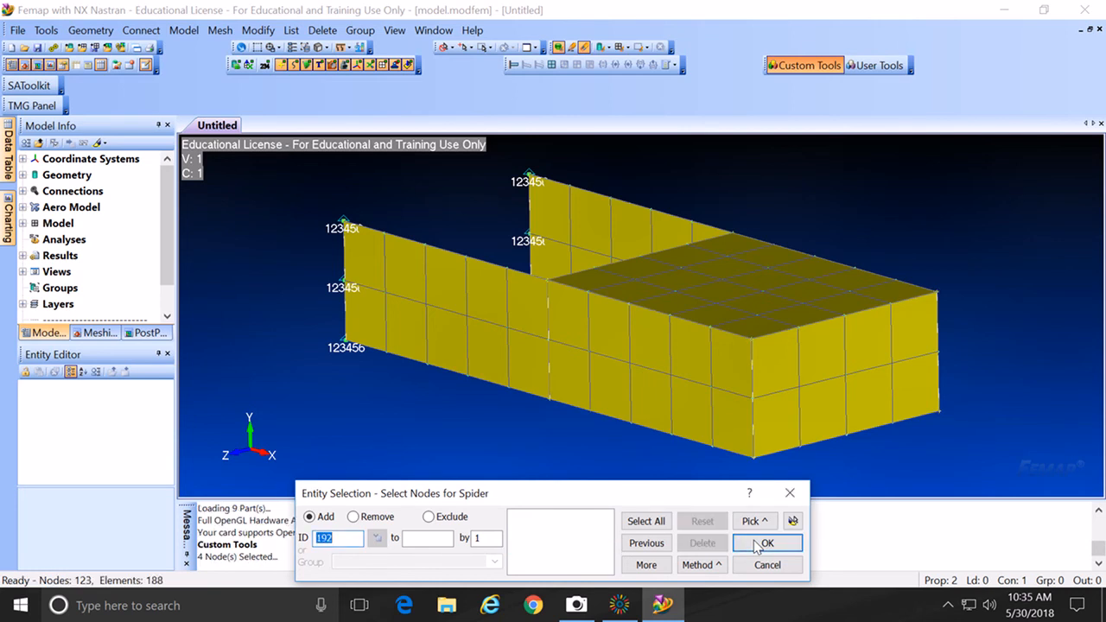
left_click(767, 565)
Step: Hide the rod and shear panel elements by type to inspect the rigid spider element on the end face
left_click_drag(642, 407, 689, 388)
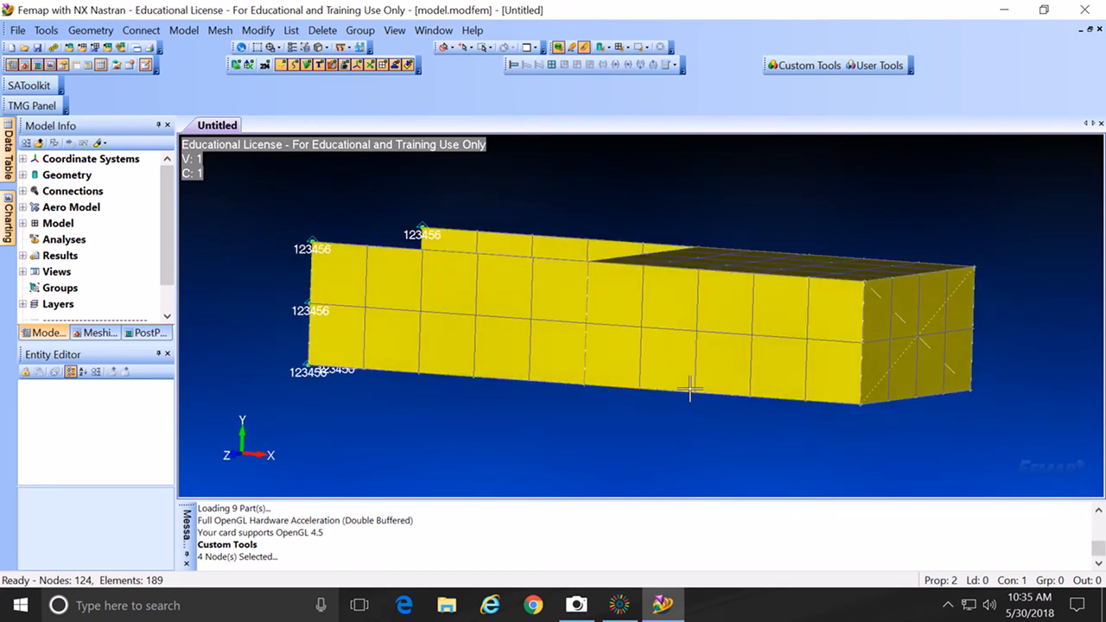
left_click(23, 223)
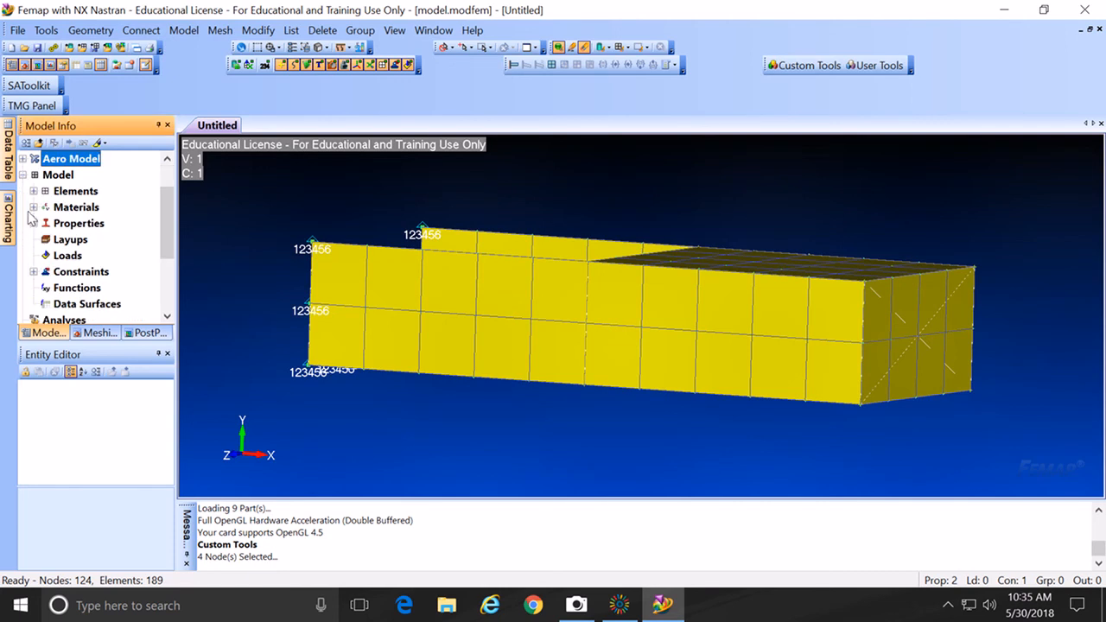
left_click(34, 191)
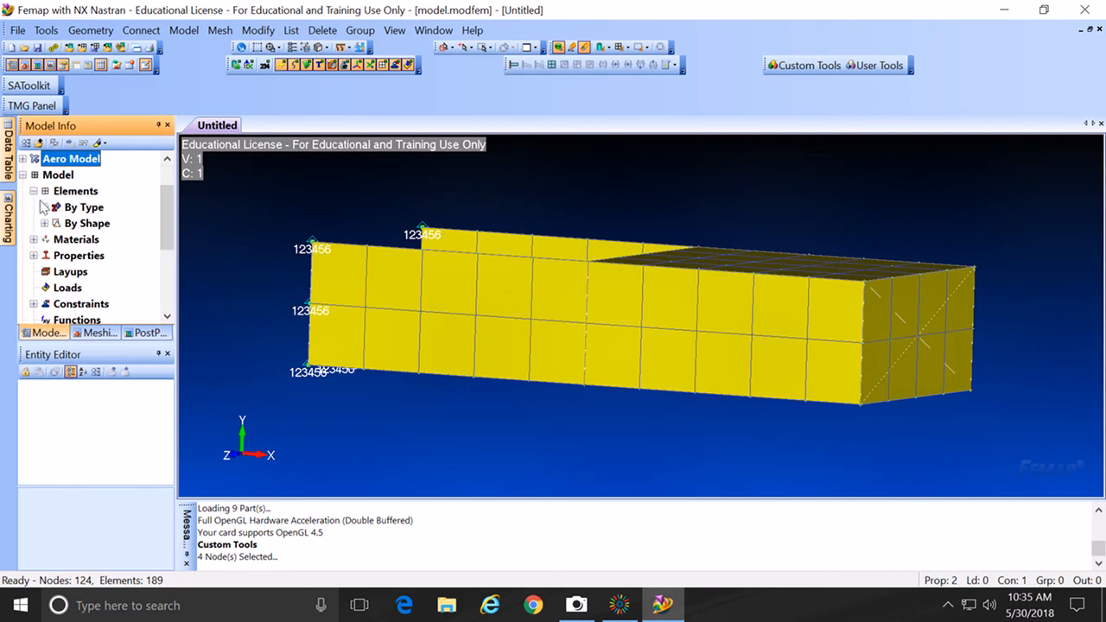
left_click(43, 210)
left_click(45, 208)
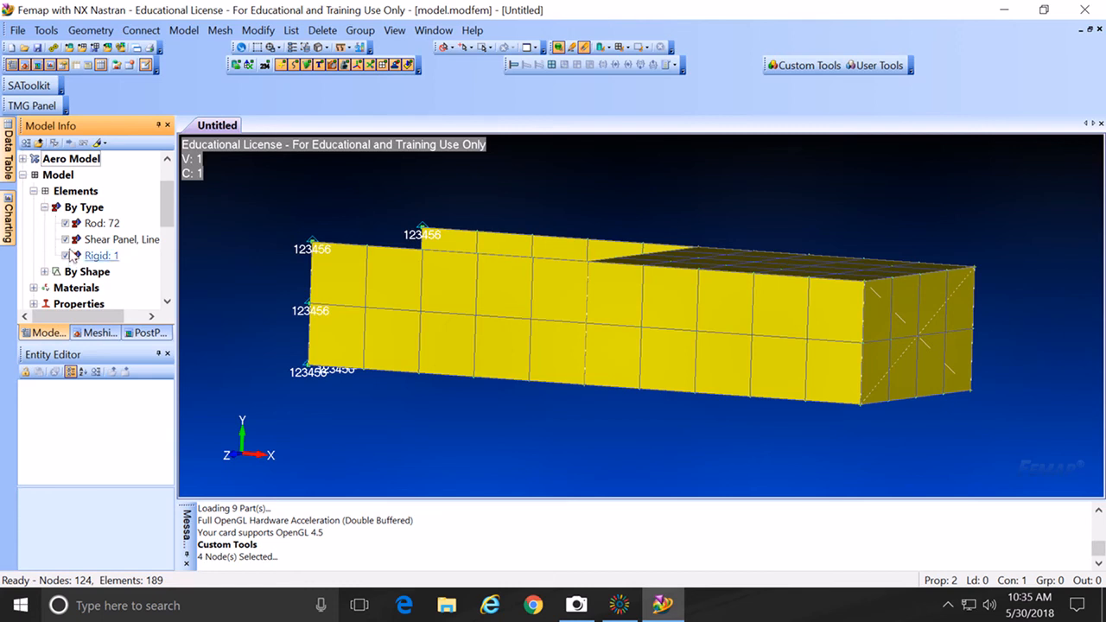
left_click(66, 239)
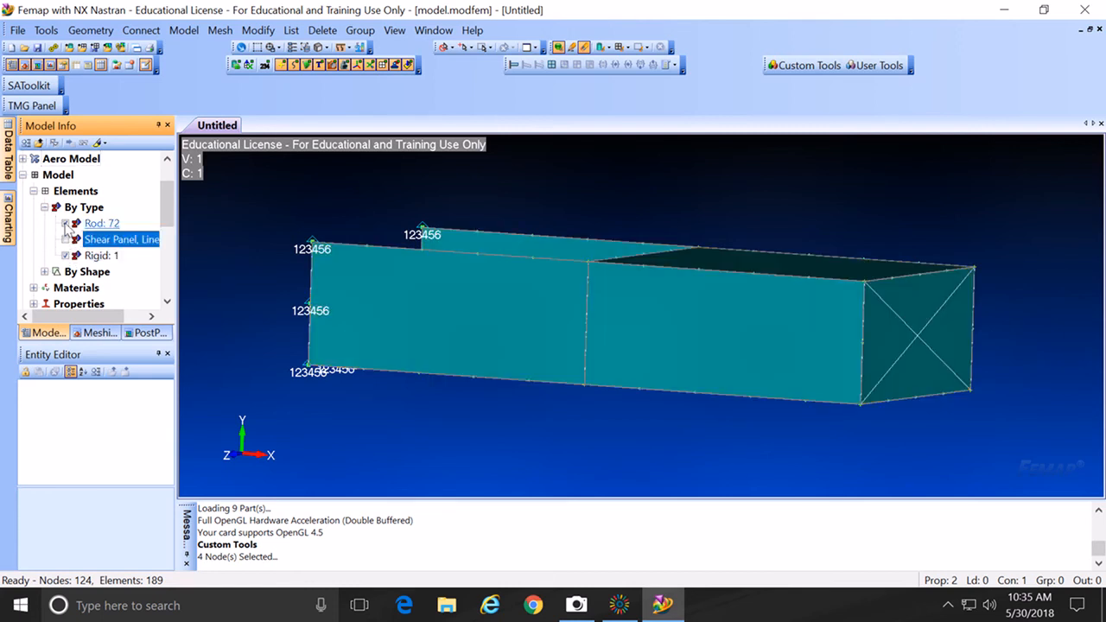
left_click(66, 224)
middle_click_drag(530, 291, 553, 297)
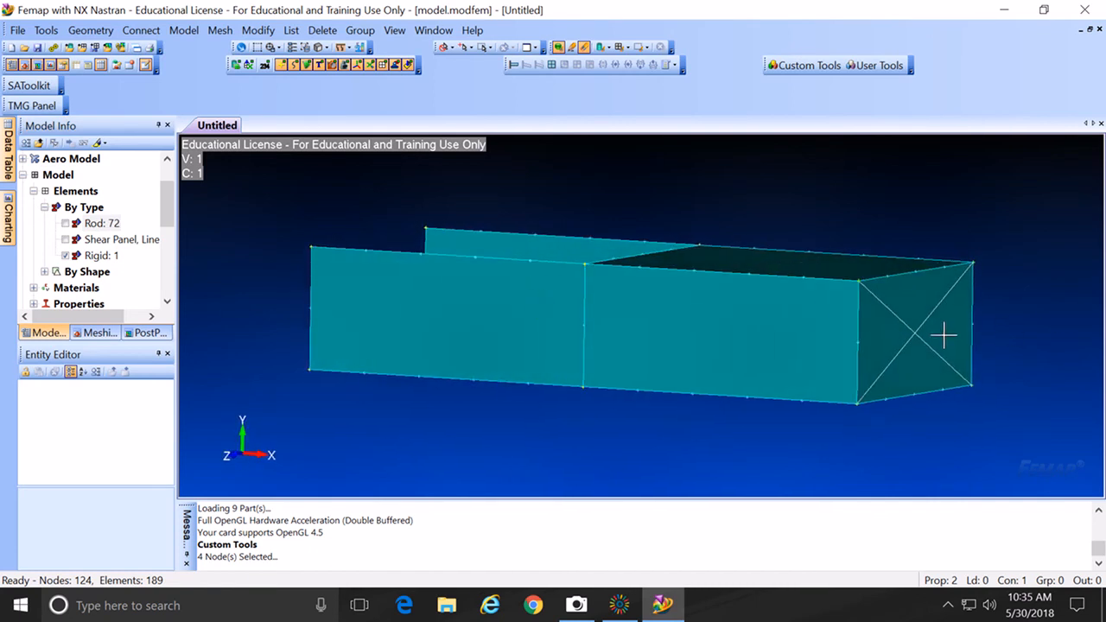
middle_click_drag(894, 331, 913, 316)
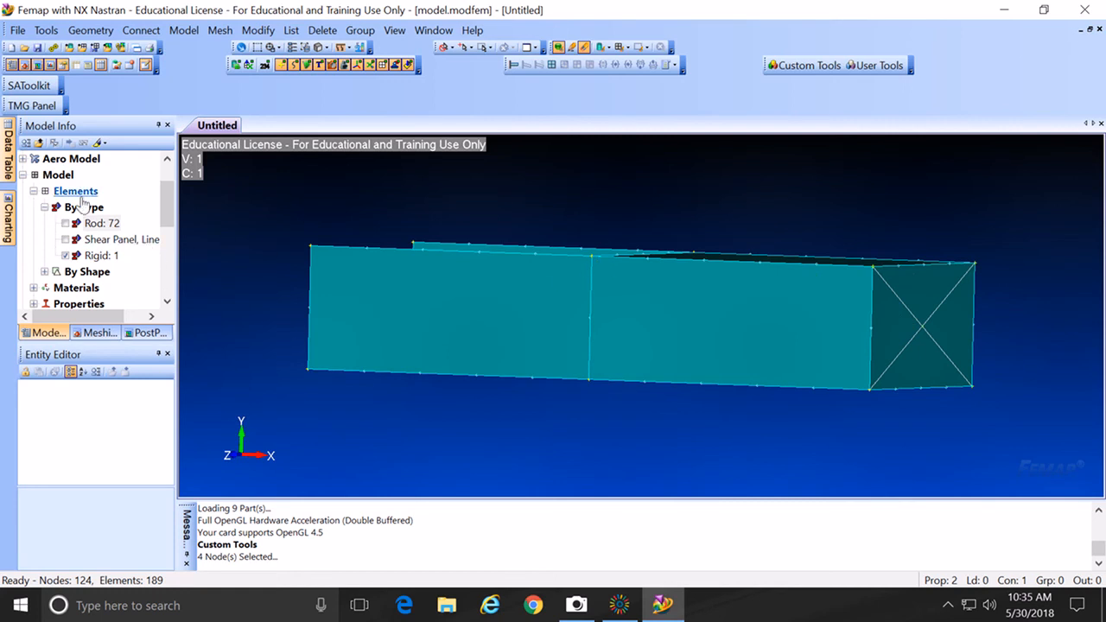
Step: Start a nodal load definition and create a new load set titled Torque=1000
middle_click_drag(810, 331, 830, 354)
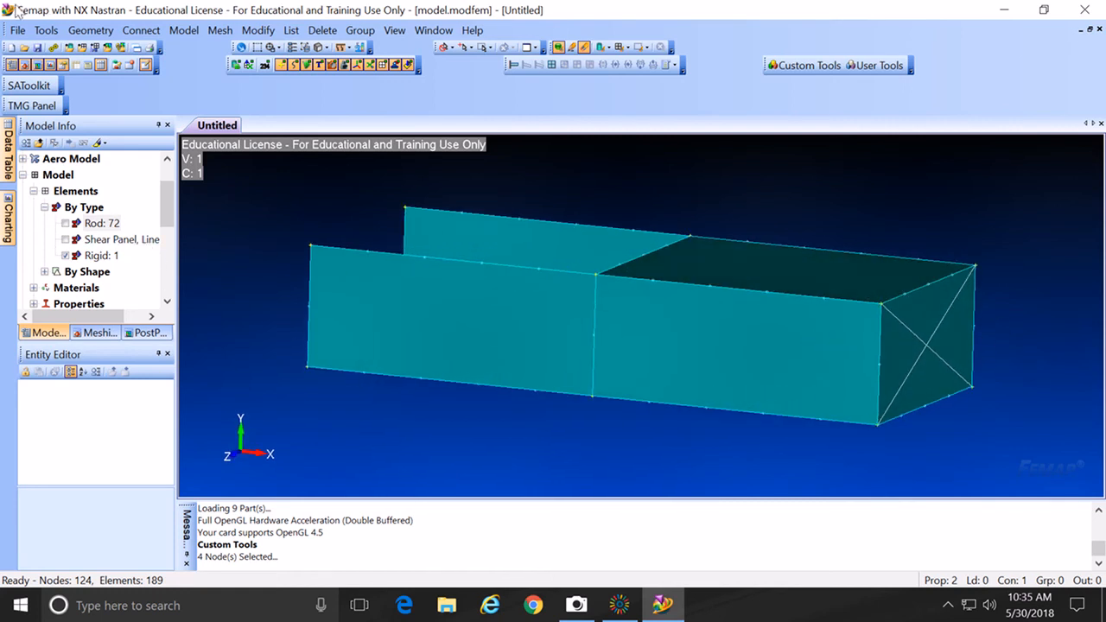
left_click(182, 31)
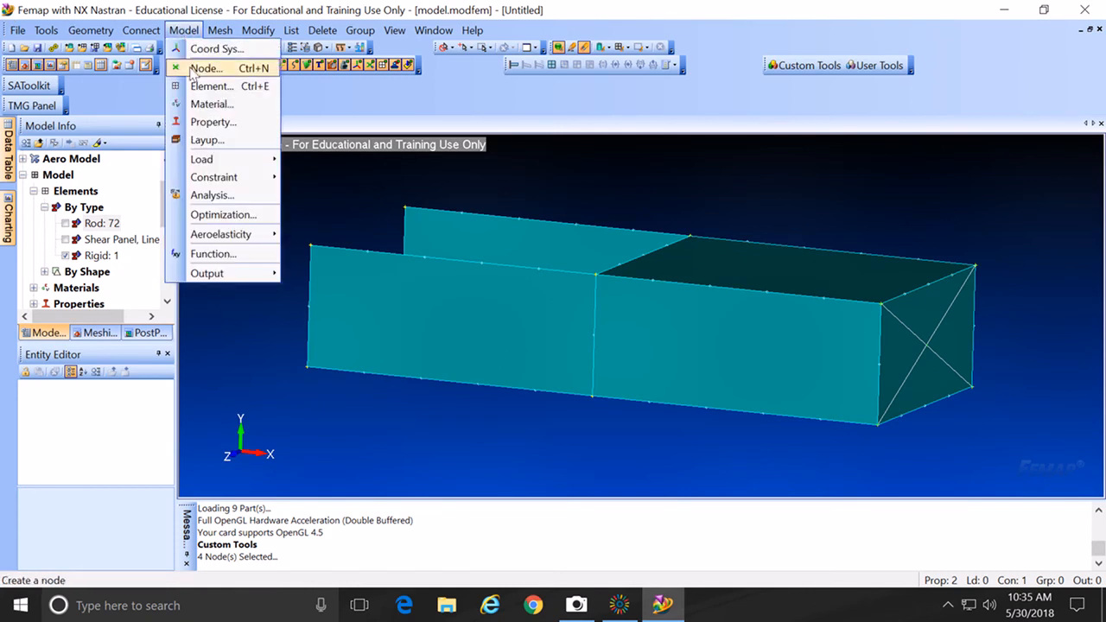
mouse_move(214, 160)
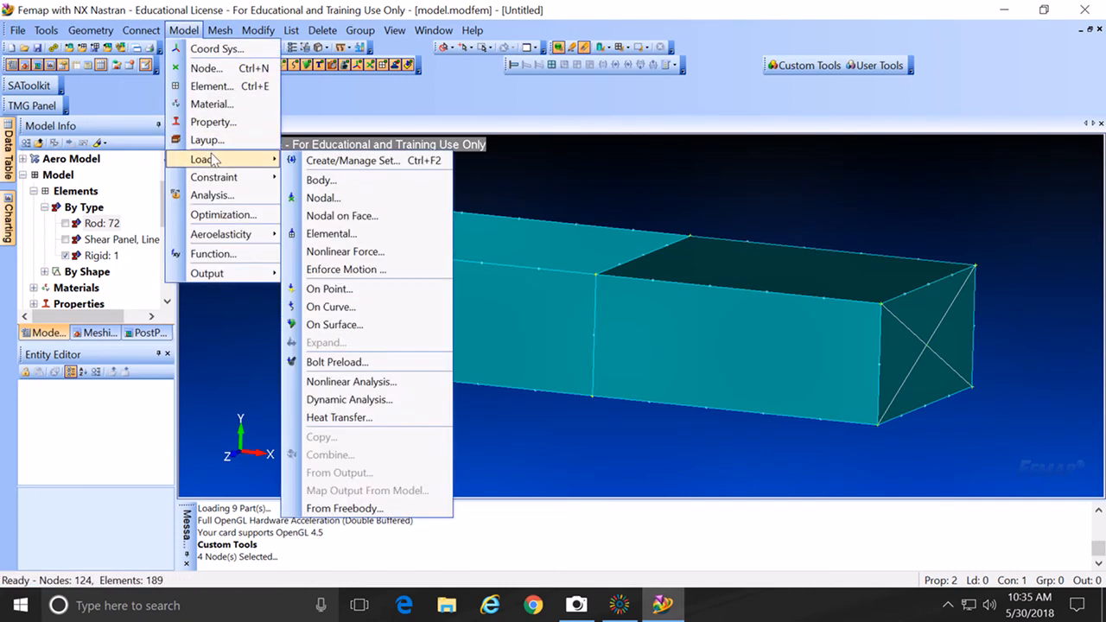
left_click(322, 198)
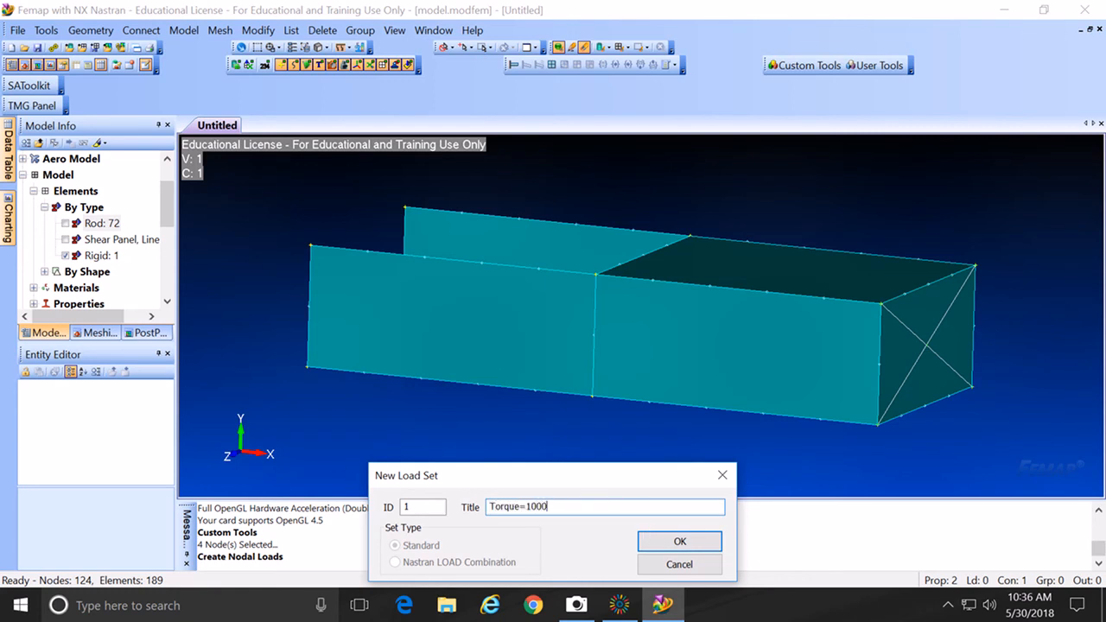
left_click(663, 542)
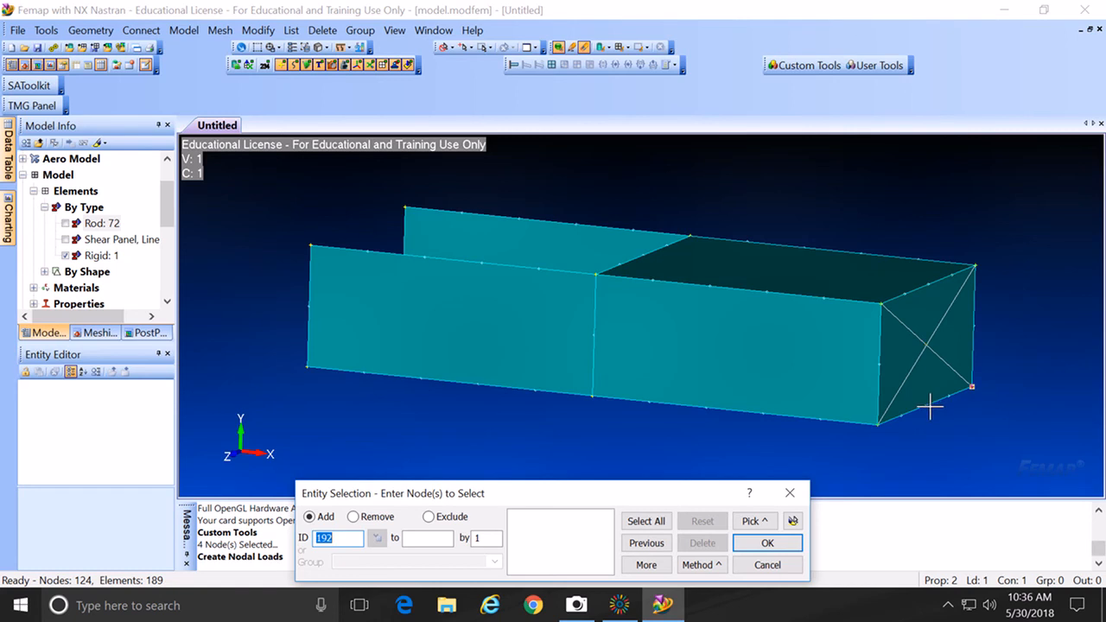
Step: Apply a constant moment with MX set to 1000*1000 on the rigid spider's centre node and finish creating nodal loads
left_click(929, 337)
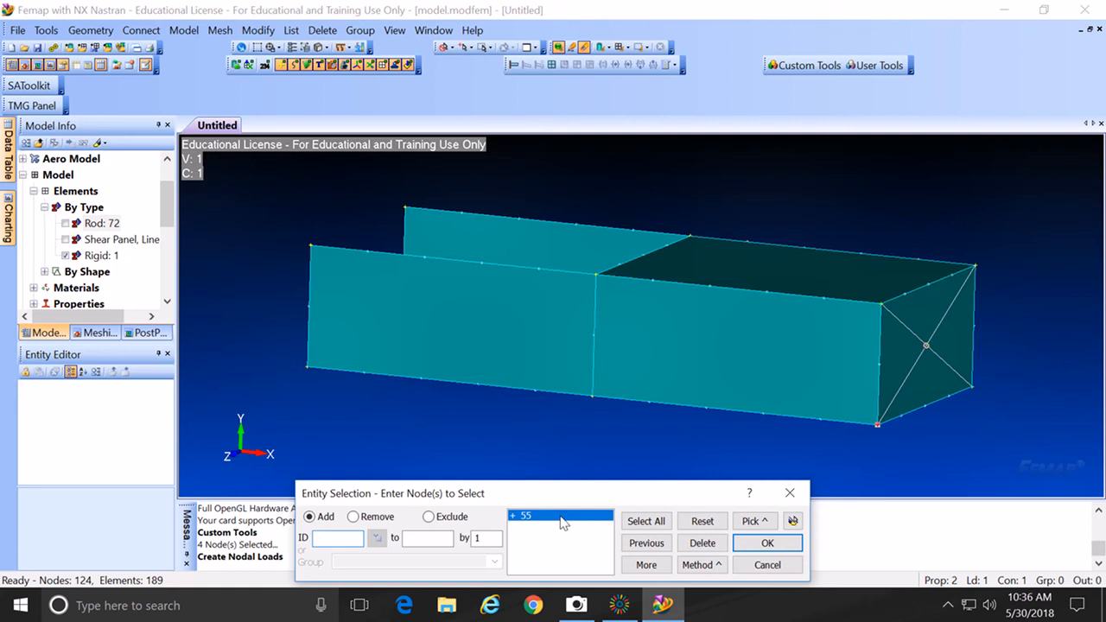
left_click(765, 543)
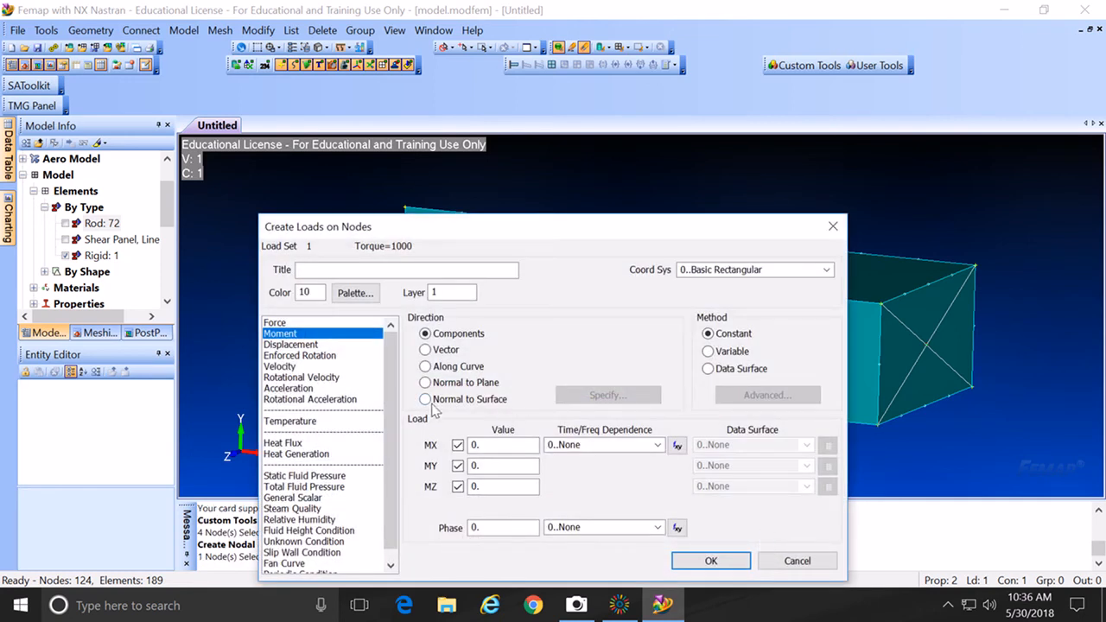
left_click_drag(493, 452, 464, 449)
type("1000*1000")
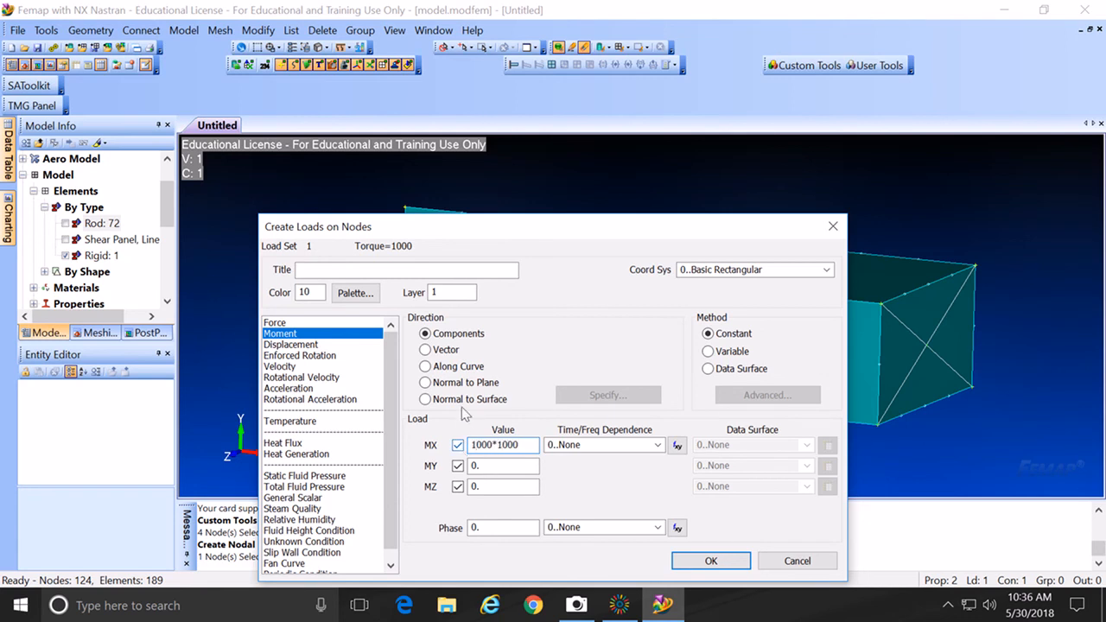
left_click(709, 562)
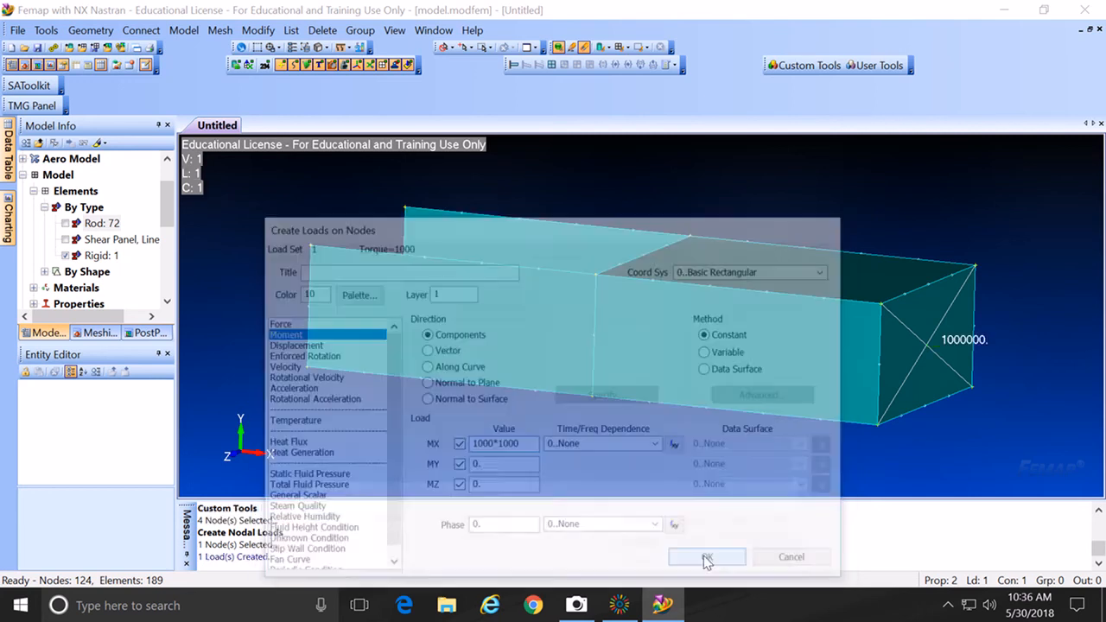
left_click(766, 567)
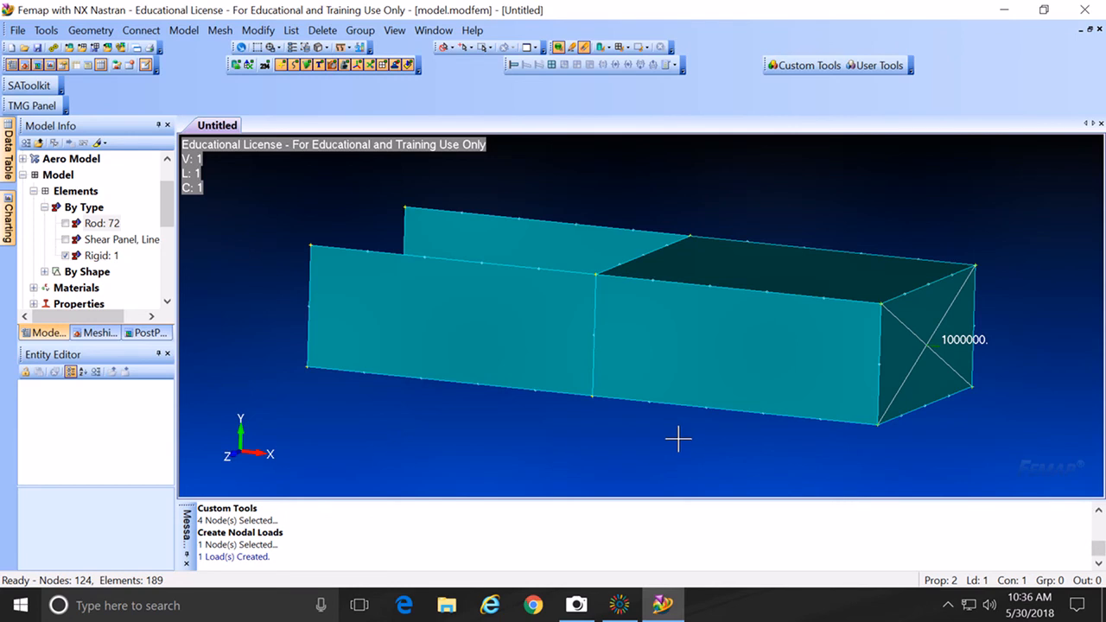
Step: Show the rod and shear panel elements again and save the model as model_T_Only.modfem, overwriting the existing file
left_click(66, 240)
left_click(66, 223)
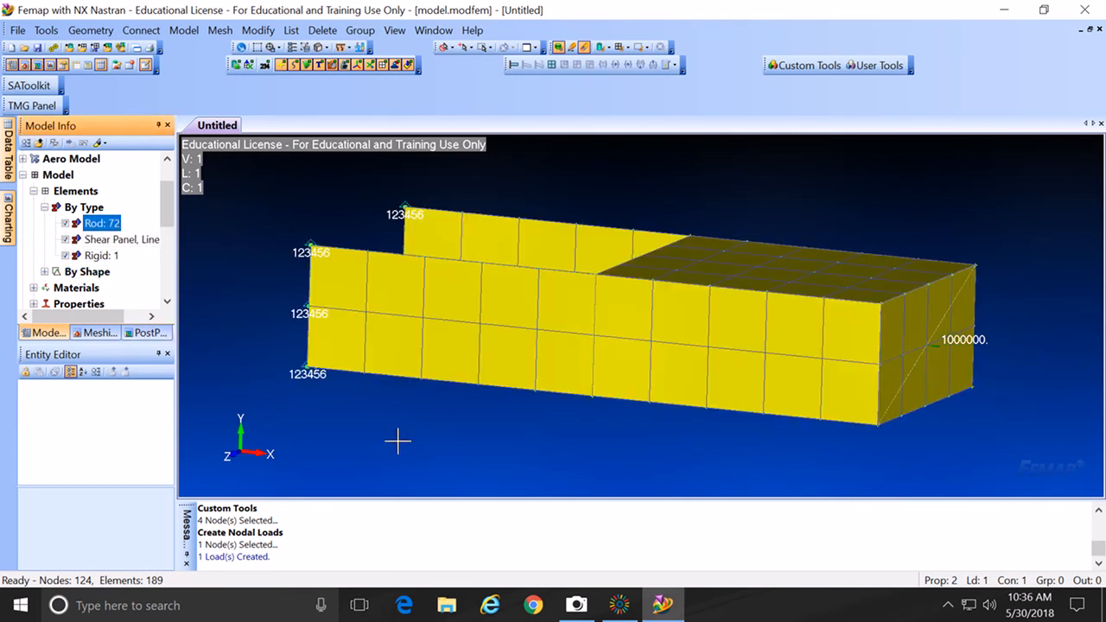
left_click(19, 31)
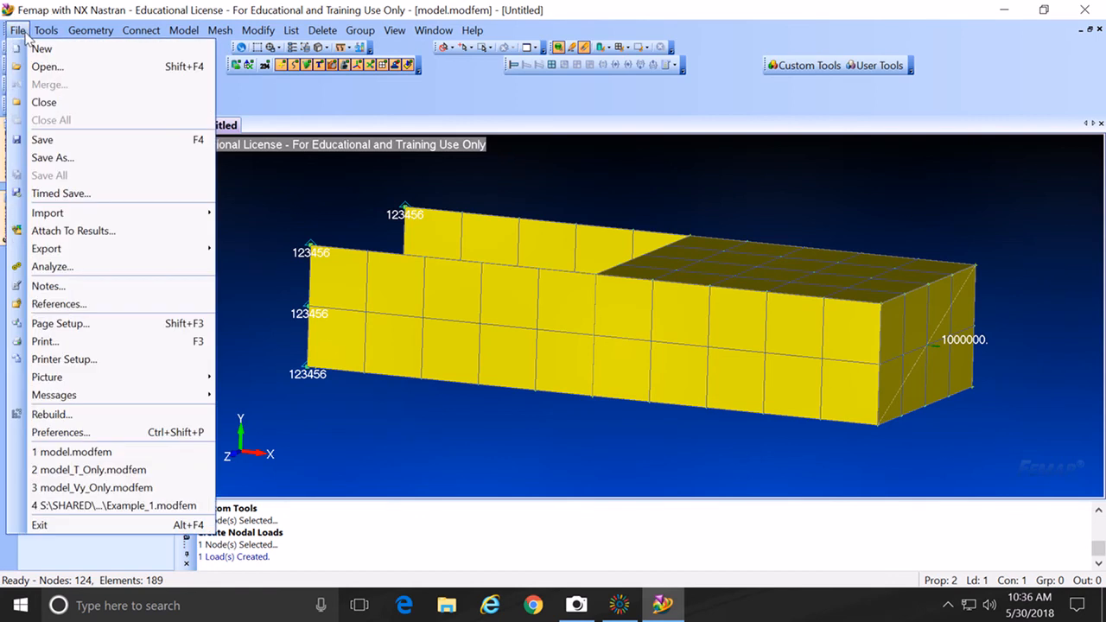
left_click(52, 157)
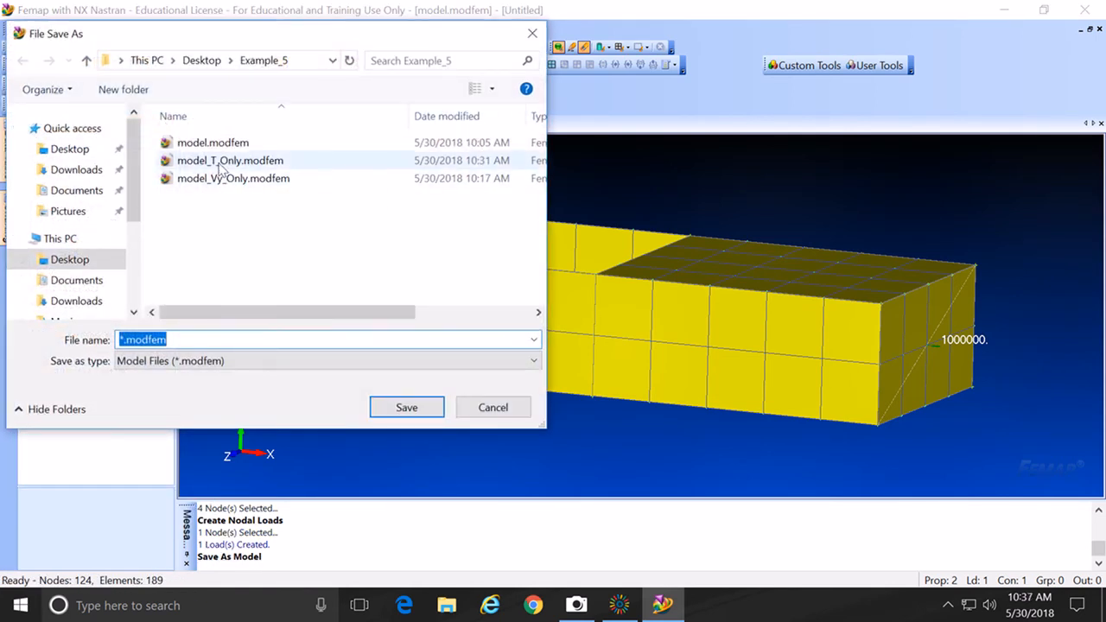
left_click(221, 164)
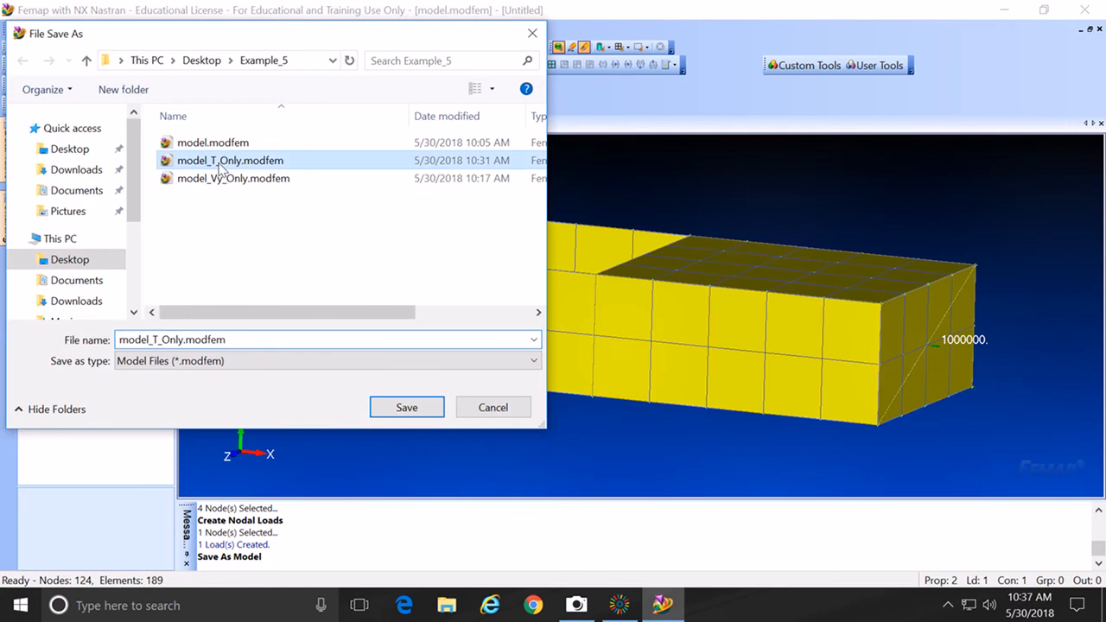
left_click(407, 410)
left_click(237, 264)
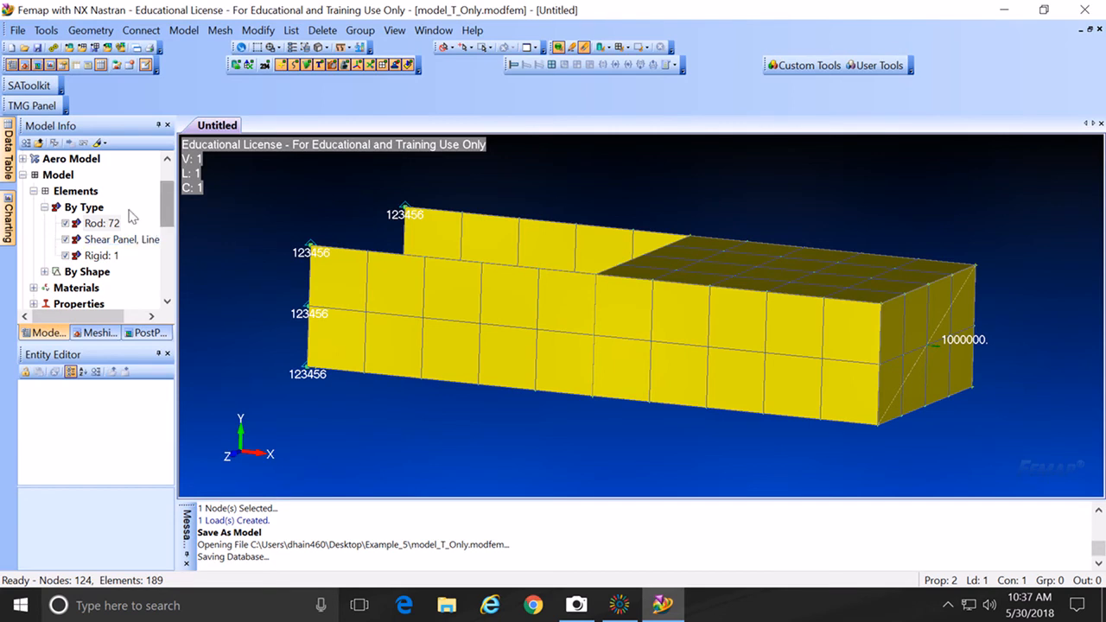
Step: Create an NX Nastran Static analysis set using the Integrated Solver for the spider-loaded model, run it, and close the analysis monitor
left_click_drag(167, 212, 161, 272)
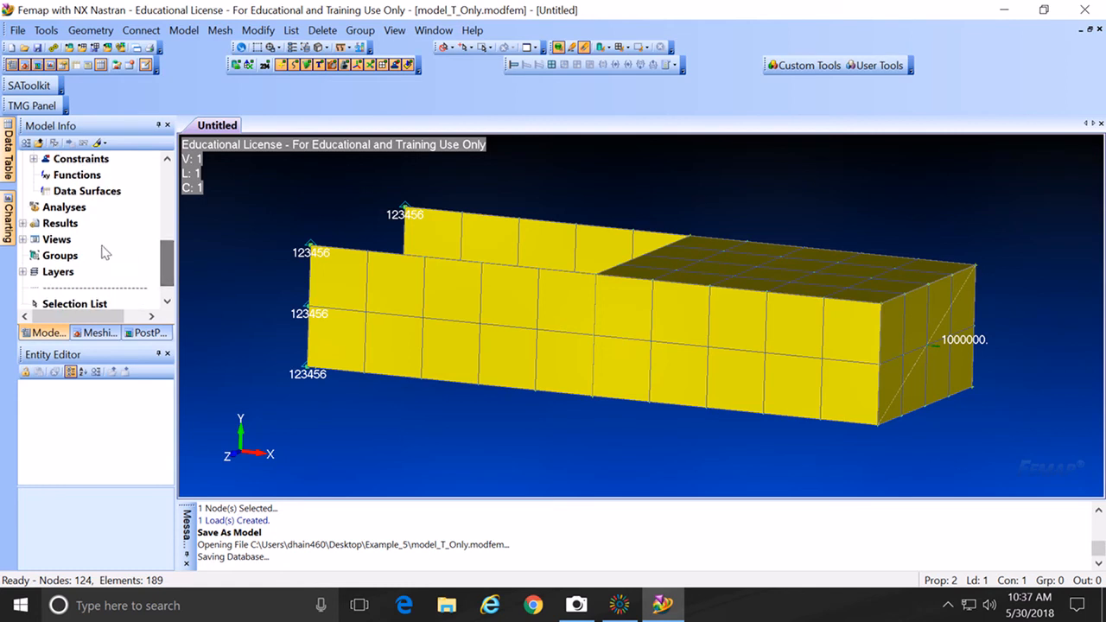
right_click(74, 214)
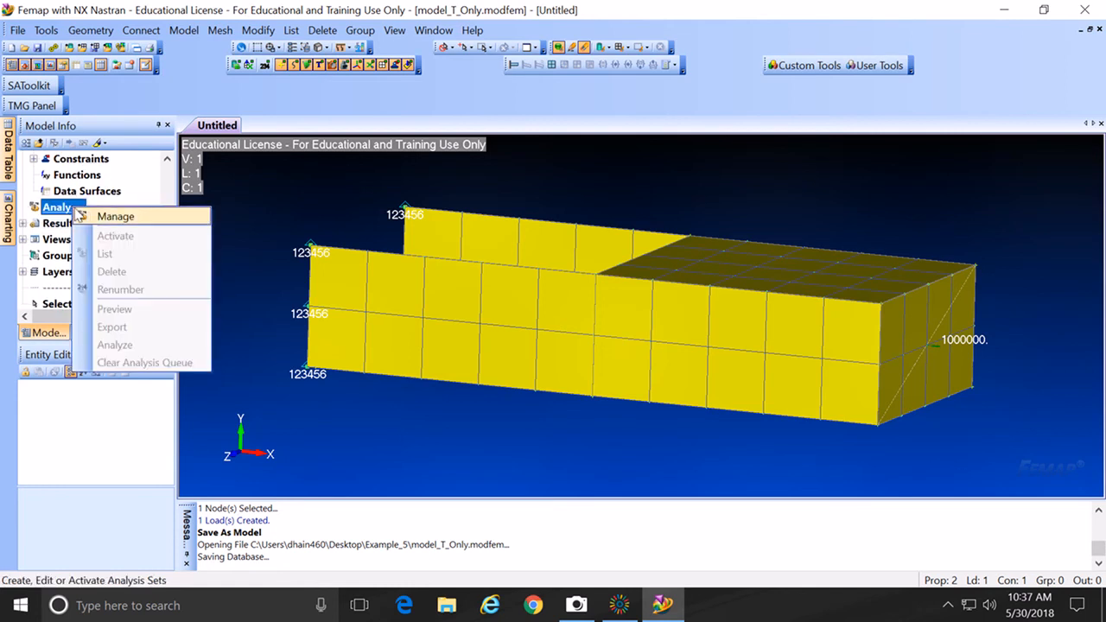
left_click(110, 218)
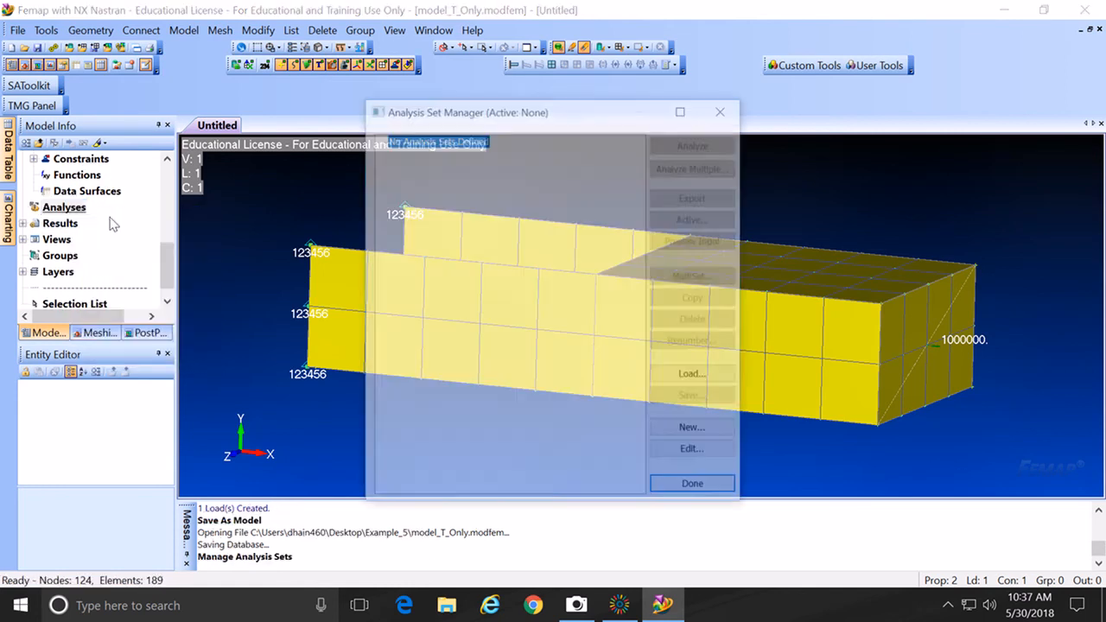
left_click(696, 430)
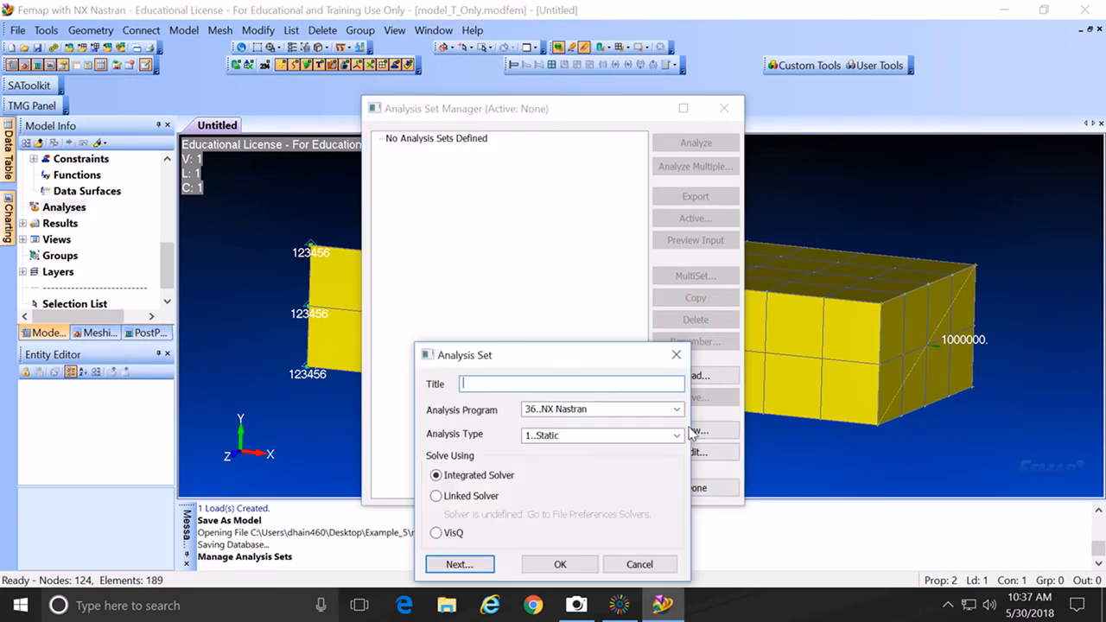
left_click(560, 564)
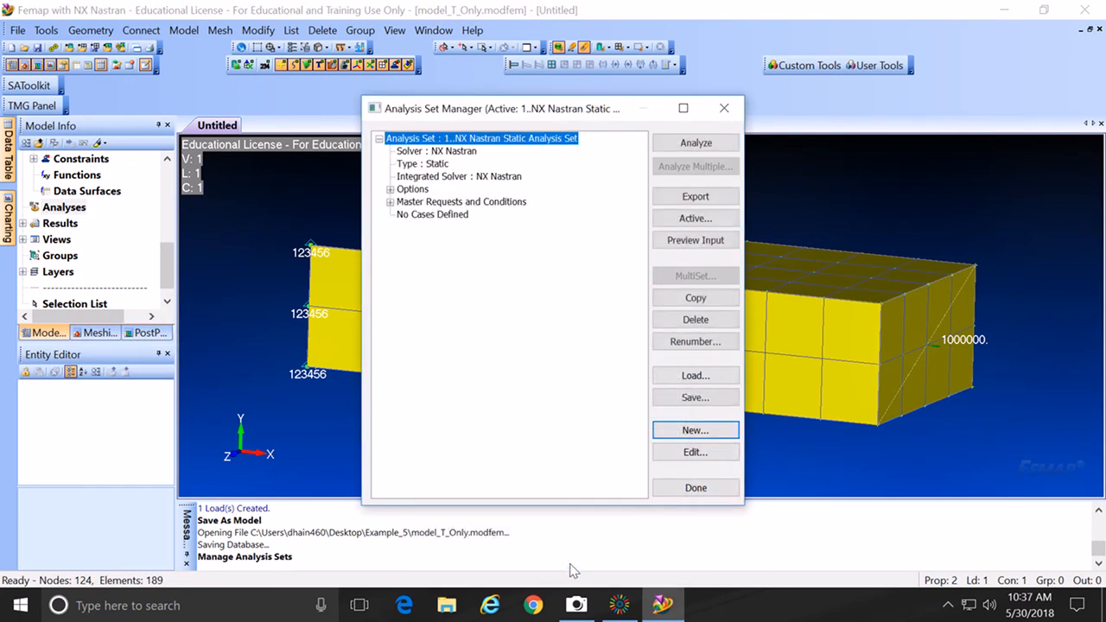
left_click(707, 146)
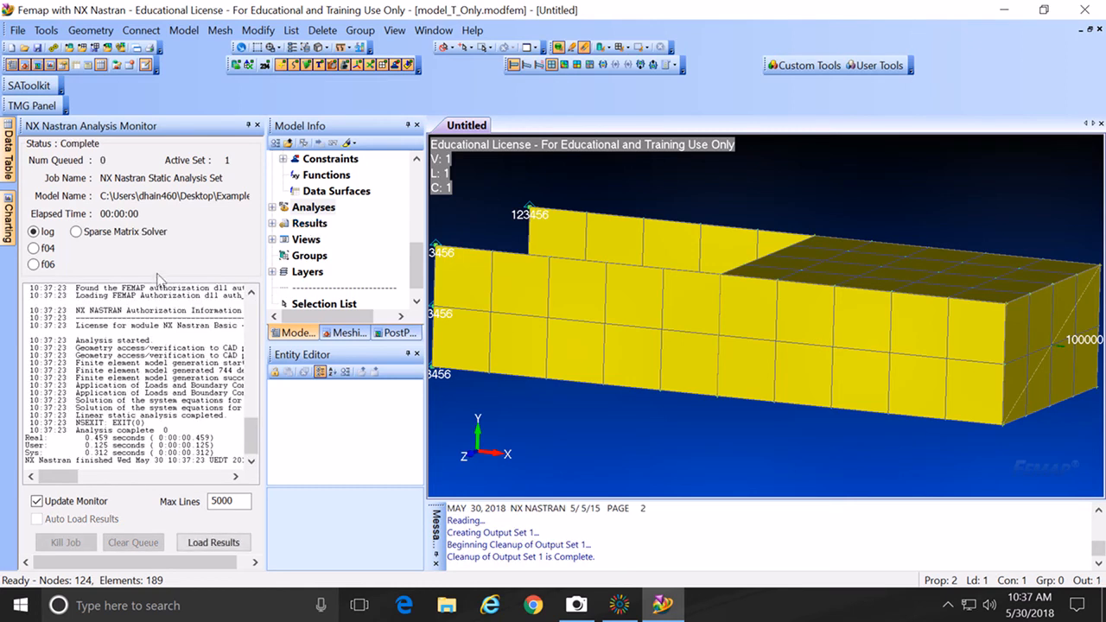
left_click(256, 126)
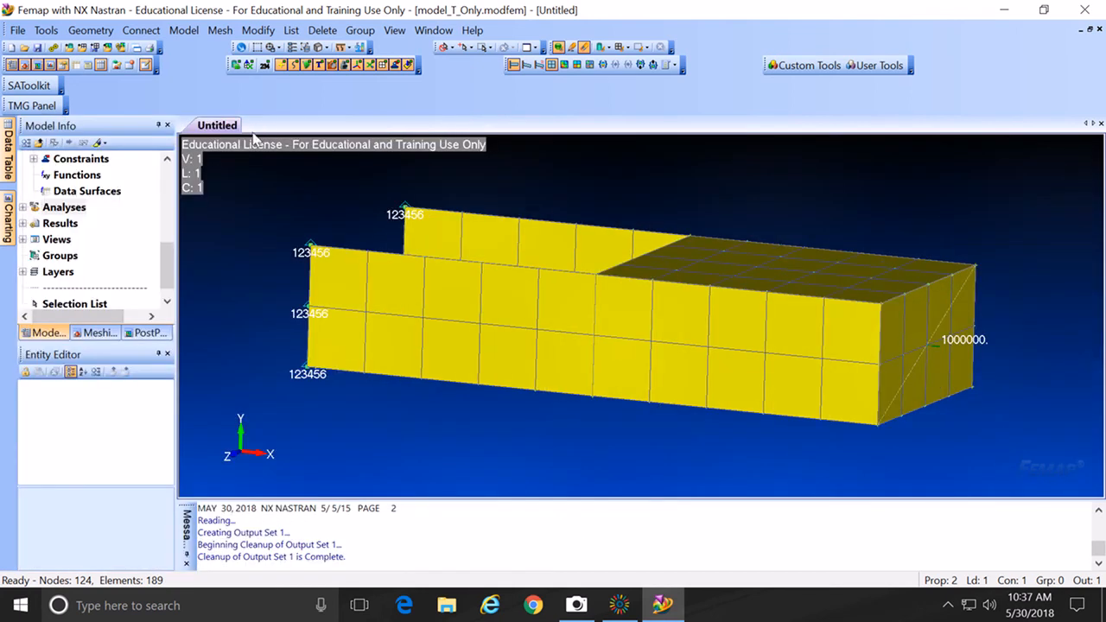
Step: Display a Criteria plot of Shear Panel Max Stress on the undeformed box beam
middle_click_drag(546, 266, 552, 275)
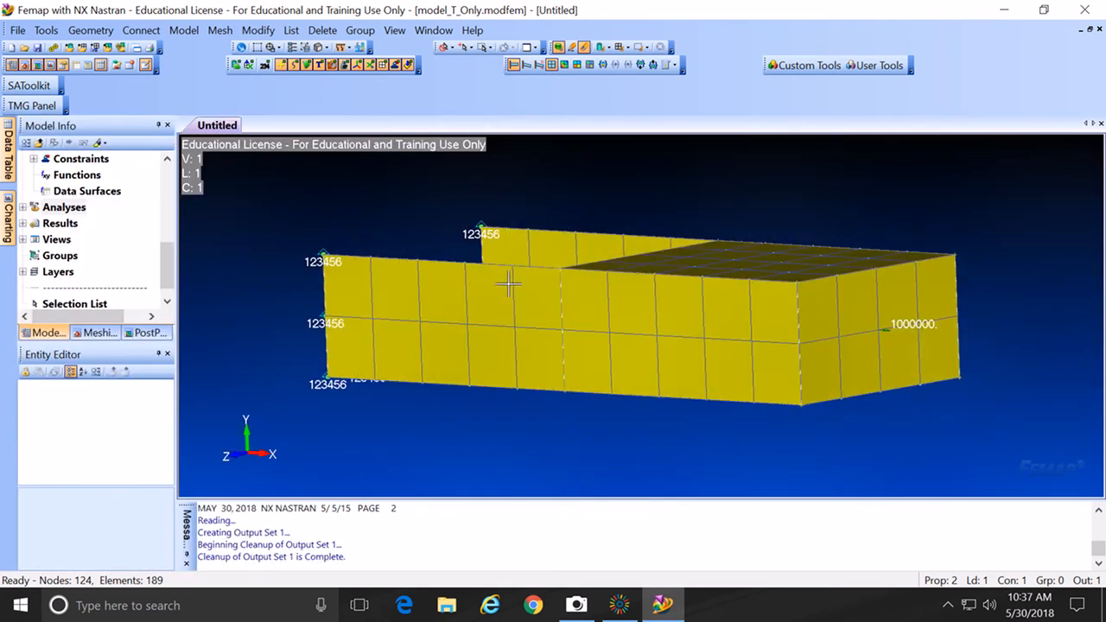
key("F5")
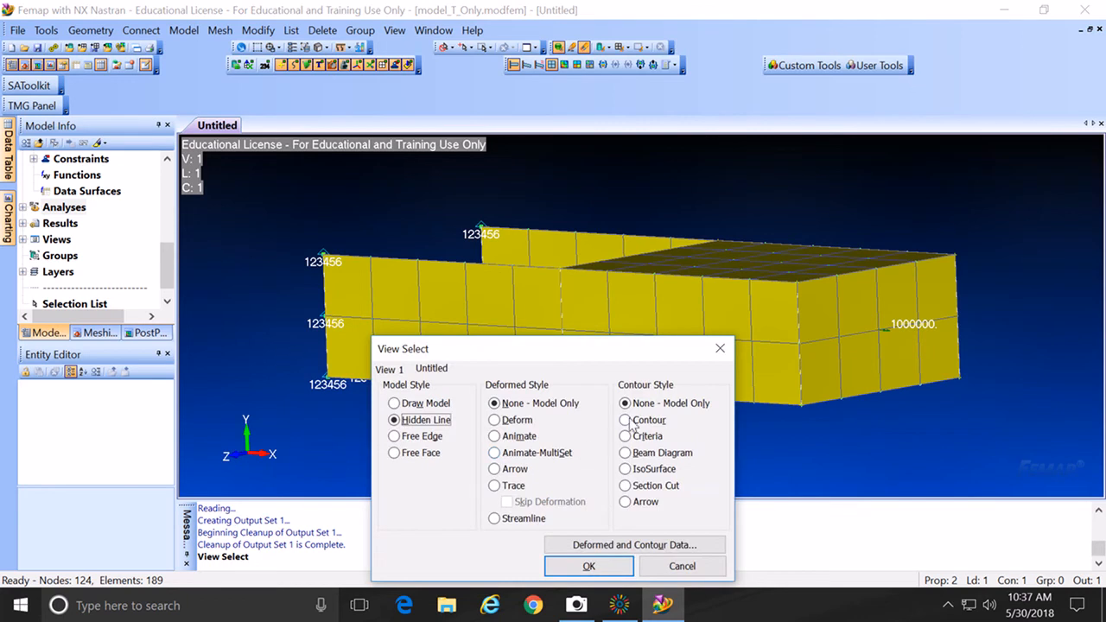
left_click(627, 437)
left_click(593, 545)
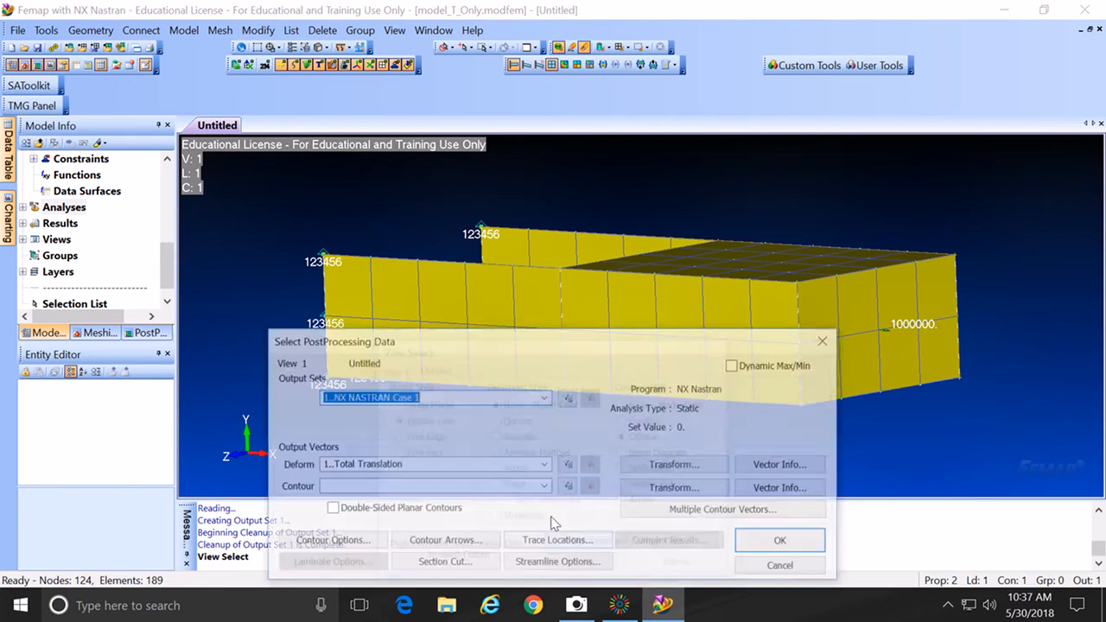
left_click(545, 489)
scroll(536, 471, "down", 9)
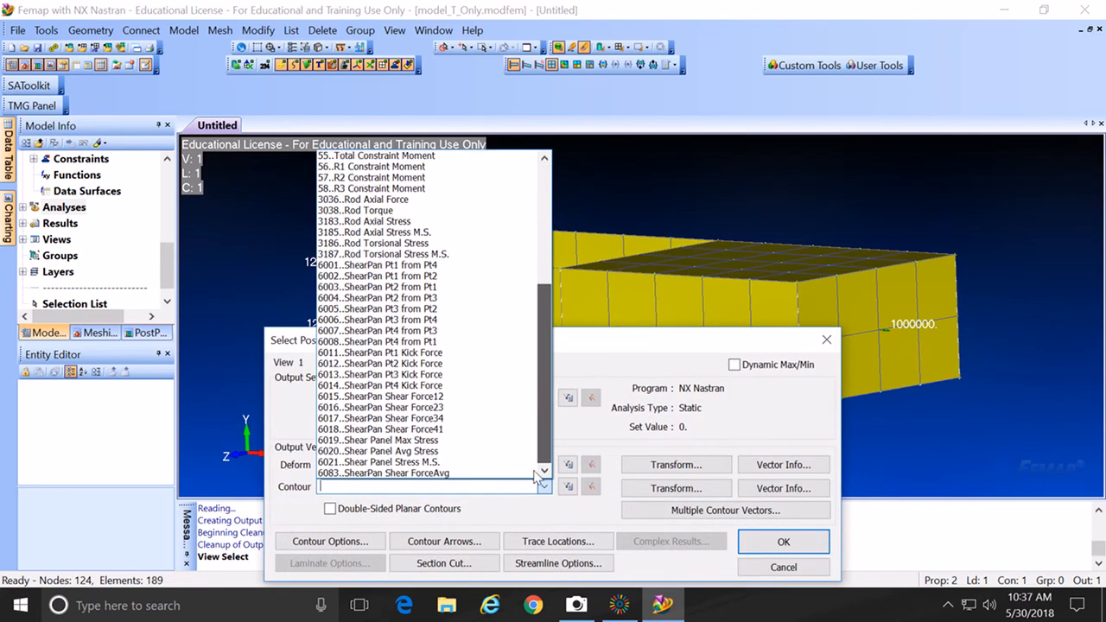
left_click(457, 441)
left_click(777, 552)
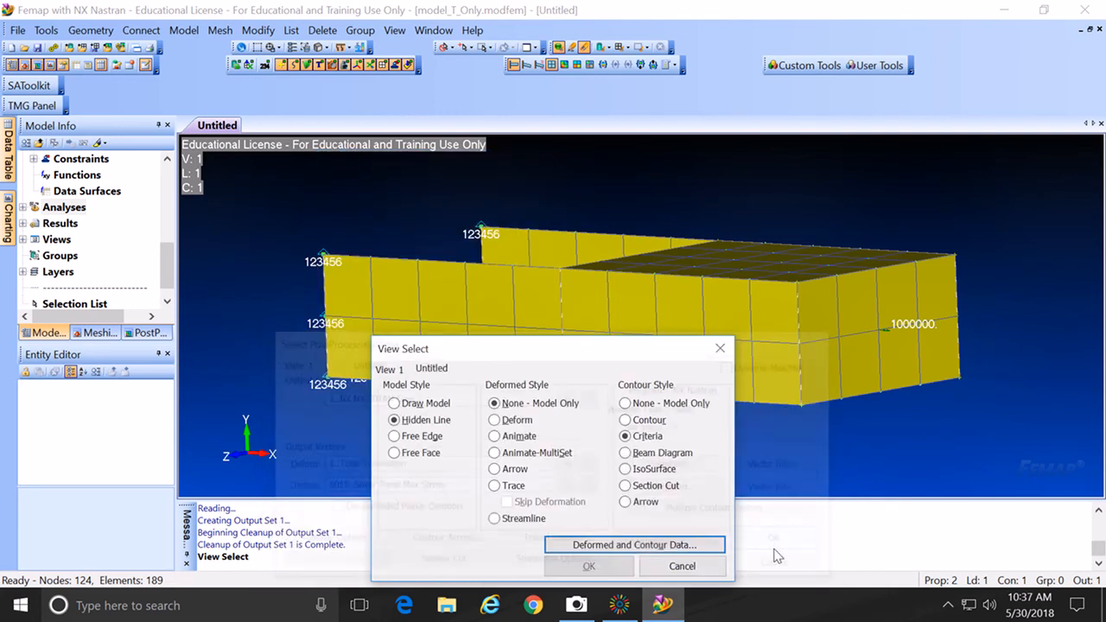
left_click(614, 567)
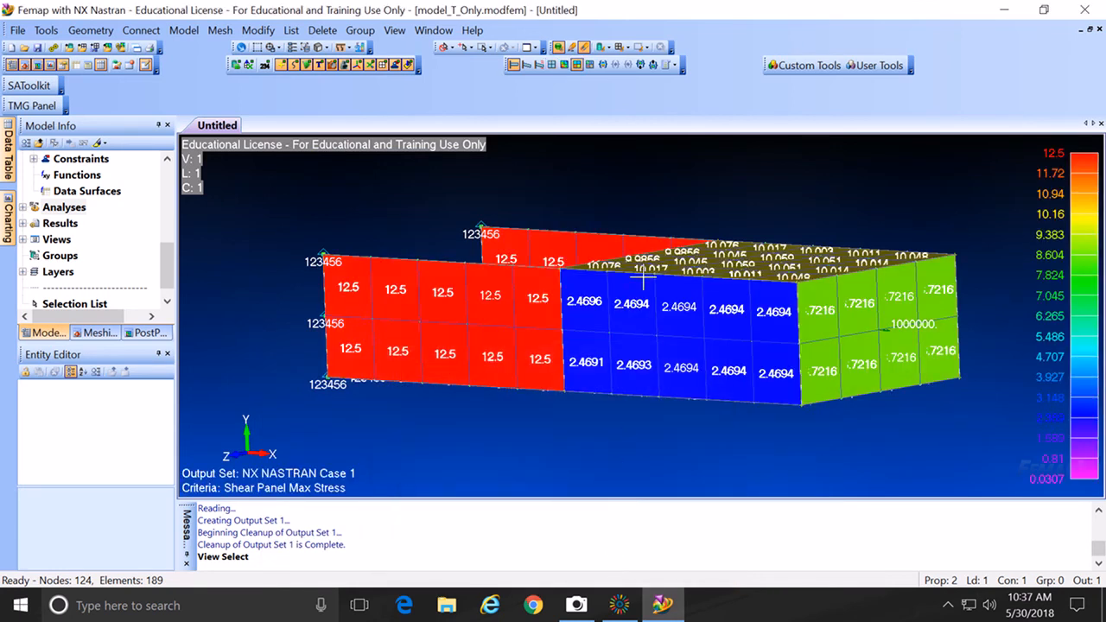
Step: Hide the constraint symbols and examine the shear panel stresses on the box's top, side and inner panels
middle_click_drag(647, 296, 566, 222)
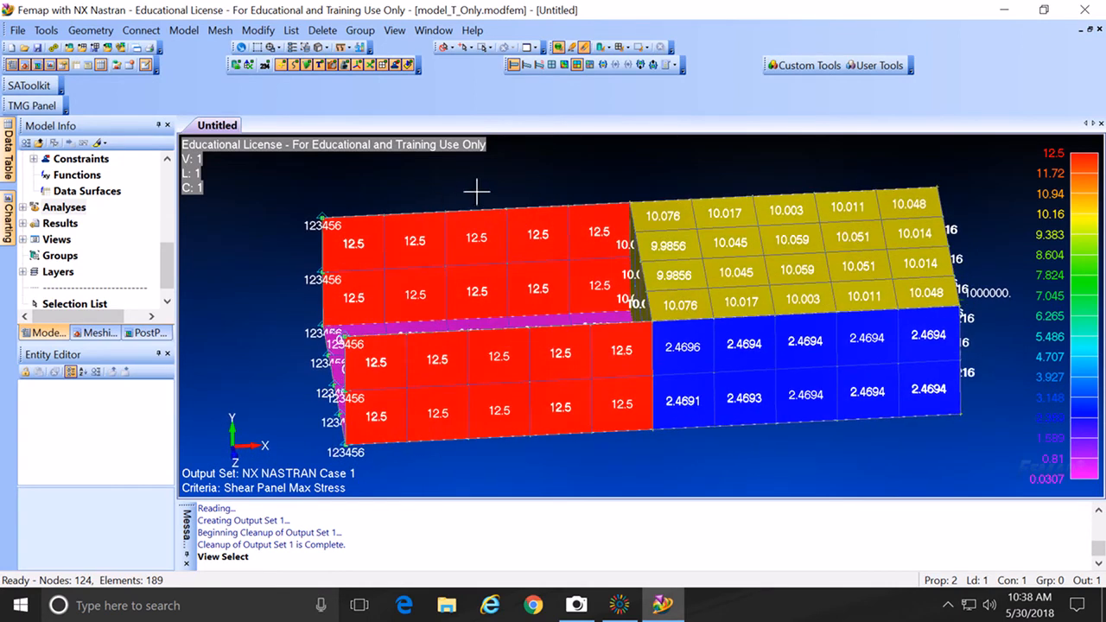
left_click(397, 67)
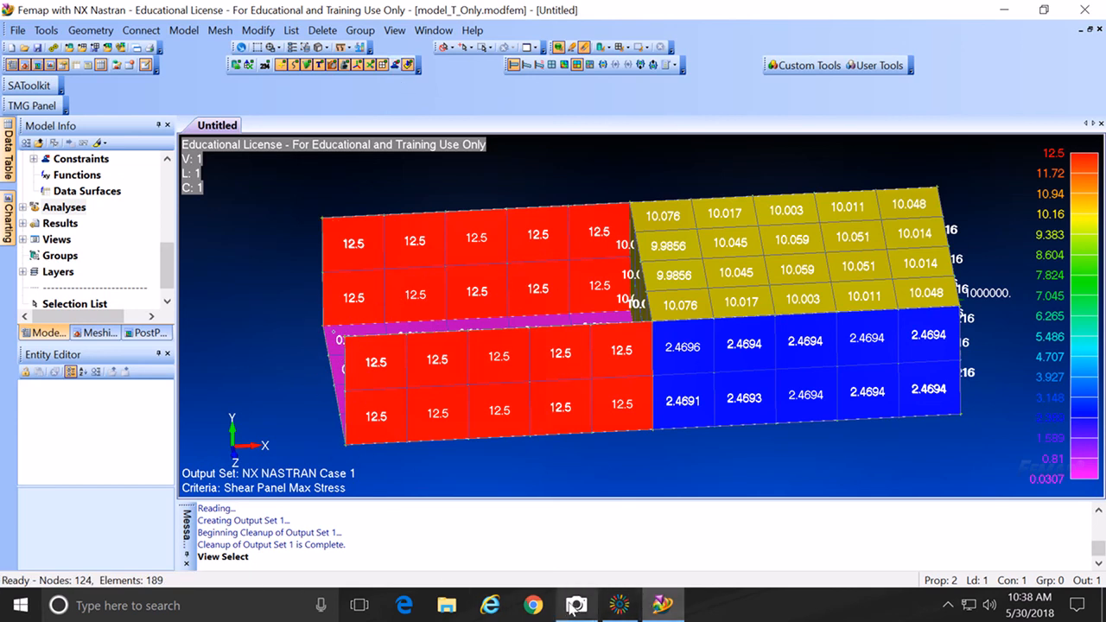
mouse_move(573, 608)
middle_click_drag(521, 393, 581, 408)
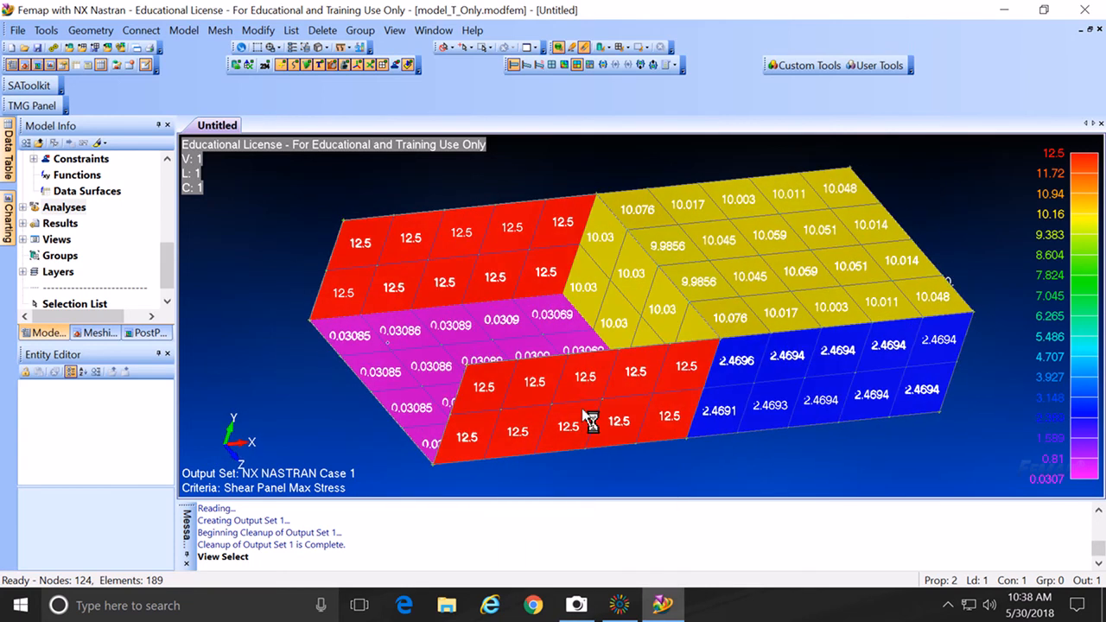
Step: Switch to the Camera app to view the handwritten shear flow calculation, and return to the Femap stress plot
left_click(577, 603)
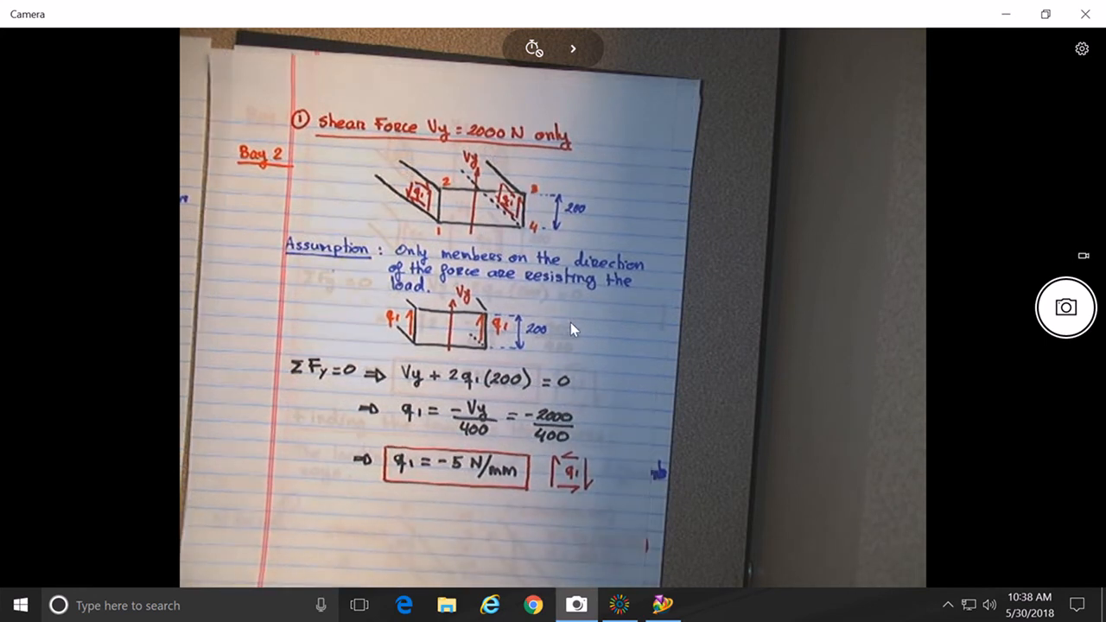
left_click(662, 604)
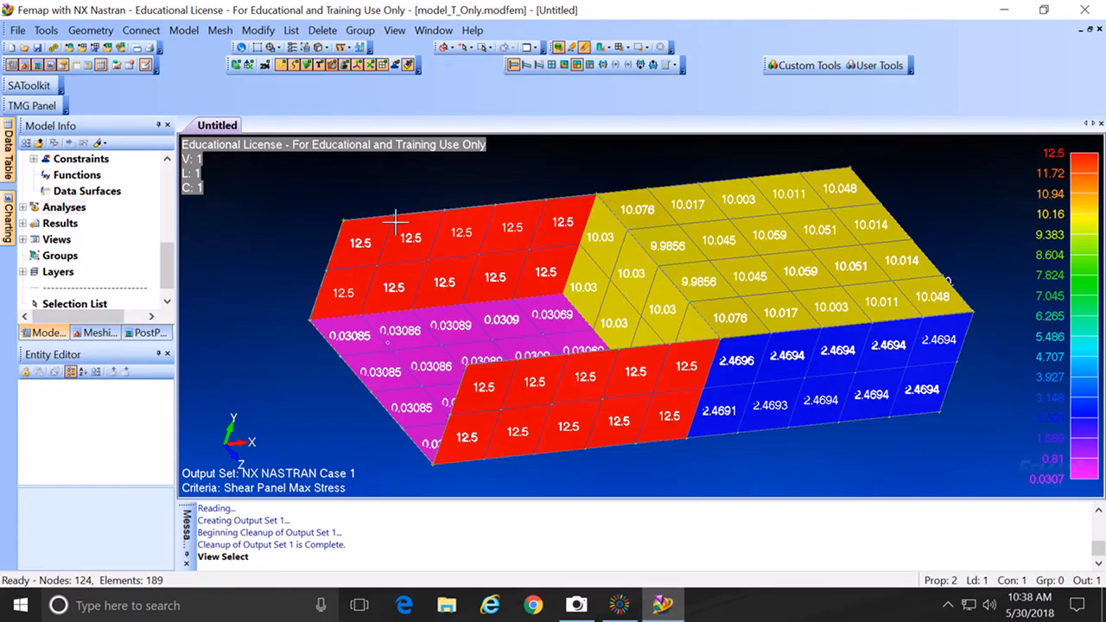
left_click(423, 33)
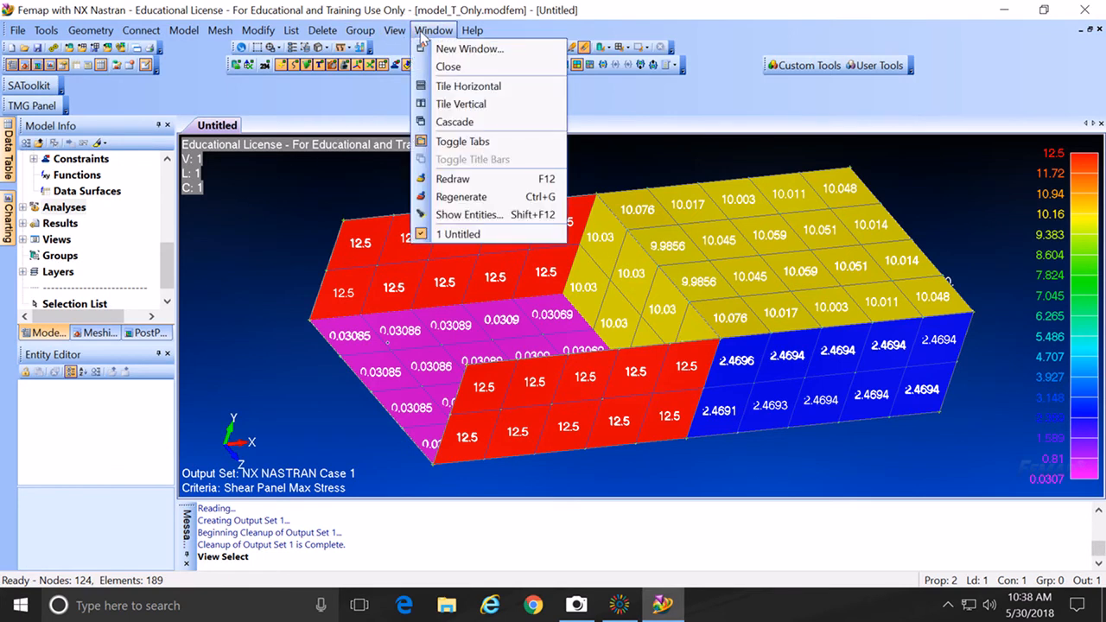
left_click(258, 30)
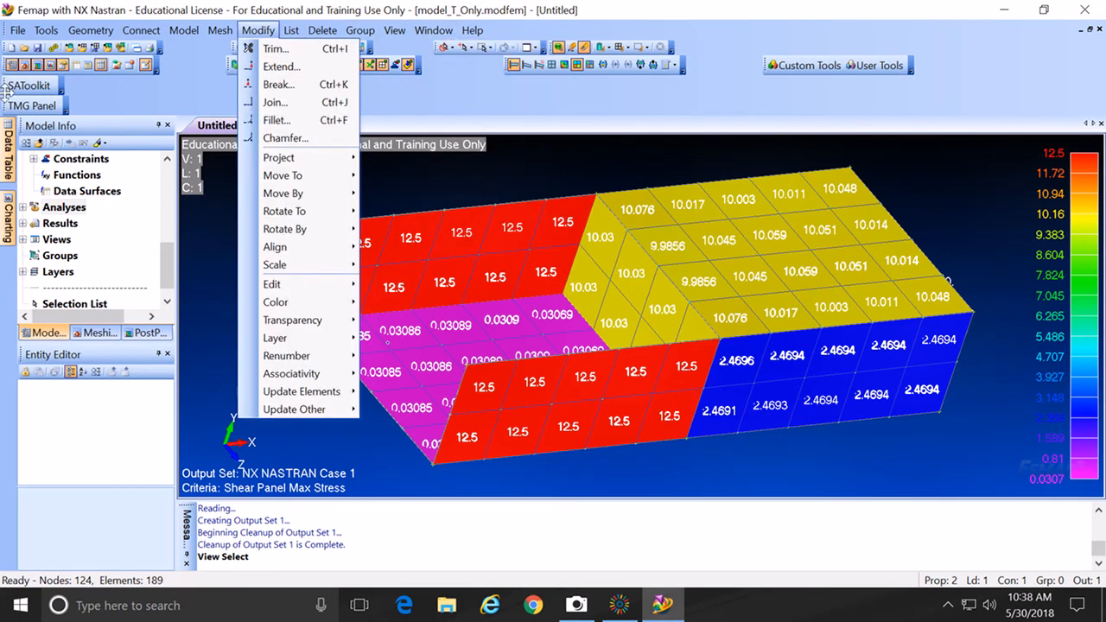
Step: Open the model_Vy_Only.modfem model alongside the torque model
left_click(30, 66)
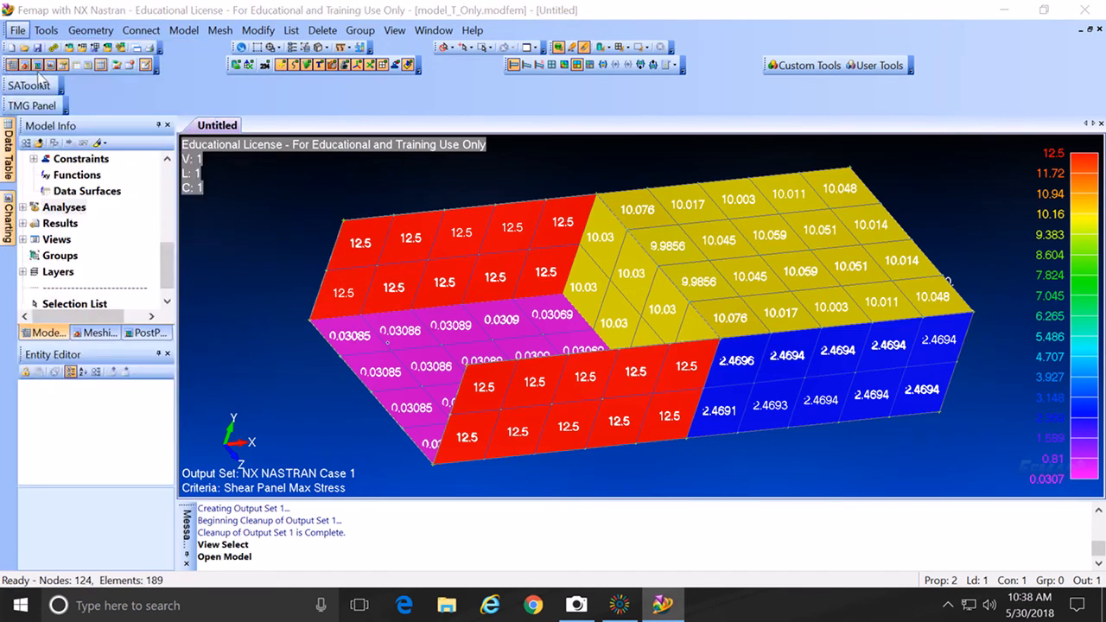
left_click(231, 180)
left_click(405, 407)
middle_click_drag(509, 360, 547, 376)
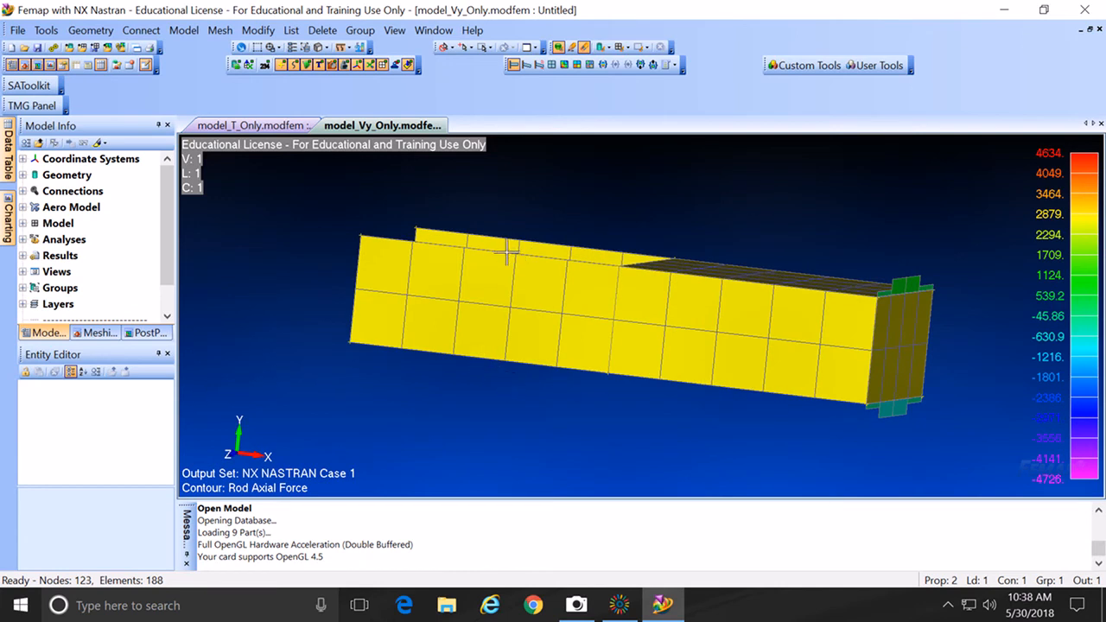
Step: Set the contour output vector of the vertical-shear model to 6019..Shear Panel Max Stress
key("F5")
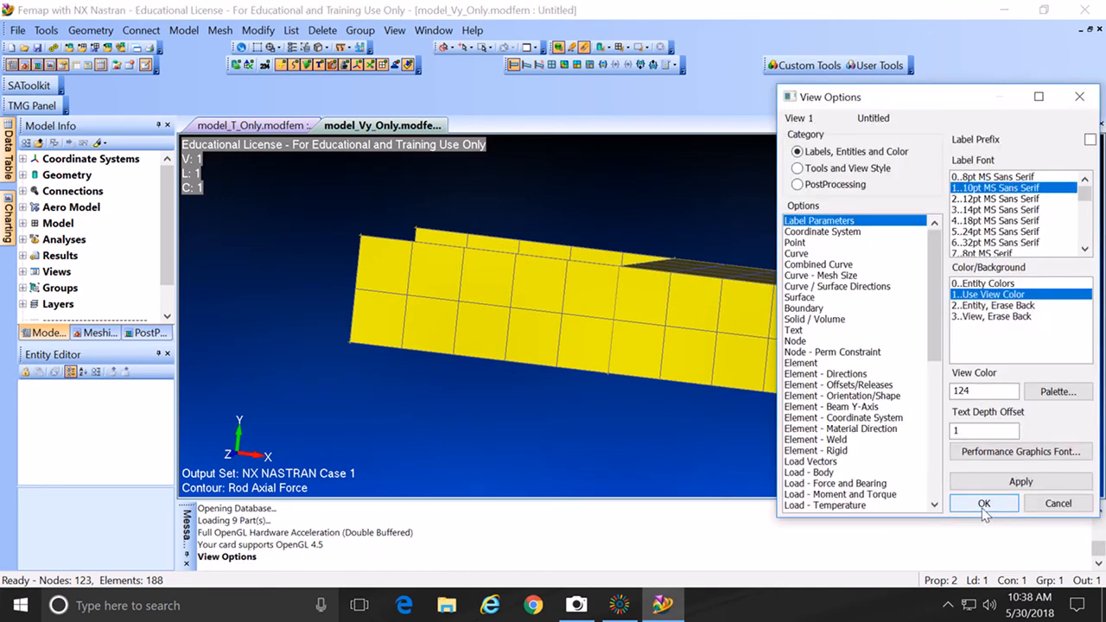
left_click(1064, 503)
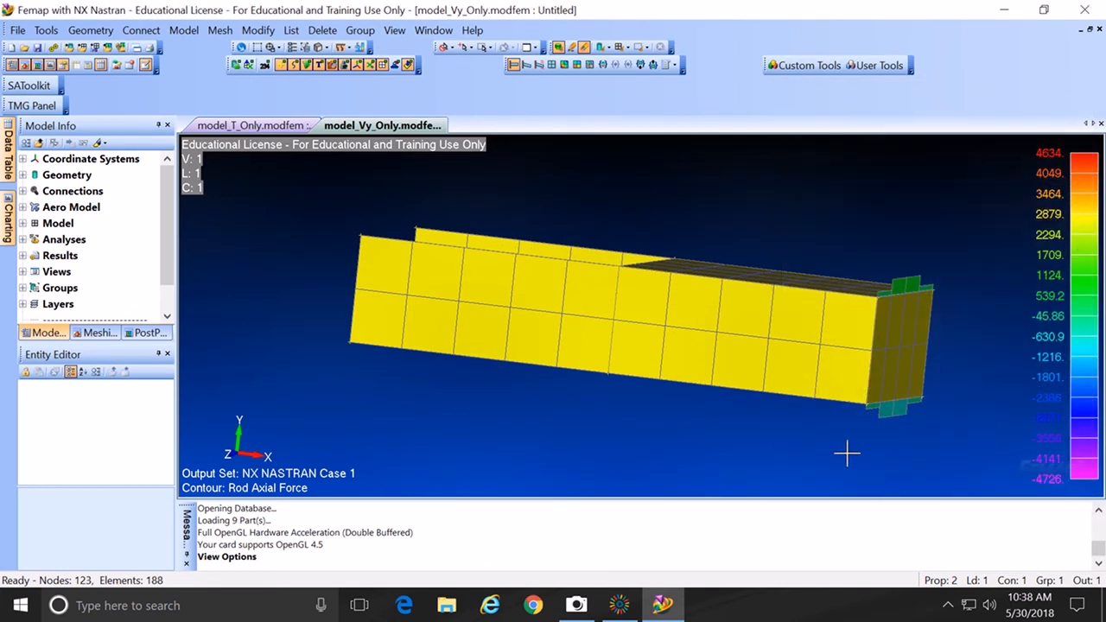
key("F5")
left_click(589, 546)
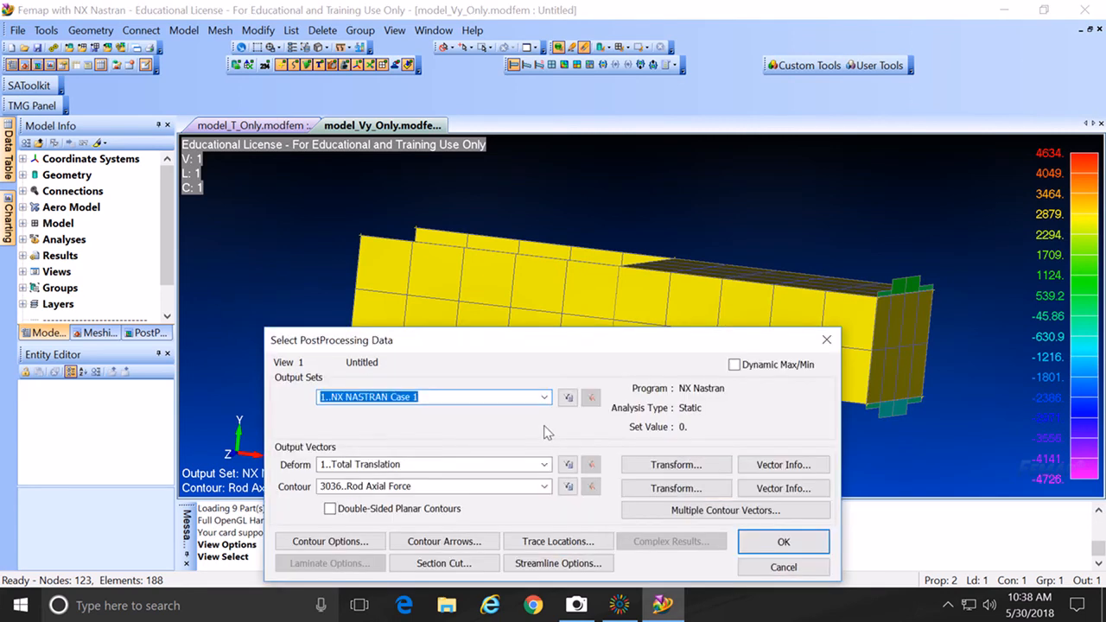
left_click(545, 488)
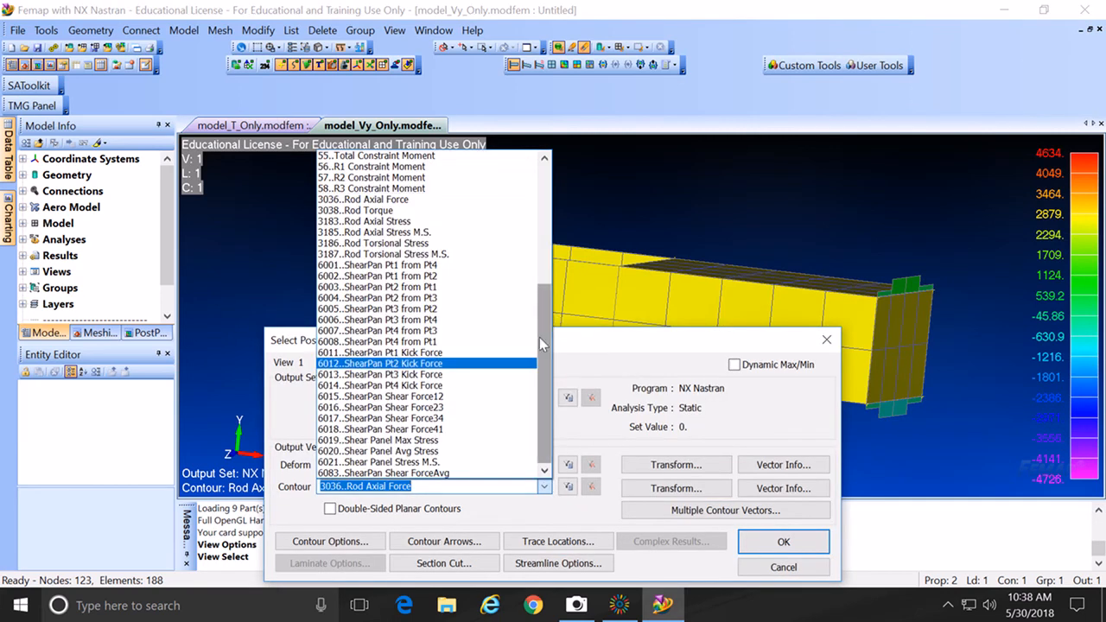
left_click(461, 442)
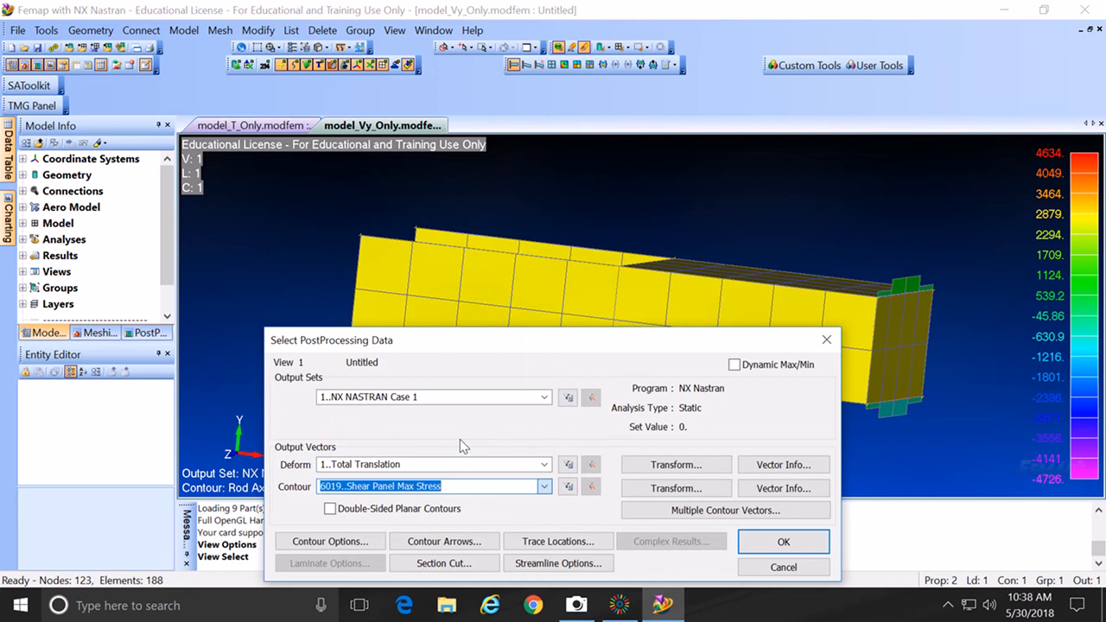
left_click(805, 540)
left_click(605, 567)
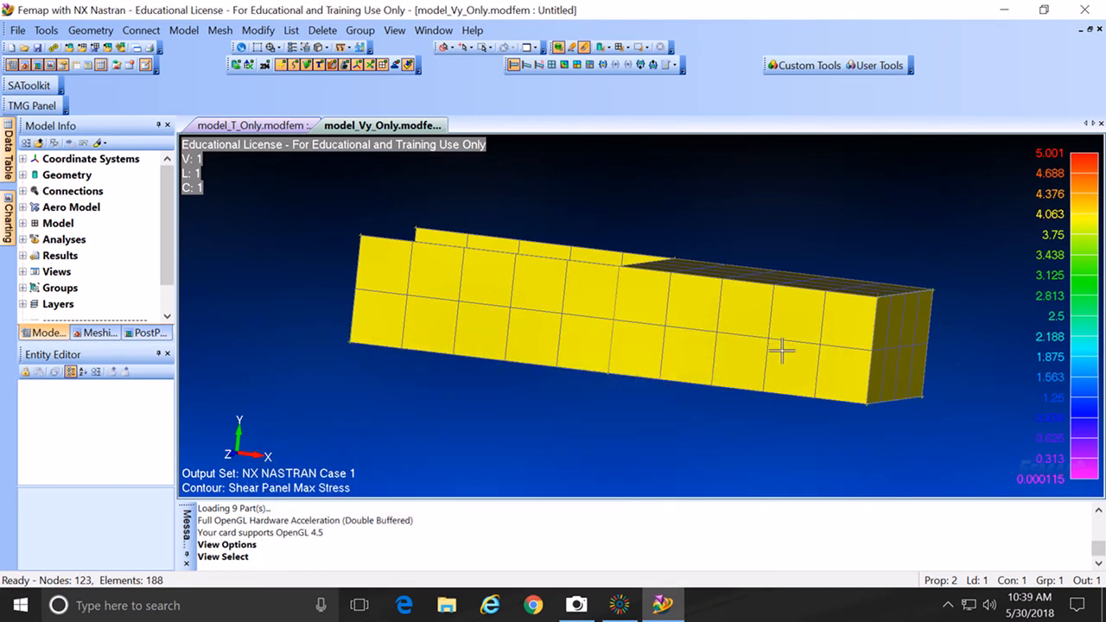
Step: Change the contour style to Criteria and examine the shear stresses on the beam's side and horizontal panels
key("F5")
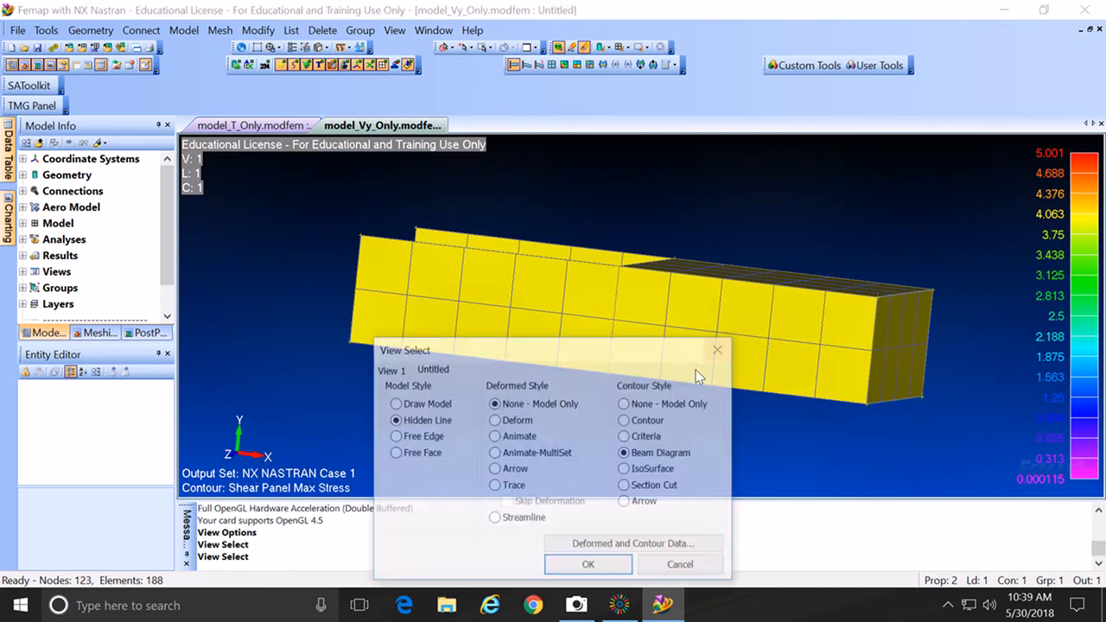
left_click(607, 566)
middle_click_drag(736, 341, 525, 294)
middle_click_drag(832, 390, 953, 302)
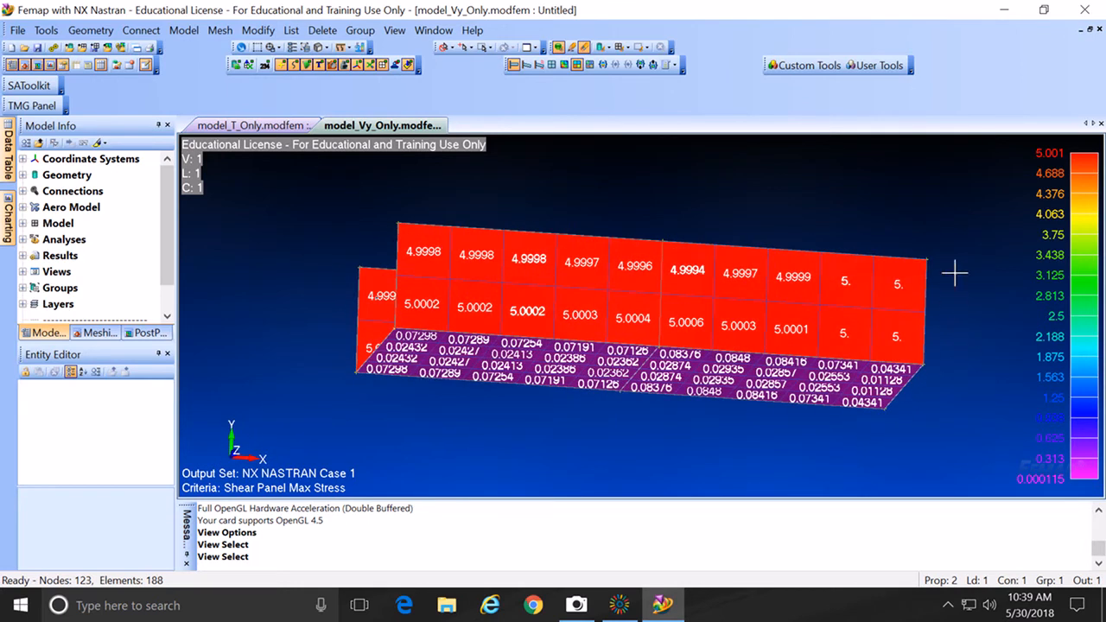
Step: View the handwritten side panel calculation in the Camera app, and return to Femap with the model_T_Only window active
left_click(578, 605)
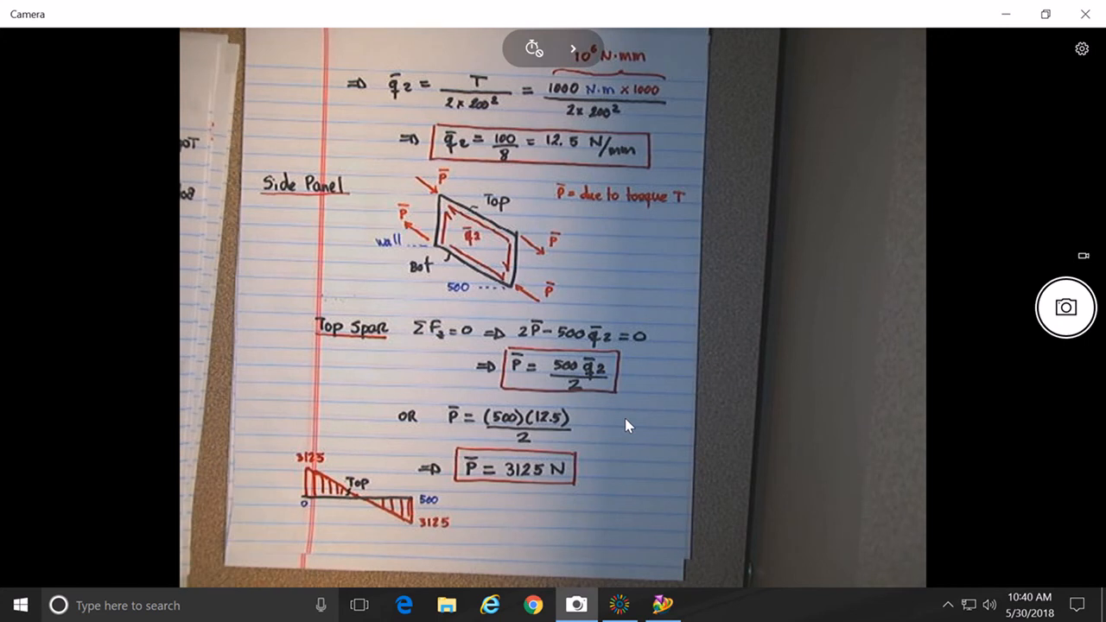
left_click(661, 605)
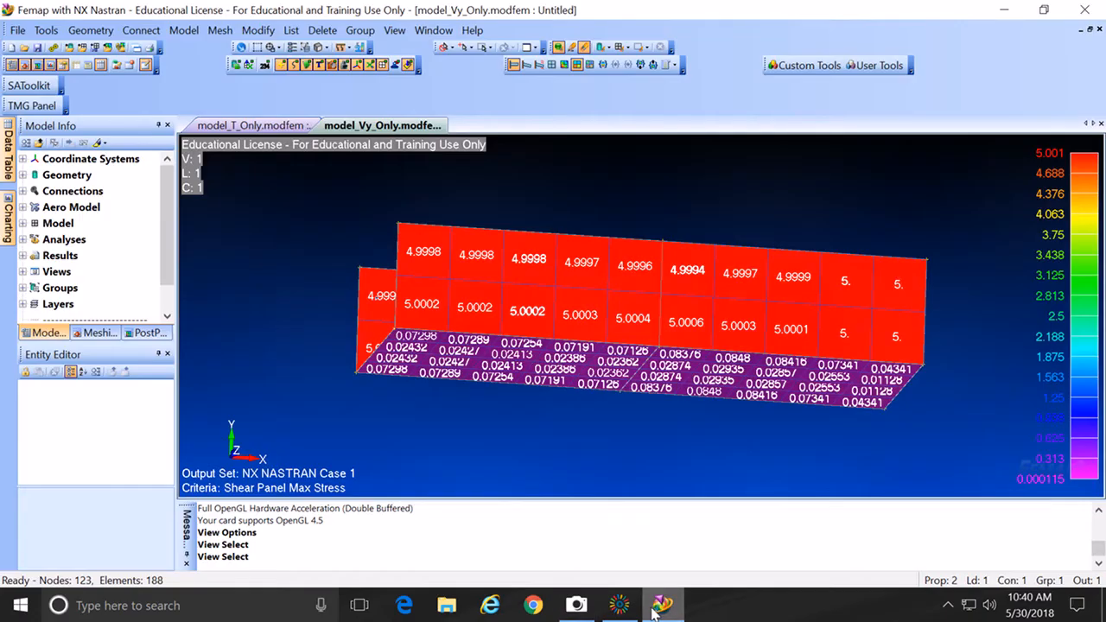
left_click(430, 36)
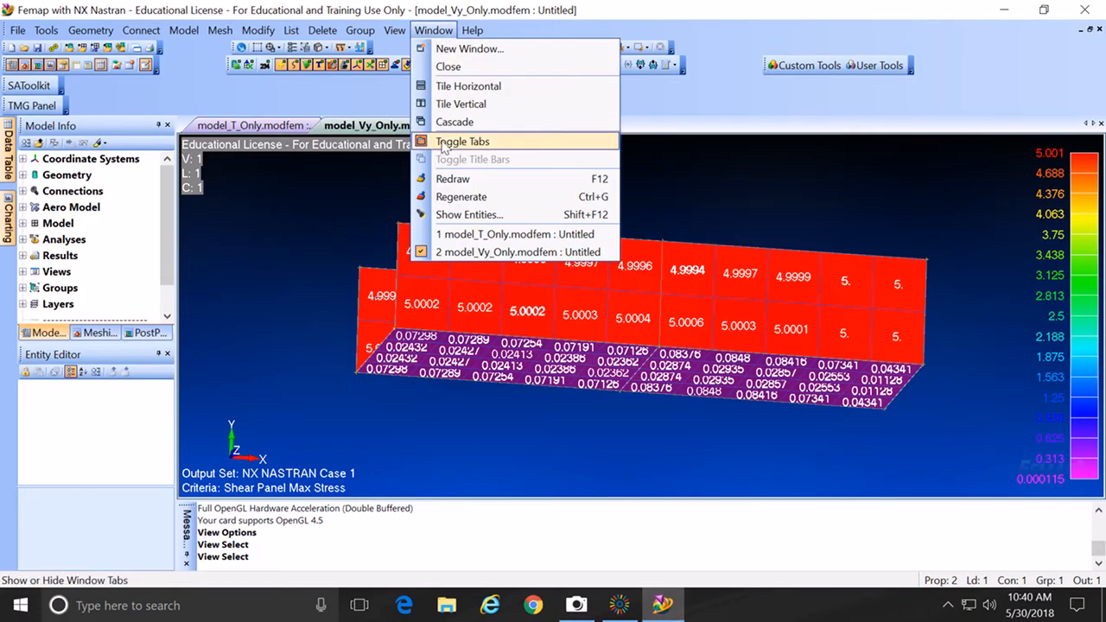
left_click(462, 235)
Step: Examine the torque model's shear panel stresses from several angles, and minimize Femap to return to the handwritten calculation in the Camera app
middle_click_drag(480, 252, 485, 309)
mouse_move(520, 232)
middle_mouse_down()
mouse_move(563, 207)
mouse_move(515, 244)
middle_mouse_up()
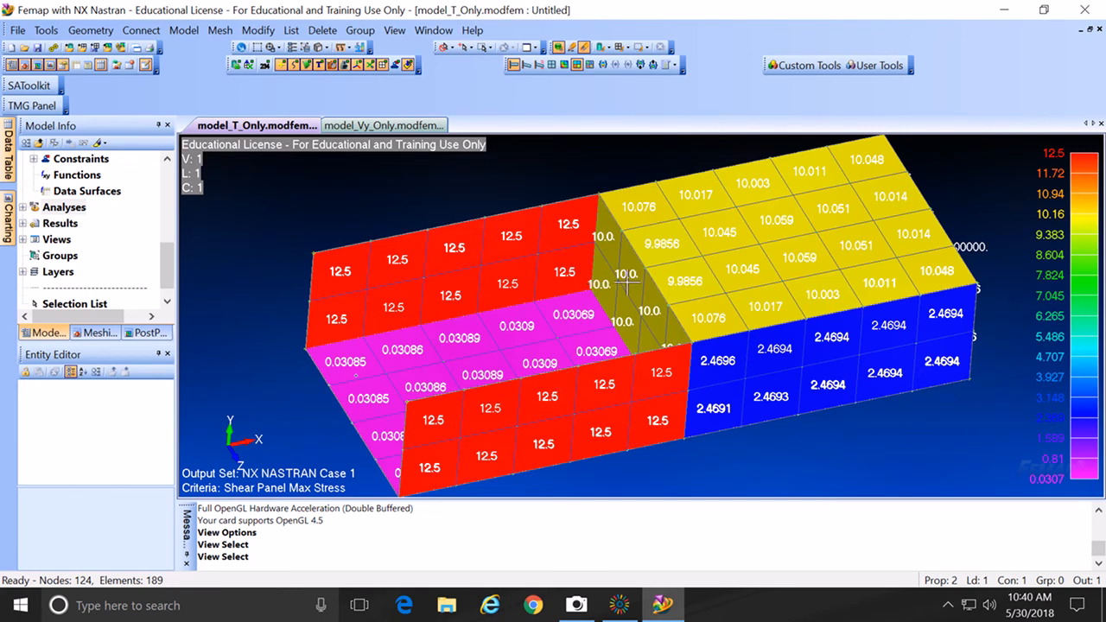
middle_click_drag(557, 325, 586, 346)
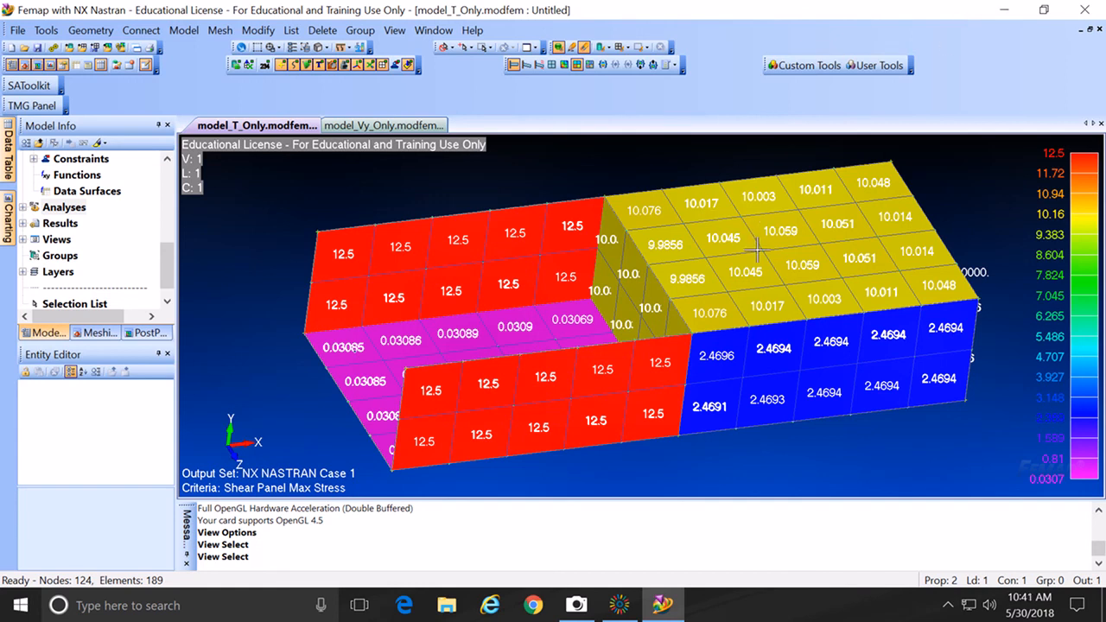
middle_click_drag(757, 250, 783, 223)
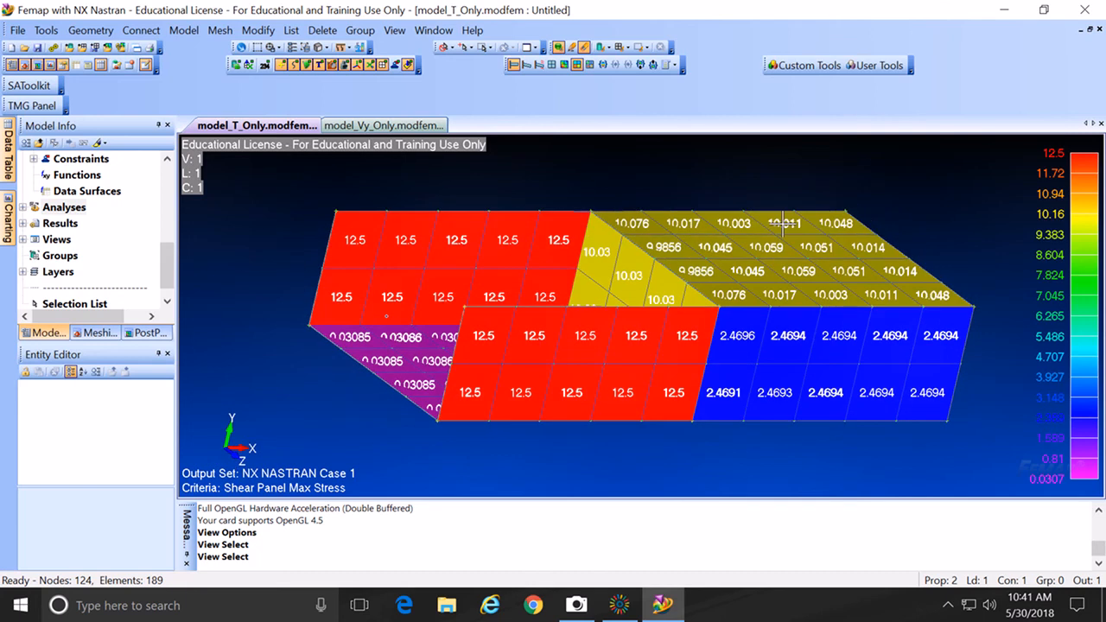
left_click(1003, 13)
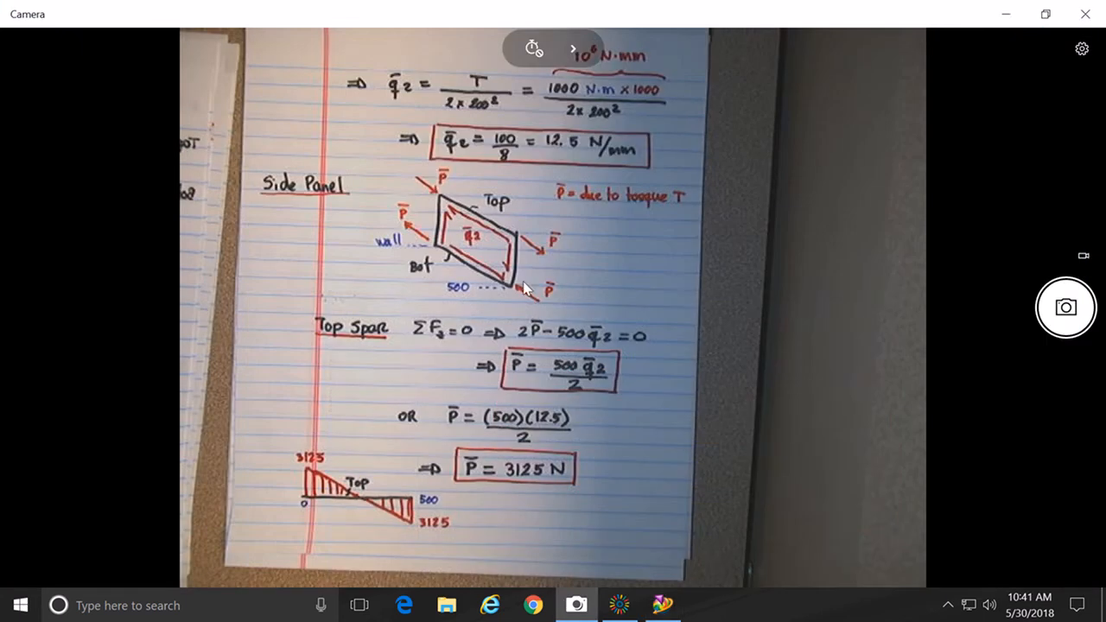
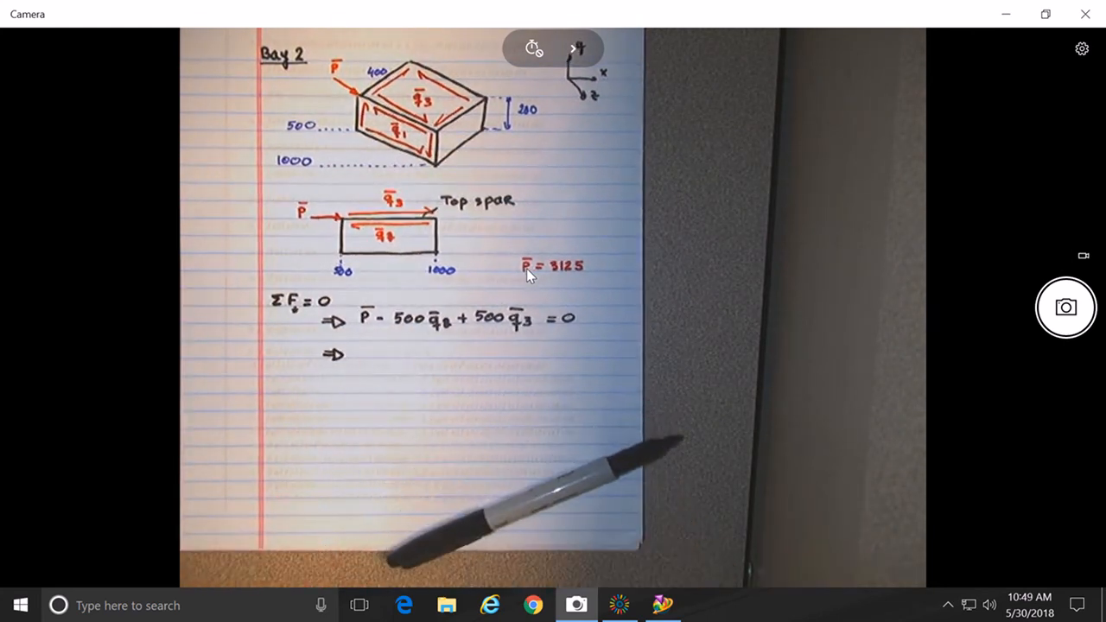
left_click(621, 606)
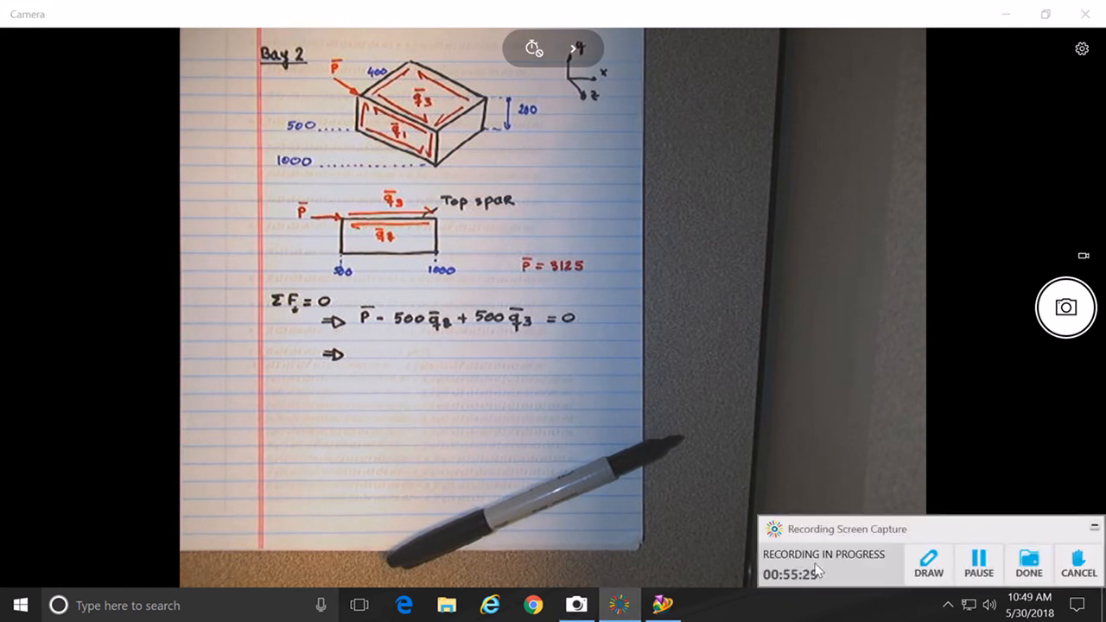